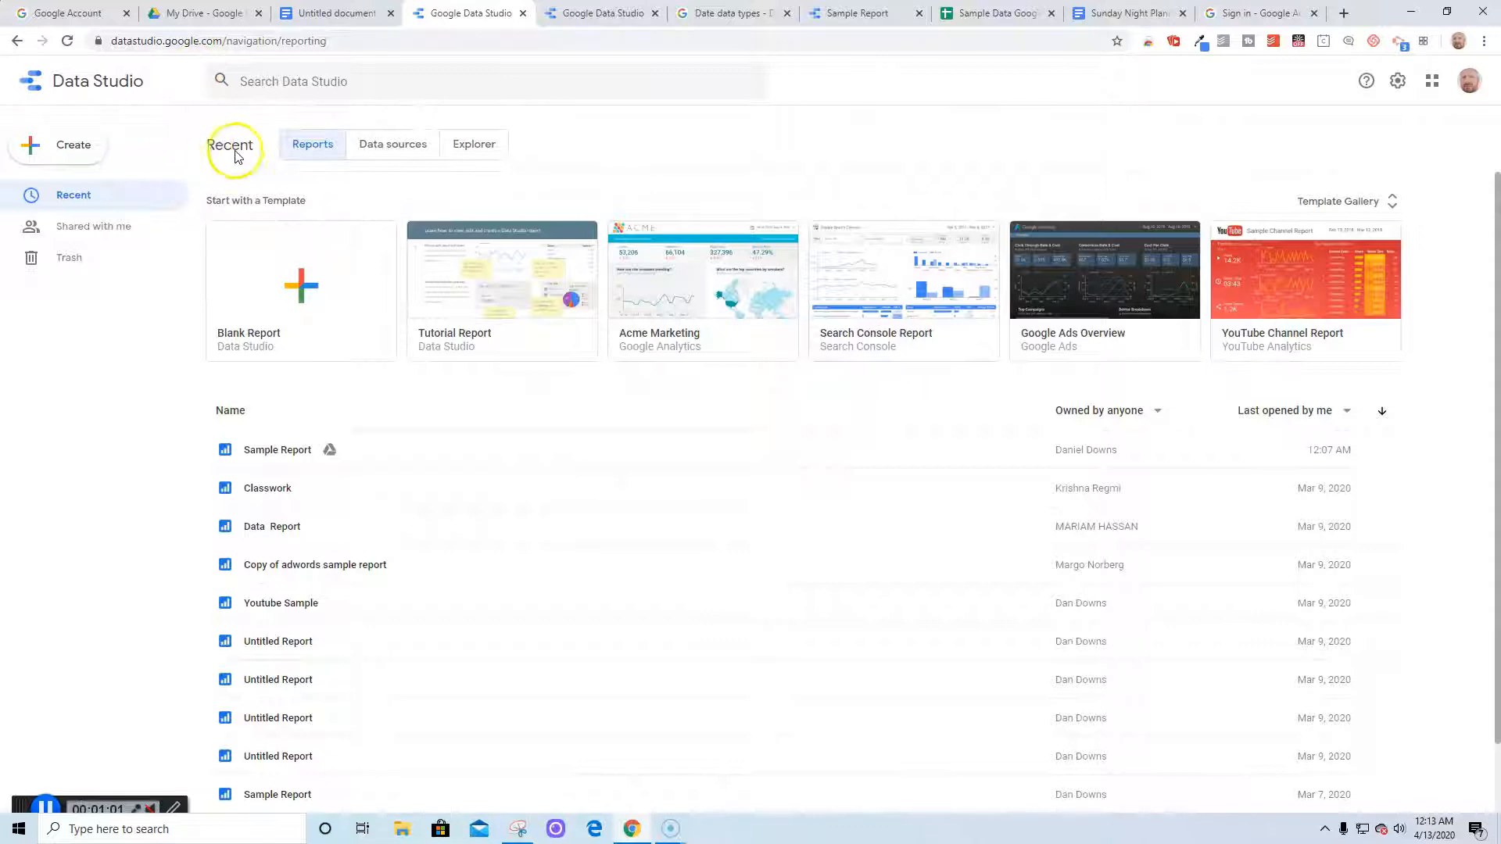
Browse the Data sources and Explorer lists, then start a new Blank Report
left_click(379, 146)
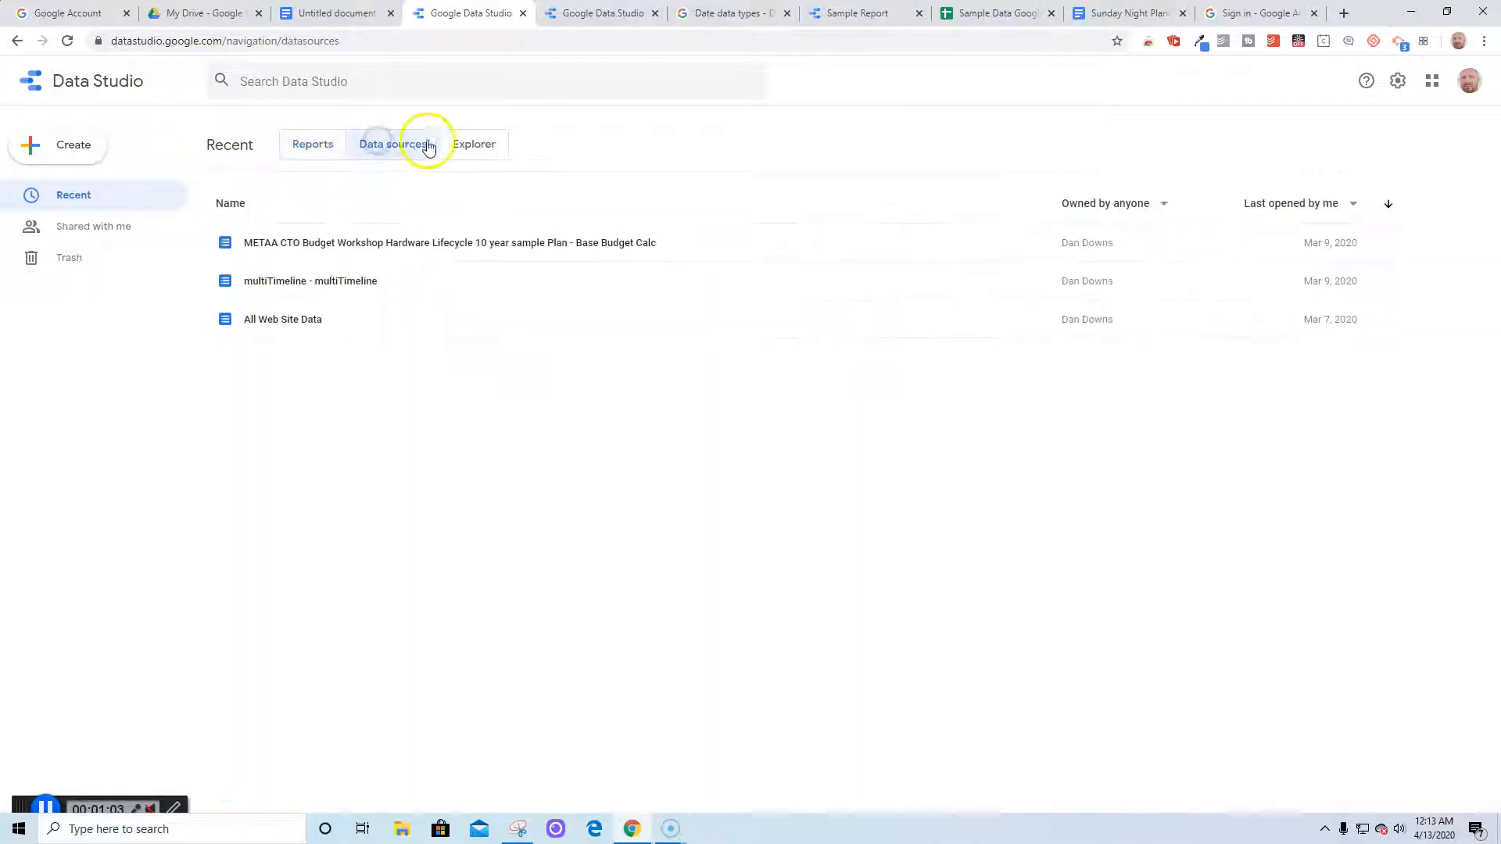
left_click(466, 143)
left_click(302, 150)
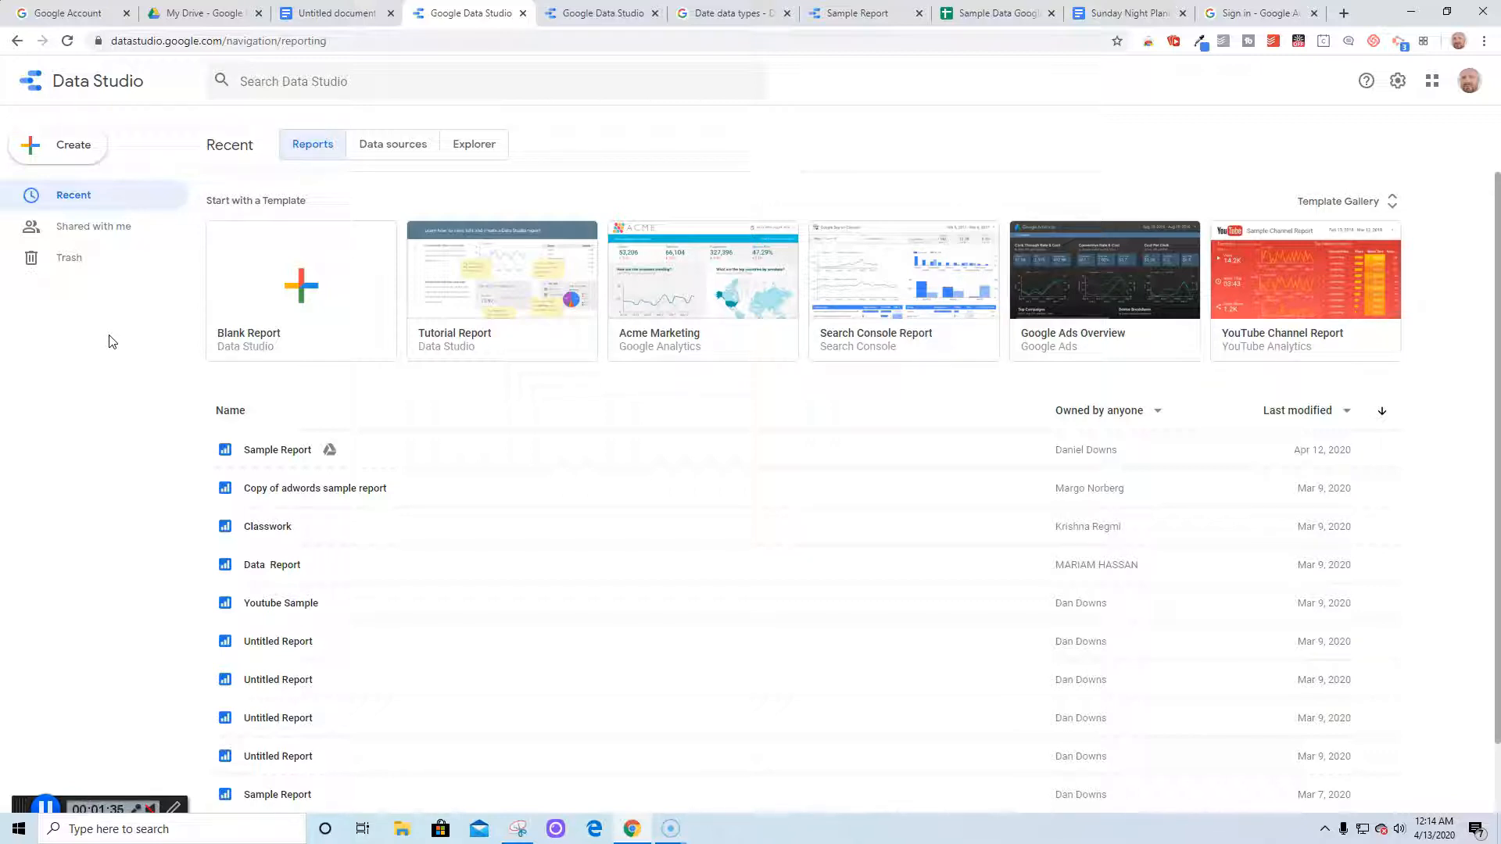
left_click(295, 296)
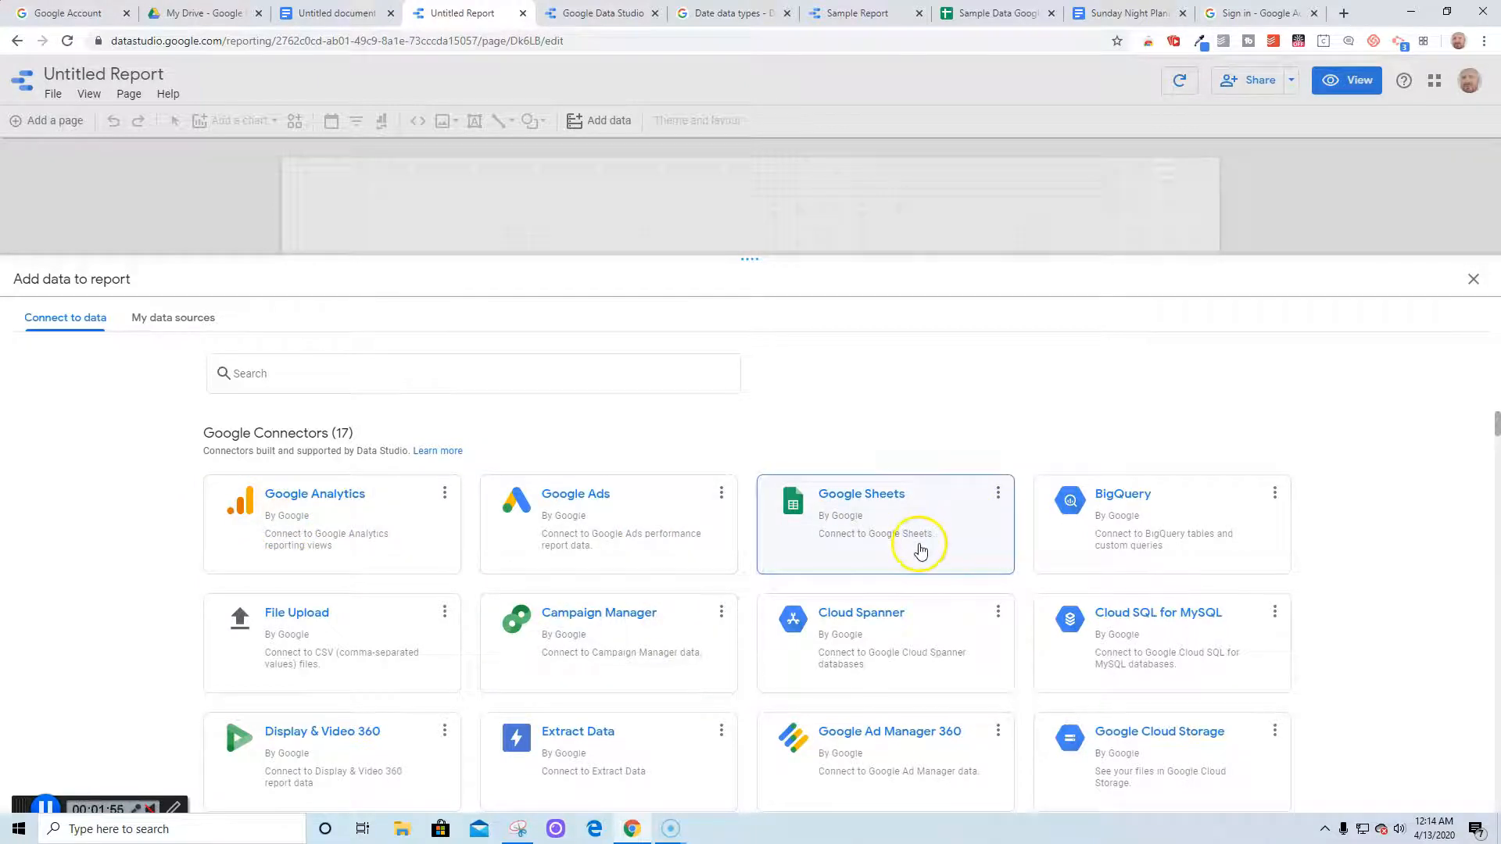
Scroll through the connector list and choose Google Sheets as the data source
scroll(1023, 672, "down", 2)
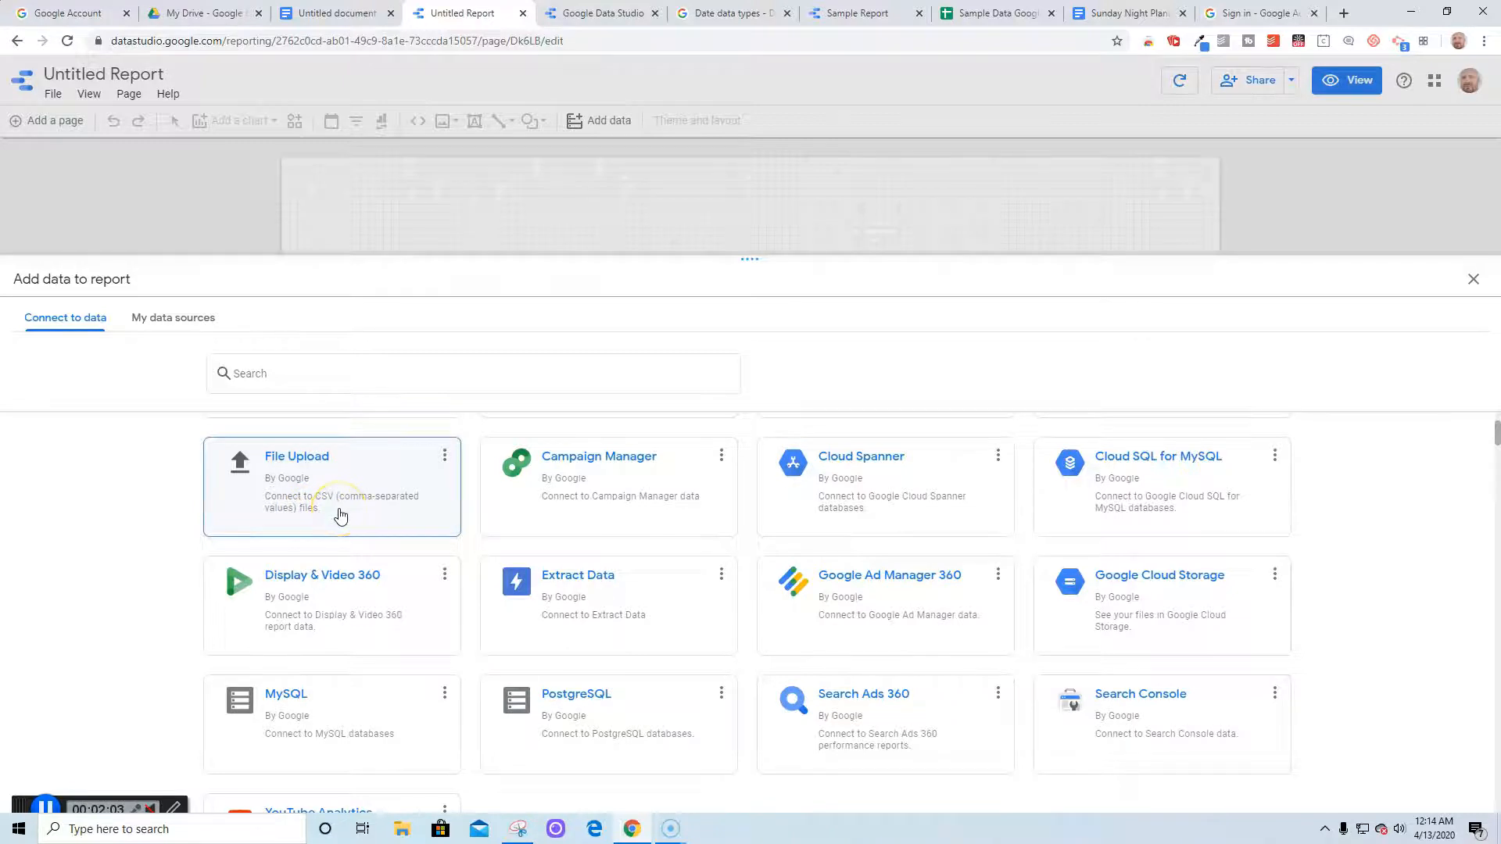
scroll(336, 513, "down", 1)
scroll(336, 516, "up", 2)
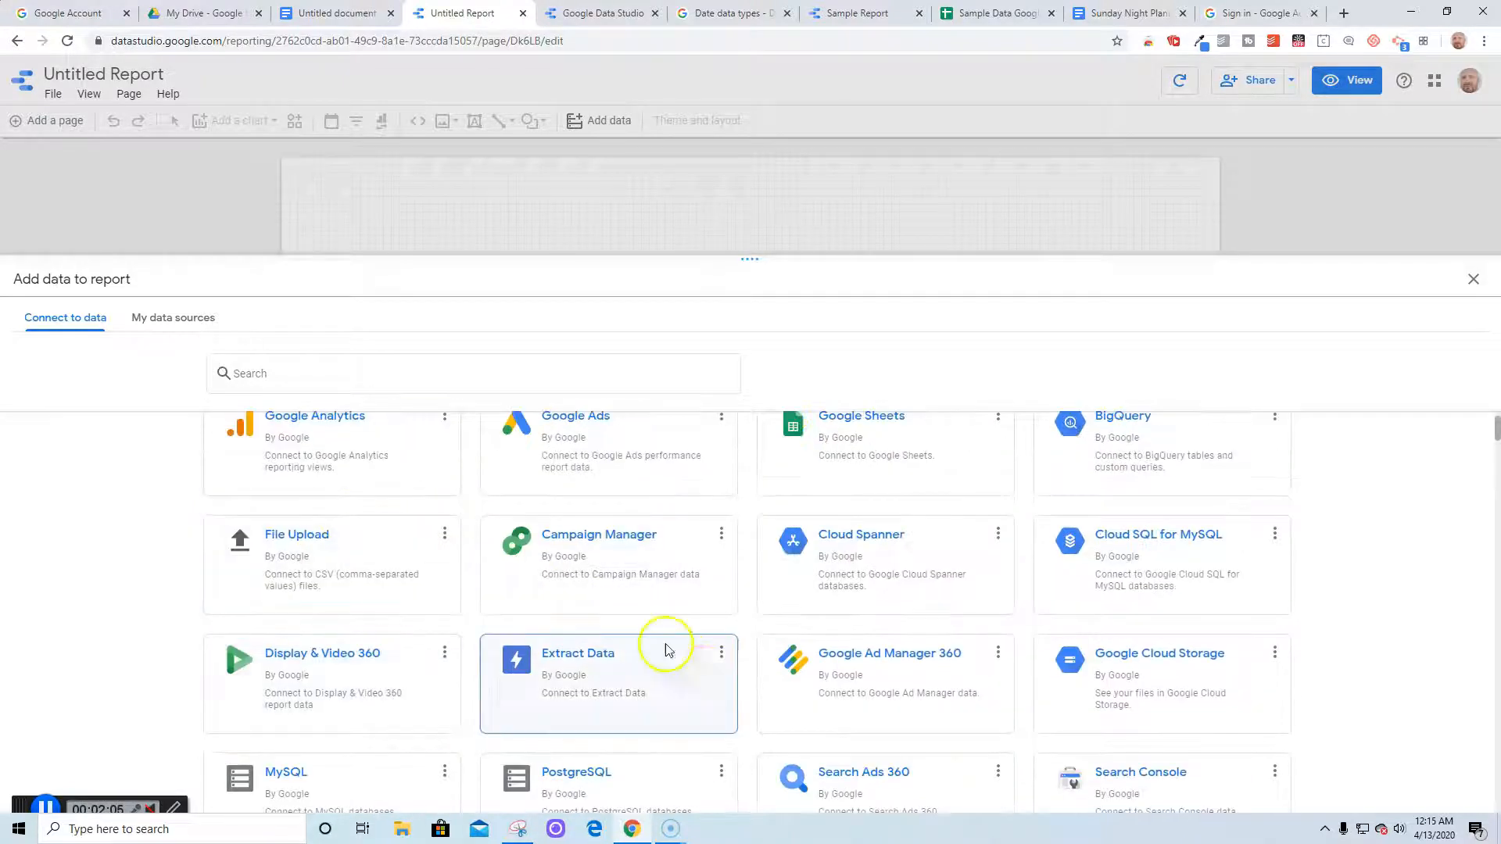
scroll(665, 650, "down", 1)
scroll(704, 680, "down", 1)
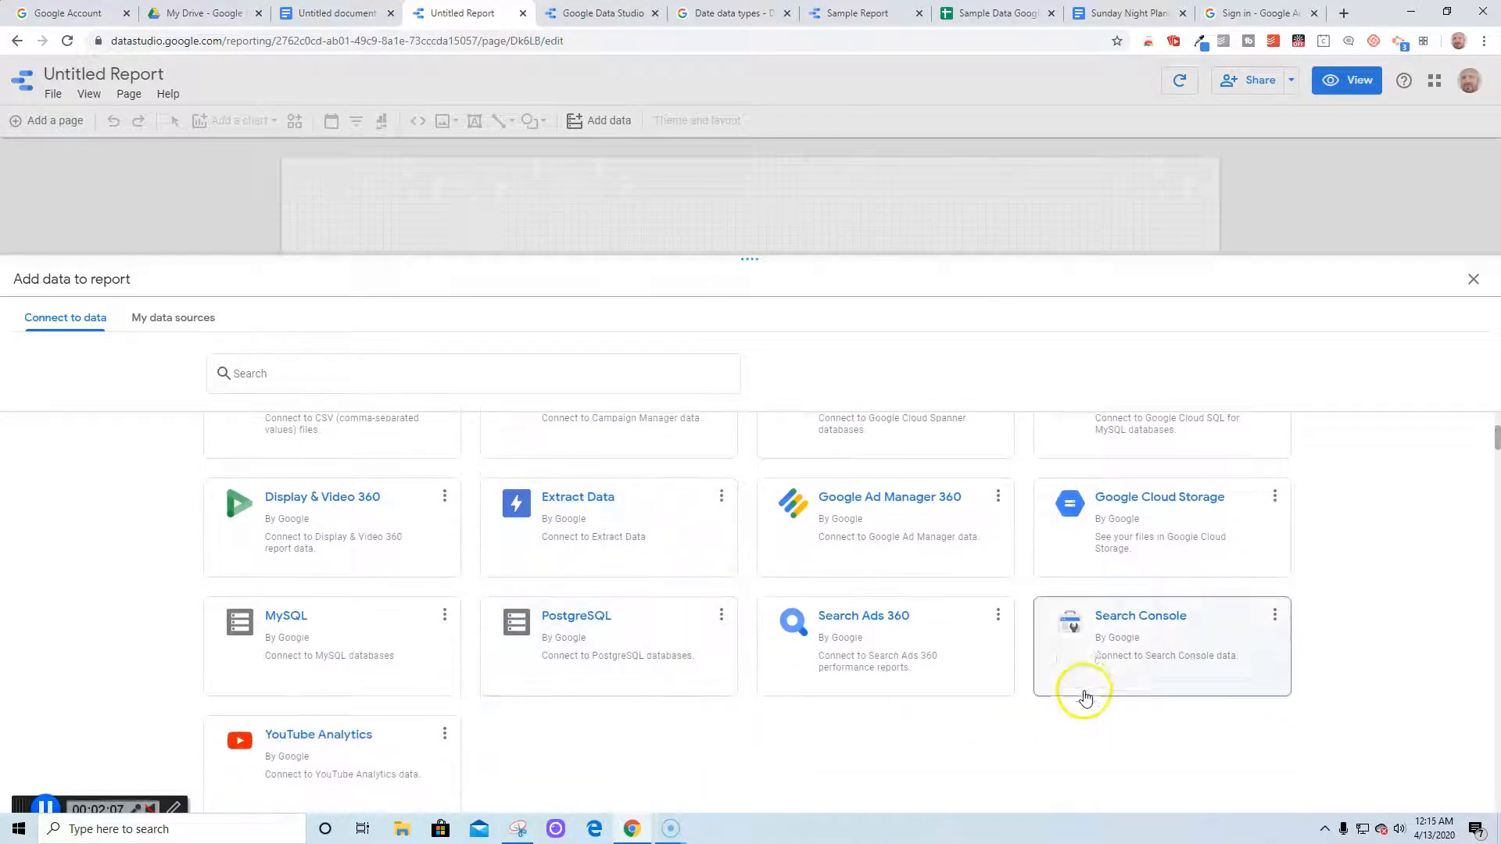
scroll(356, 664, "down", 2)
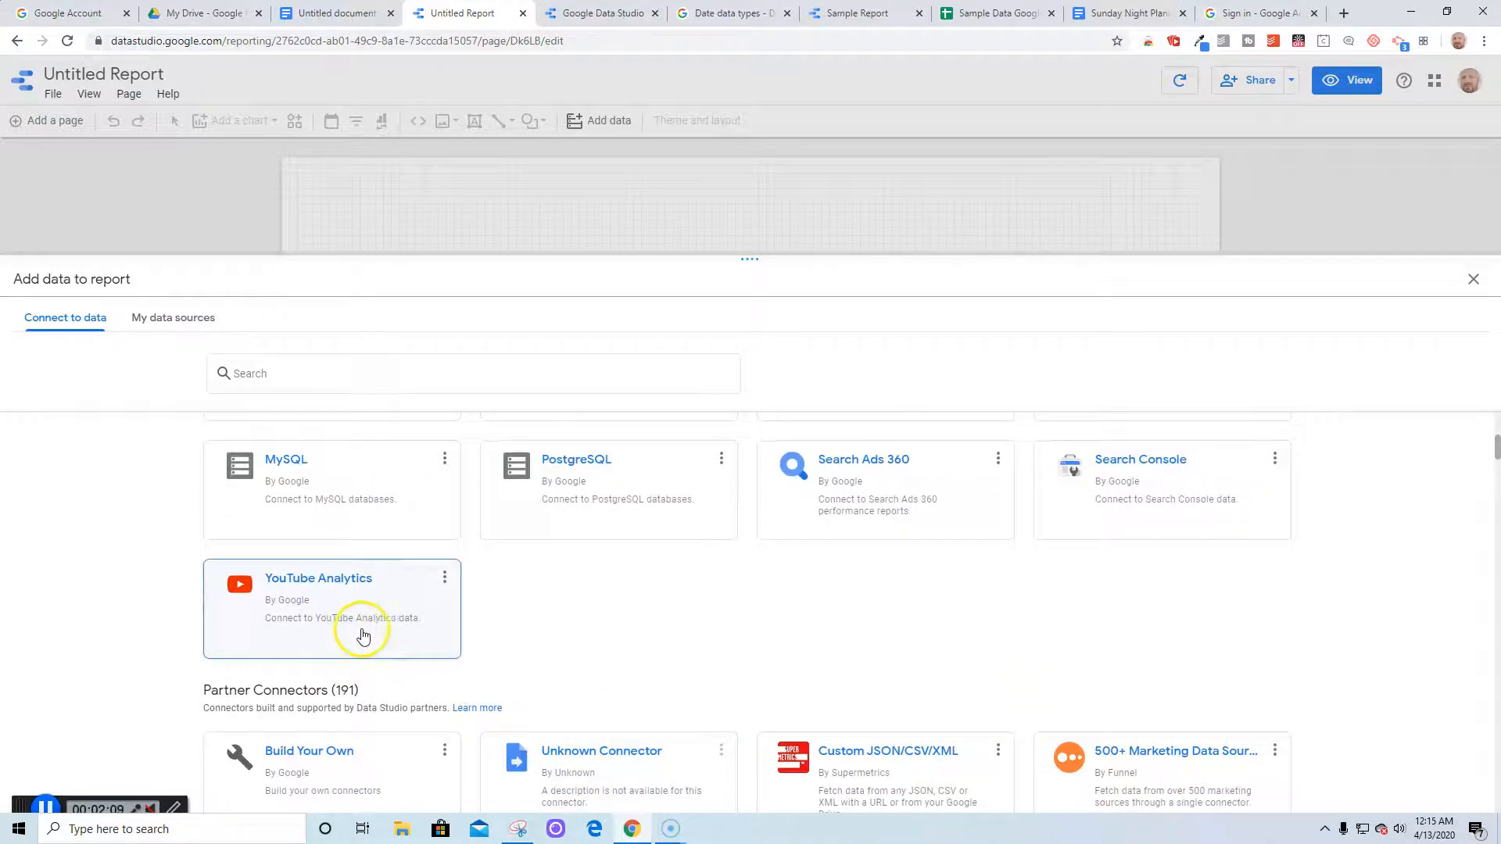
scroll(363, 635, "down", 4)
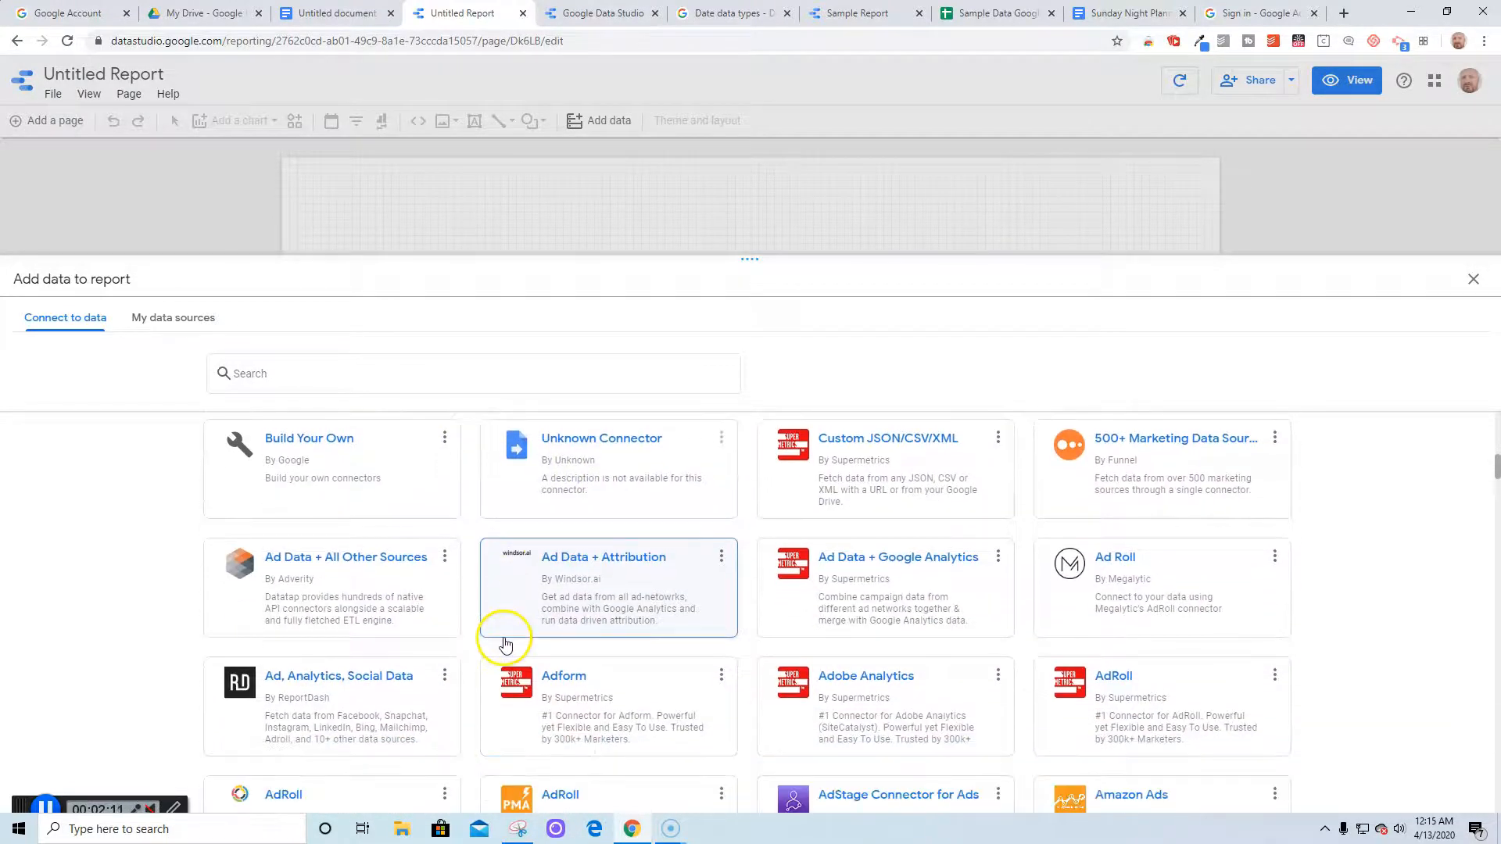
scroll(505, 642, "down", 5)
scroll(505, 643, "up", 10)
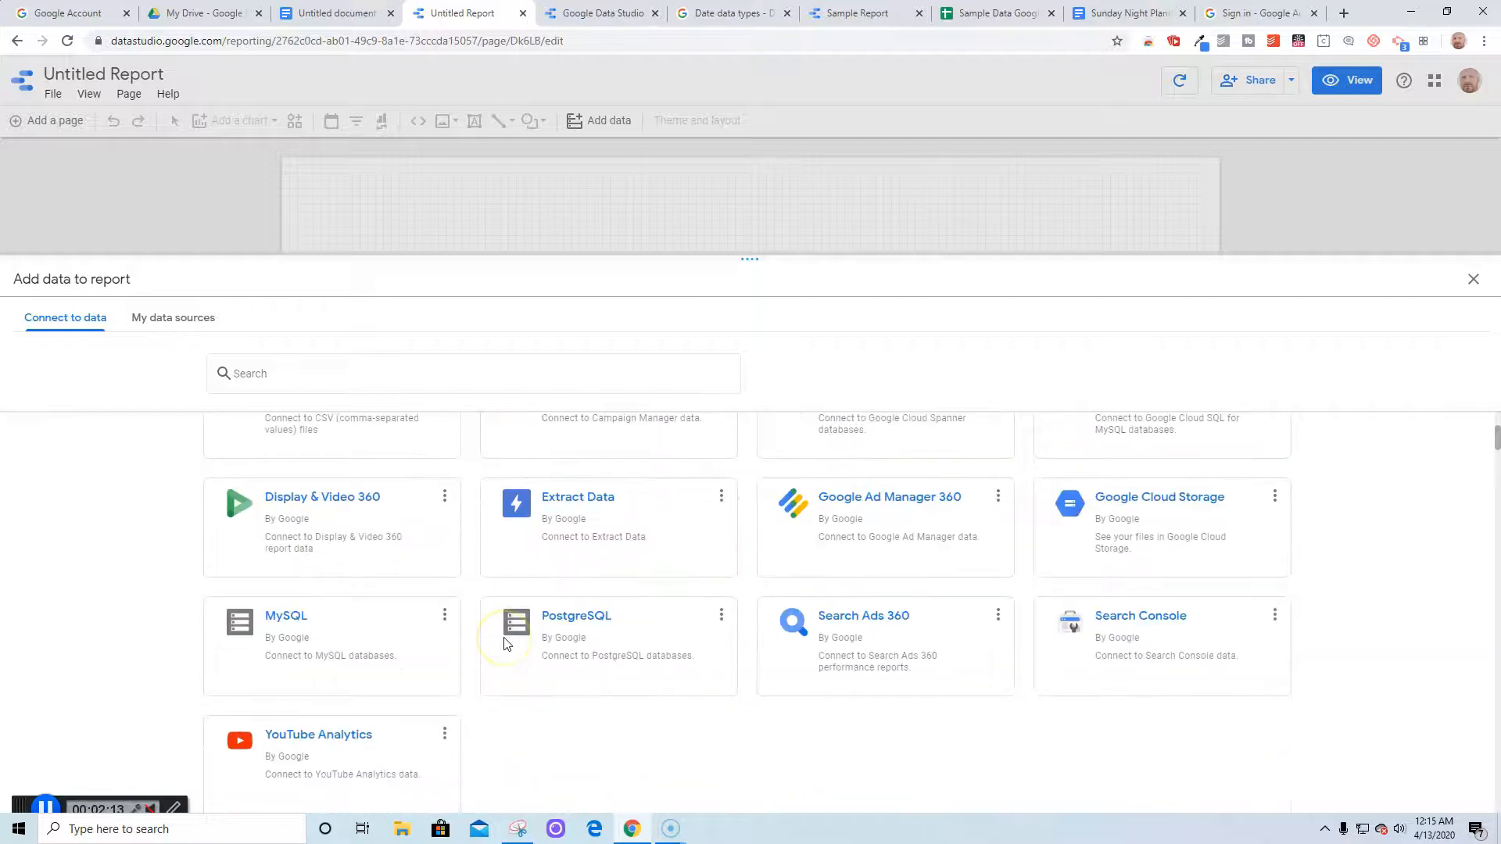
scroll(505, 643, "up", 3)
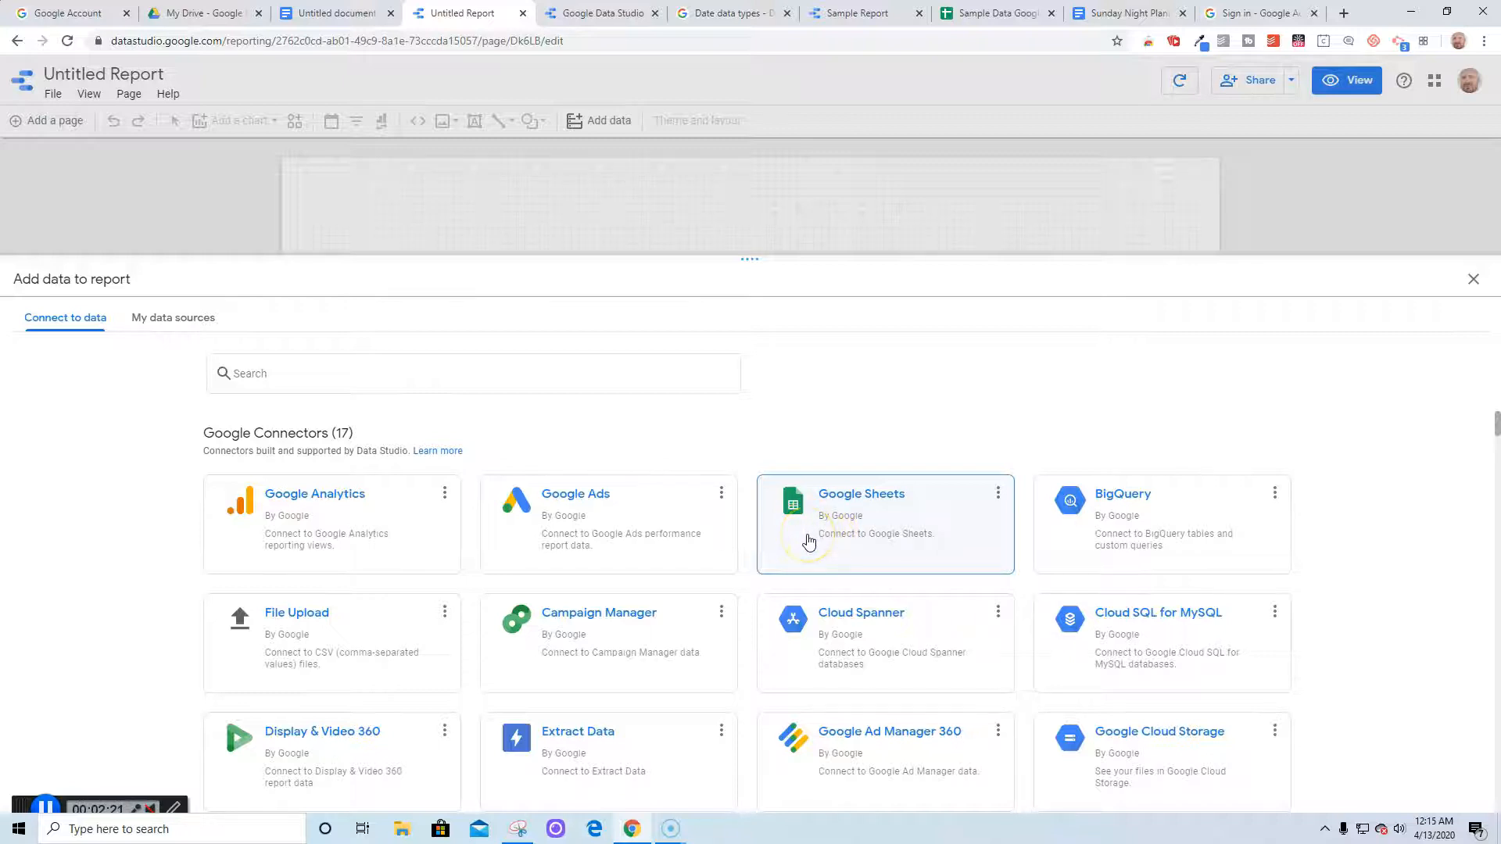
left_click(803, 505)
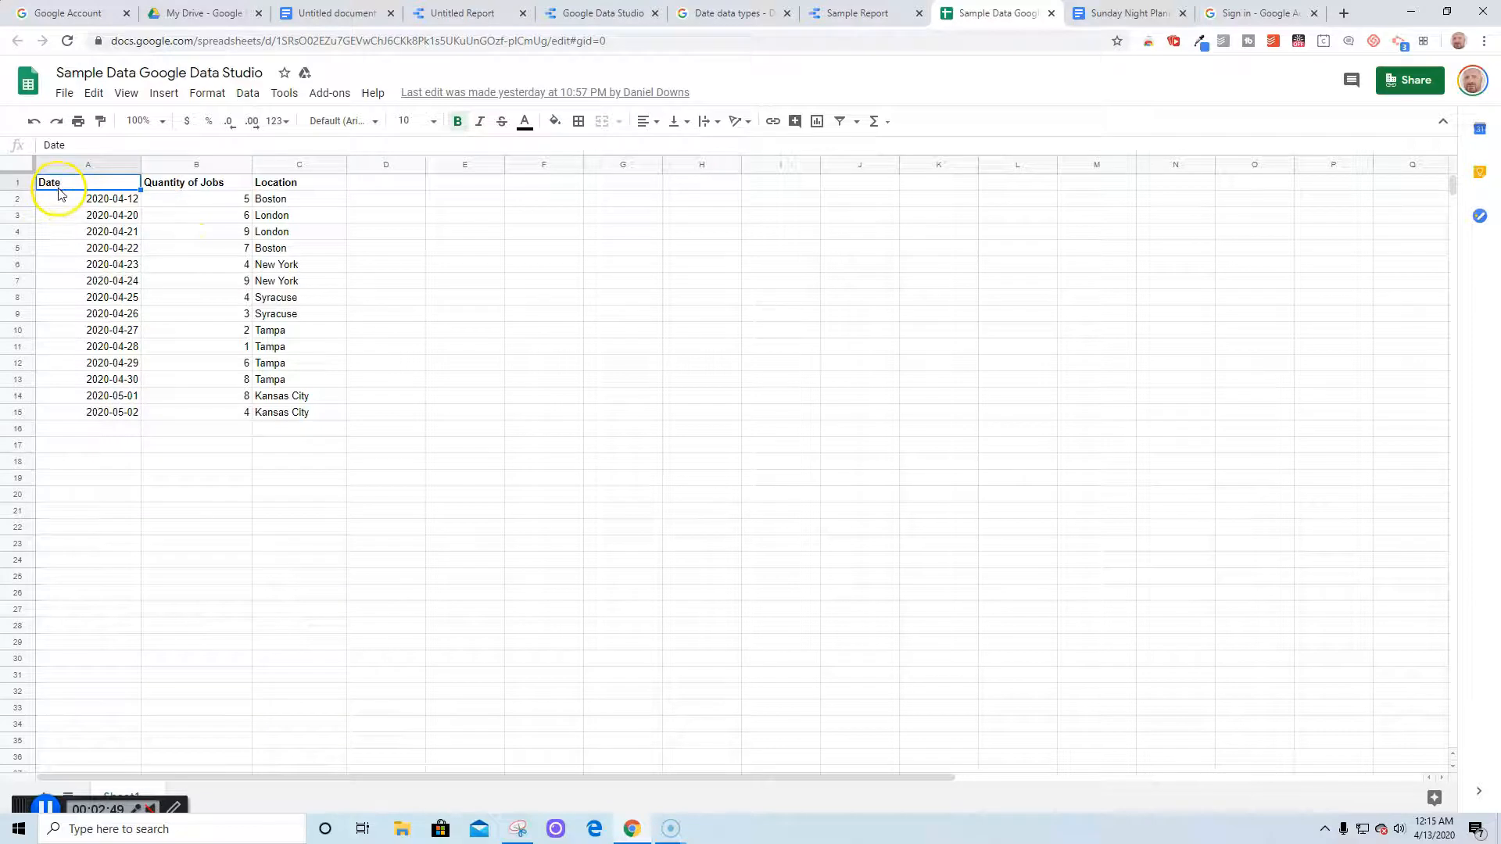
Review the Quantity of Jobs and Location column headers in the Sample Data sheet
left_click(212, 189)
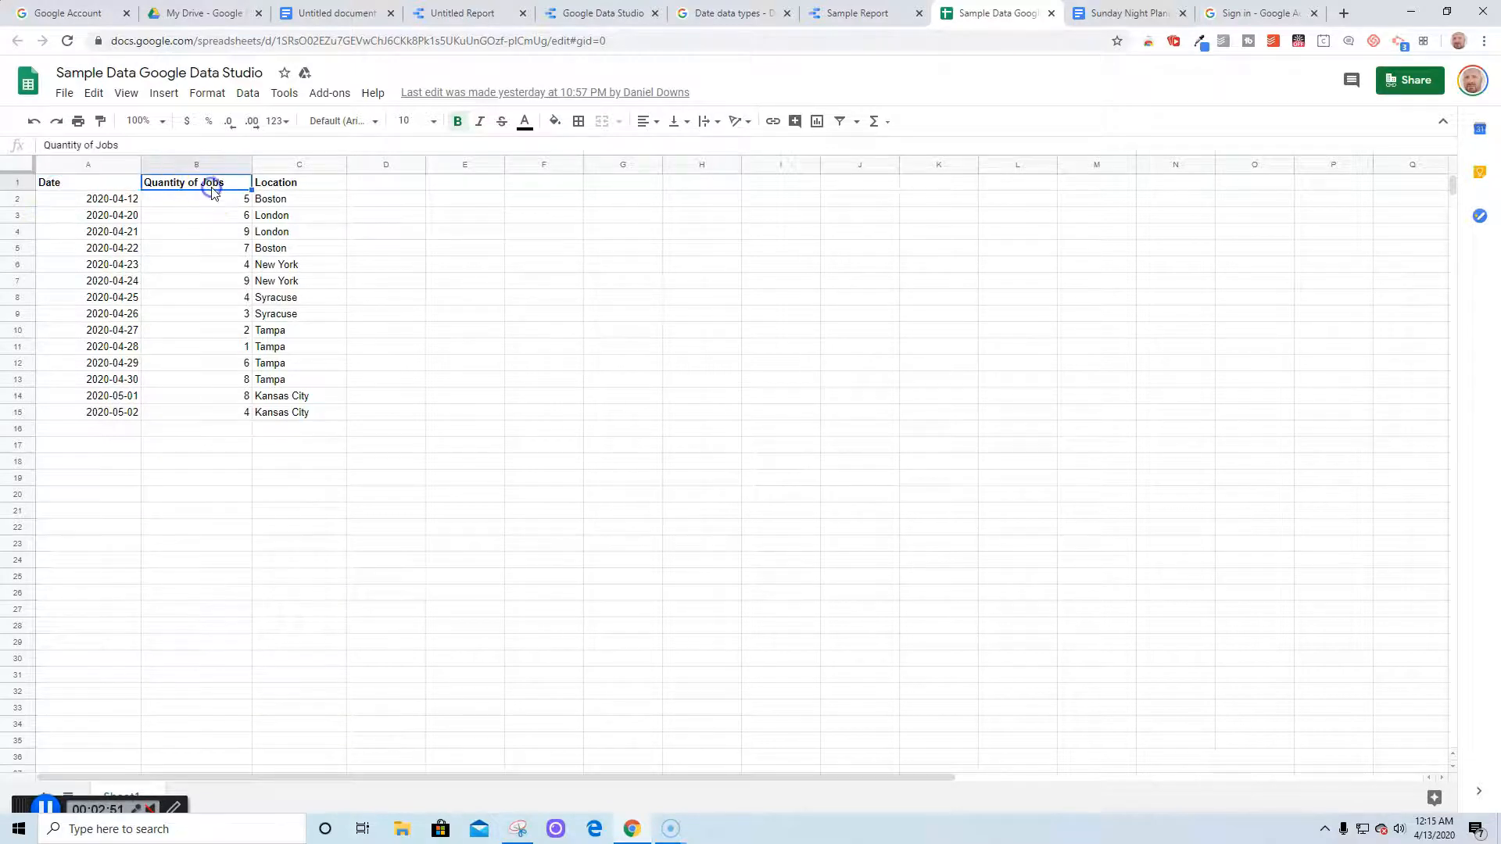
left_click(284, 186)
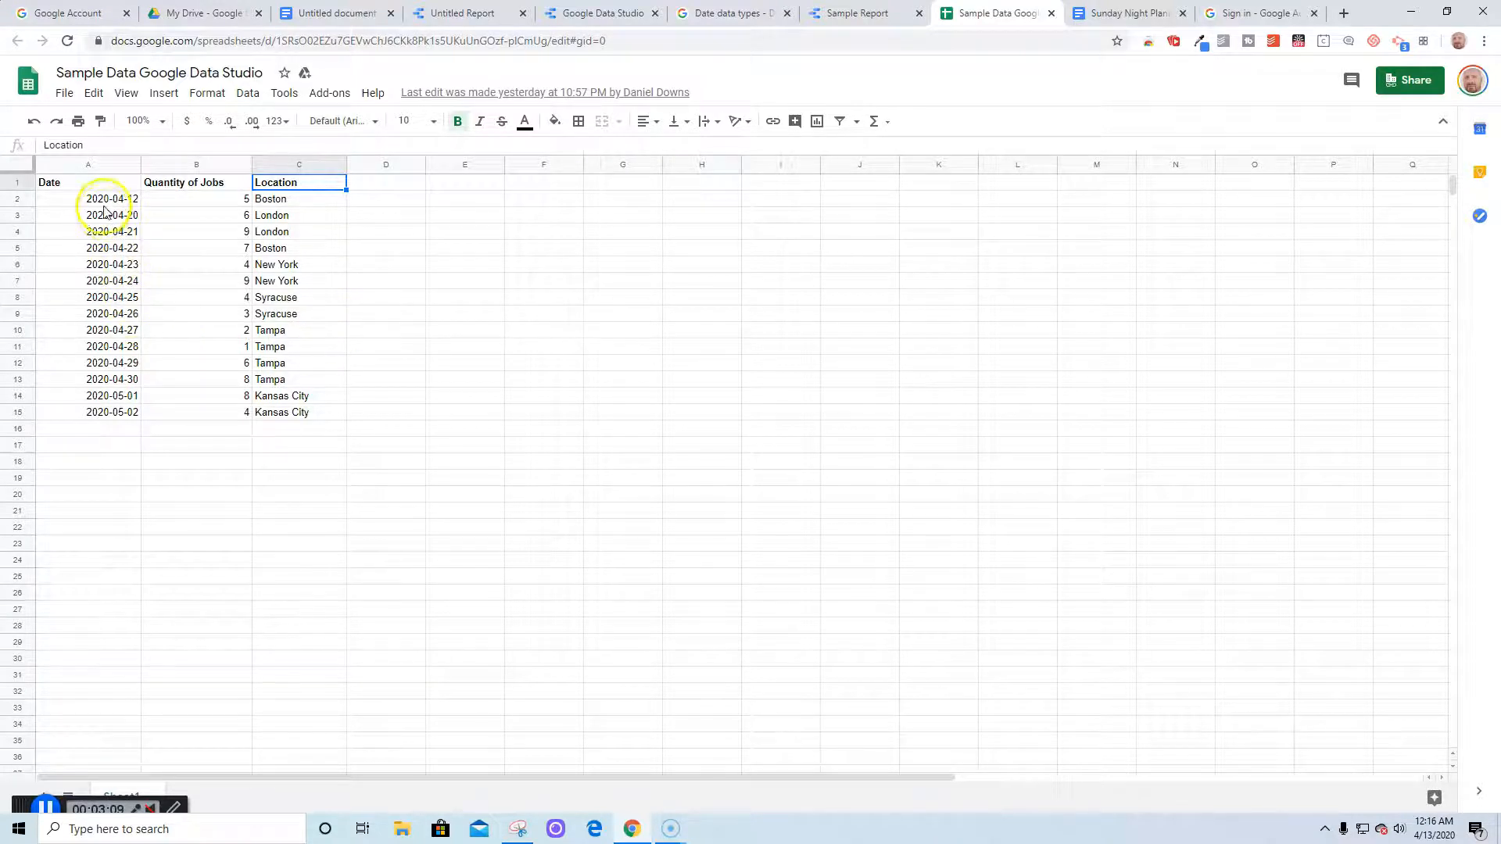
left_click(368, 185)
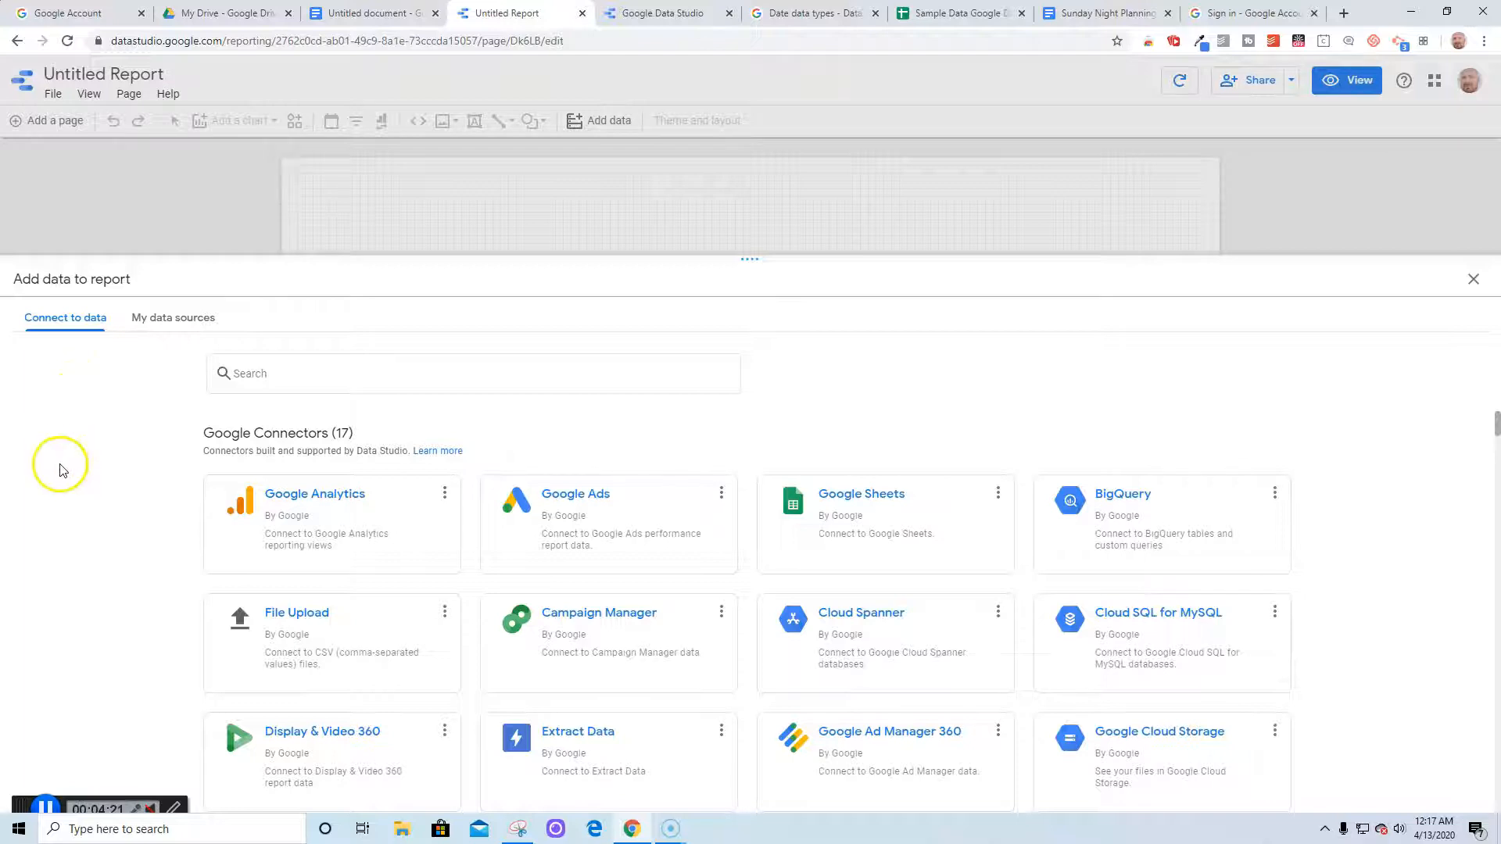
In the Google Sheets connector, browse Owned by me, Shared, Starred, URL and Drive listings
left_click(854, 516)
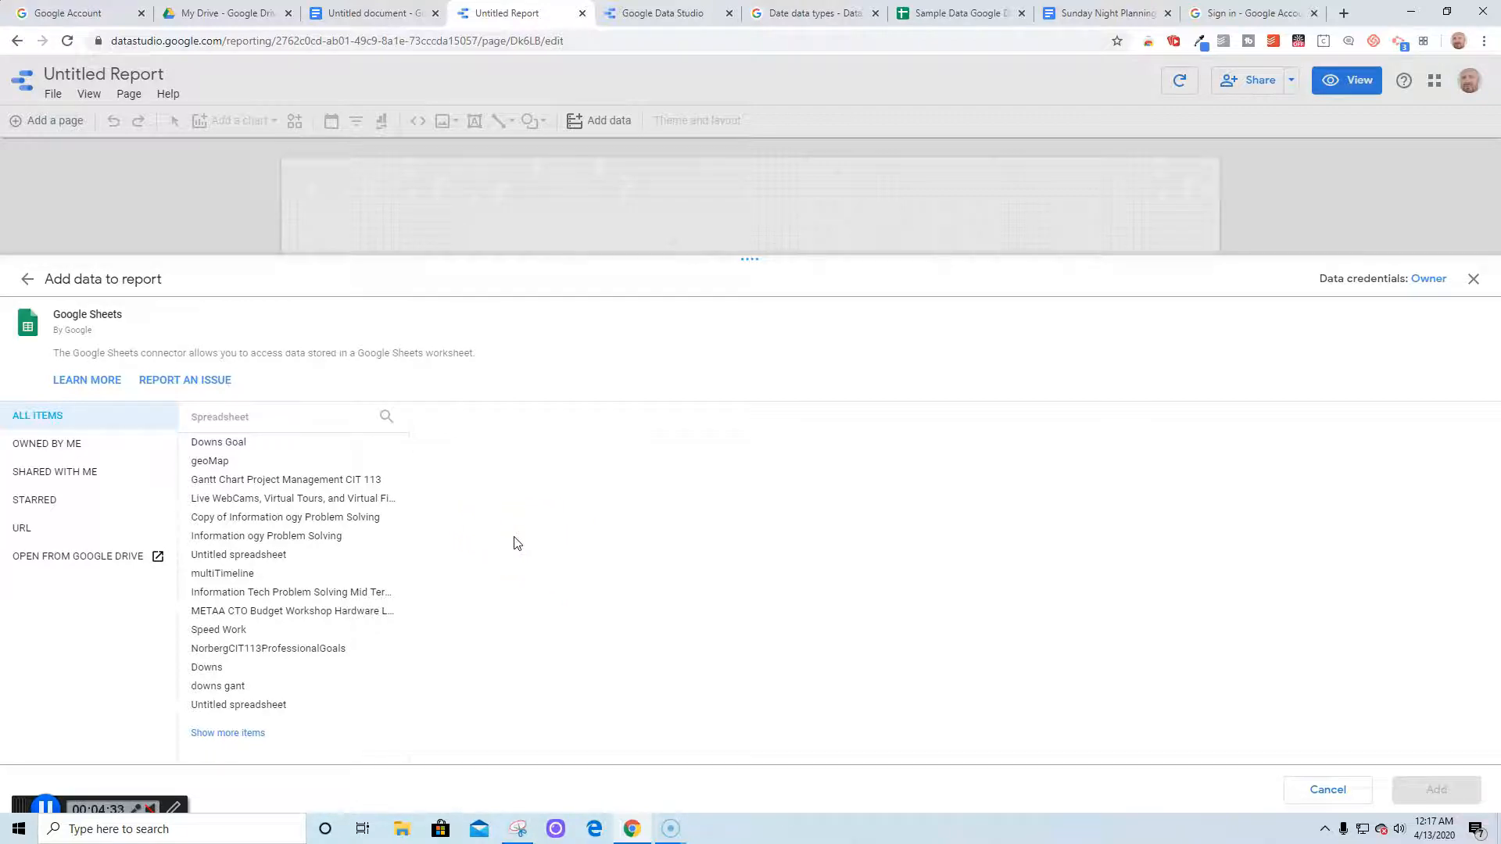
left_click(40, 445)
left_click(40, 473)
left_click(40, 500)
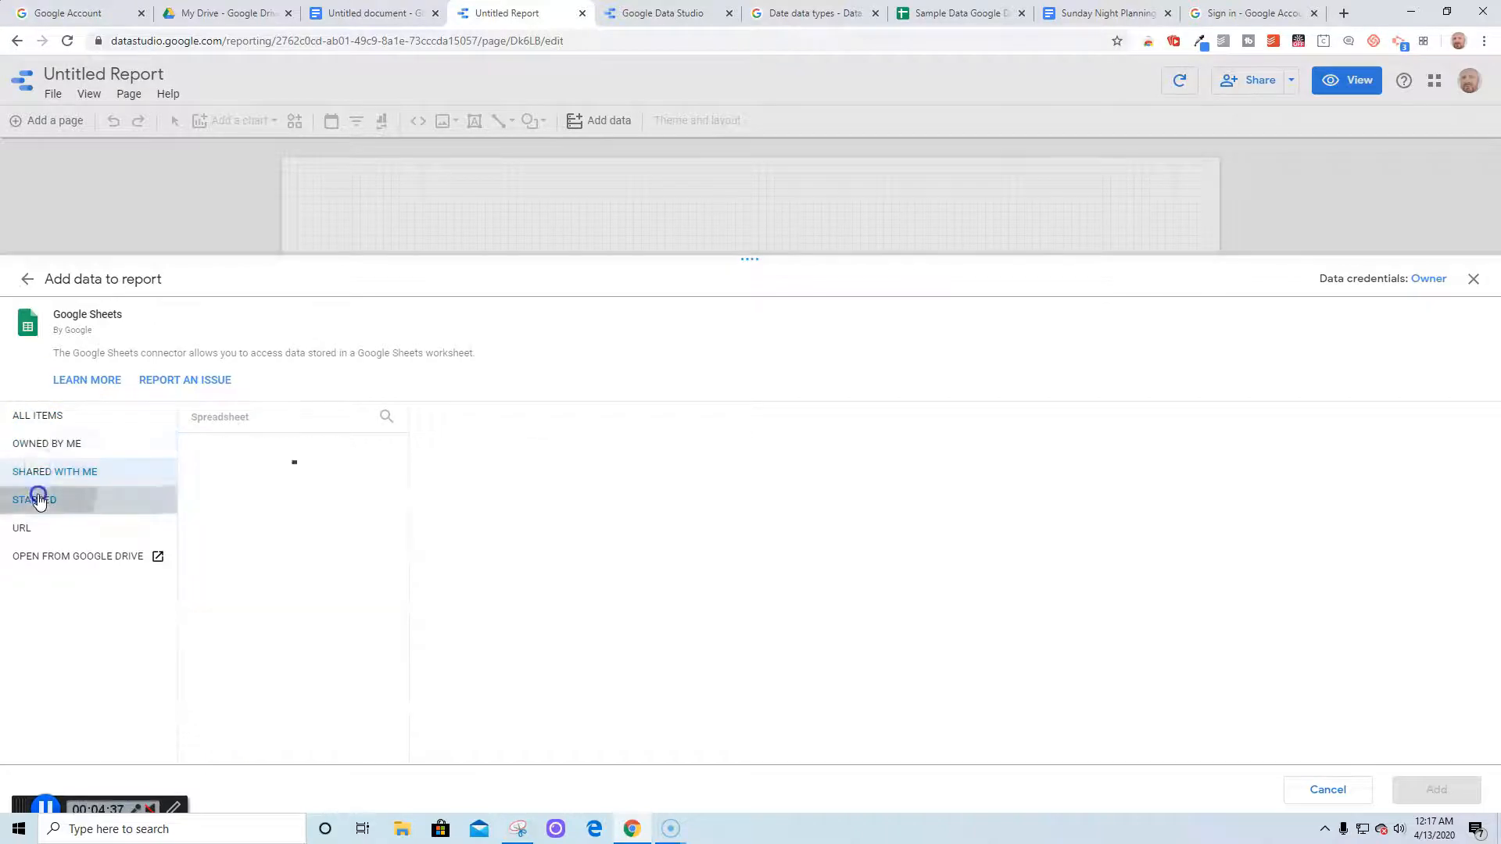
left_click(43, 528)
left_click(53, 554)
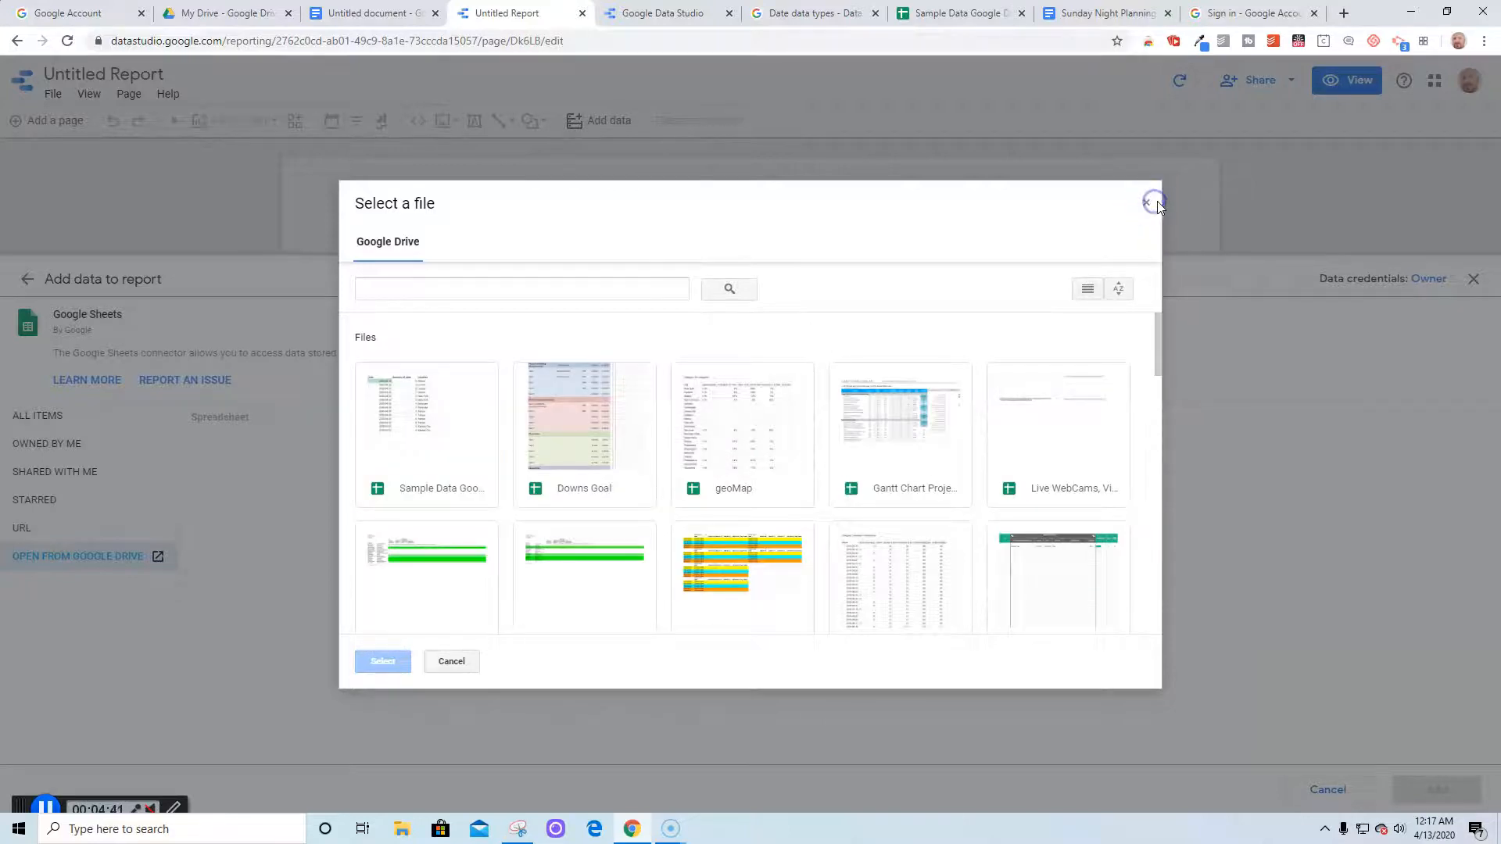
left_click(1146, 203)
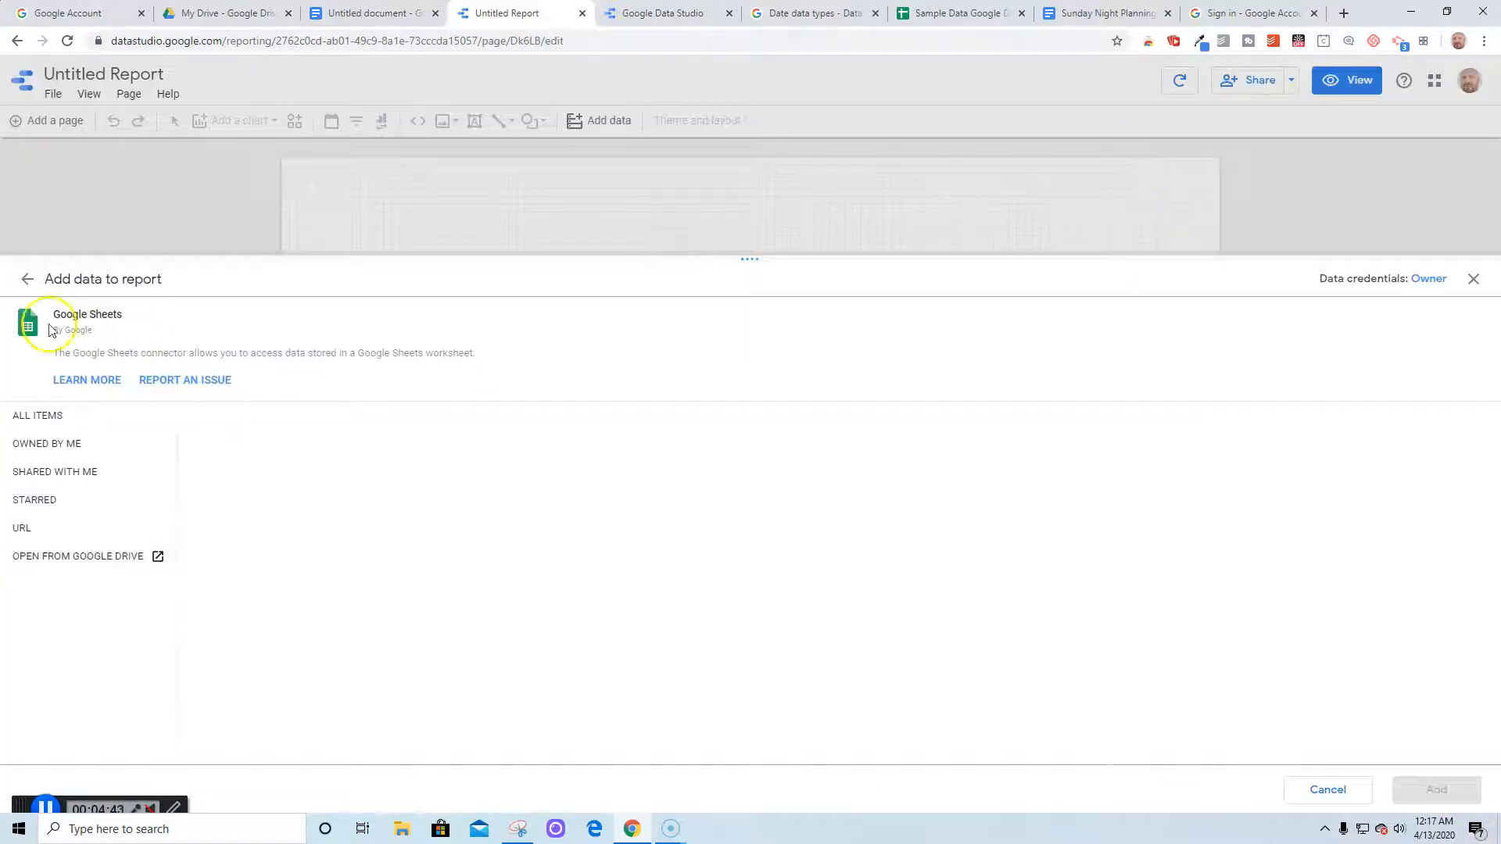
left_click(21, 445)
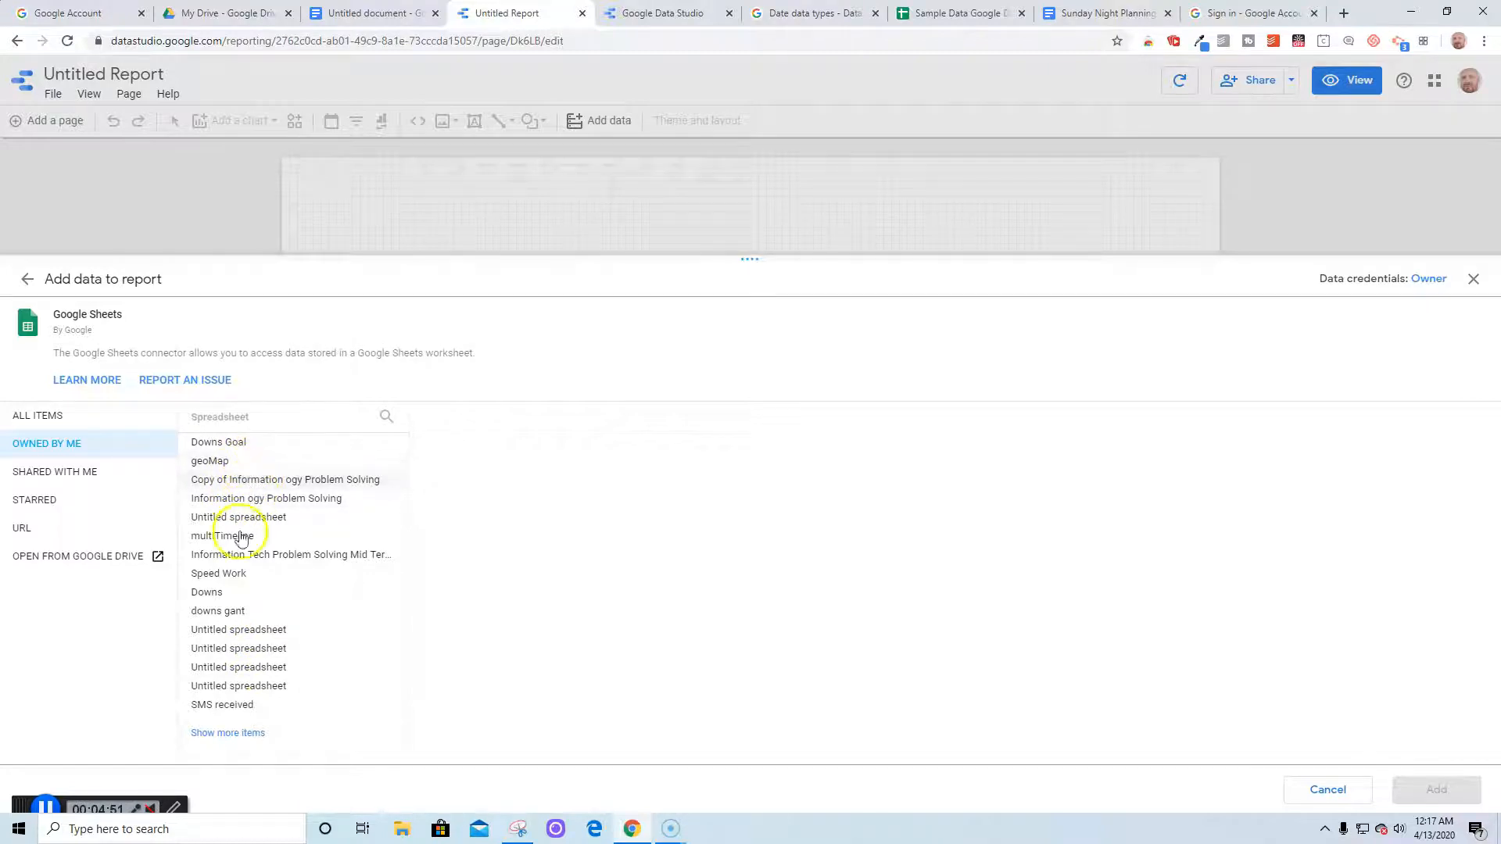
left_click(236, 734)
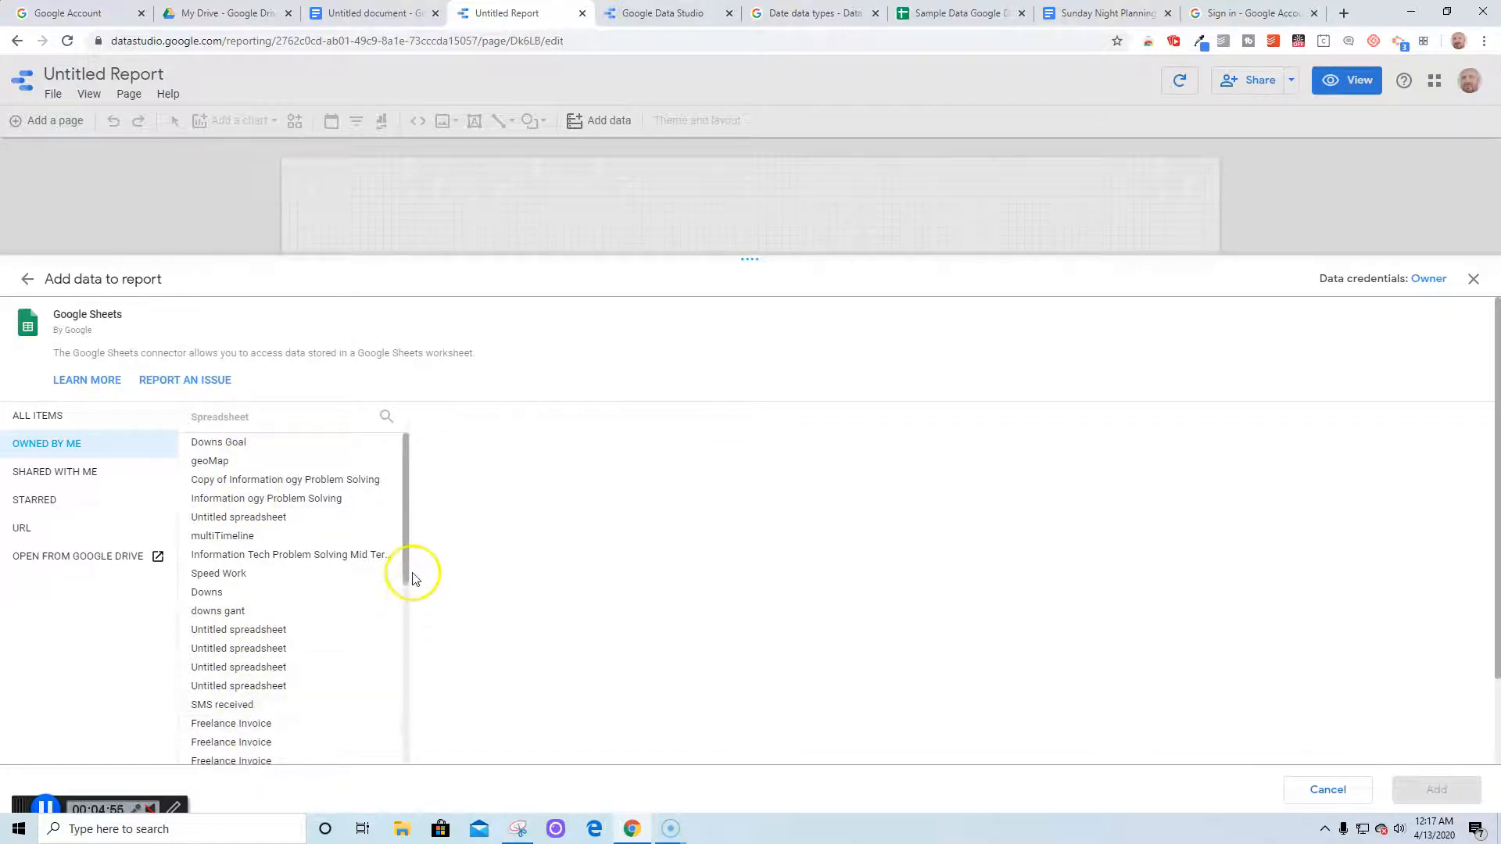
mouse_move(406, 567)
left_mouse_down()
mouse_move(429, 744)
mouse_move(429, 570)
left_mouse_up()
Search 'Sam' under All Items and select the Sample Data Google Data Studio spreadsheet
left_click(391, 420)
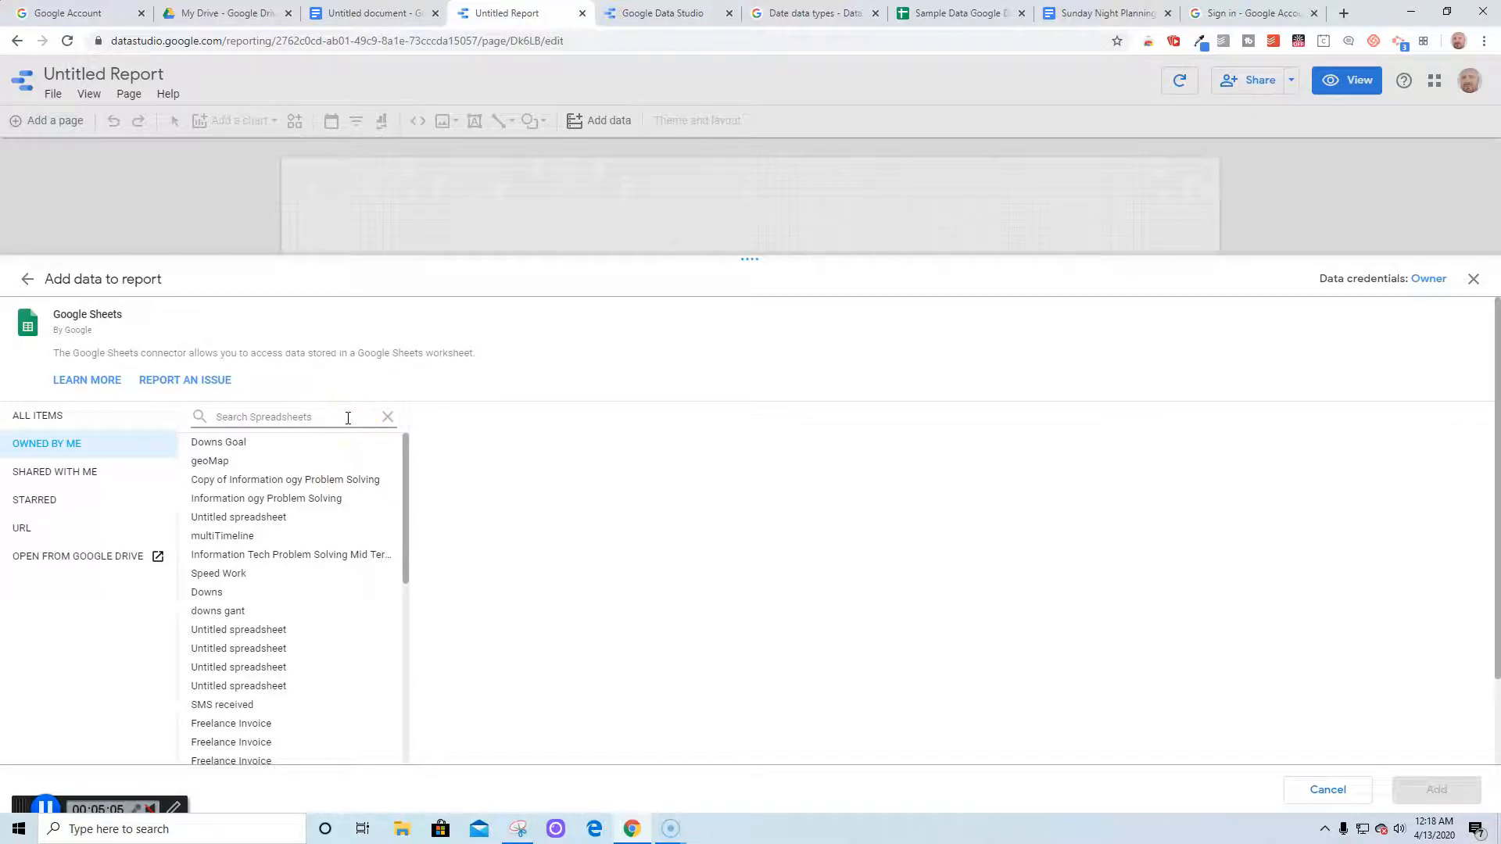
type("Sample Data Google Data Studio")
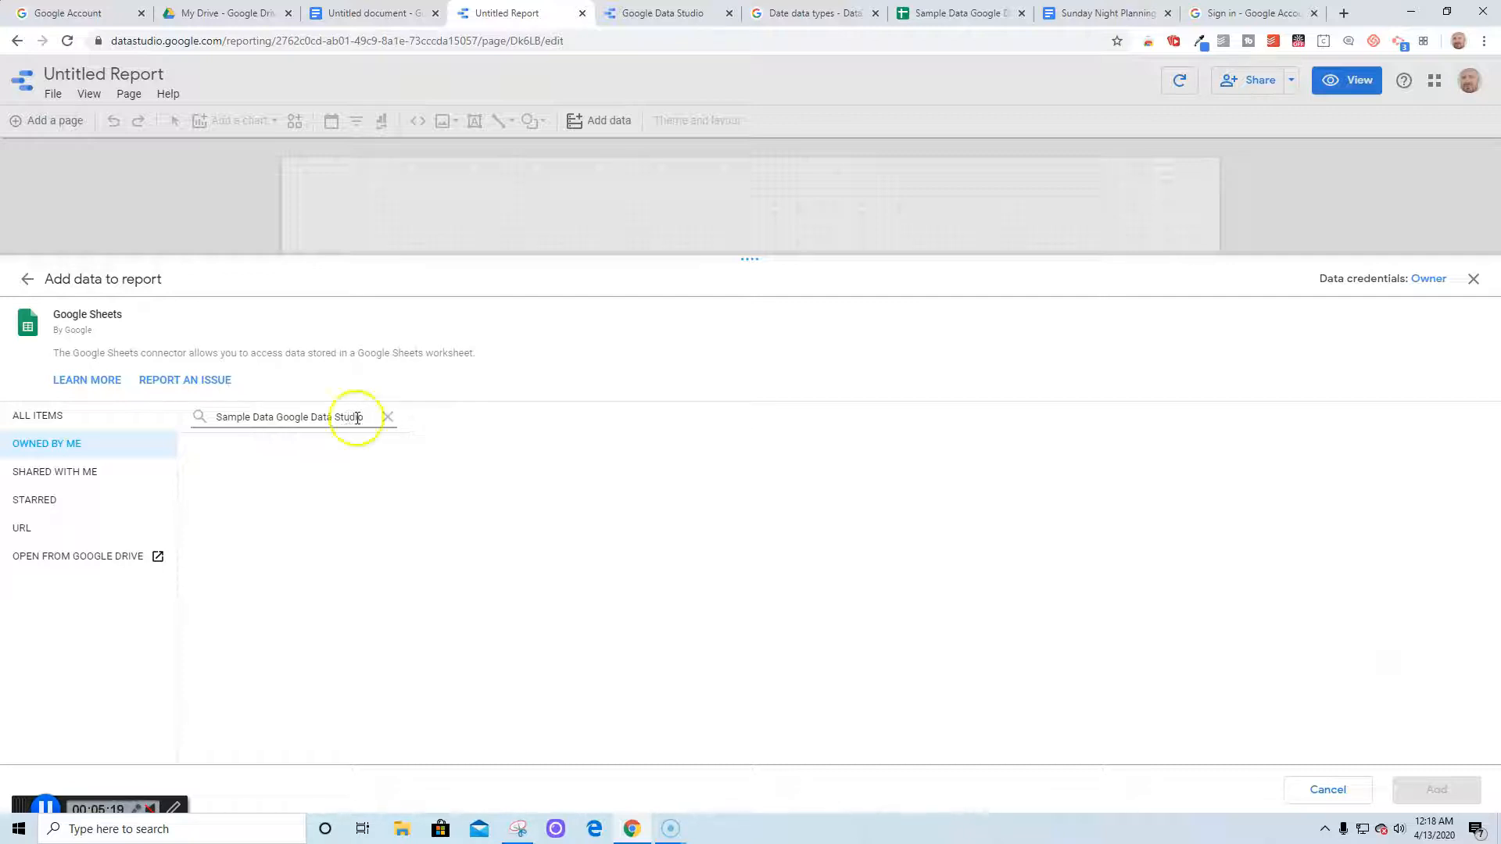
left_click(188, 434)
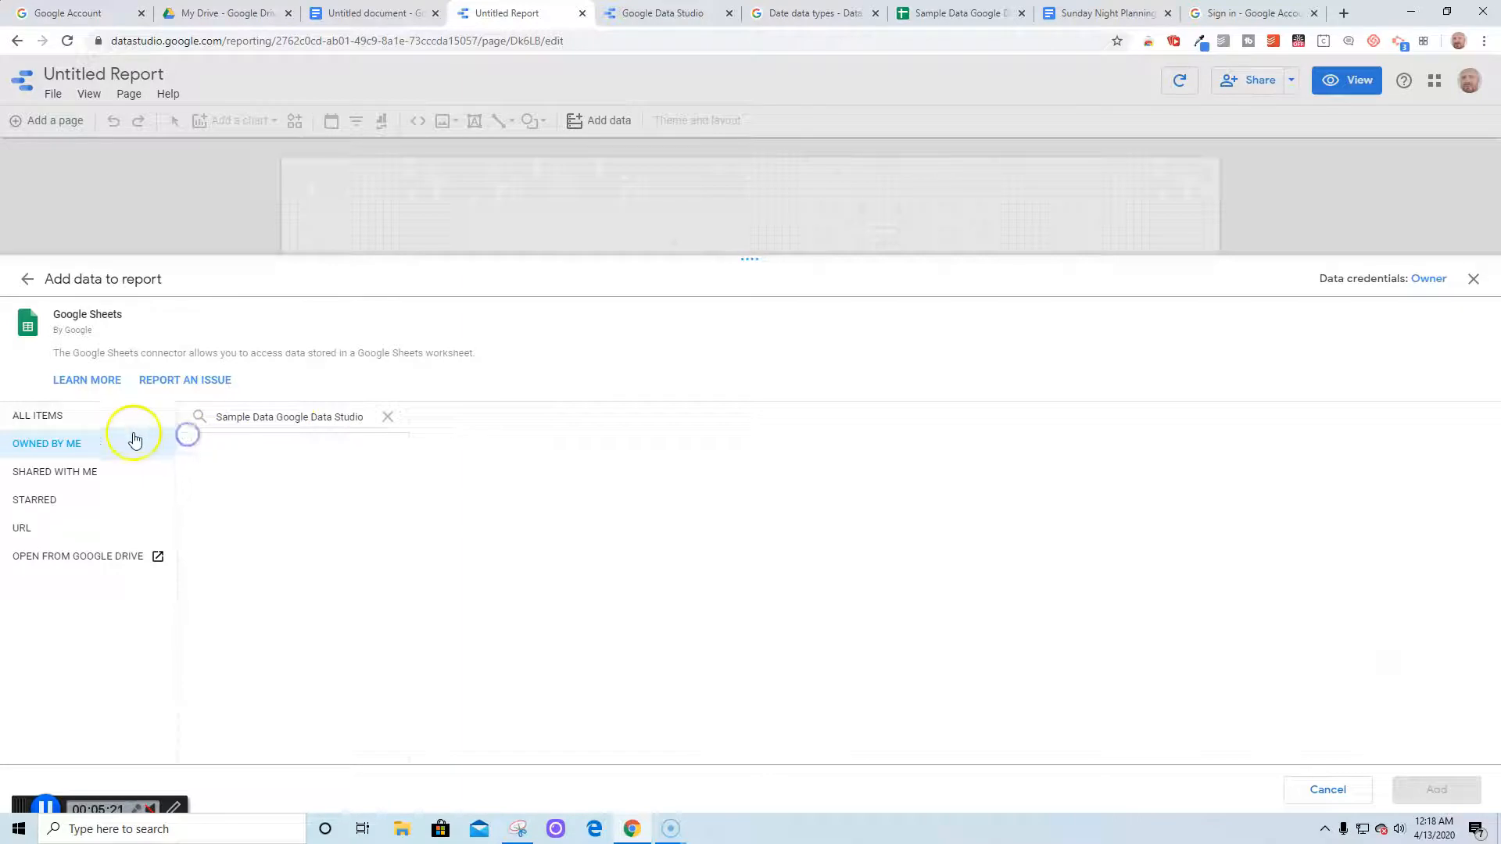
left_click(35, 421)
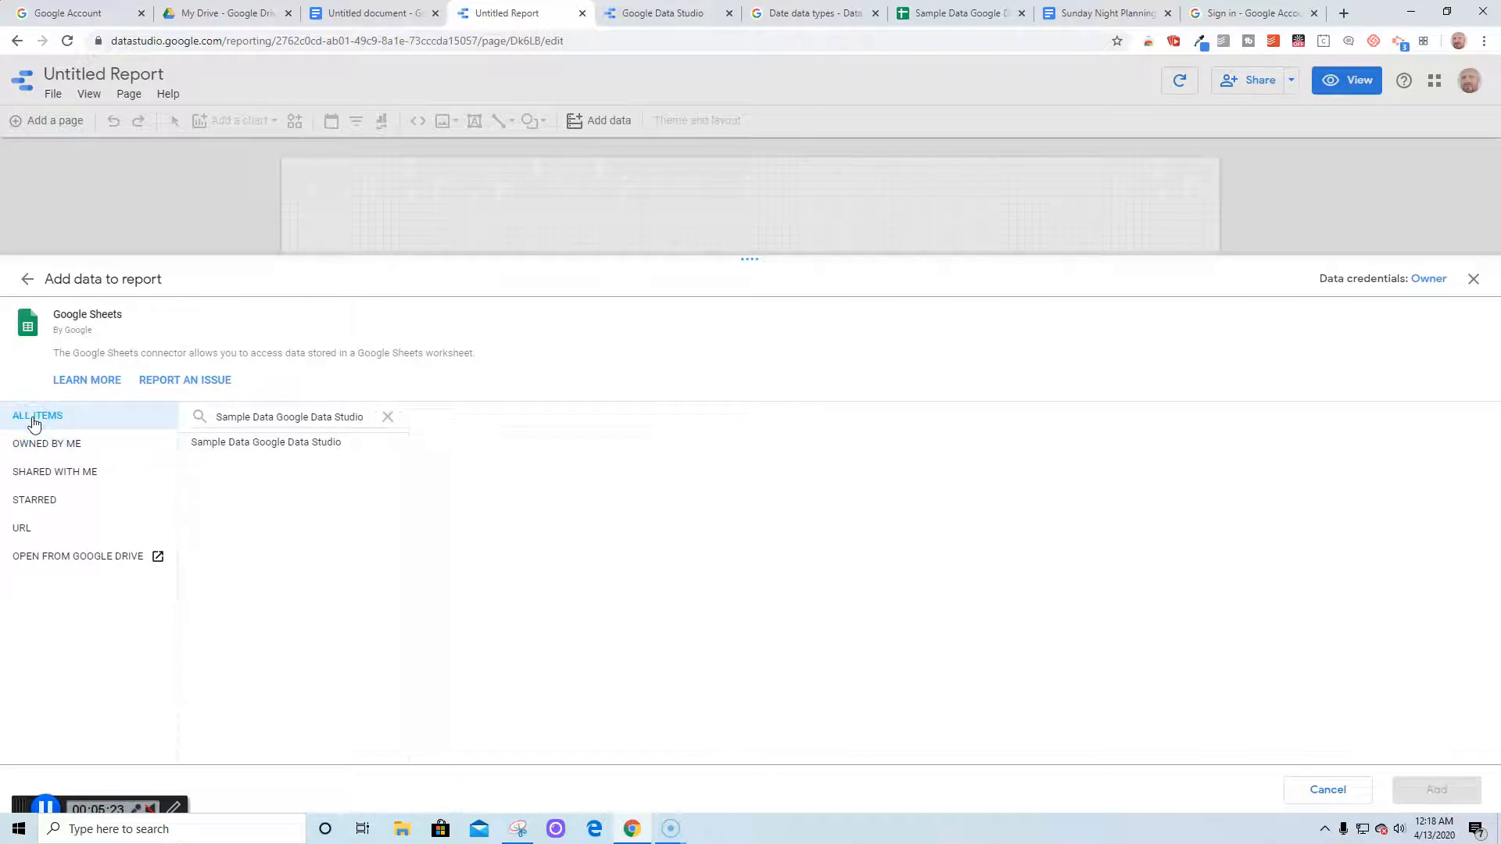
left_click(196, 443)
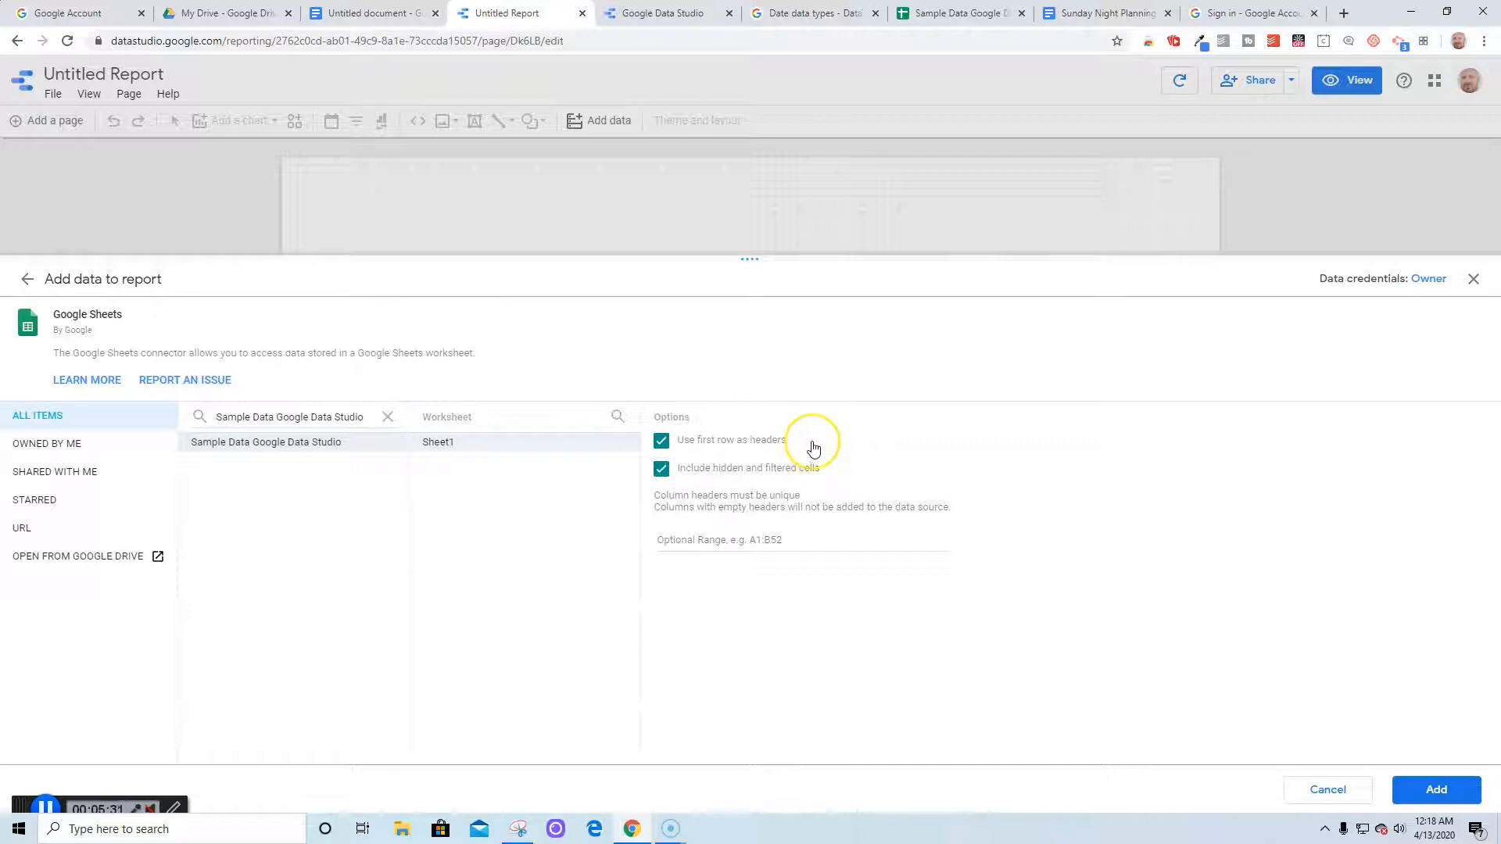
Clear the first-row headers and hidden-cells options, then add Sheet1 to the report
left_click(662, 443)
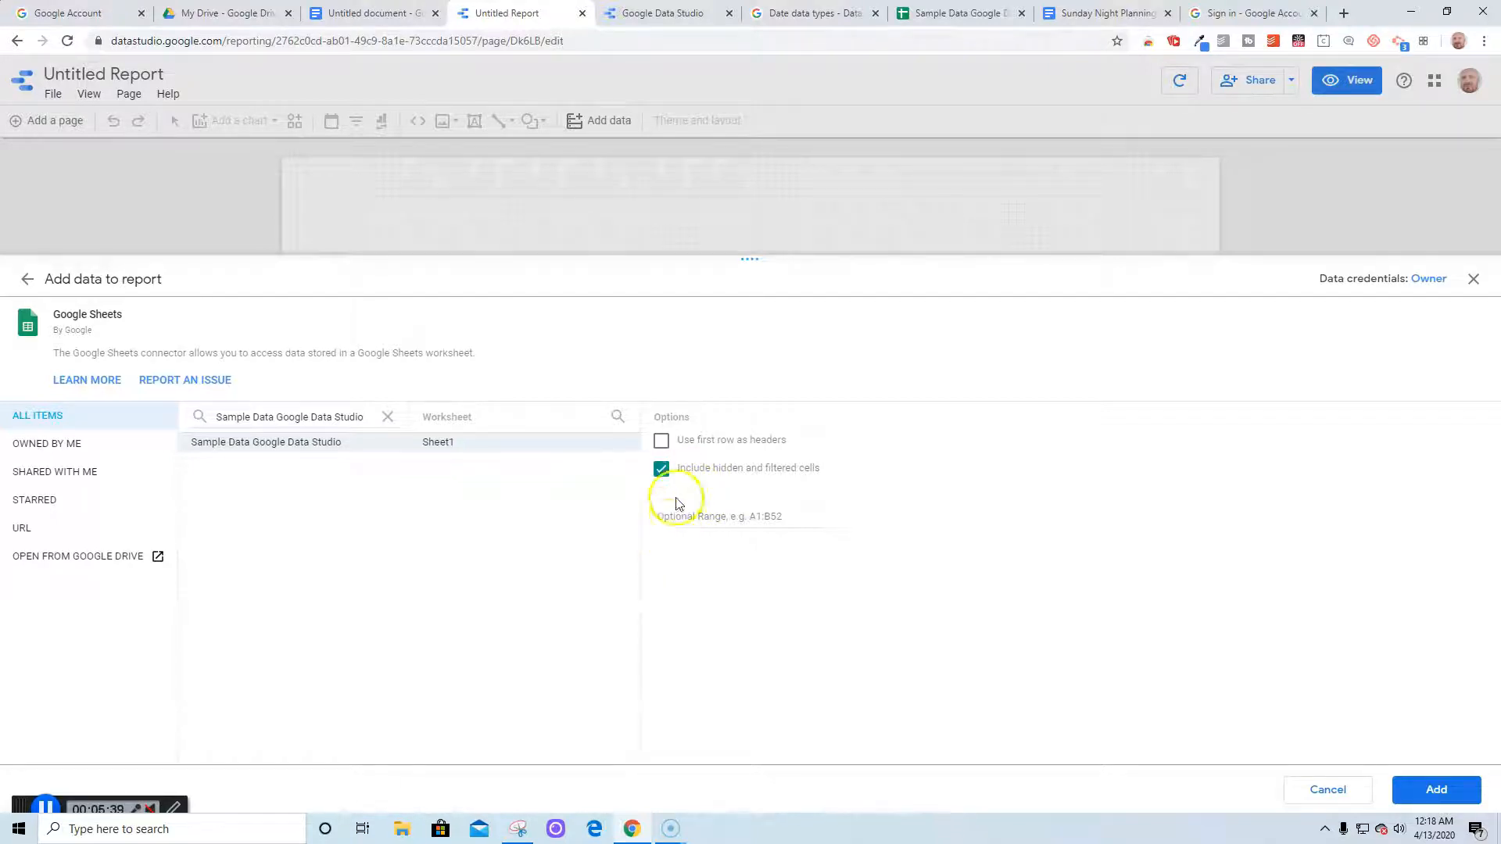
left_click(660, 470)
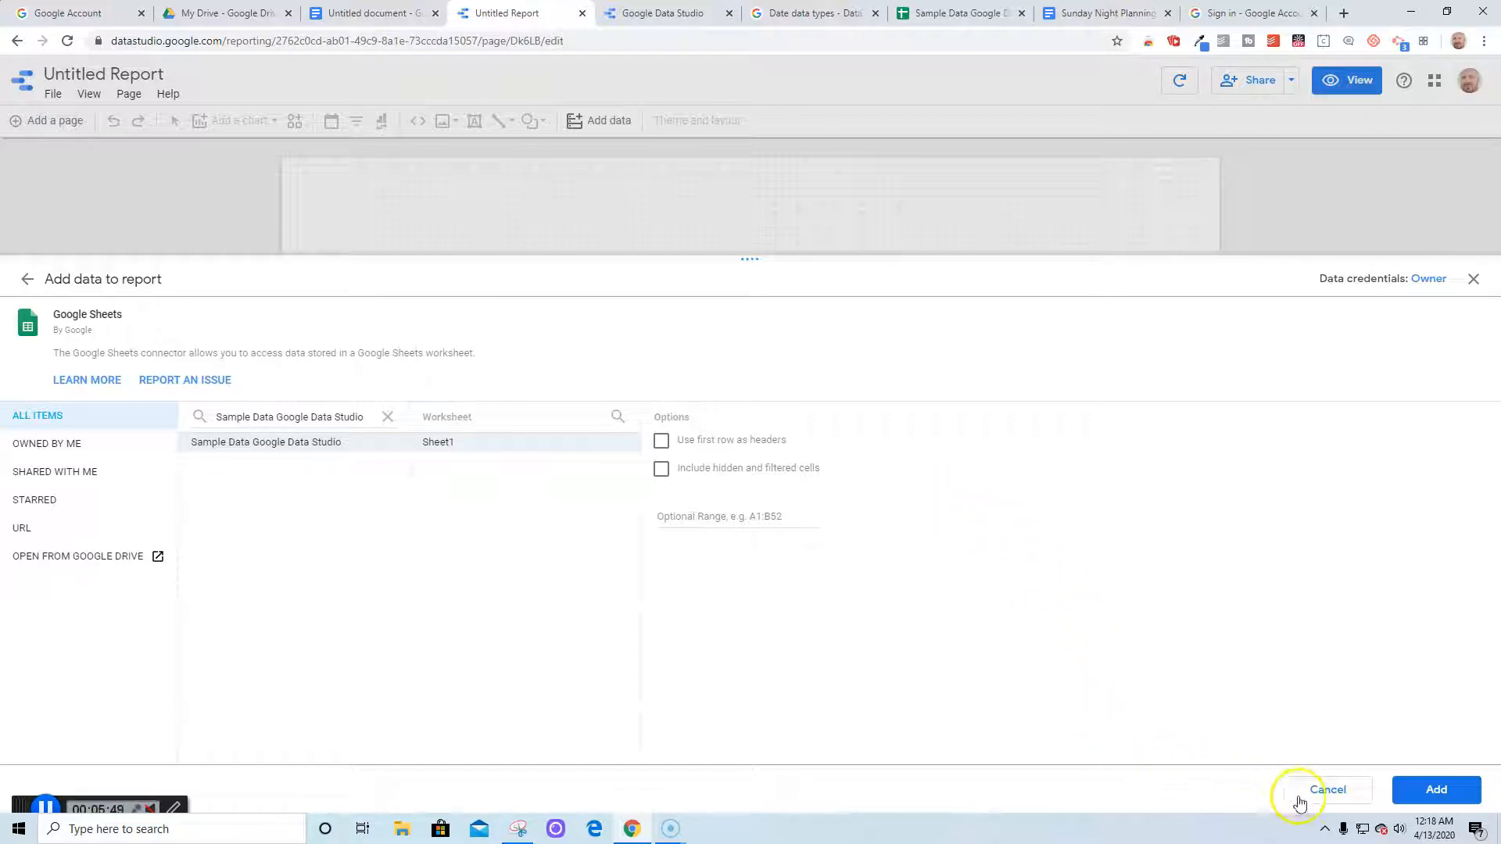
left_click(1451, 801)
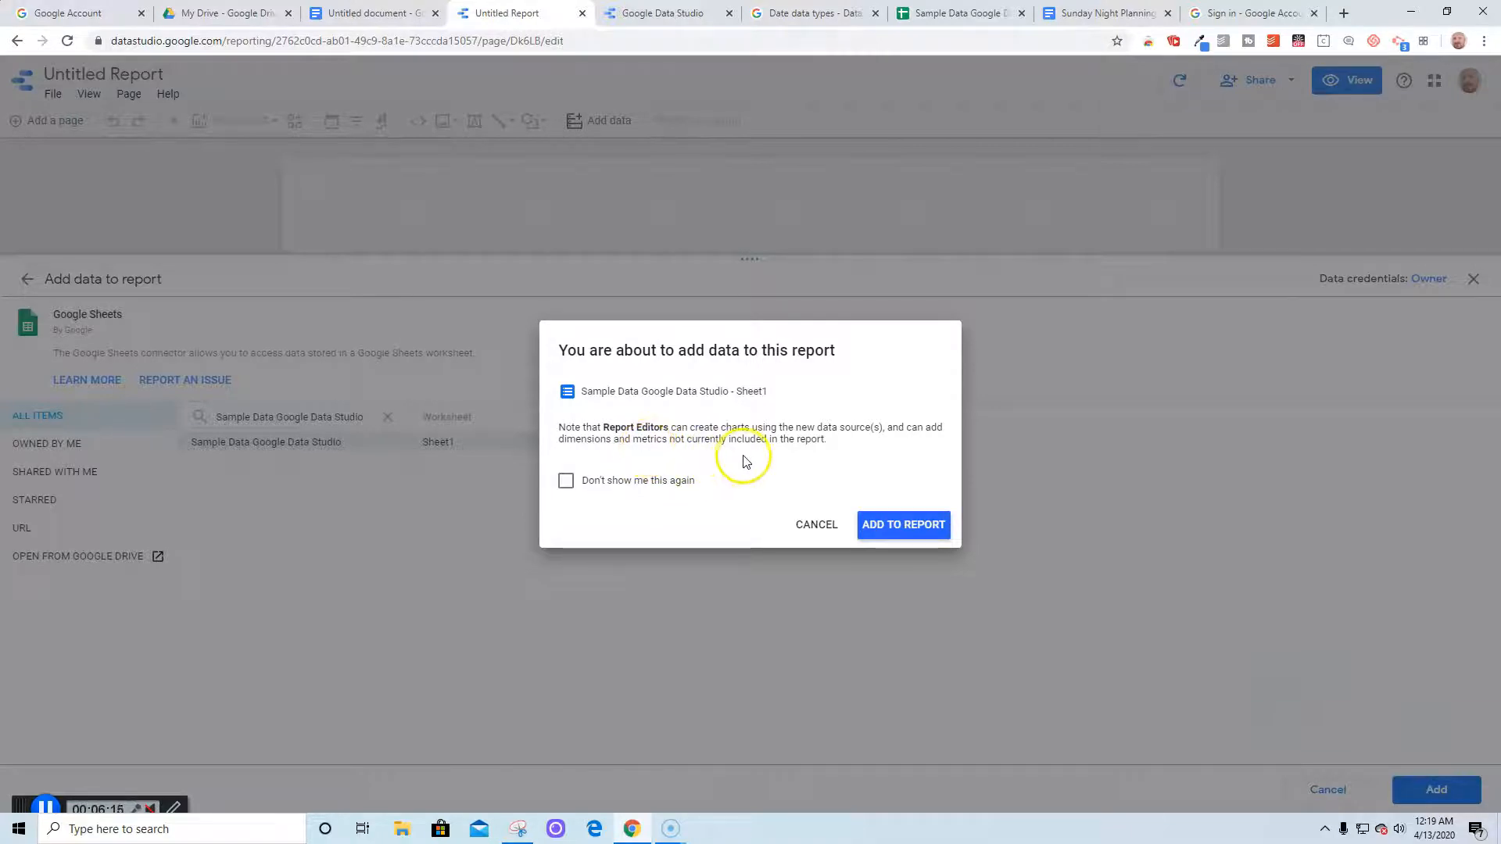
Confirm adding the data, creating a Record Count by city table, and check the source sheet
left_click(888, 526)
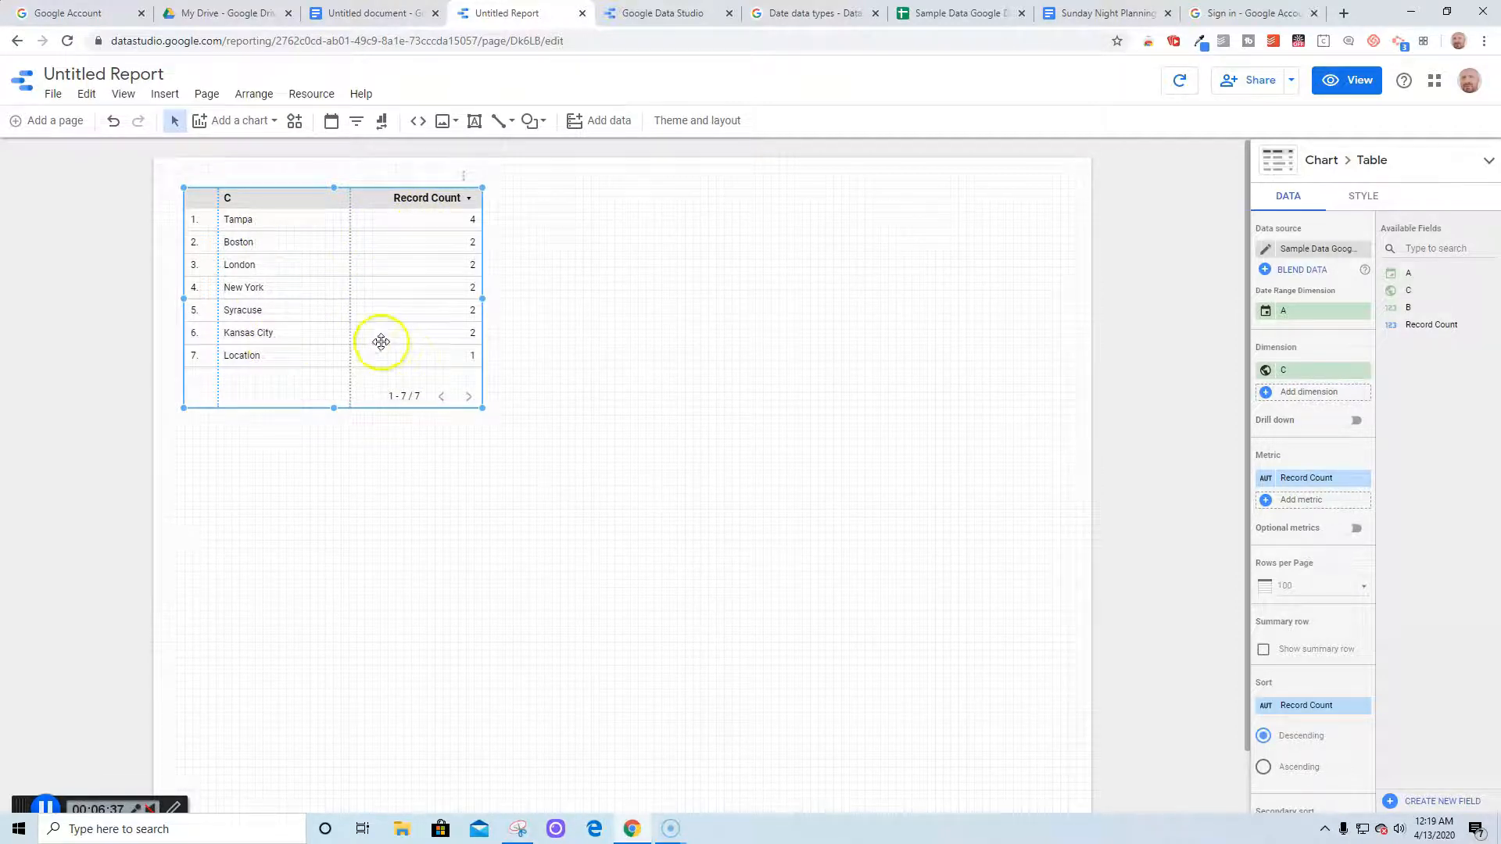
left_click(974, 15)
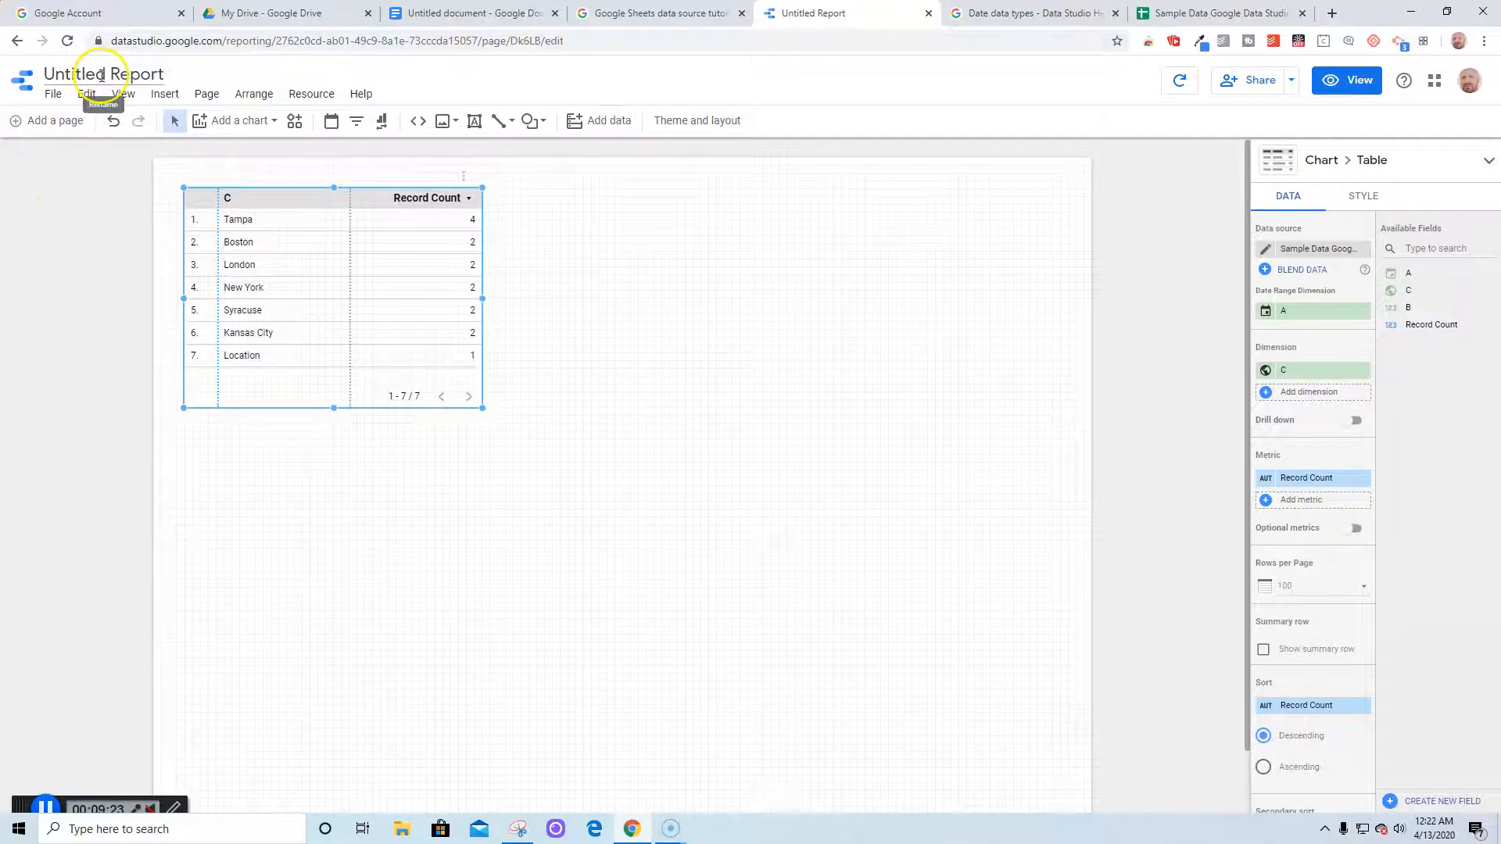
Rename the report from Untitled Report to 'Sample Report'
left_click(160, 72)
key("BackSpace")
key("BackSpace")
key("BackSpace")
key("BackSpace")
key("BackSpace")
key("BackSpace")
key("BackSpace")
key("BackSpace")
key("BackSpace")
key("BackSpace")
key("BackSpace")
key("BackSpace")
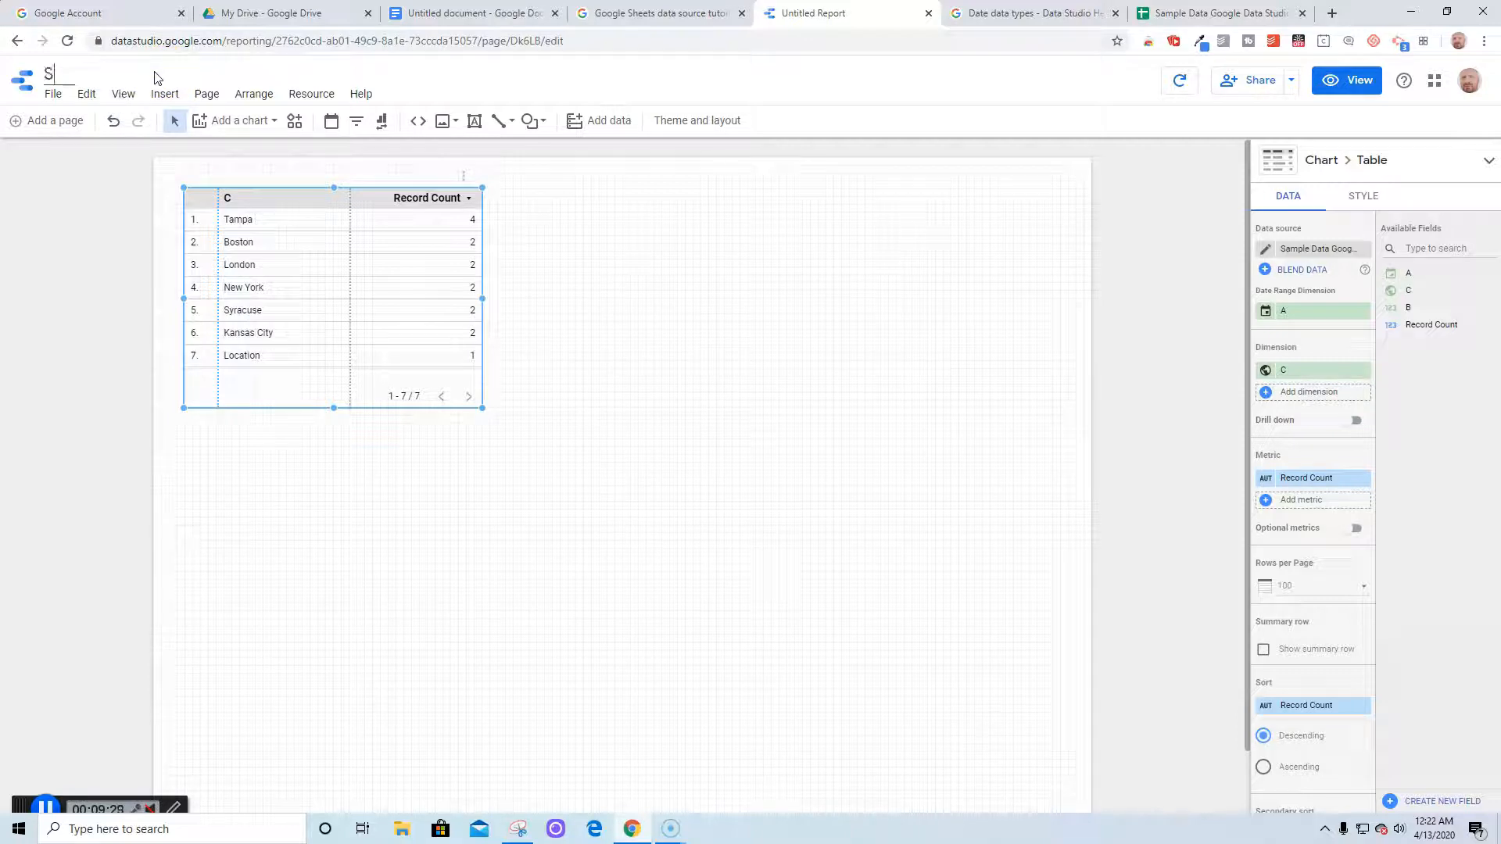
type("Sample Report")
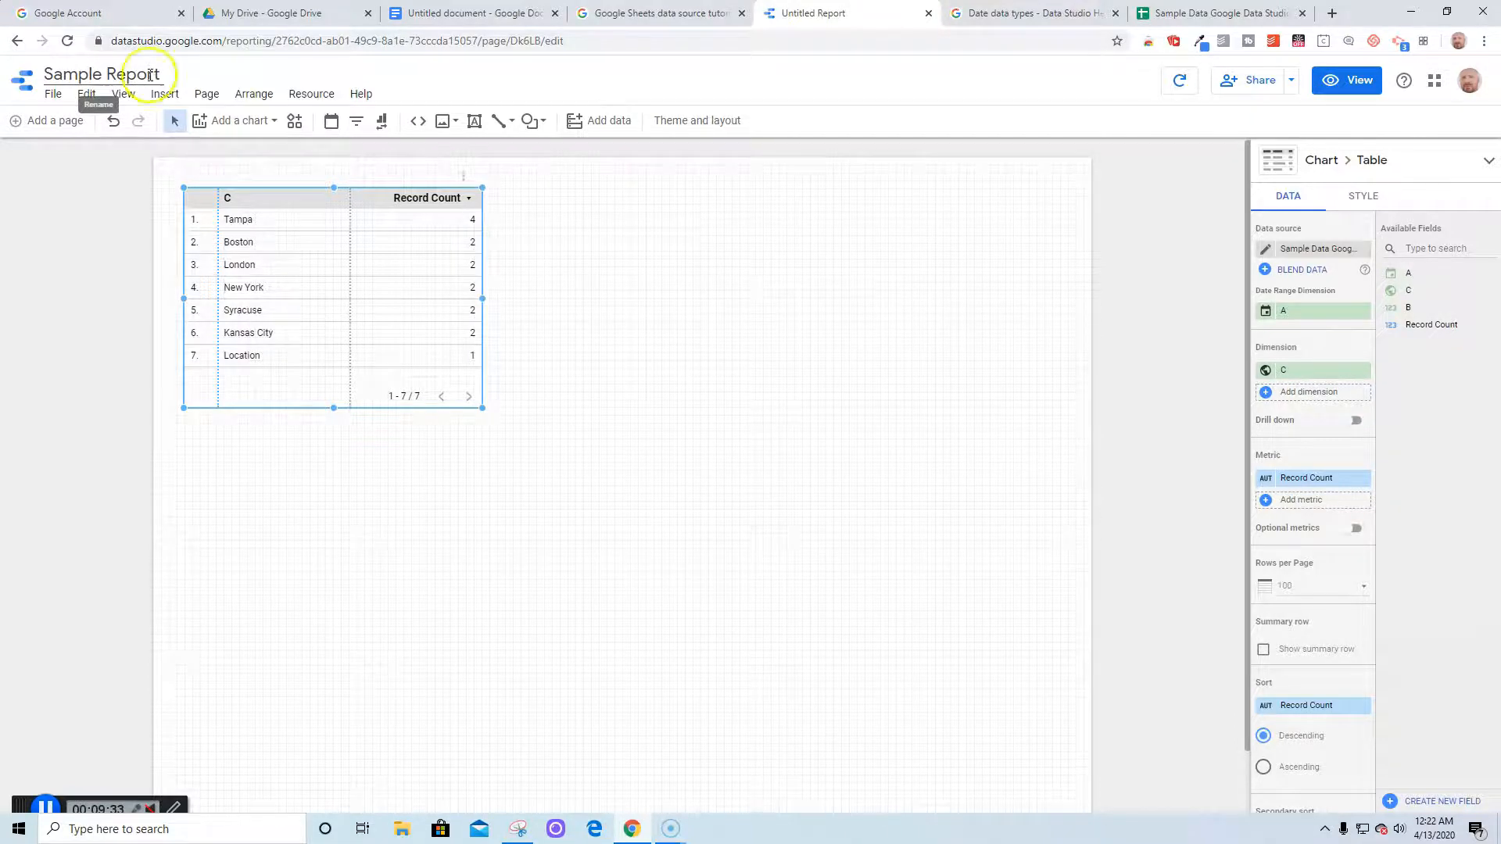
left_click(108, 207)
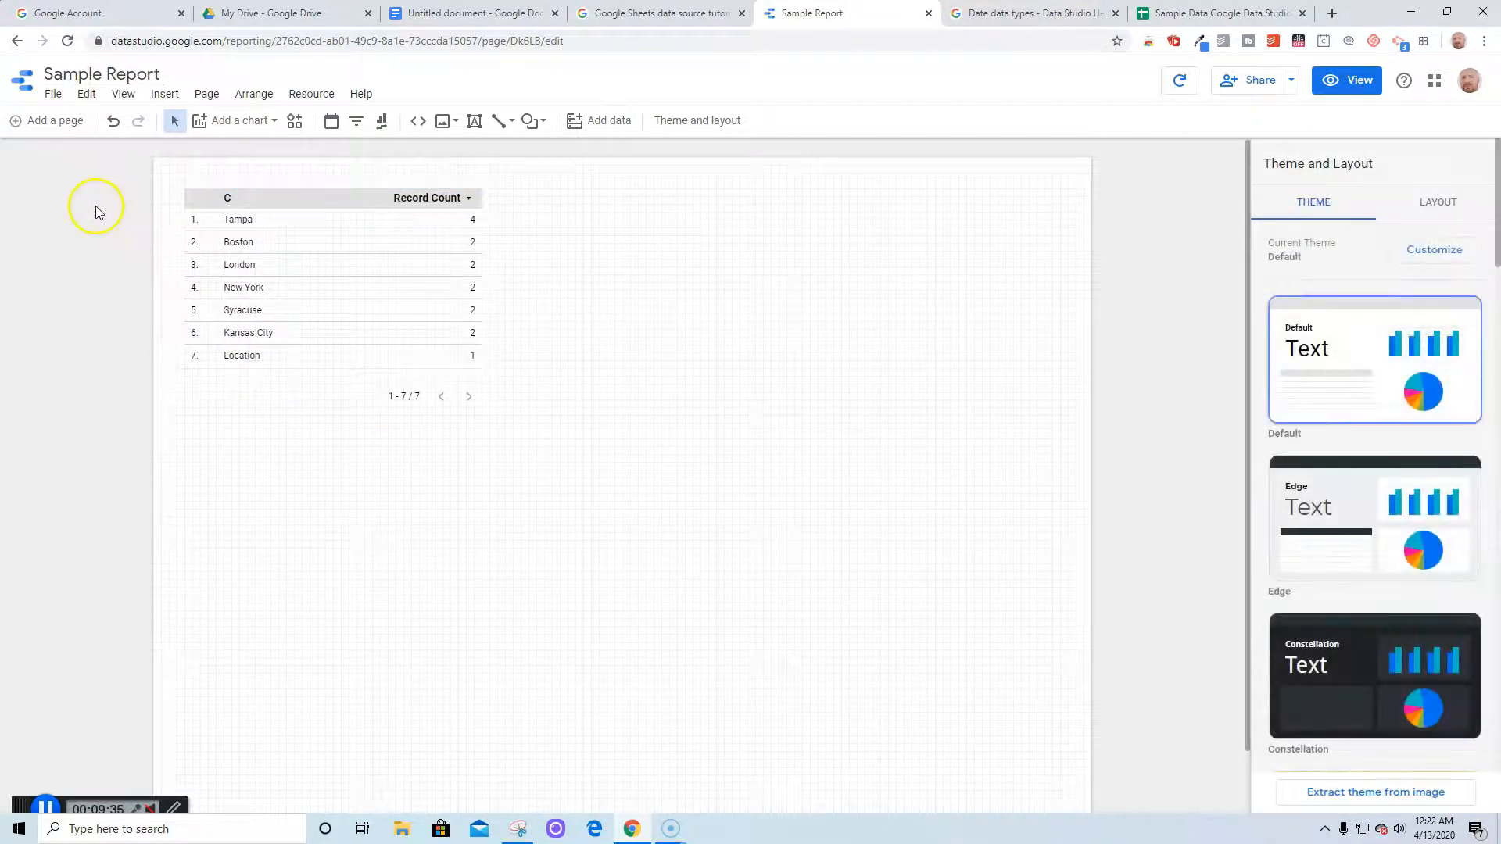
Select the table and compare its DATA and STYLE settings panels
left_click(298, 258)
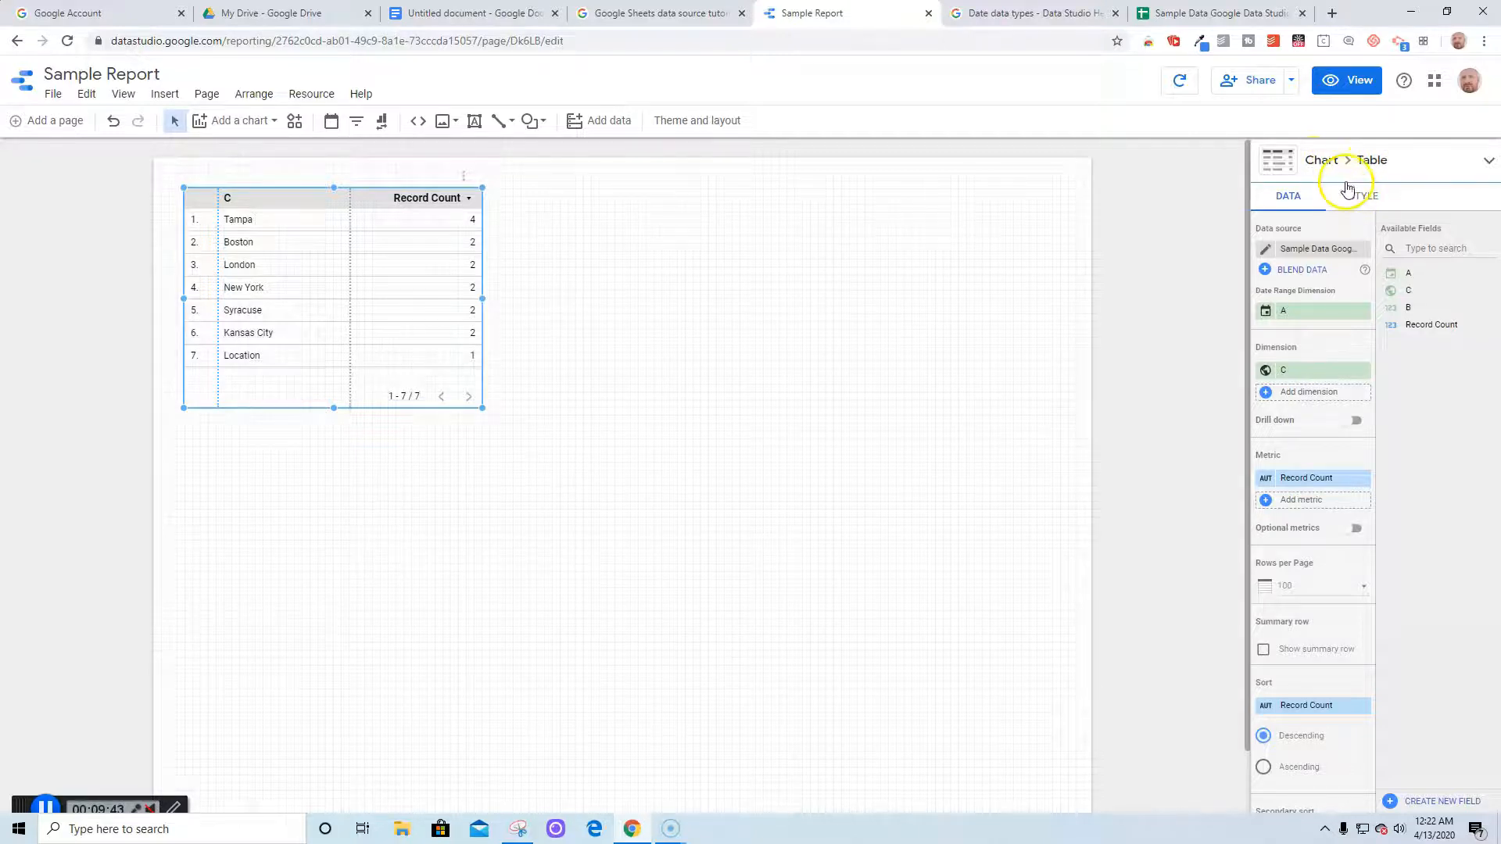
left_click(565, 263)
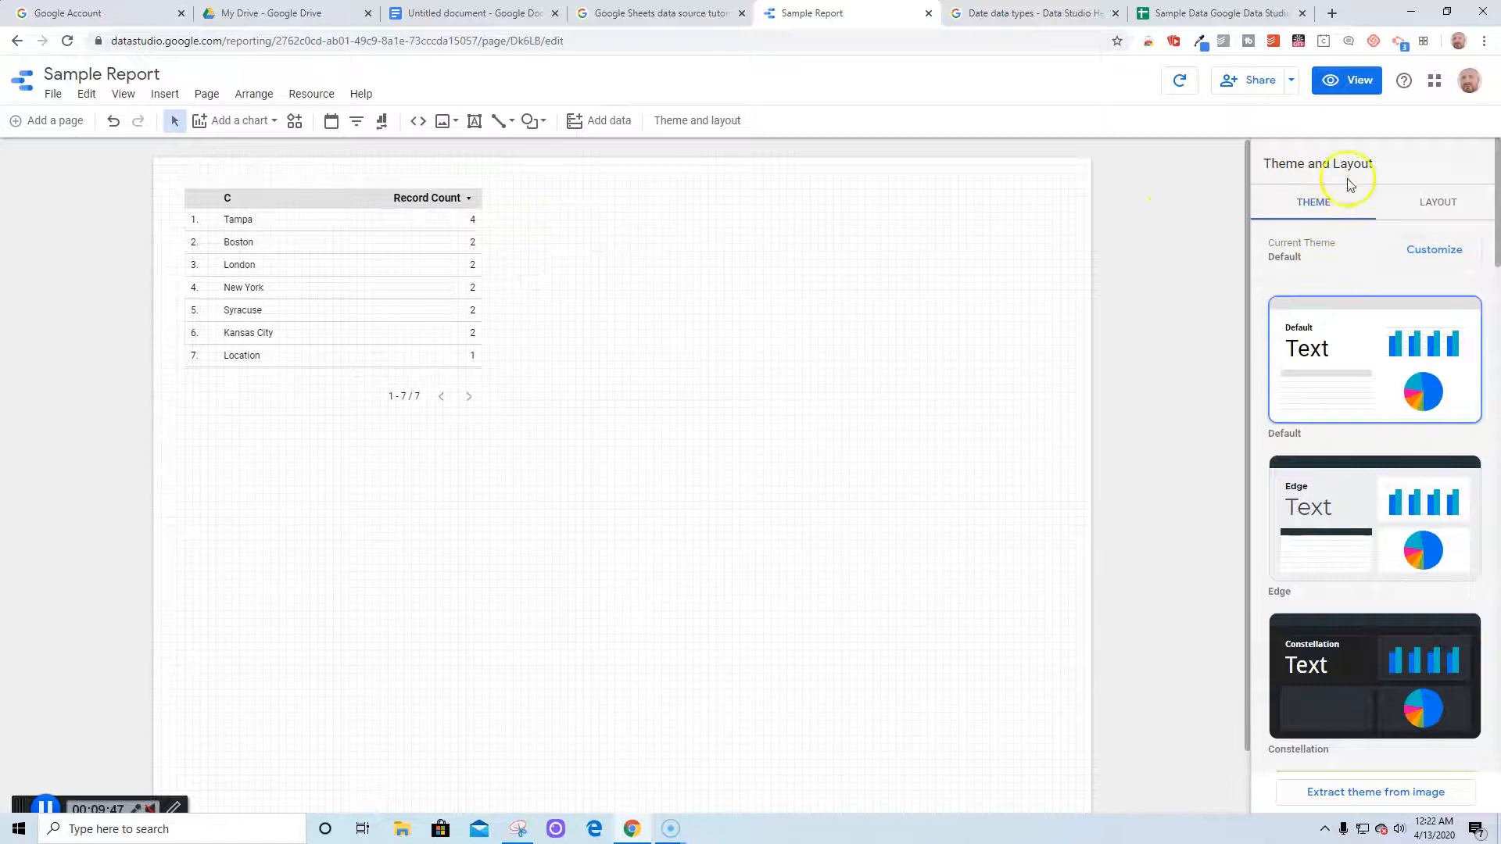
left_click(276, 282)
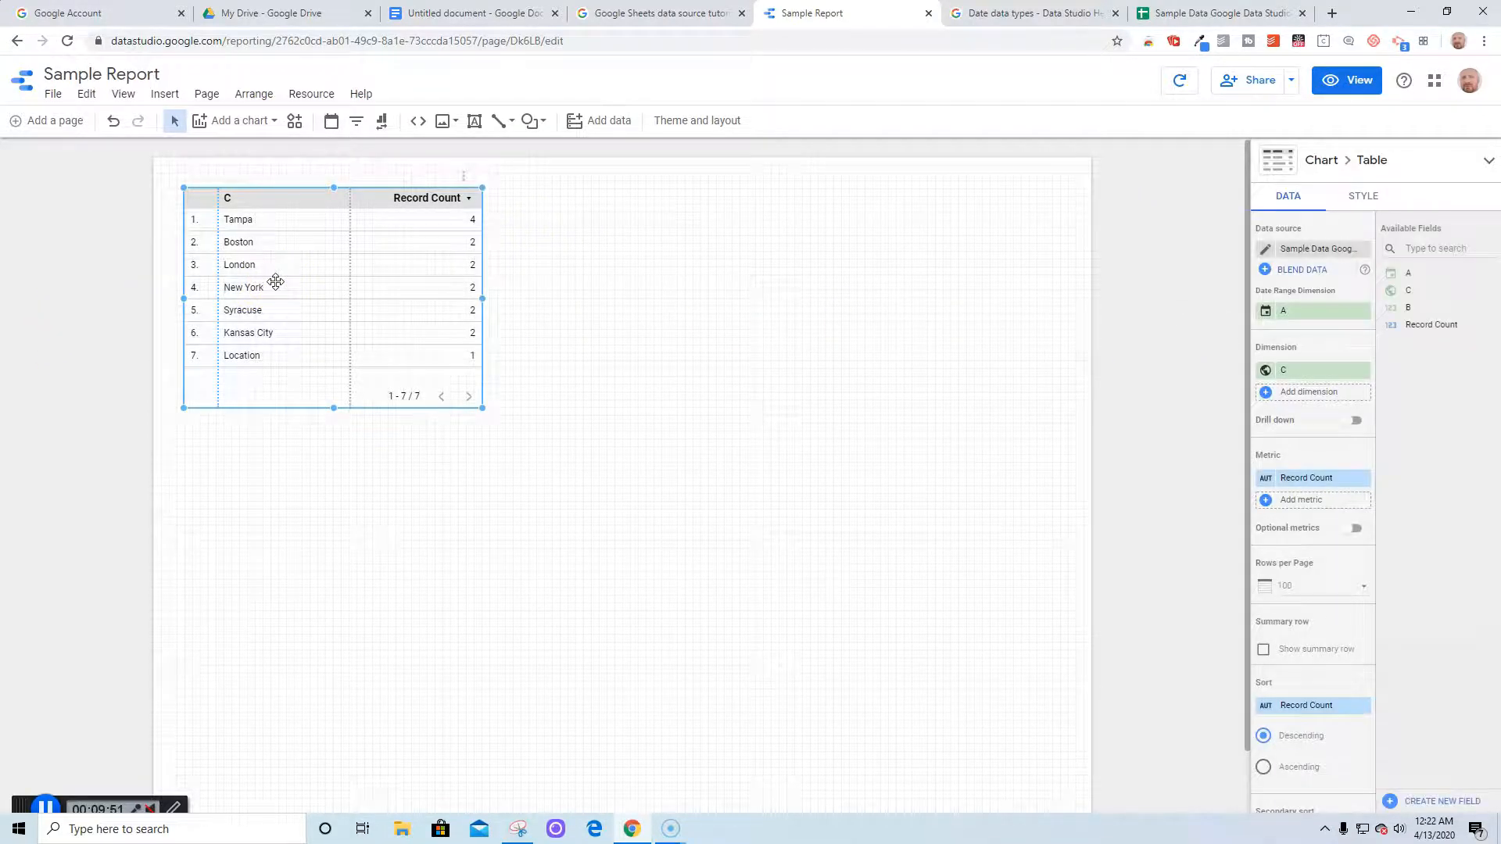
left_click(1351, 198)
left_click(1288, 198)
left_click(1360, 197)
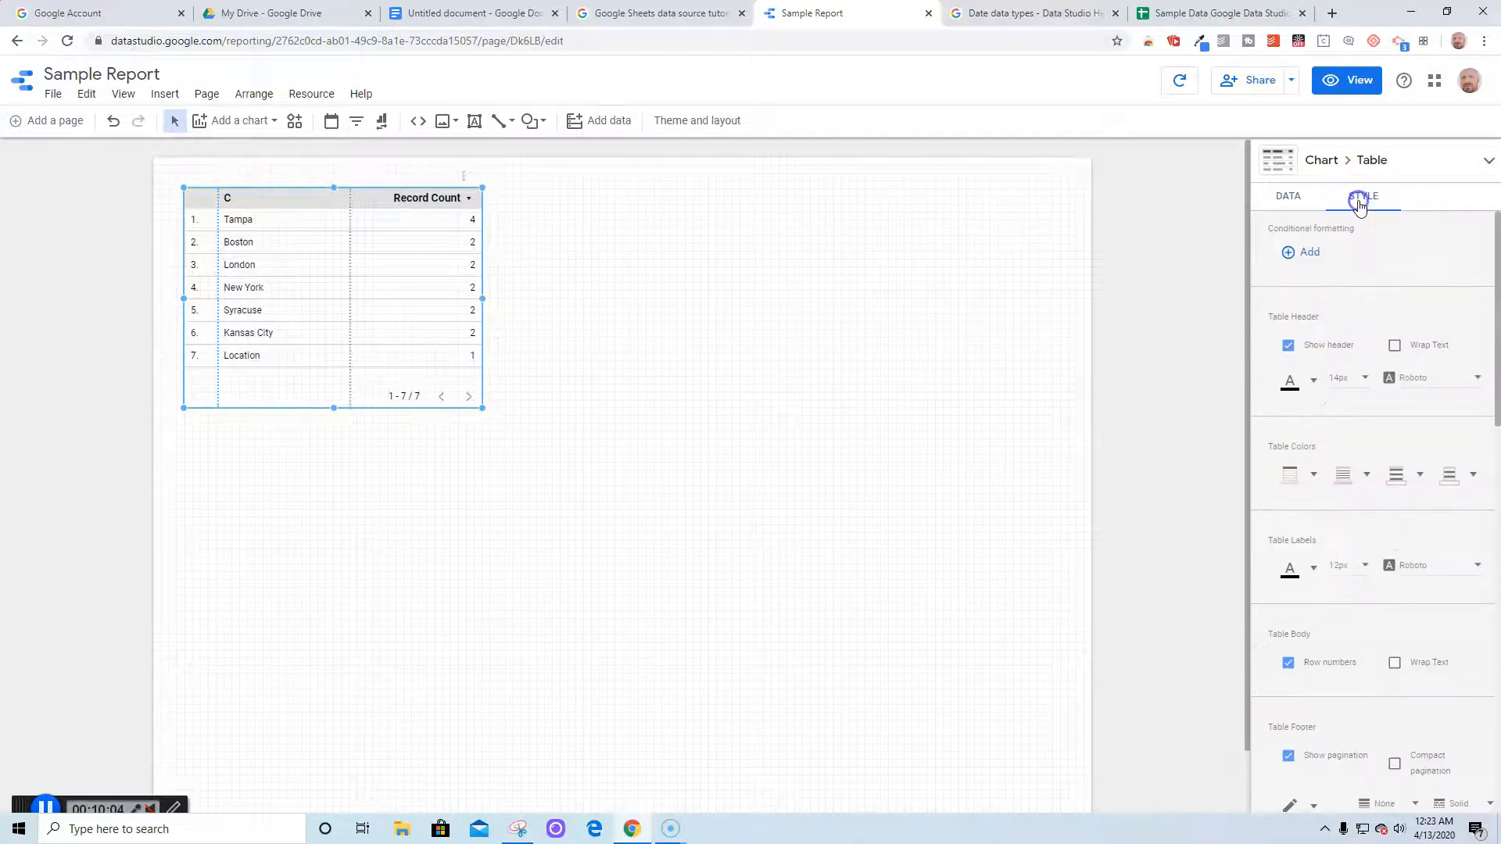
left_click(1284, 201)
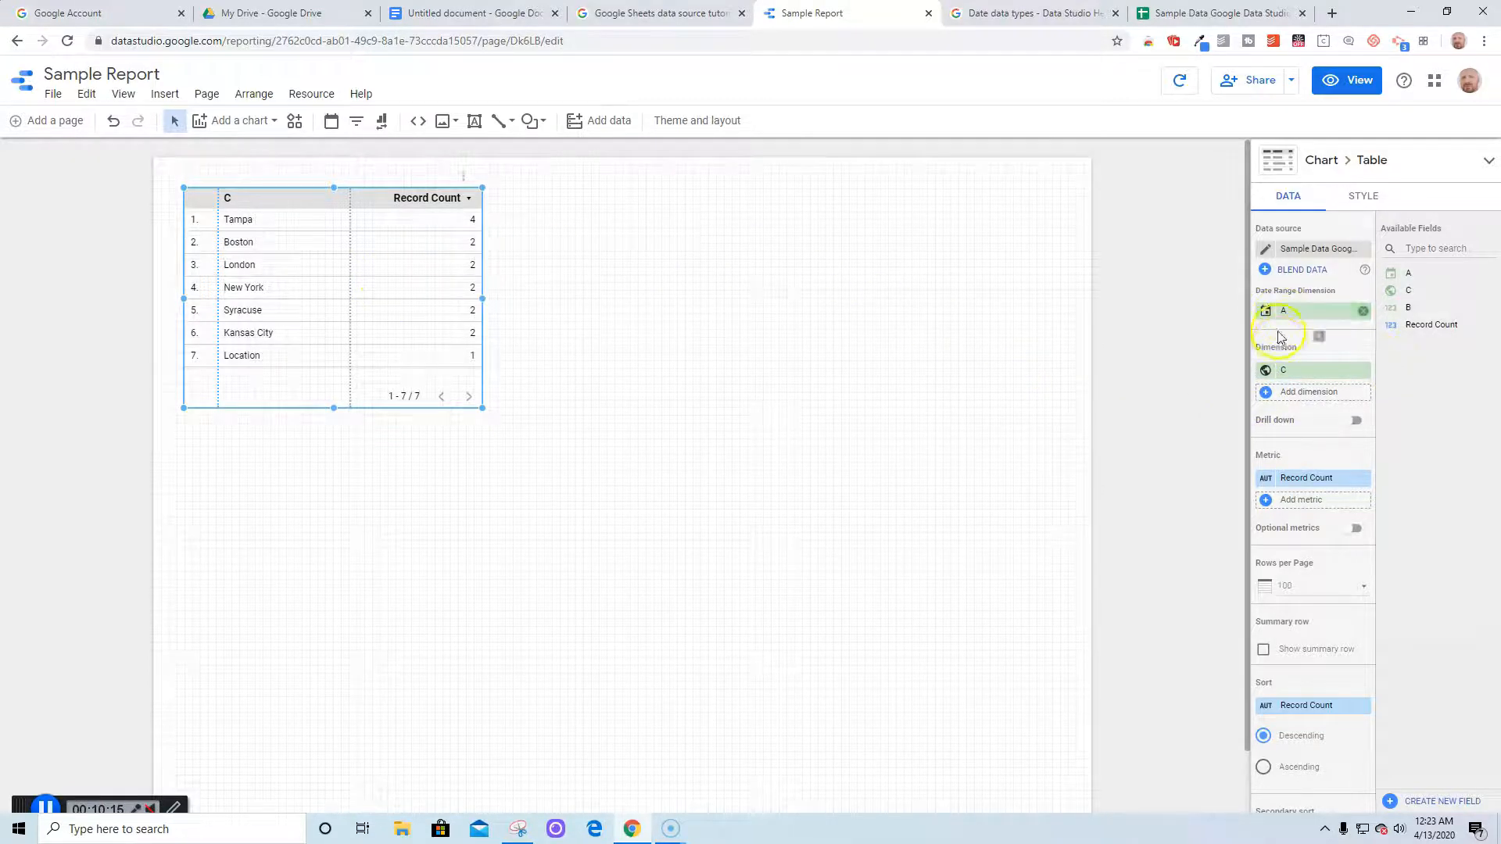
left_click(1277, 401)
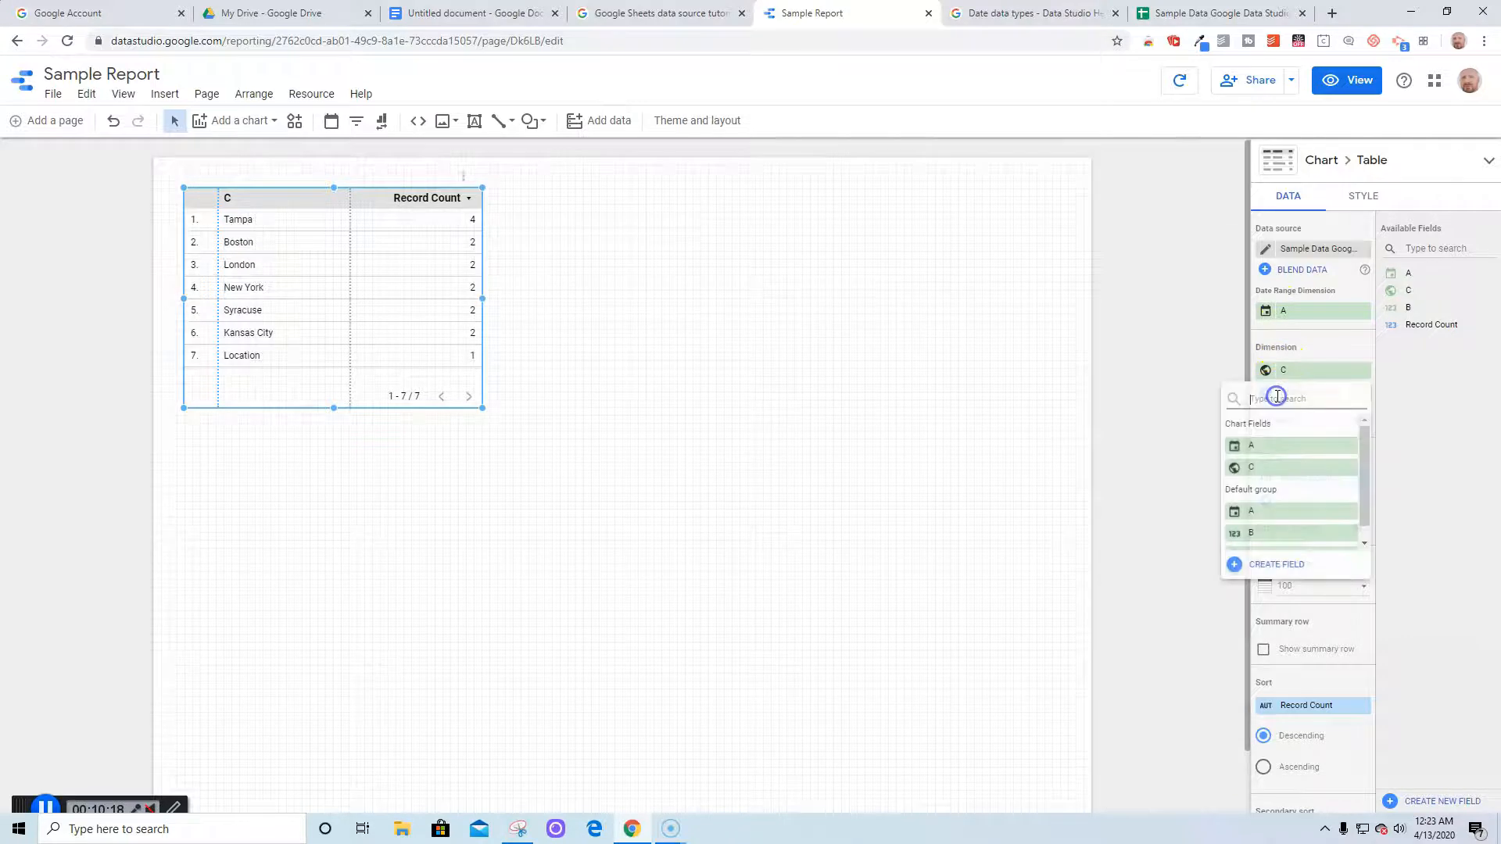
left_click(1248, 535)
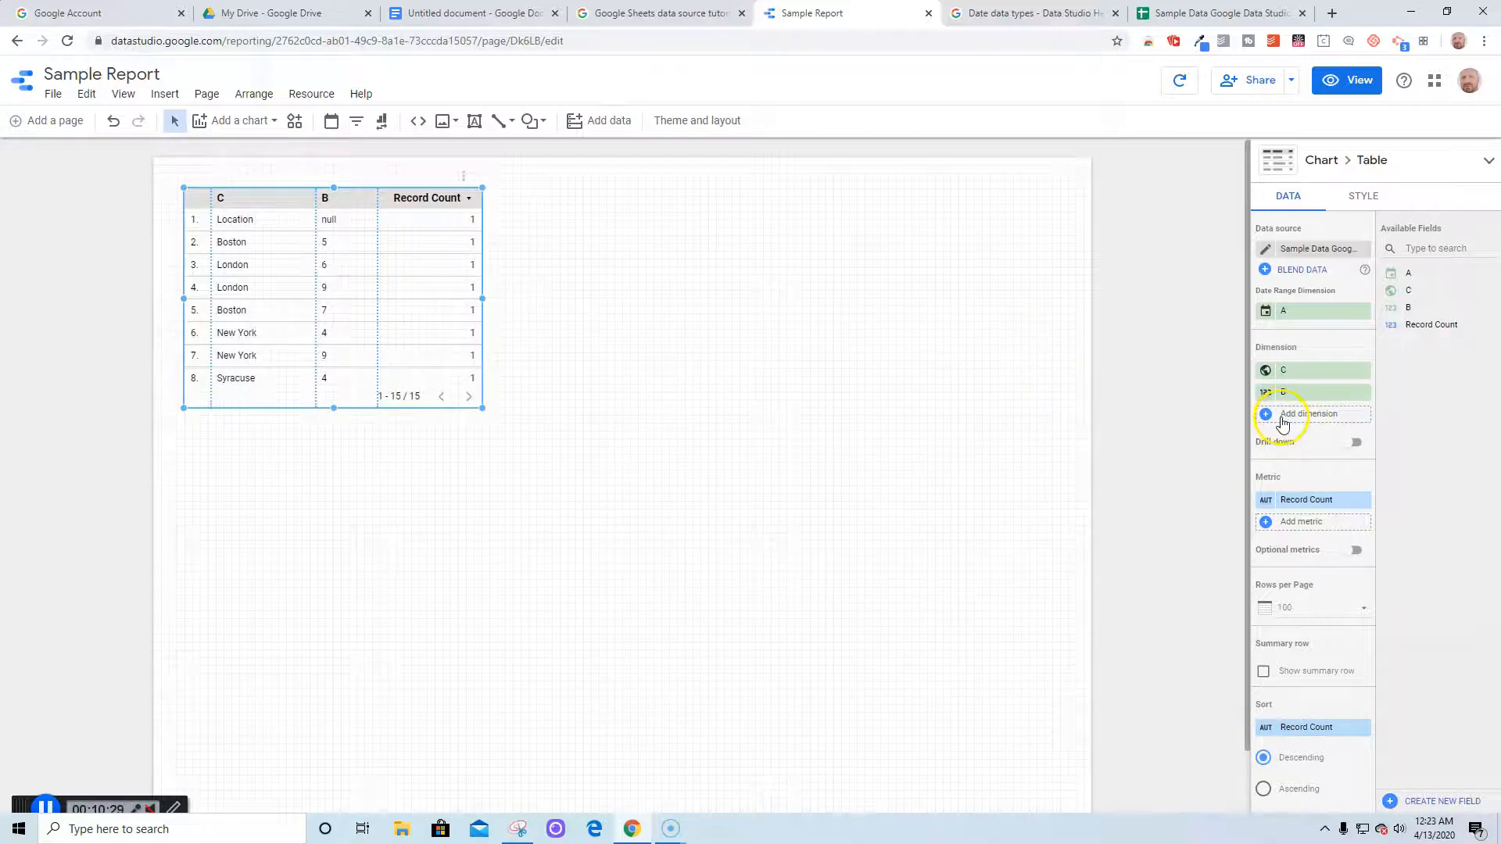
left_click(1282, 392)
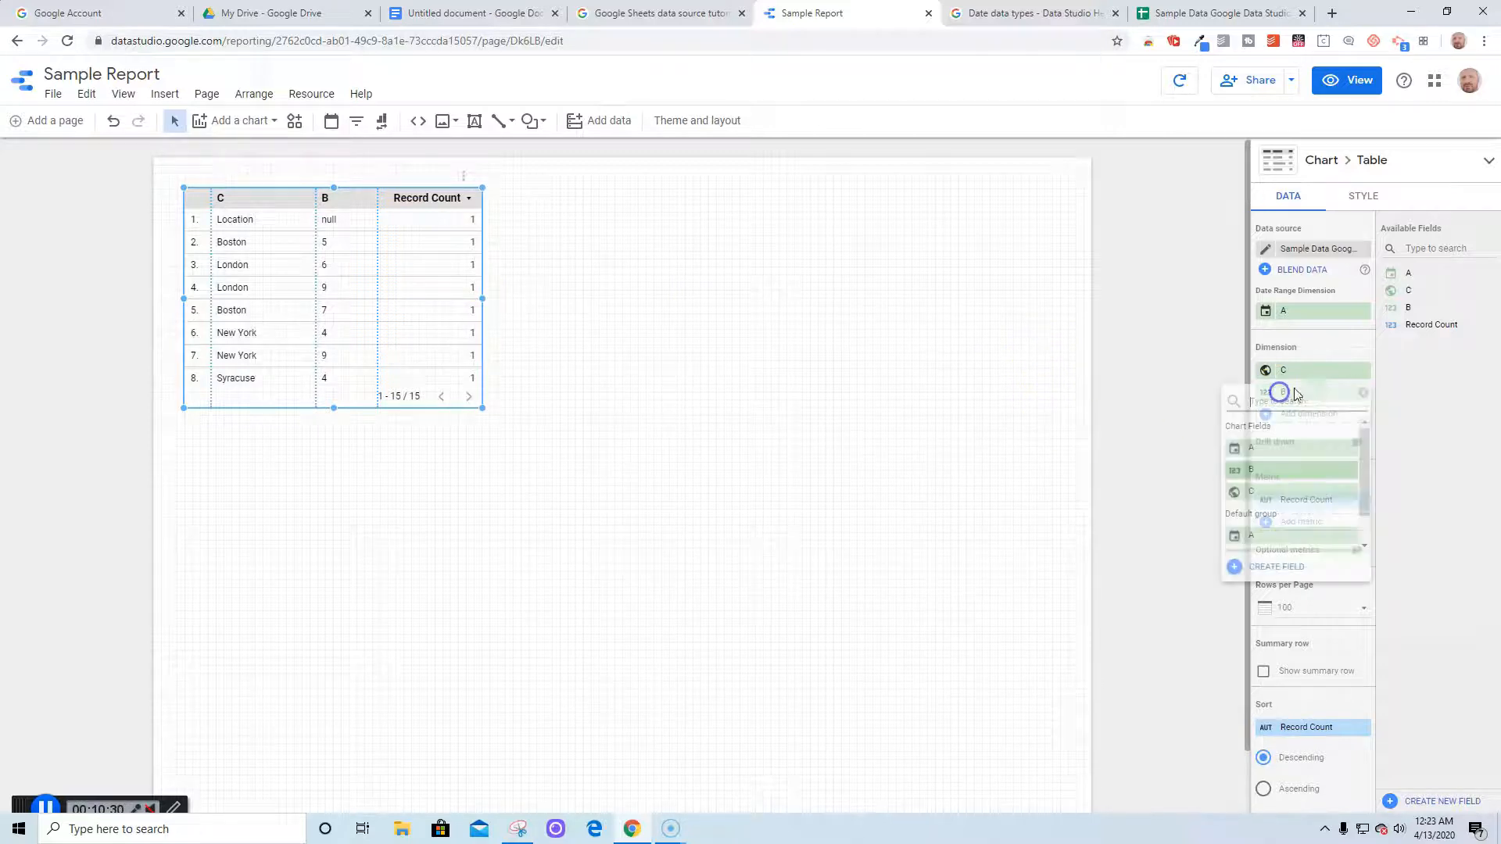
left_click(1182, 419)
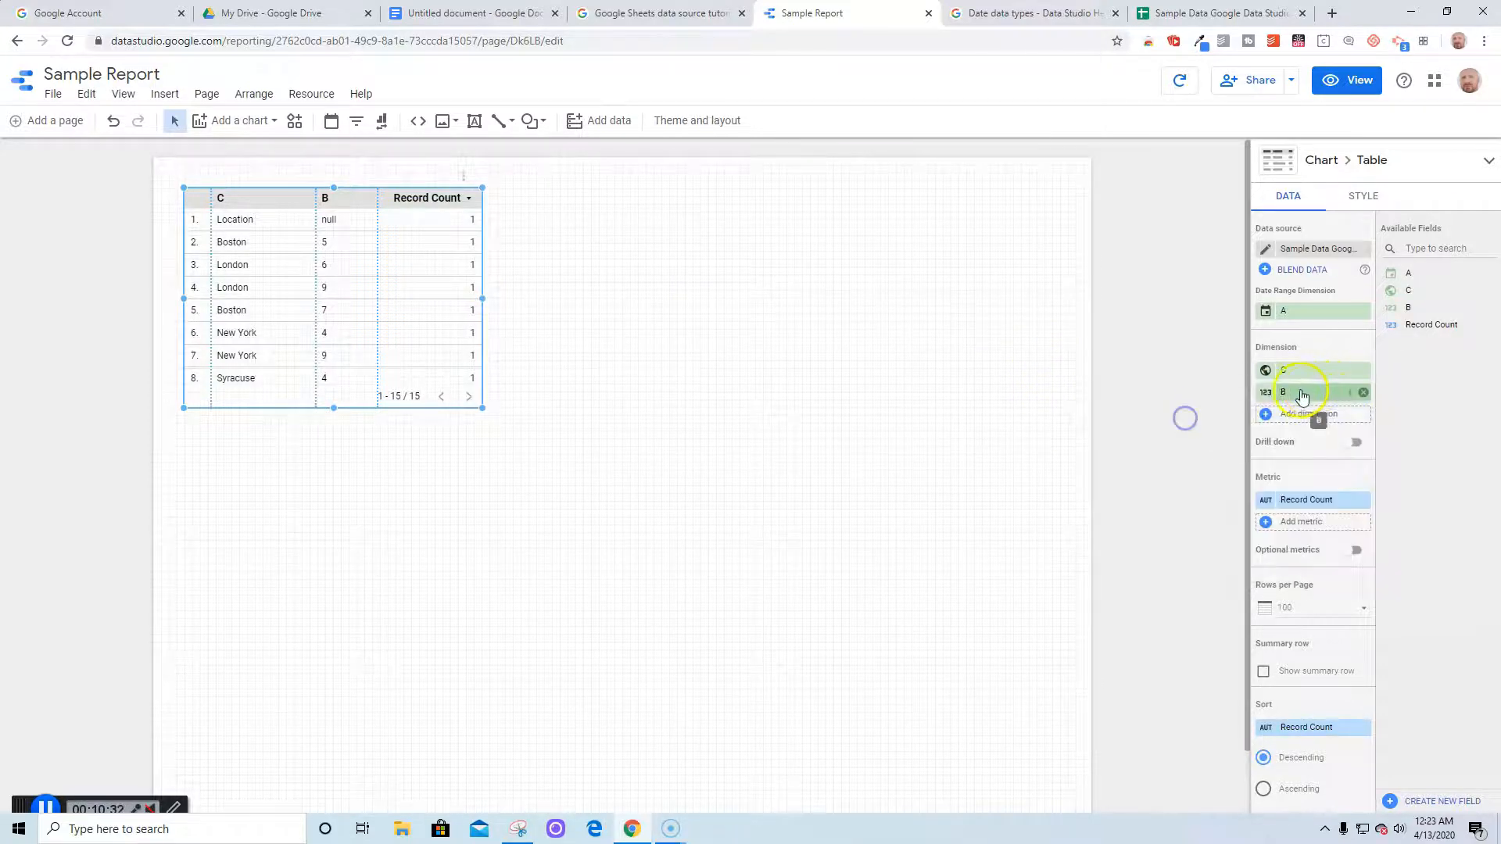
left_click(1365, 394)
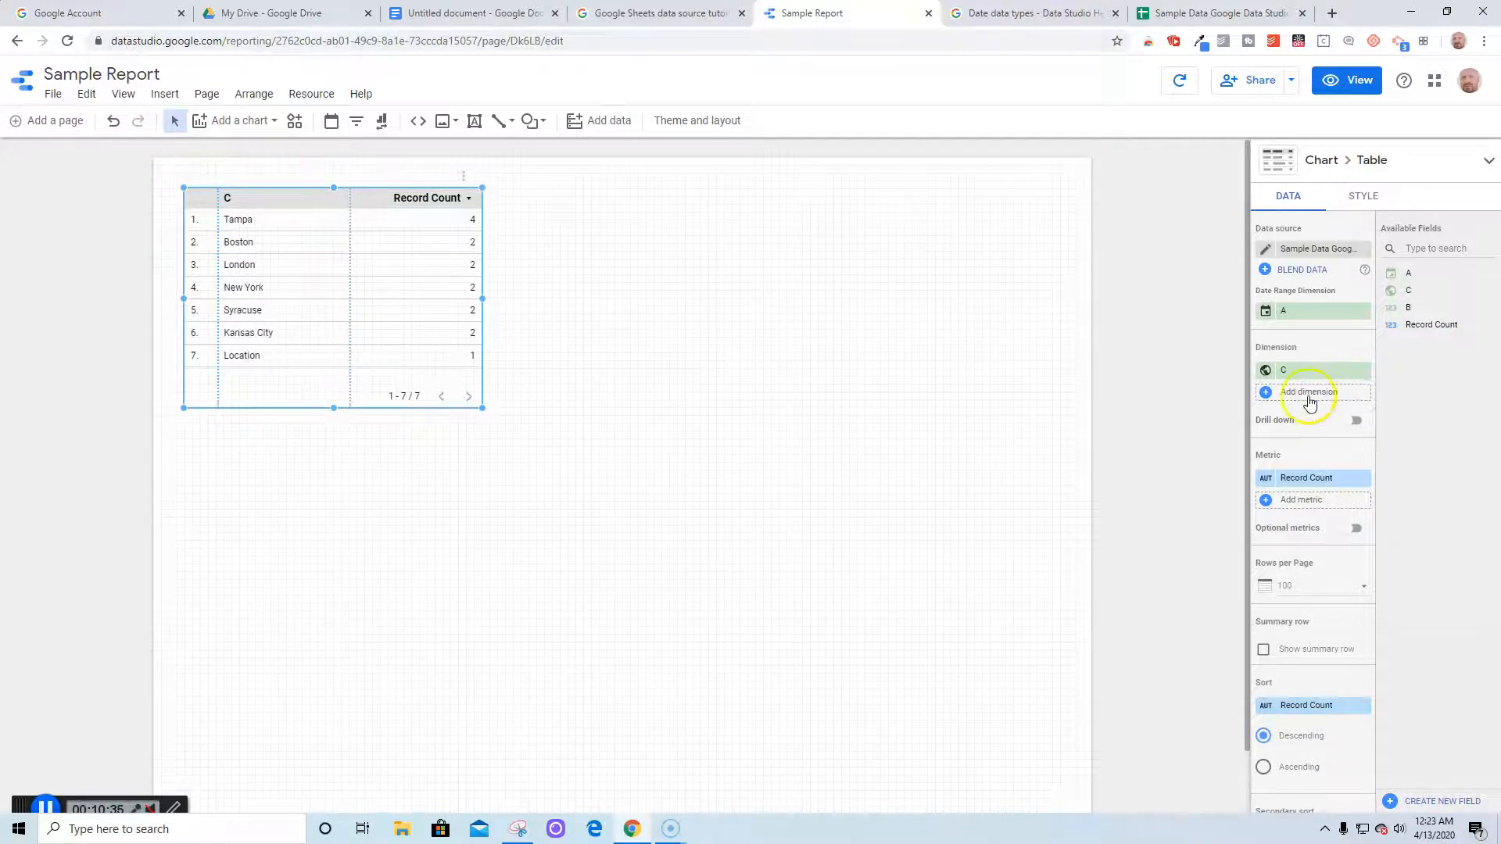
left_click(1307, 395)
Close the field list and try dragging fields A and B into the table
left_click(389, 271)
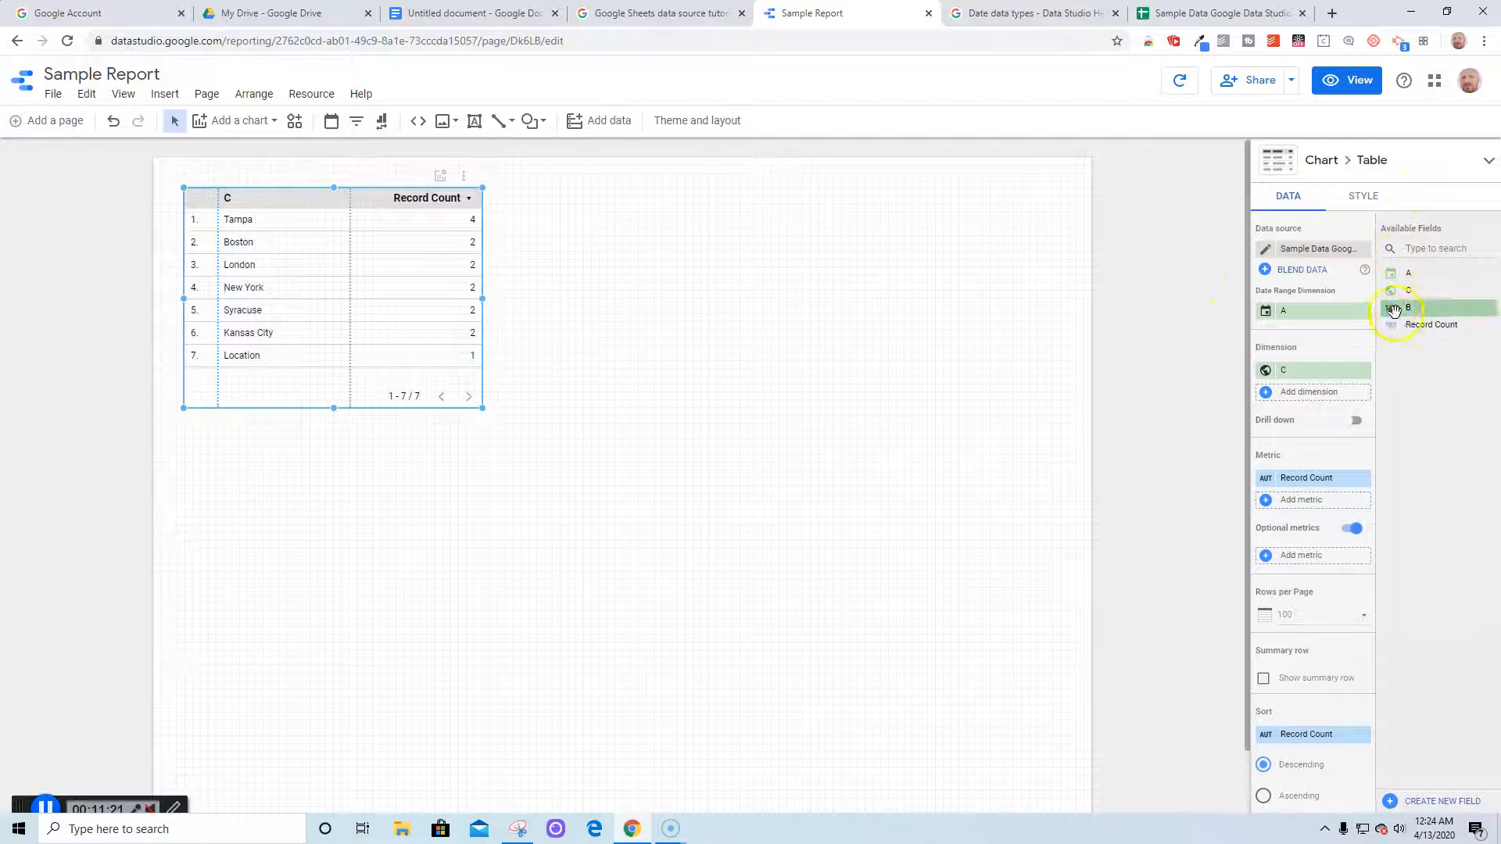
left_click_drag(1399, 273, 1411, 277)
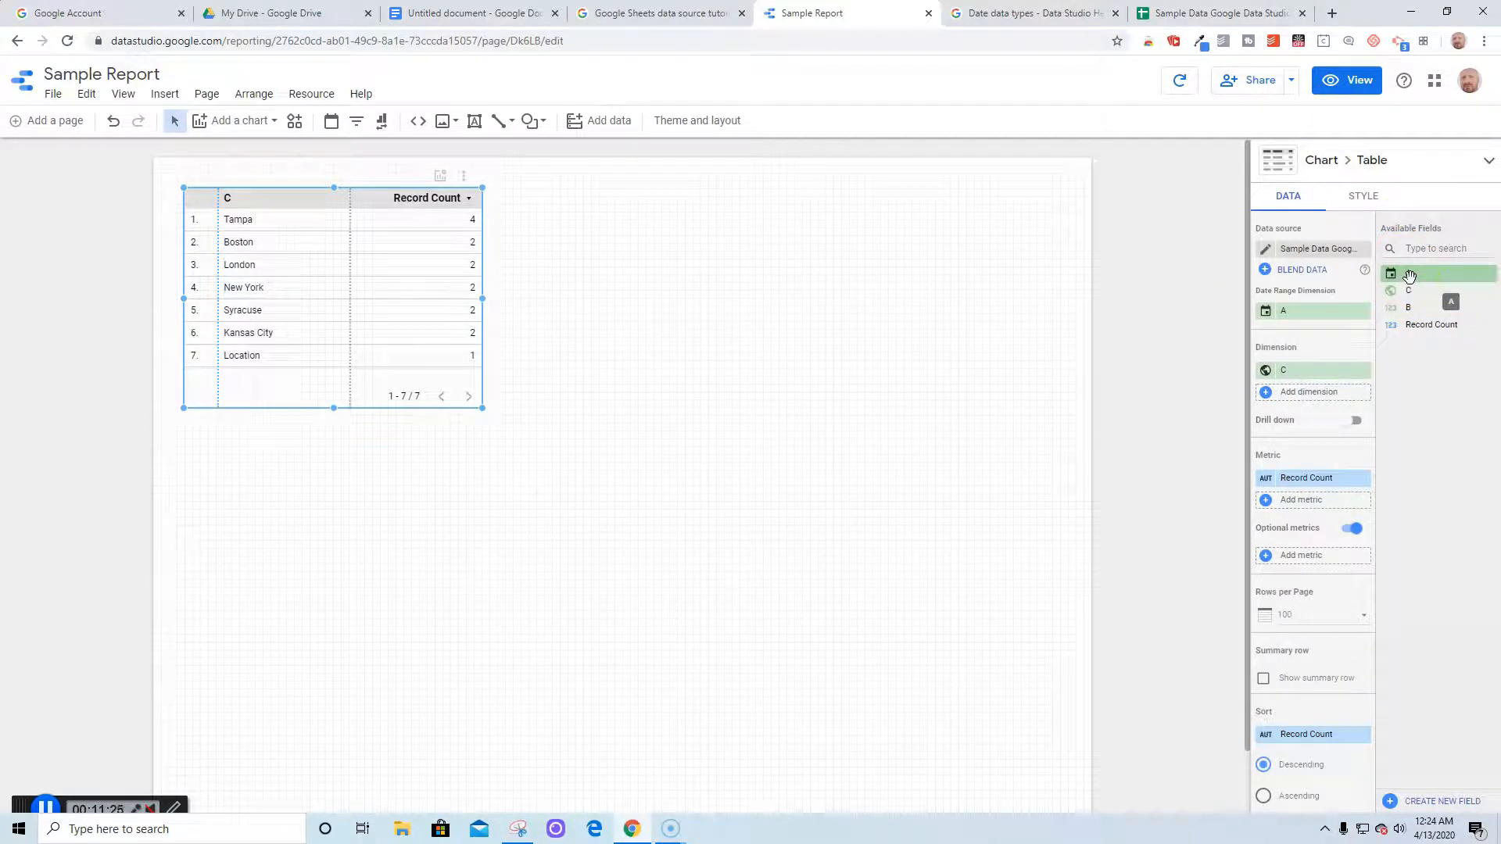
left_click_drag(1410, 276, 1407, 281)
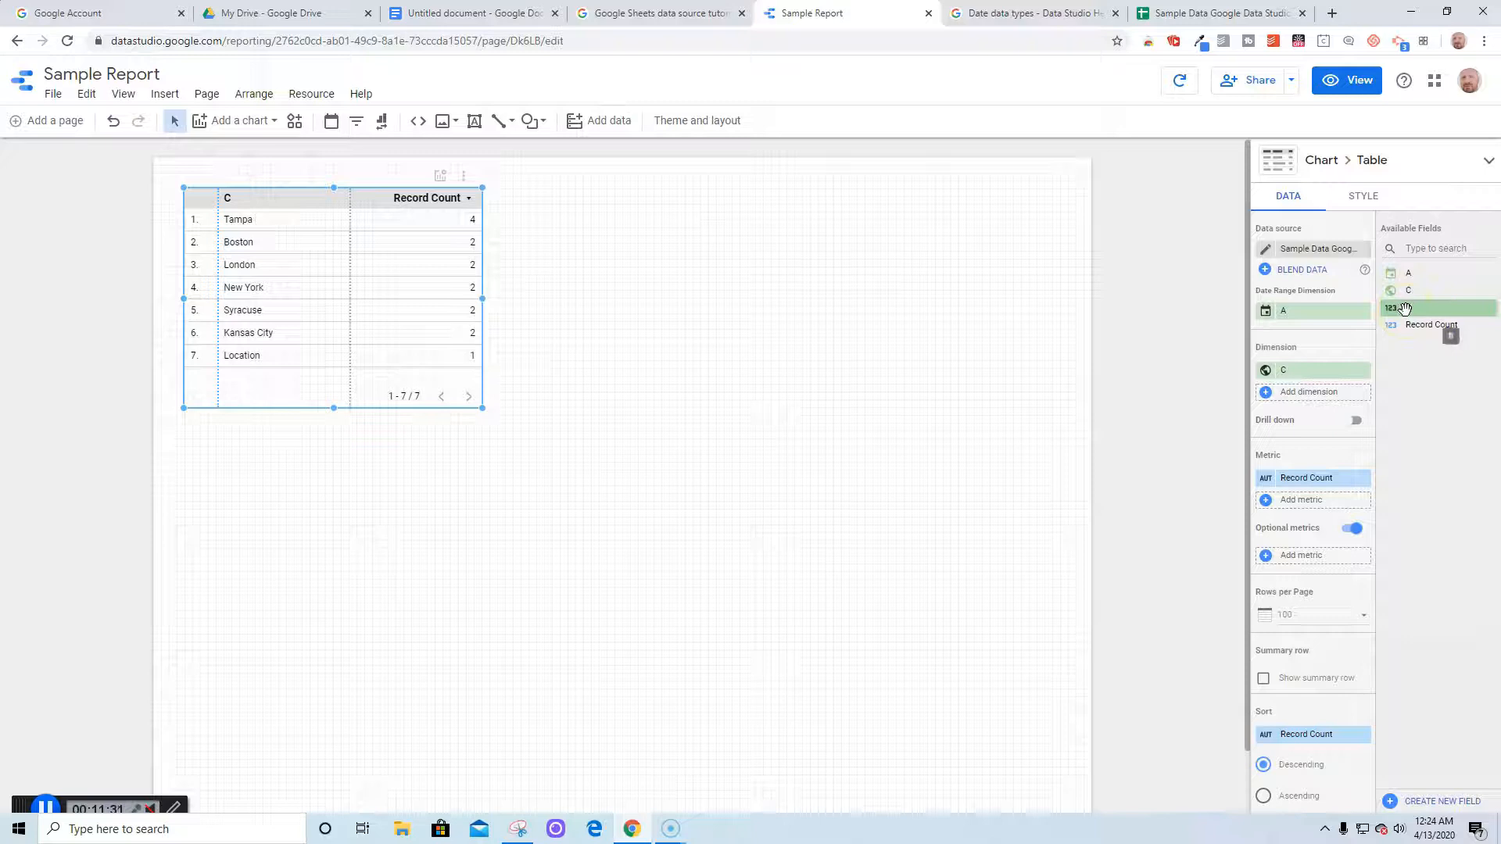
left_click_drag(1406, 308, 1403, 315)
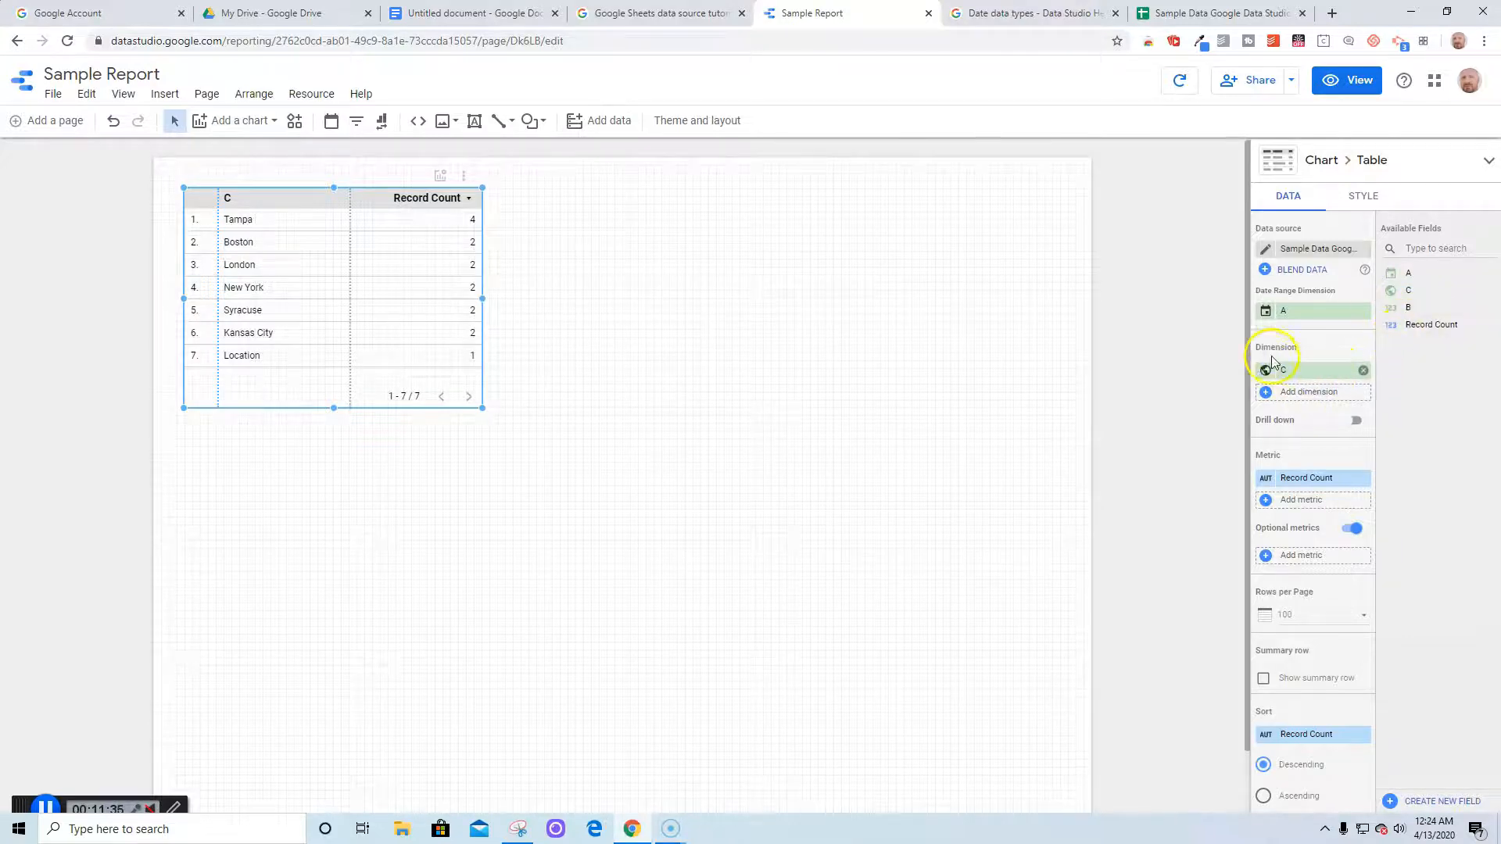
left_click(1266, 269)
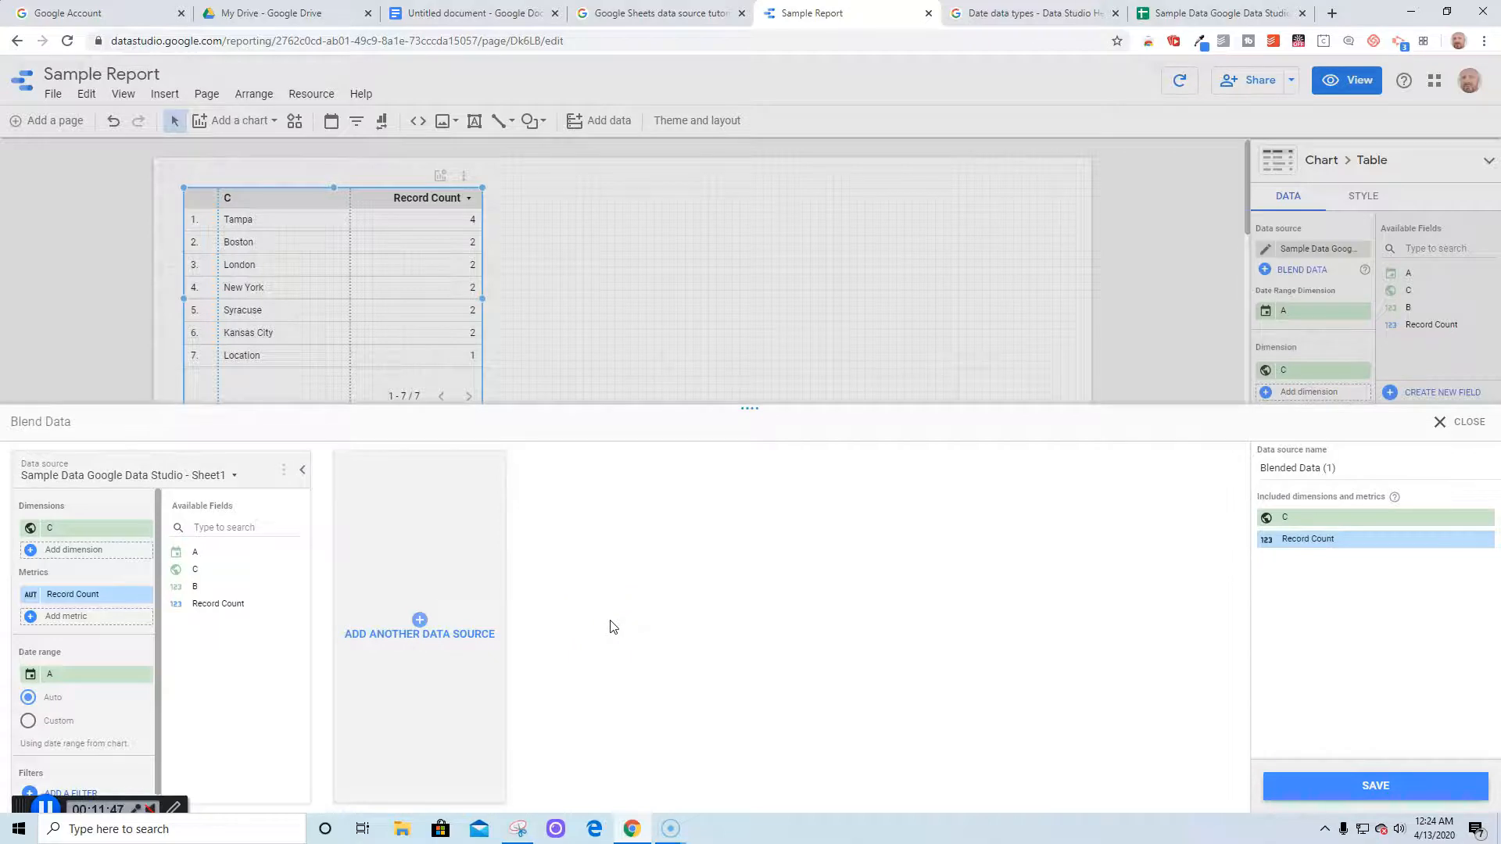
left_click(1447, 429)
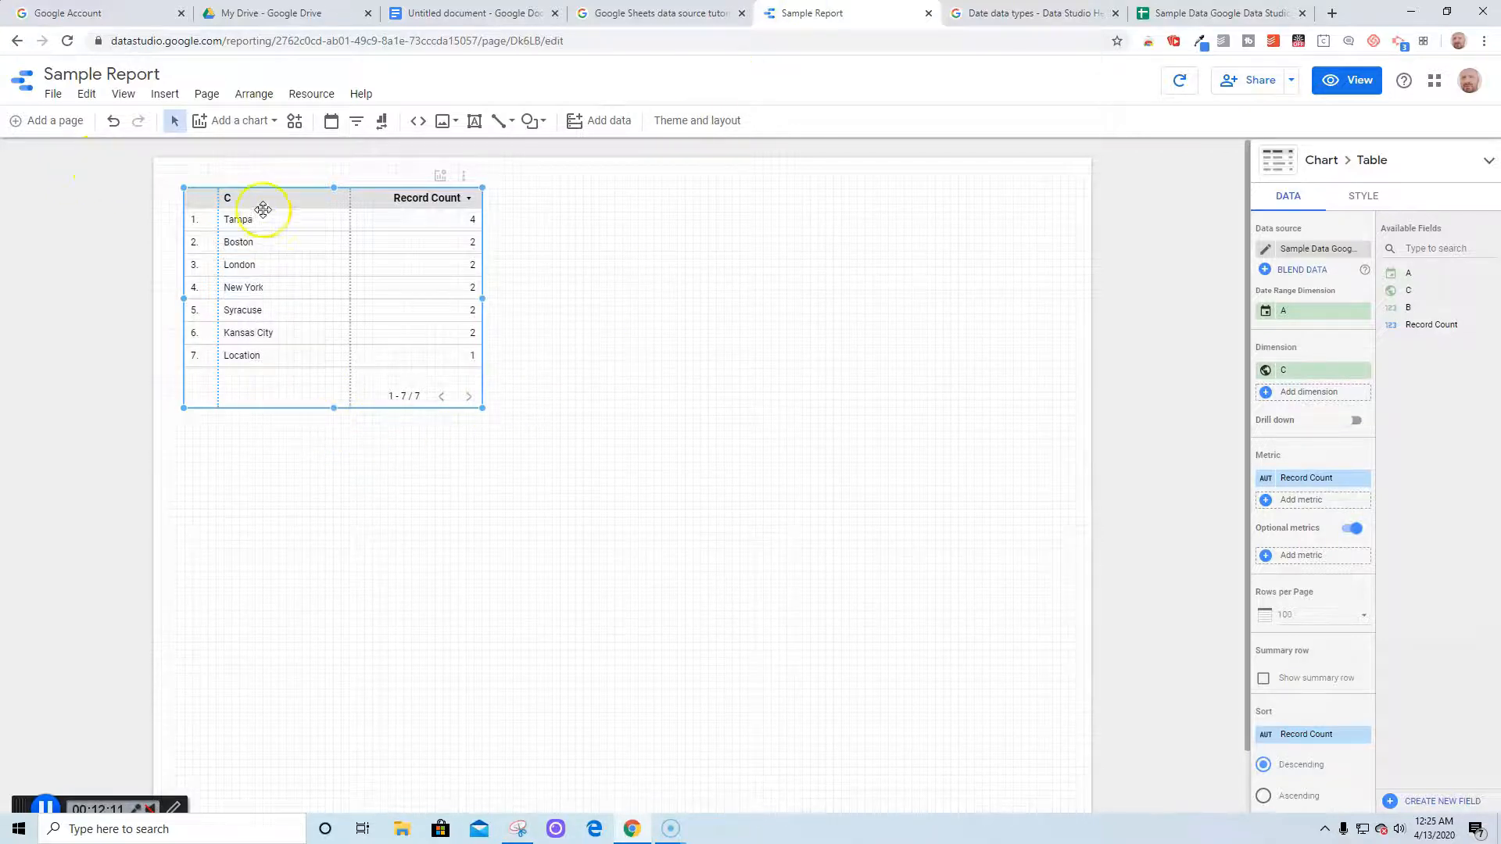
Insert a bar chart of Record Count by location to the right of the table
left_click(160, 94)
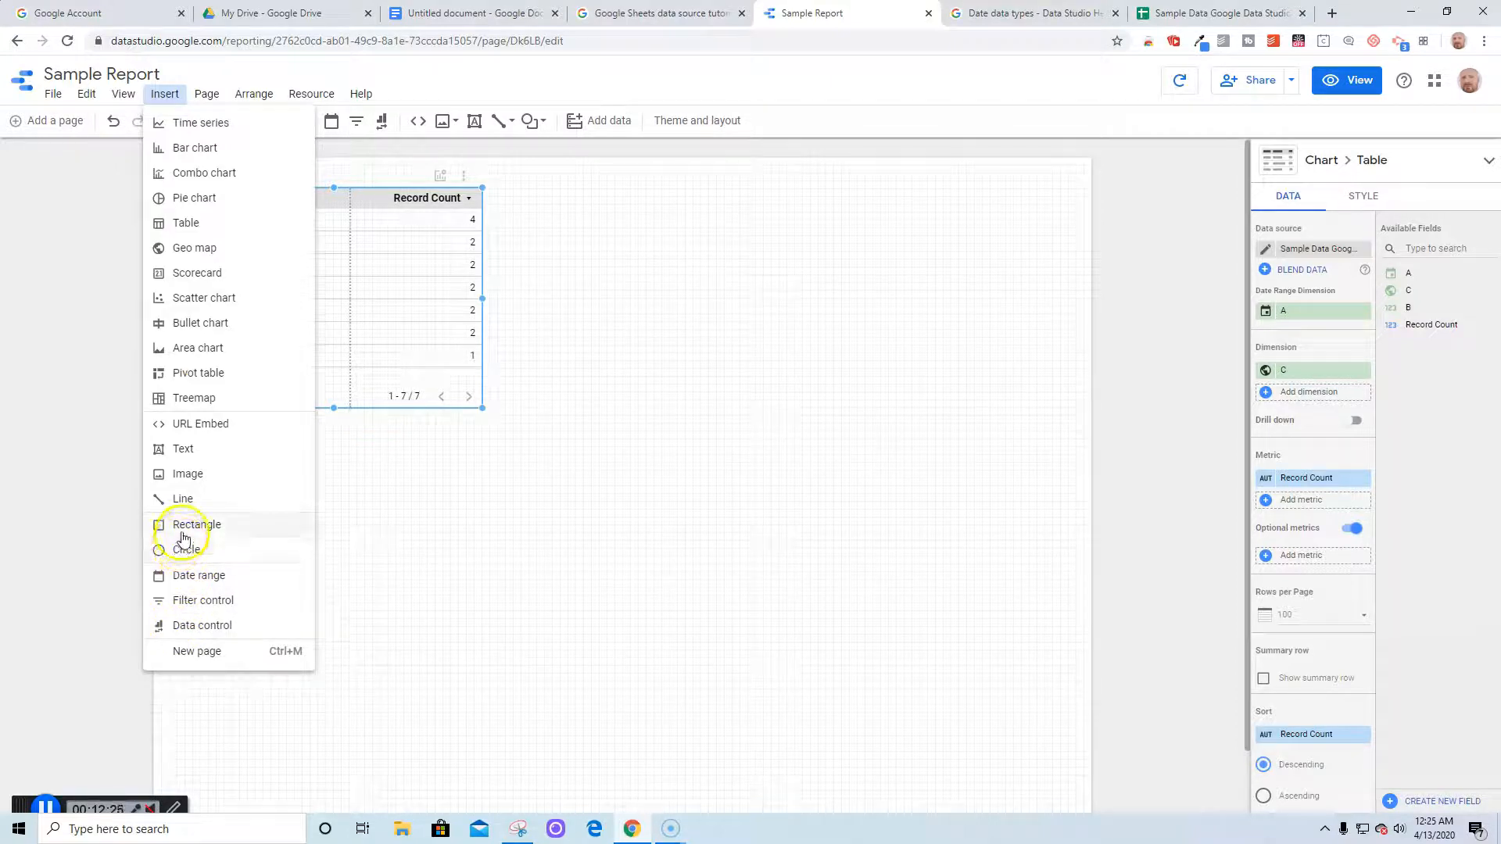
left_click(189, 147)
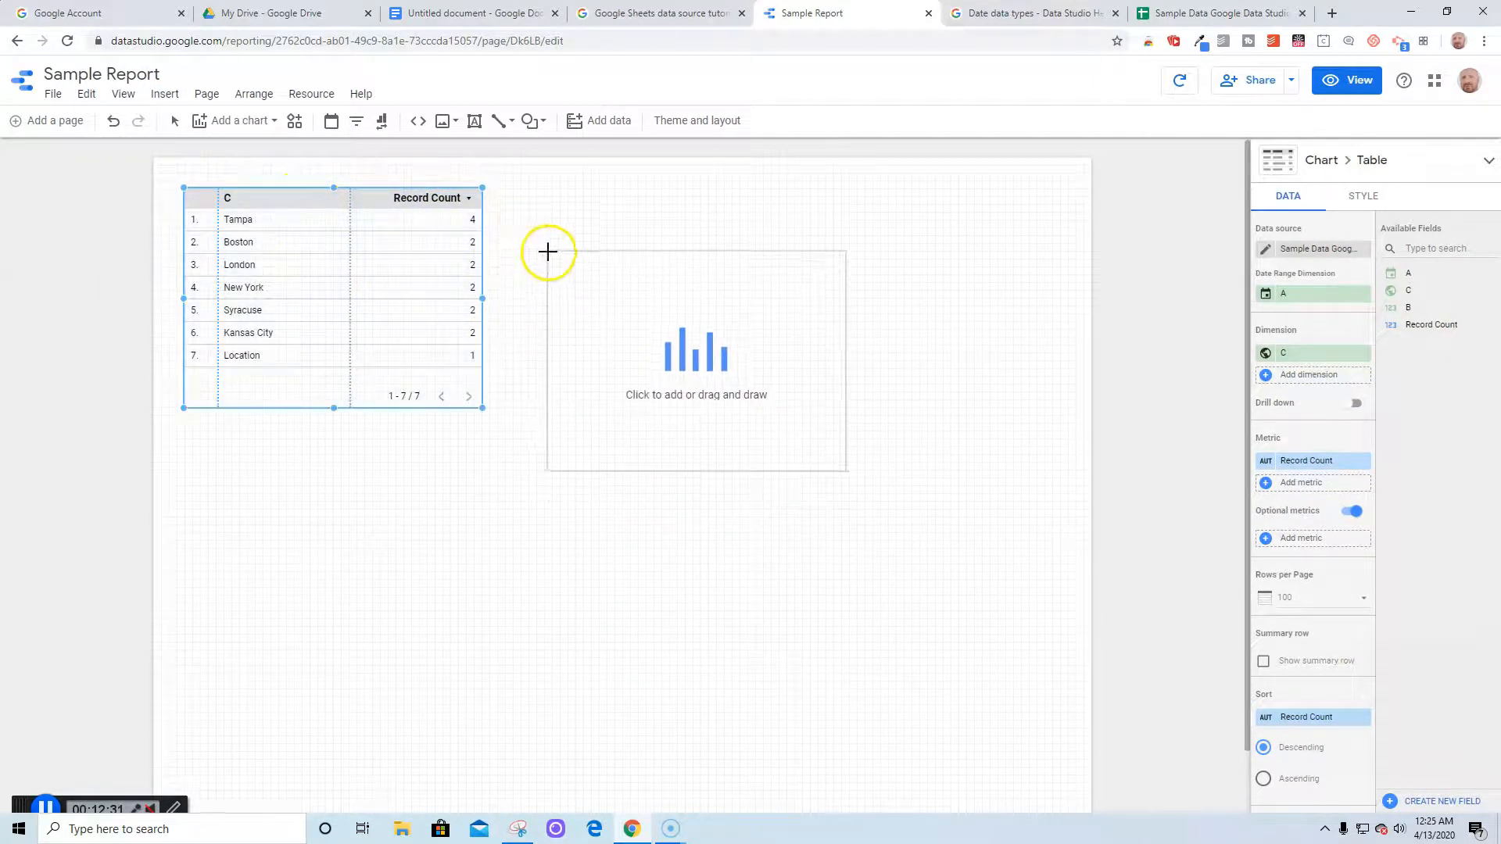
left_click(515, 190)
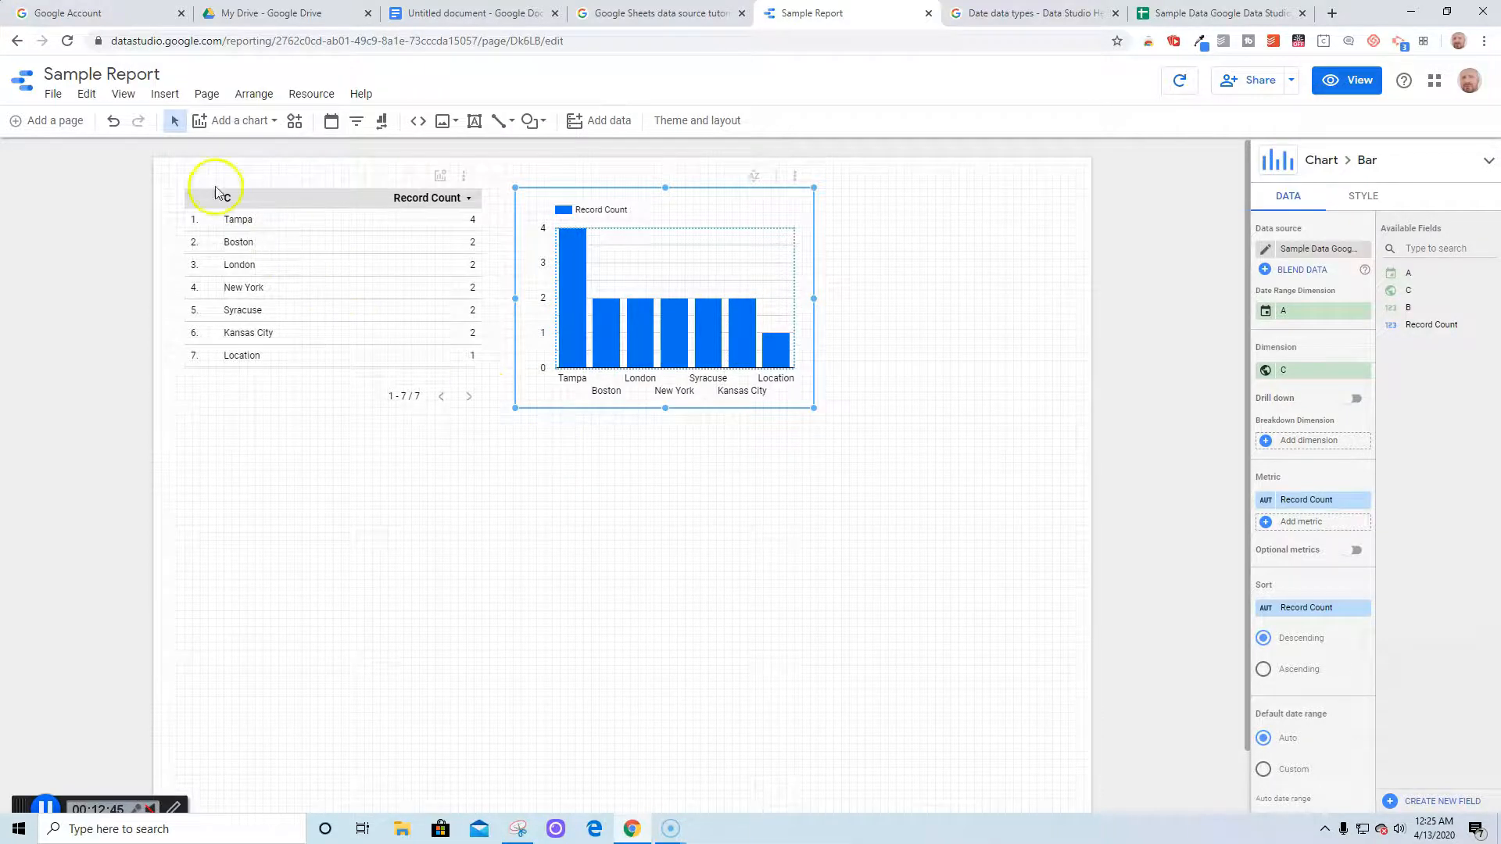
Insert a pie chart with dimension C and Record Count below the table
left_click(165, 94)
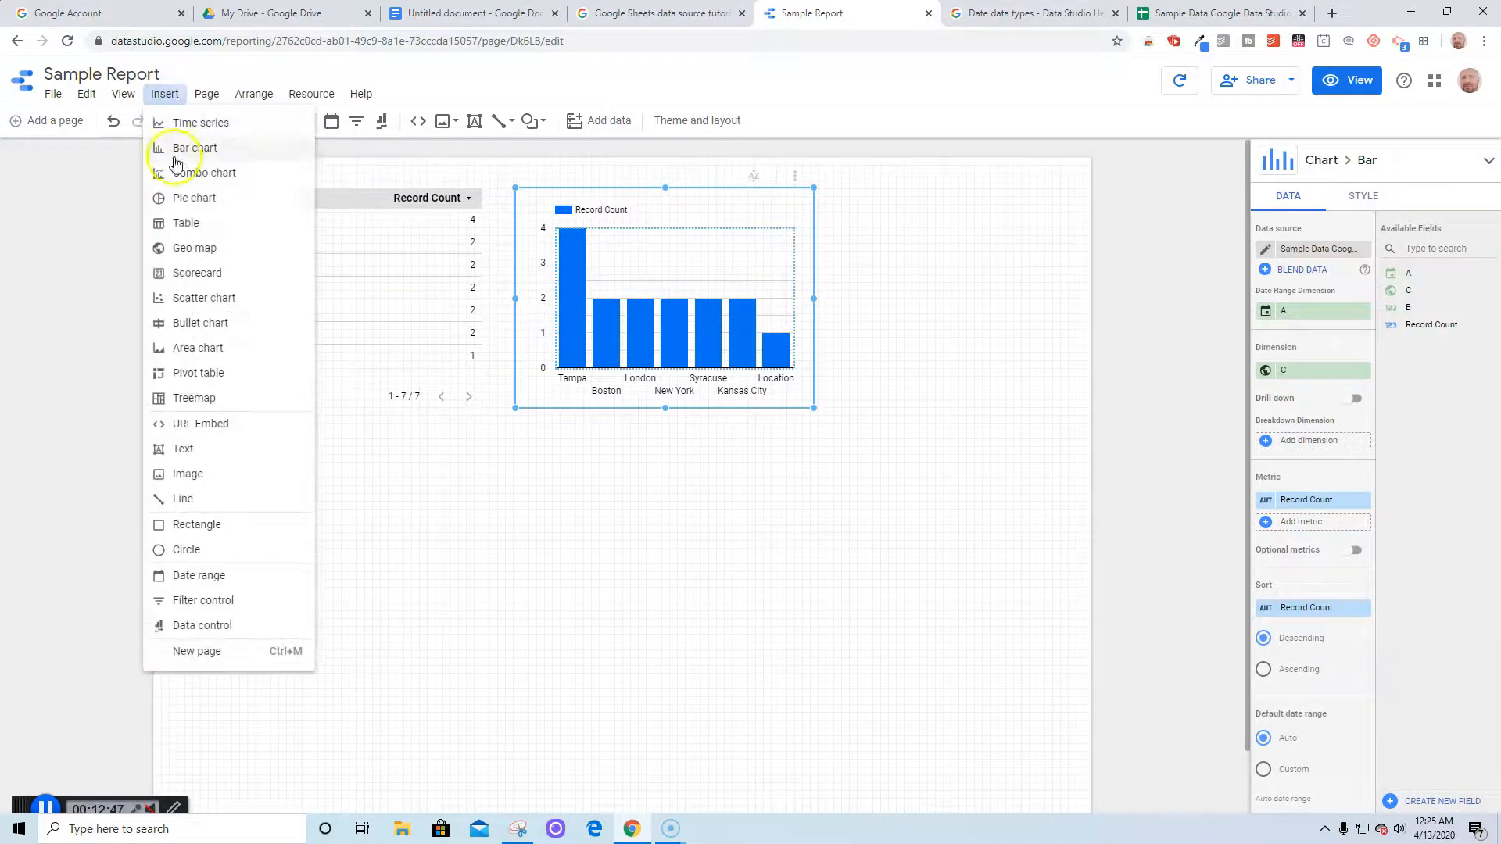
left_click(182, 200)
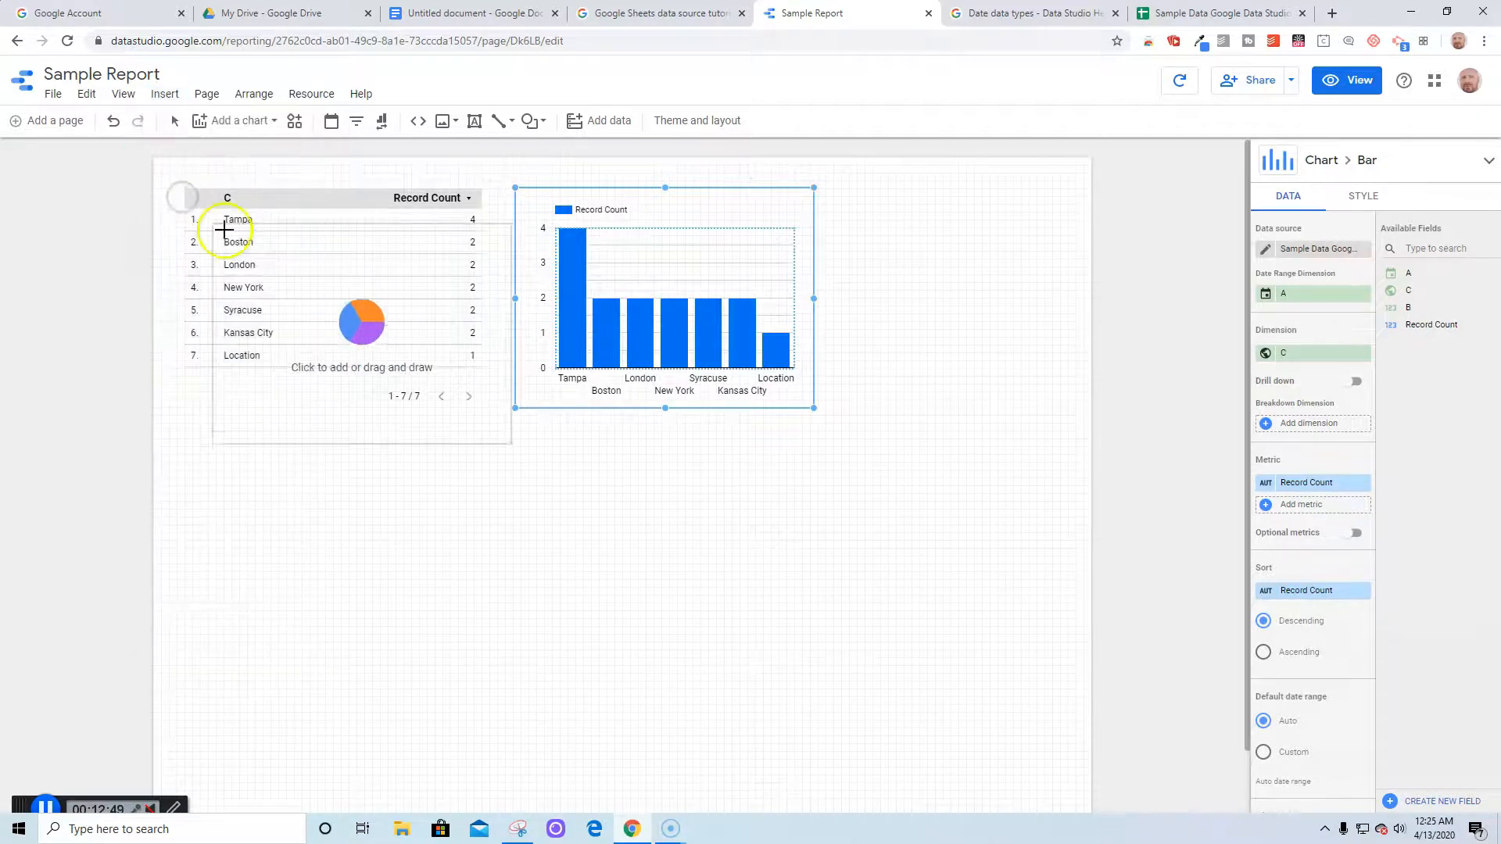
left_click(182, 473)
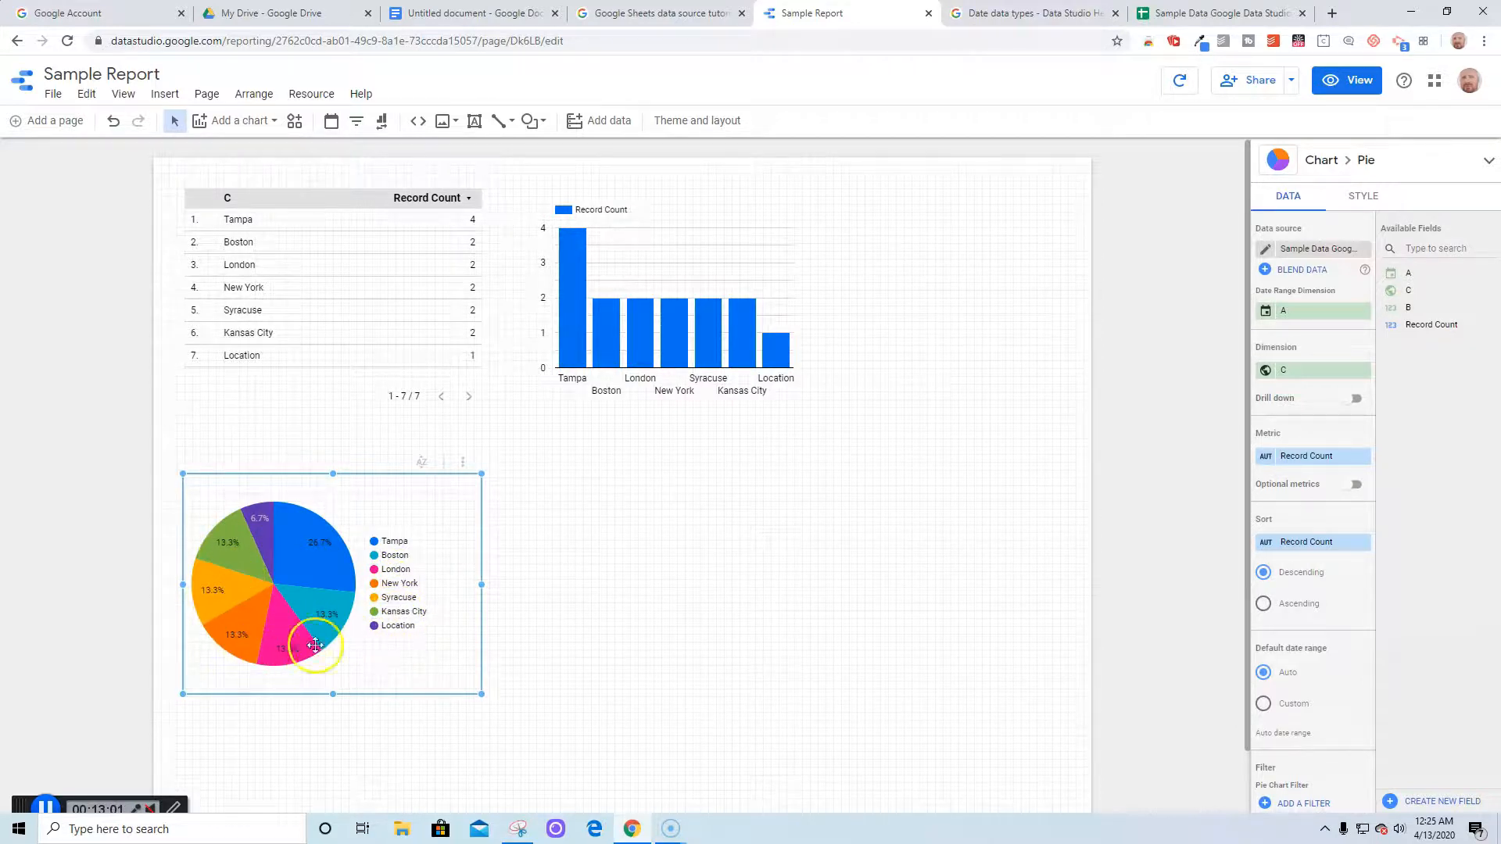
Add an area chart of Record Count over Apr 12–30, 2020 by city beside the pie chart
left_click(501, 526)
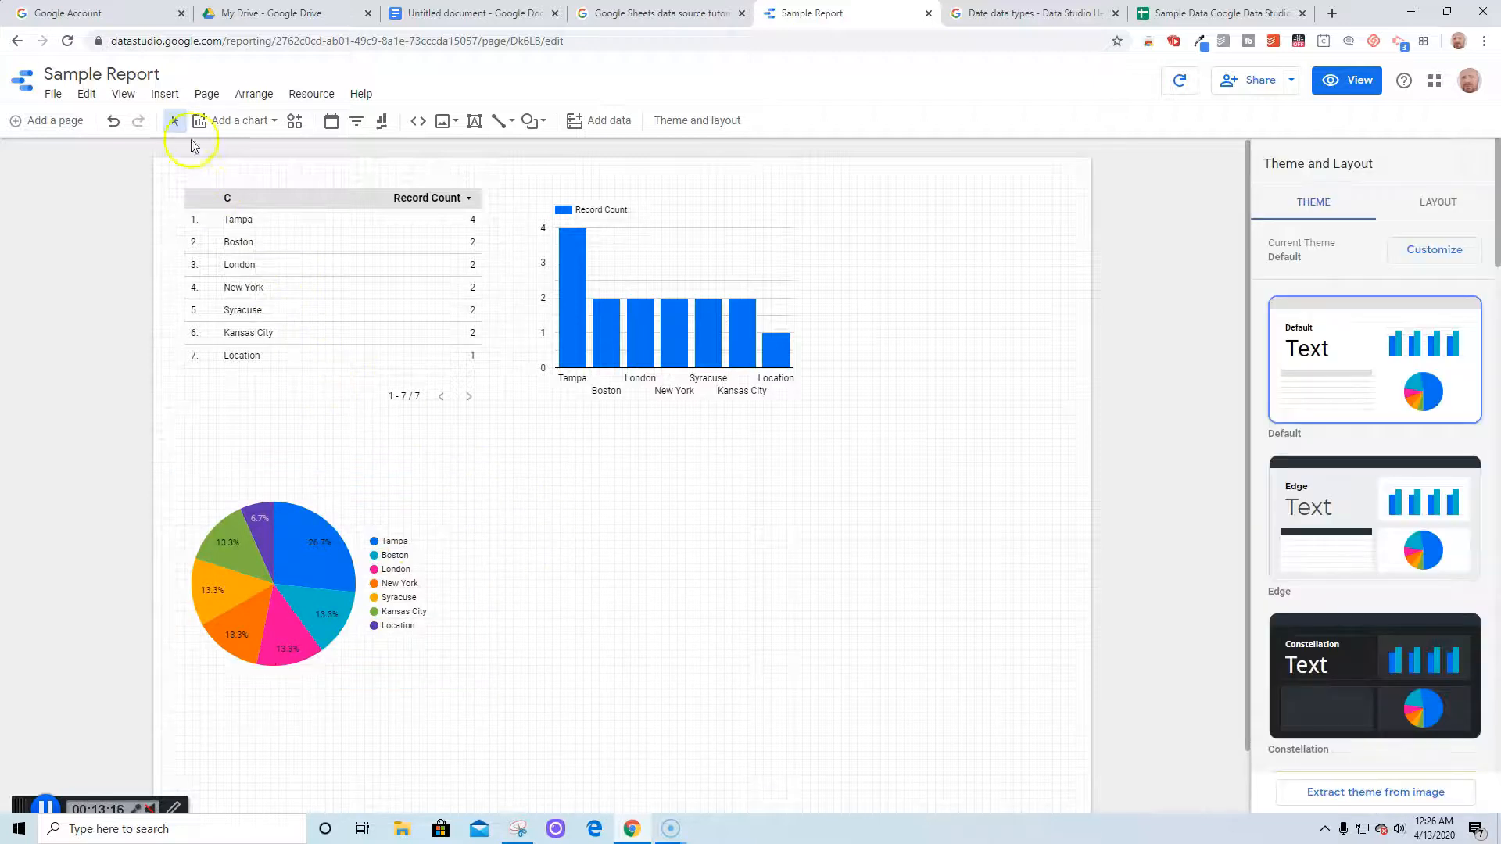
left_click(161, 94)
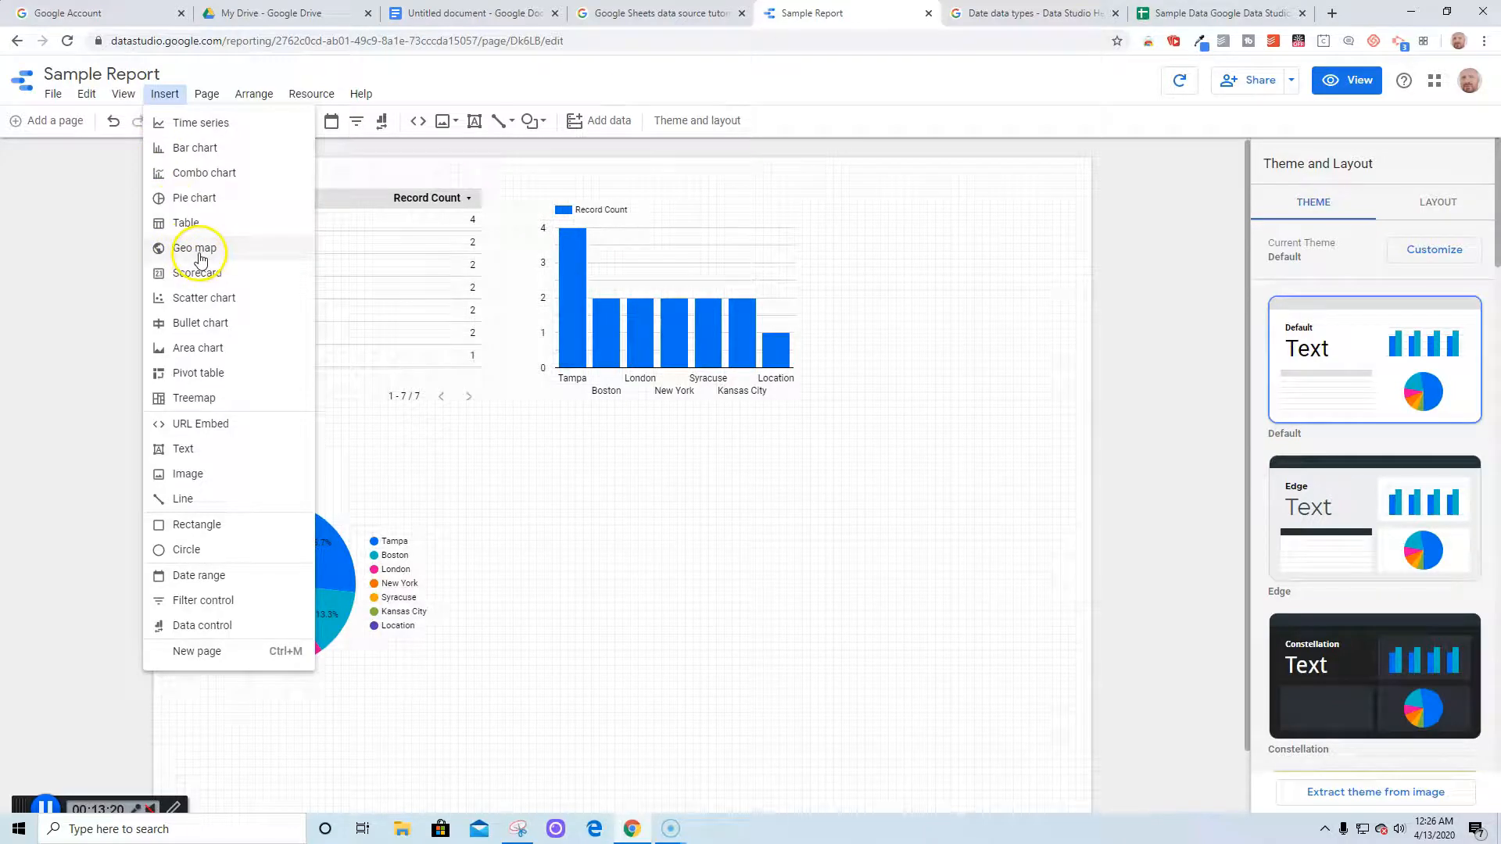
left_click(231, 356)
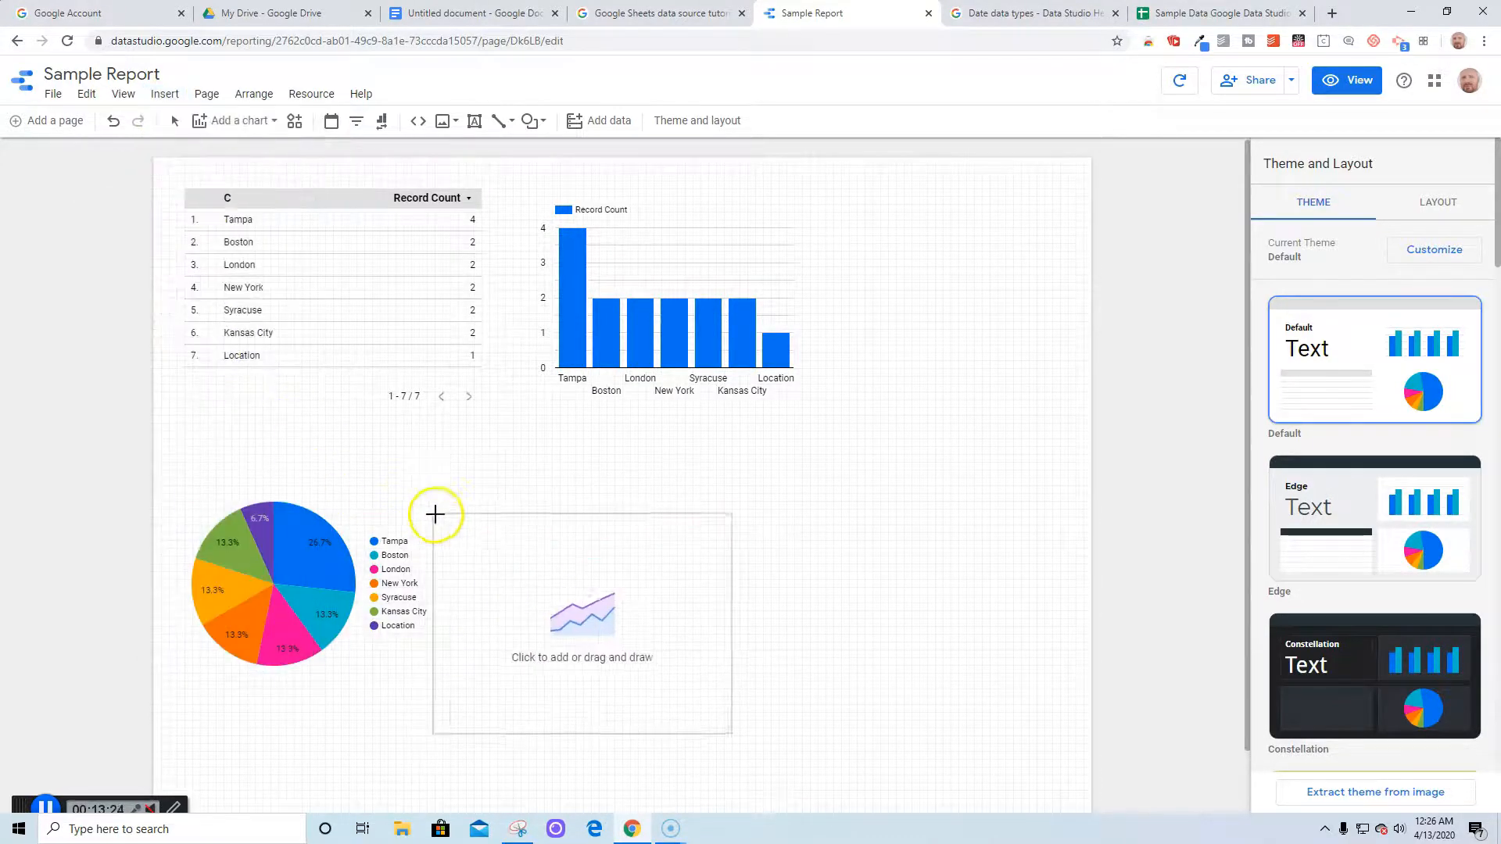
left_click(519, 466)
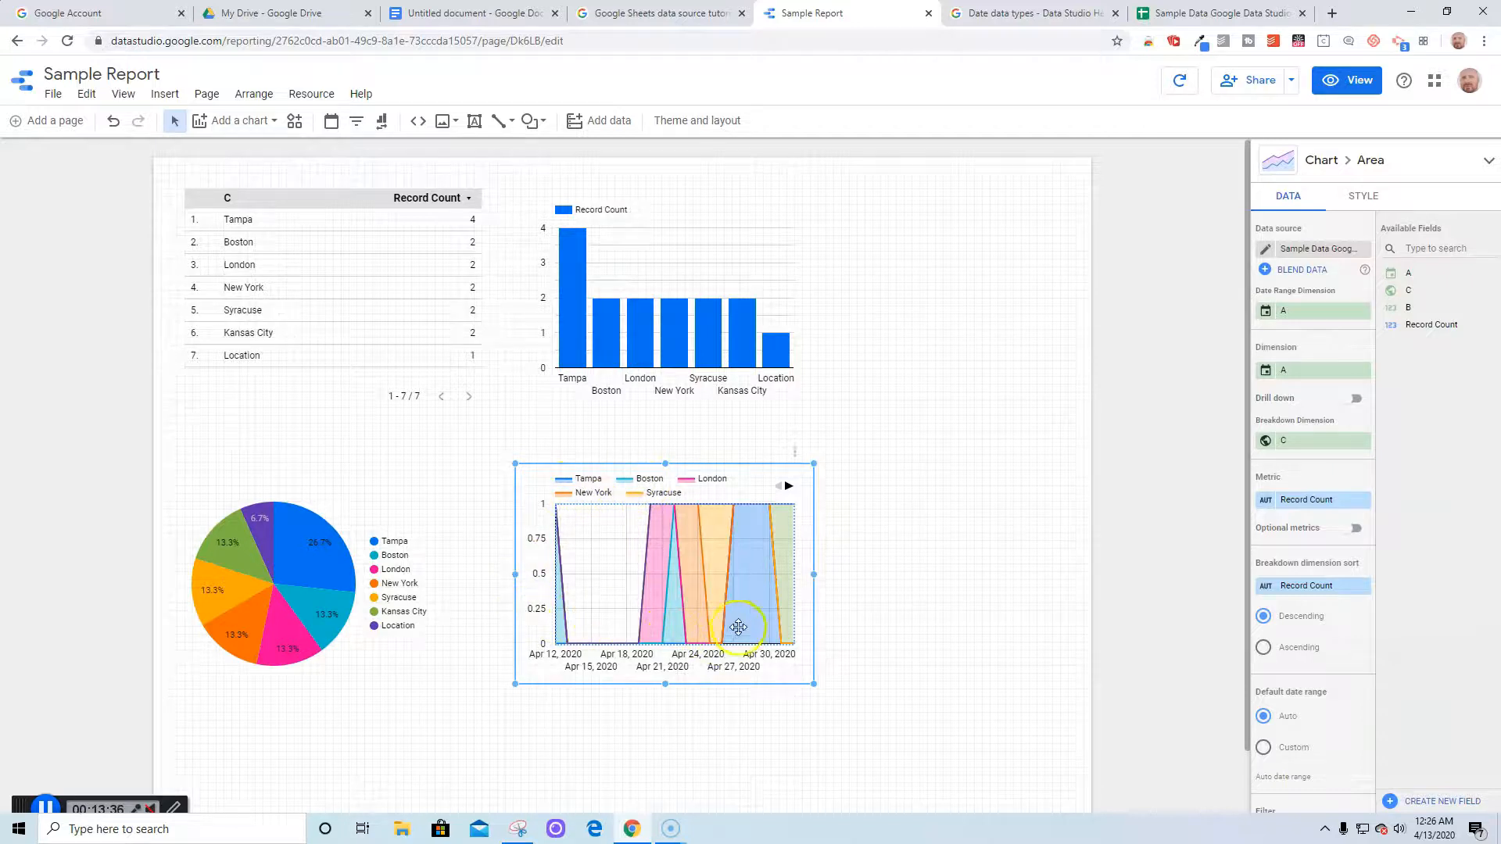
left_click(897, 644)
Place a shrunken Record Count-by-city treemap right of the area chart, then realign the area chart
left_click(157, 94)
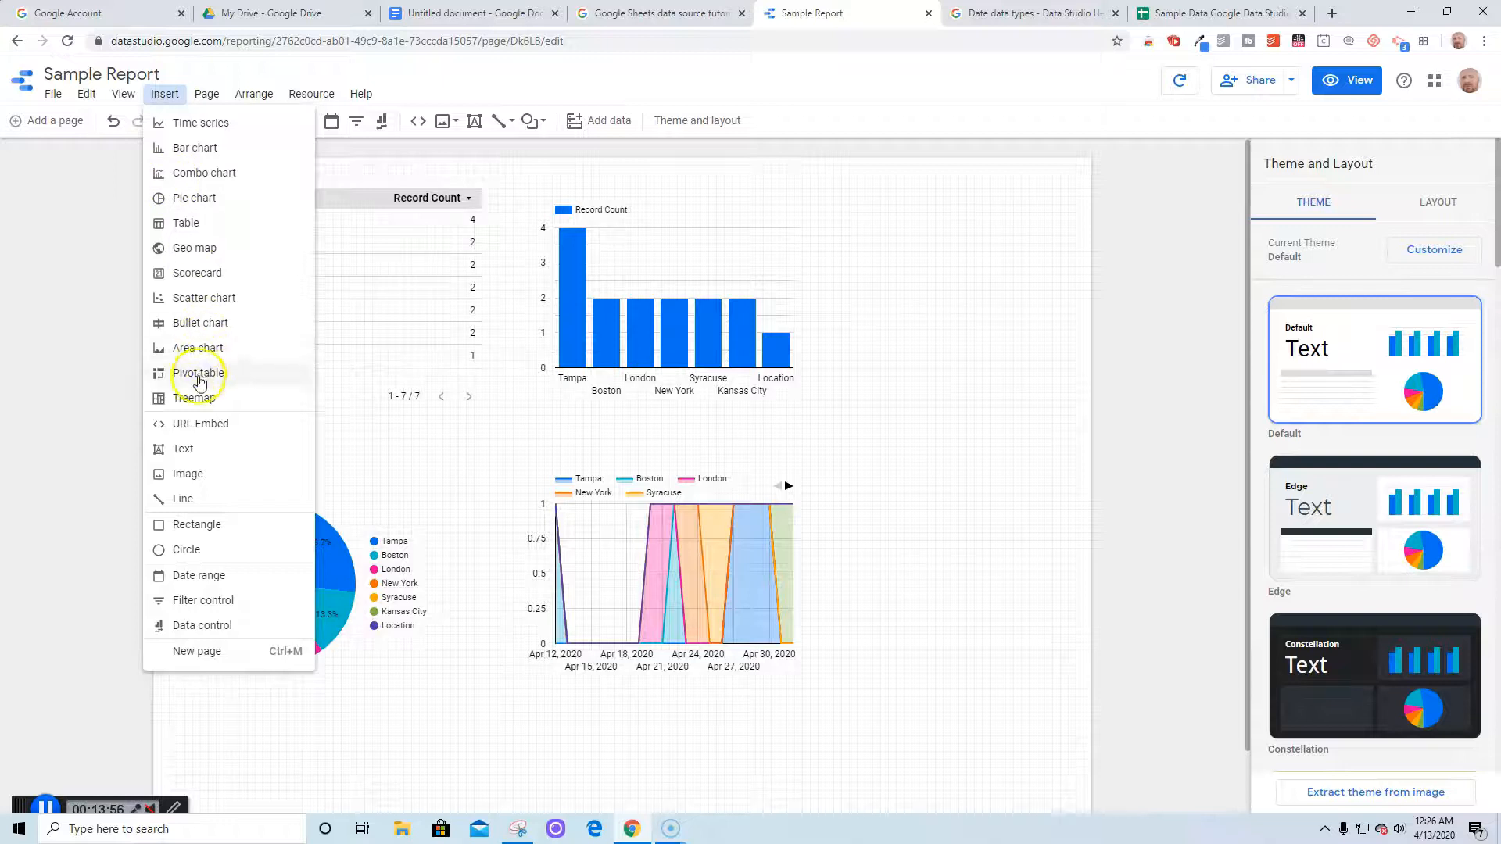
left_click(192, 398)
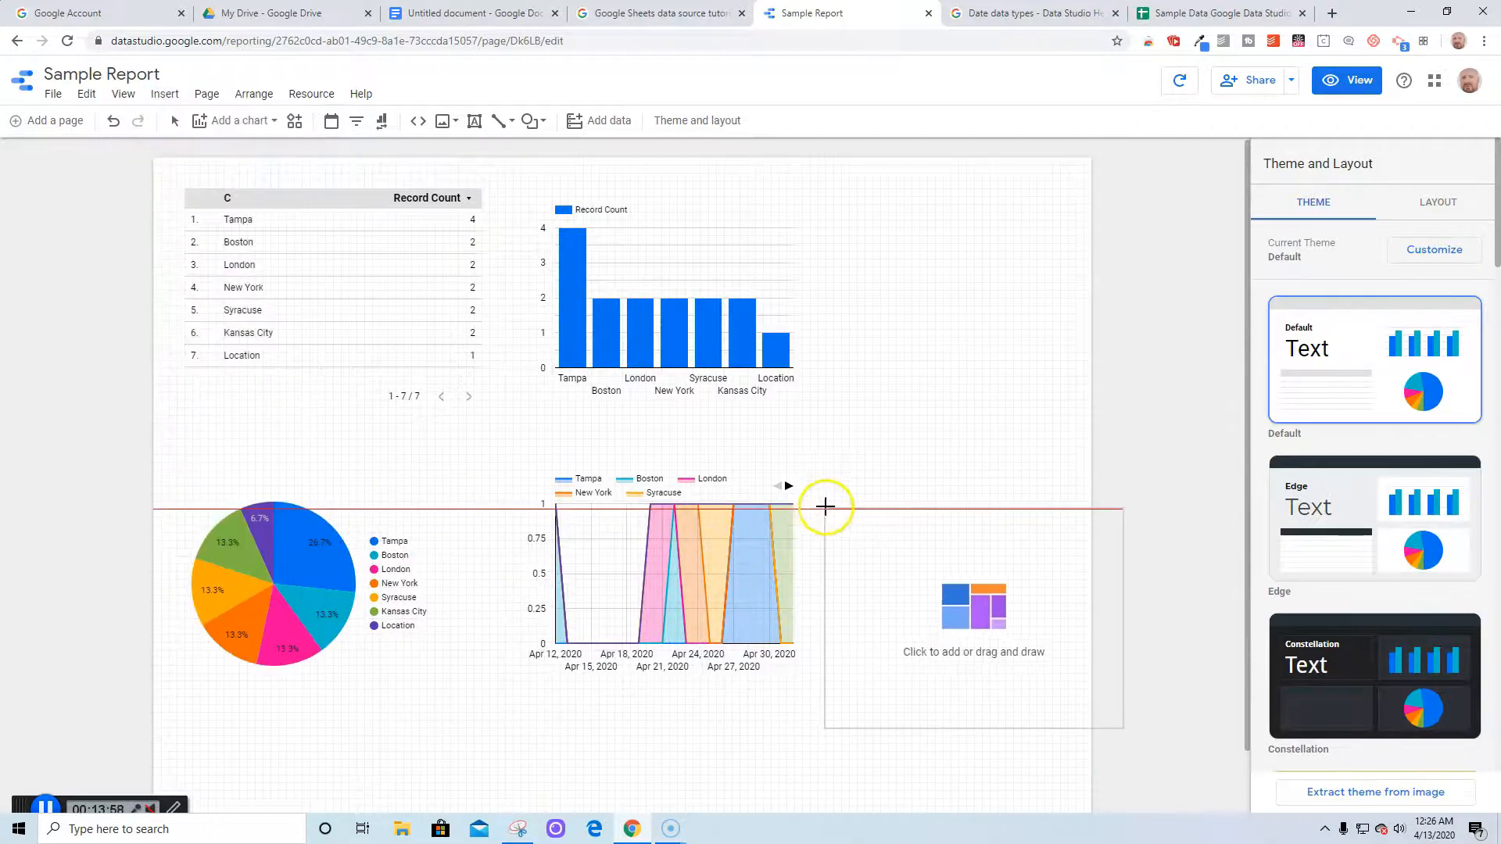
left_click(817, 474)
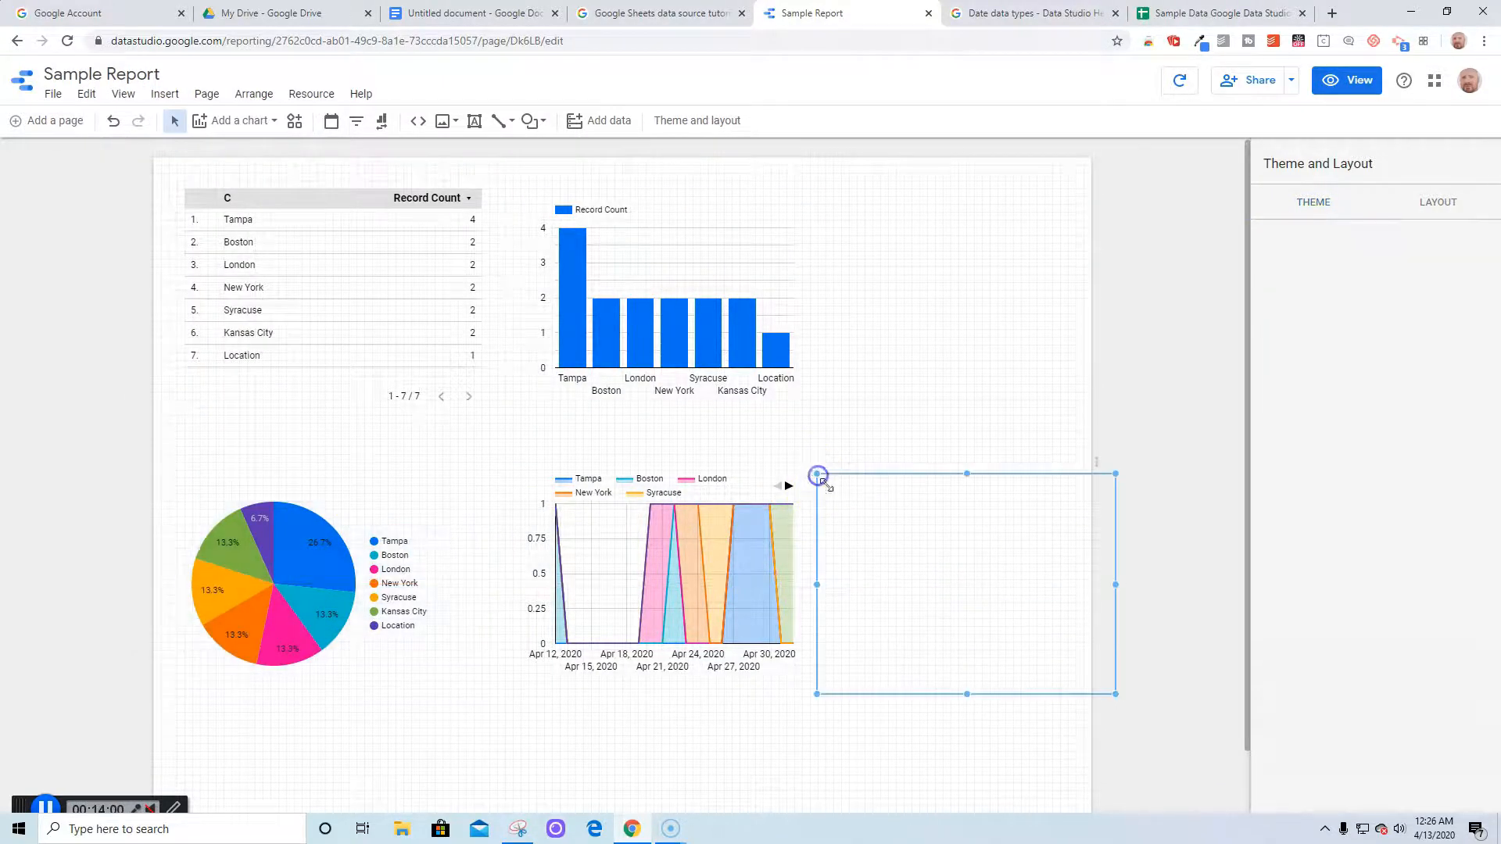
left_click_drag(1115, 694, 1041, 657)
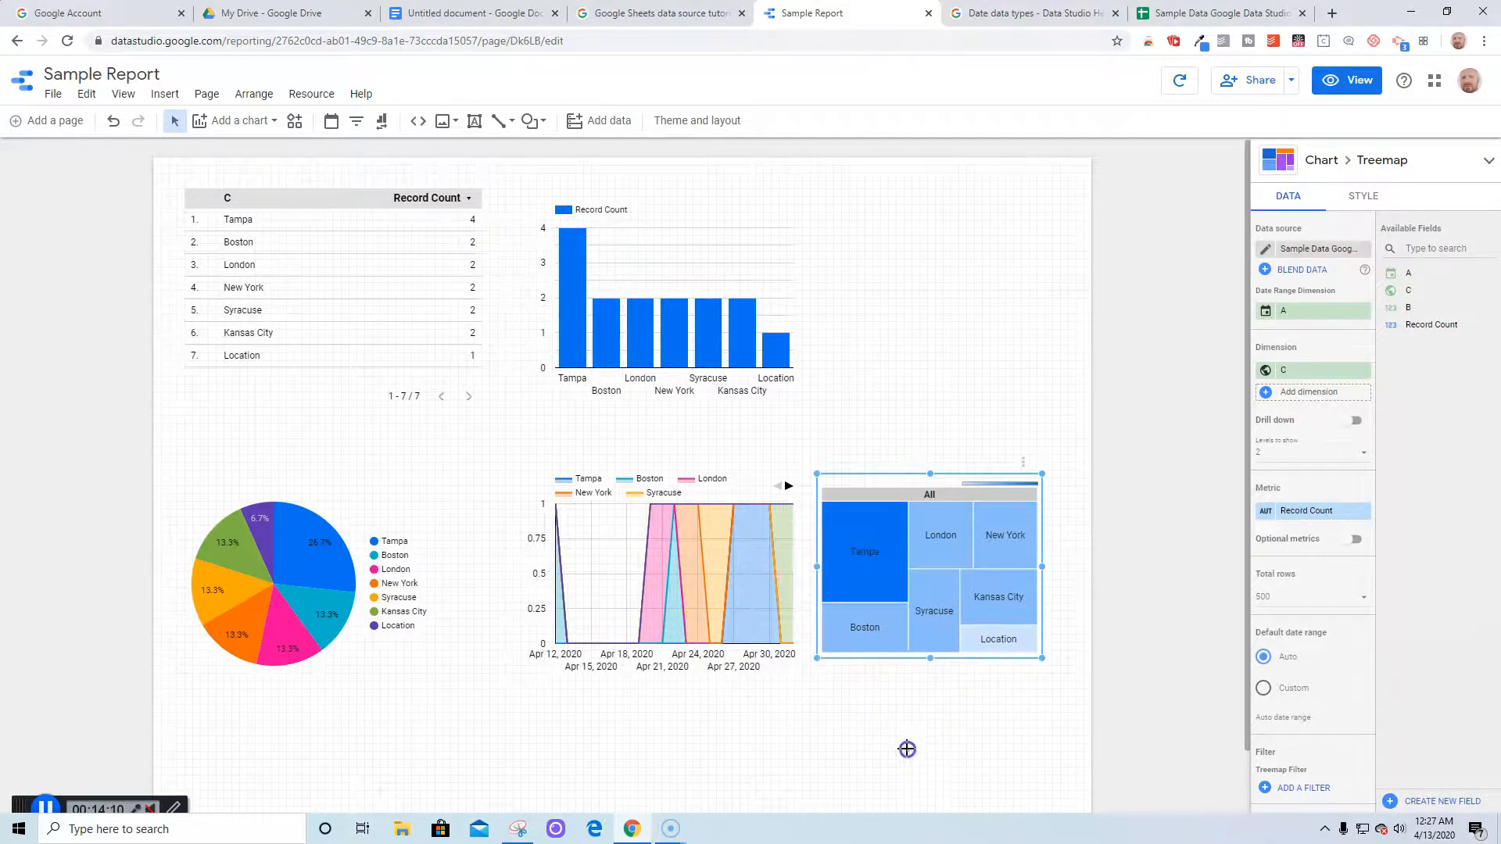
left_click(905, 748)
left_click_drag(623, 594, 581, 587)
left_click(358, 333)
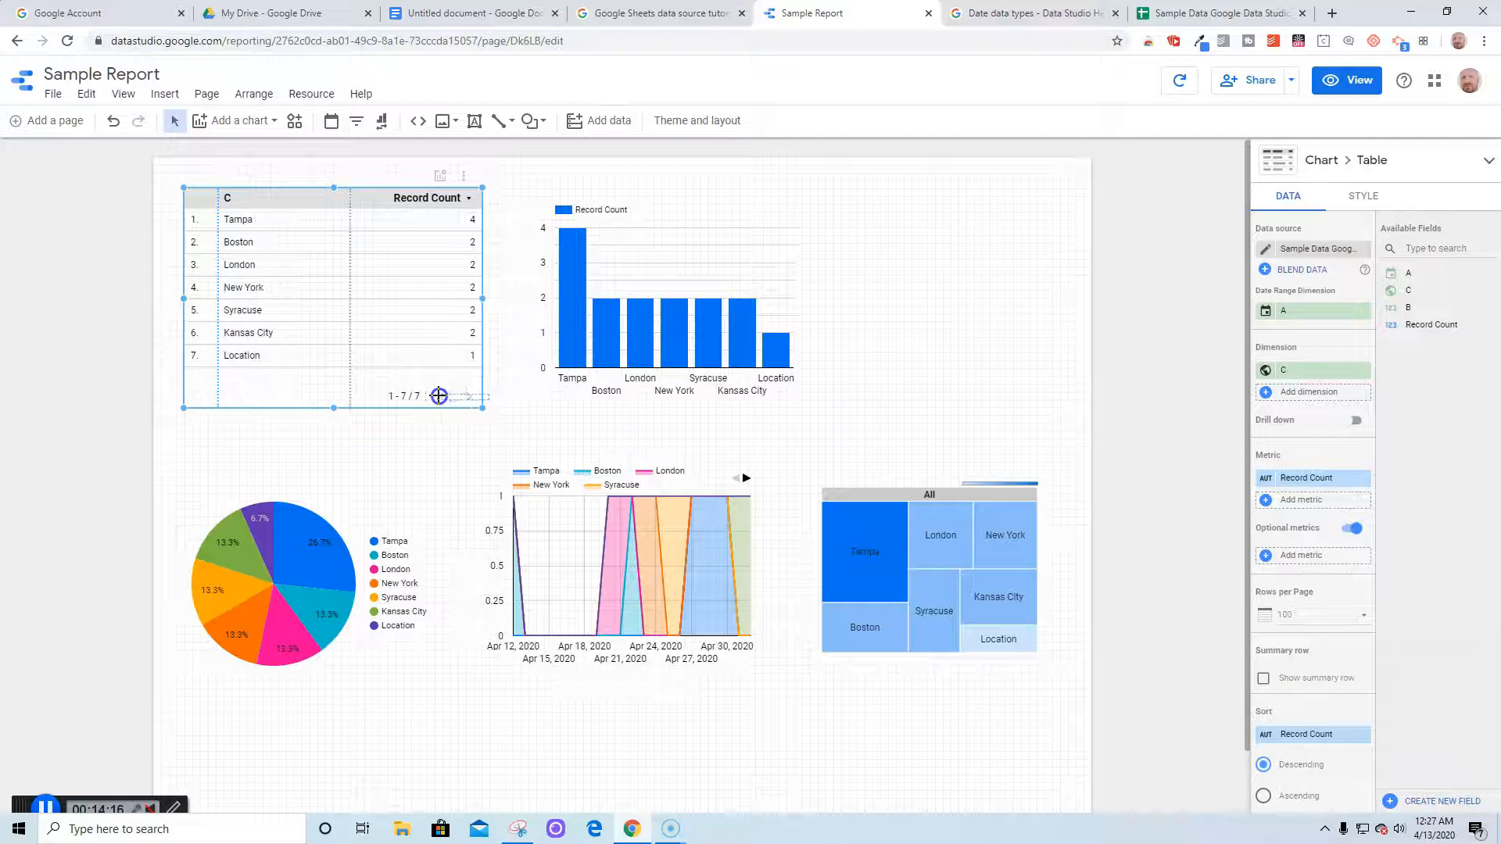
Narrow the table and shift the bar, pie and area charts left into alignment
left_click_drag(483, 407, 441, 393)
left_click_drag(611, 346, 558, 337)
mouse_move(303, 541)
left_mouse_down()
mouse_move(290, 551)
mouse_move(305, 554)
left_mouse_up()
left_click(720, 764)
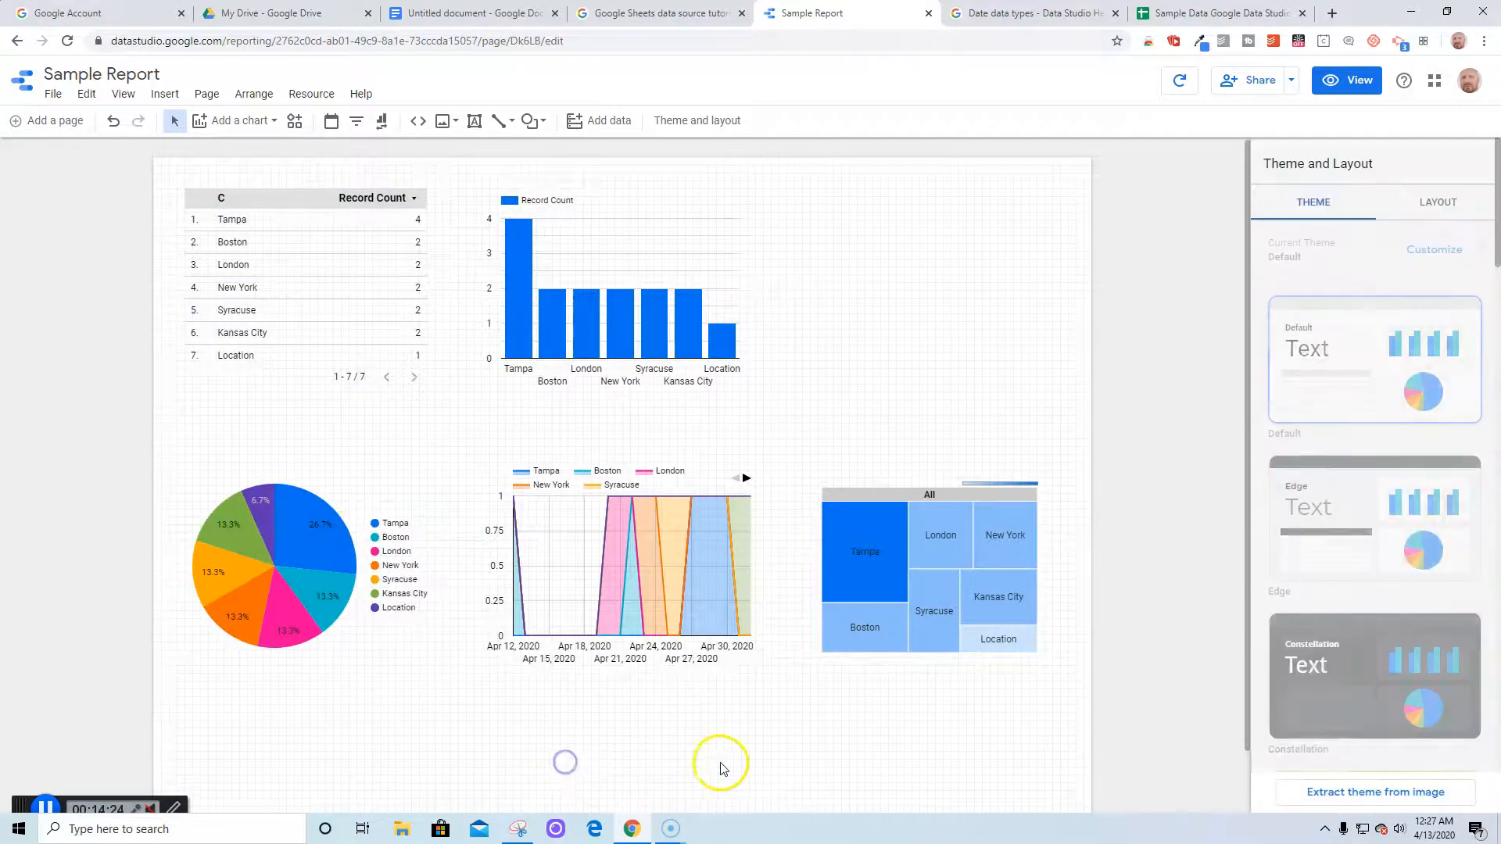
left_click_drag(626, 591, 613, 622)
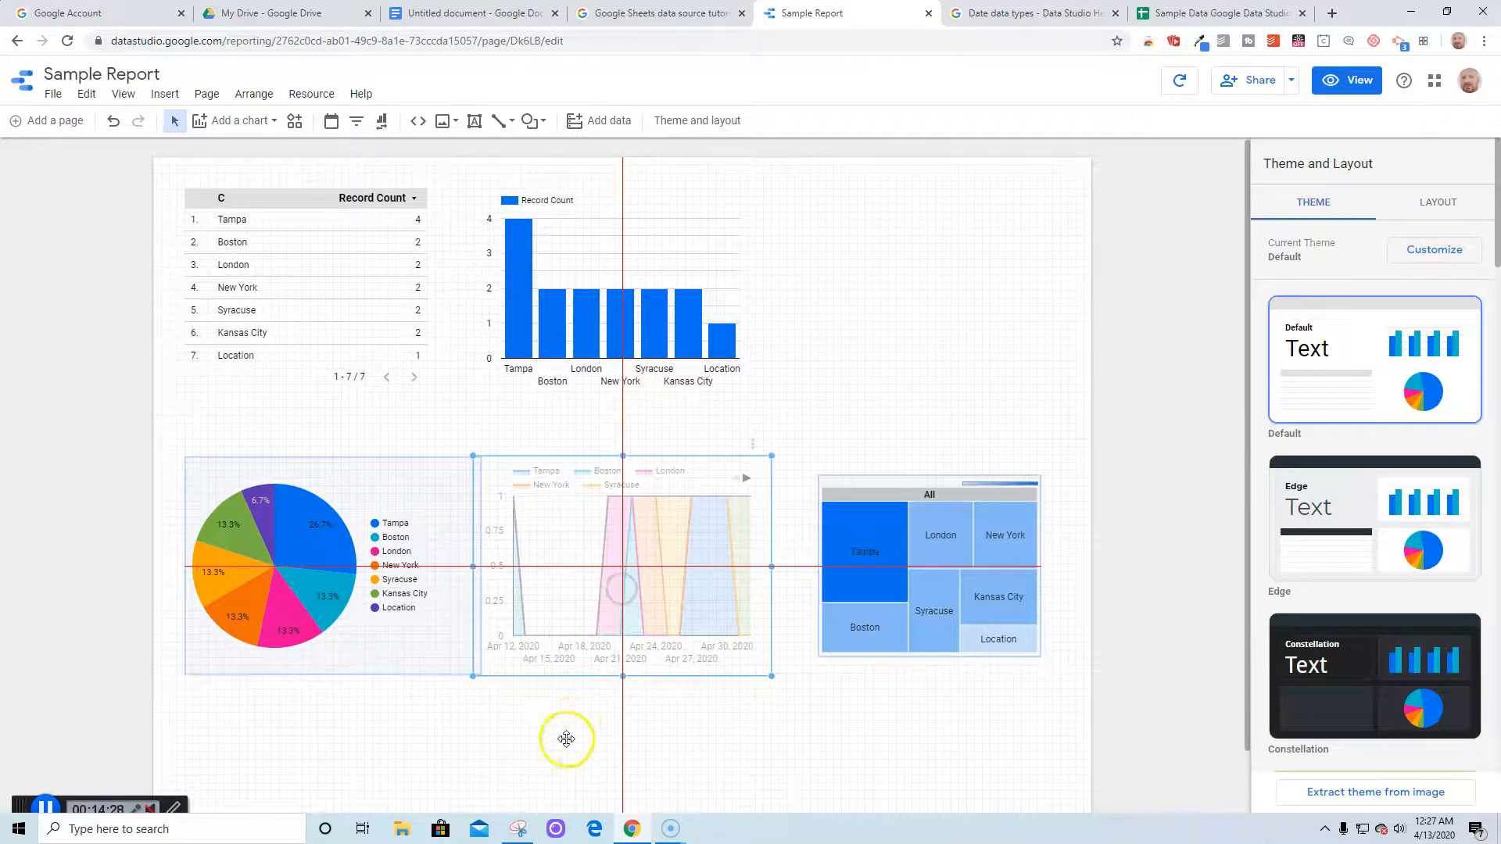
left_click(563, 743)
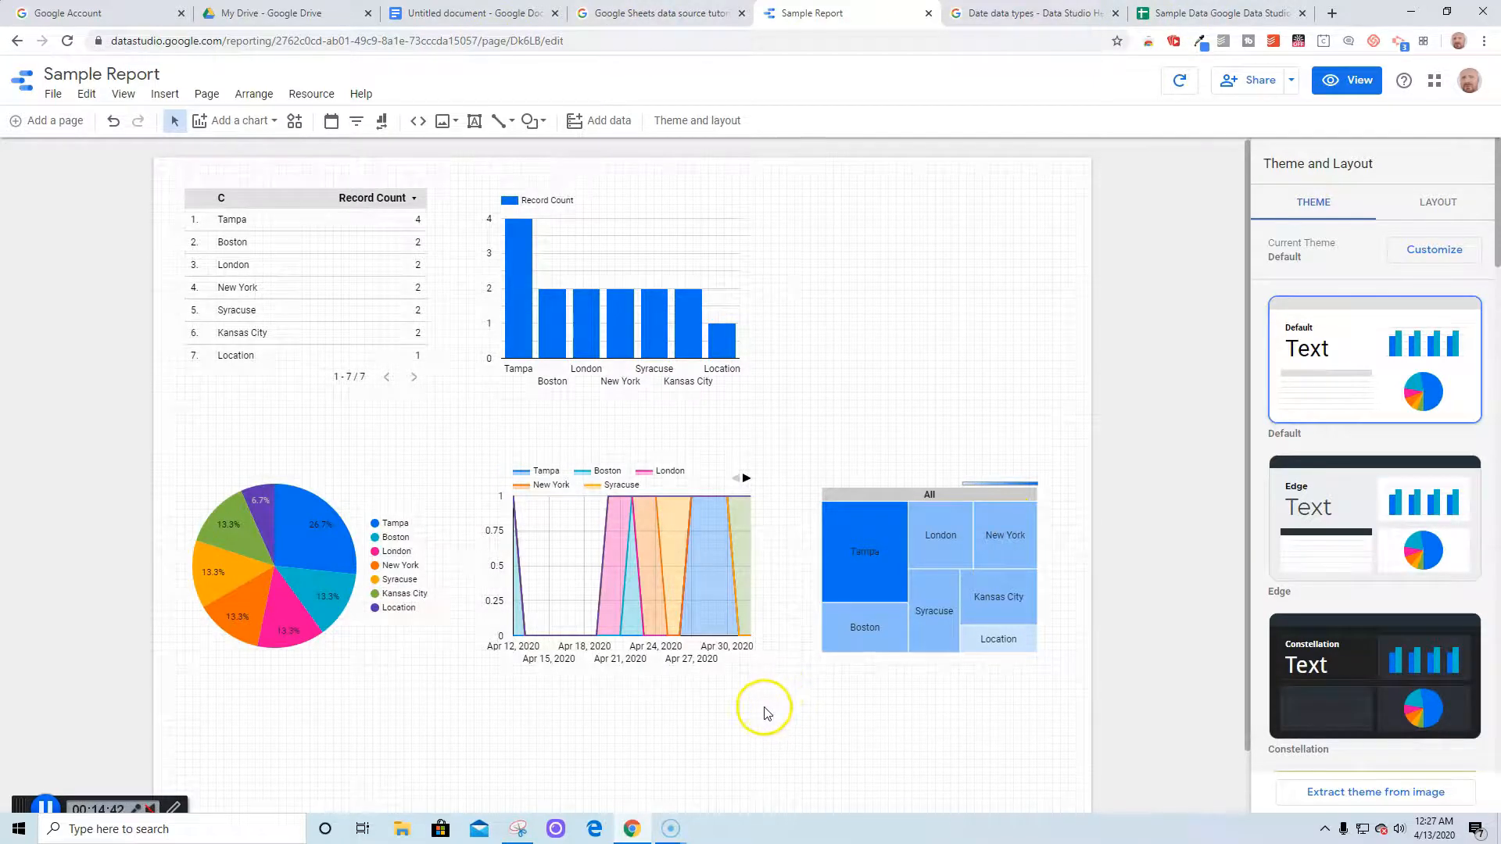
Set the bar chart's breakdown dimension to B, replacing the briefly added field A
left_click(617, 337)
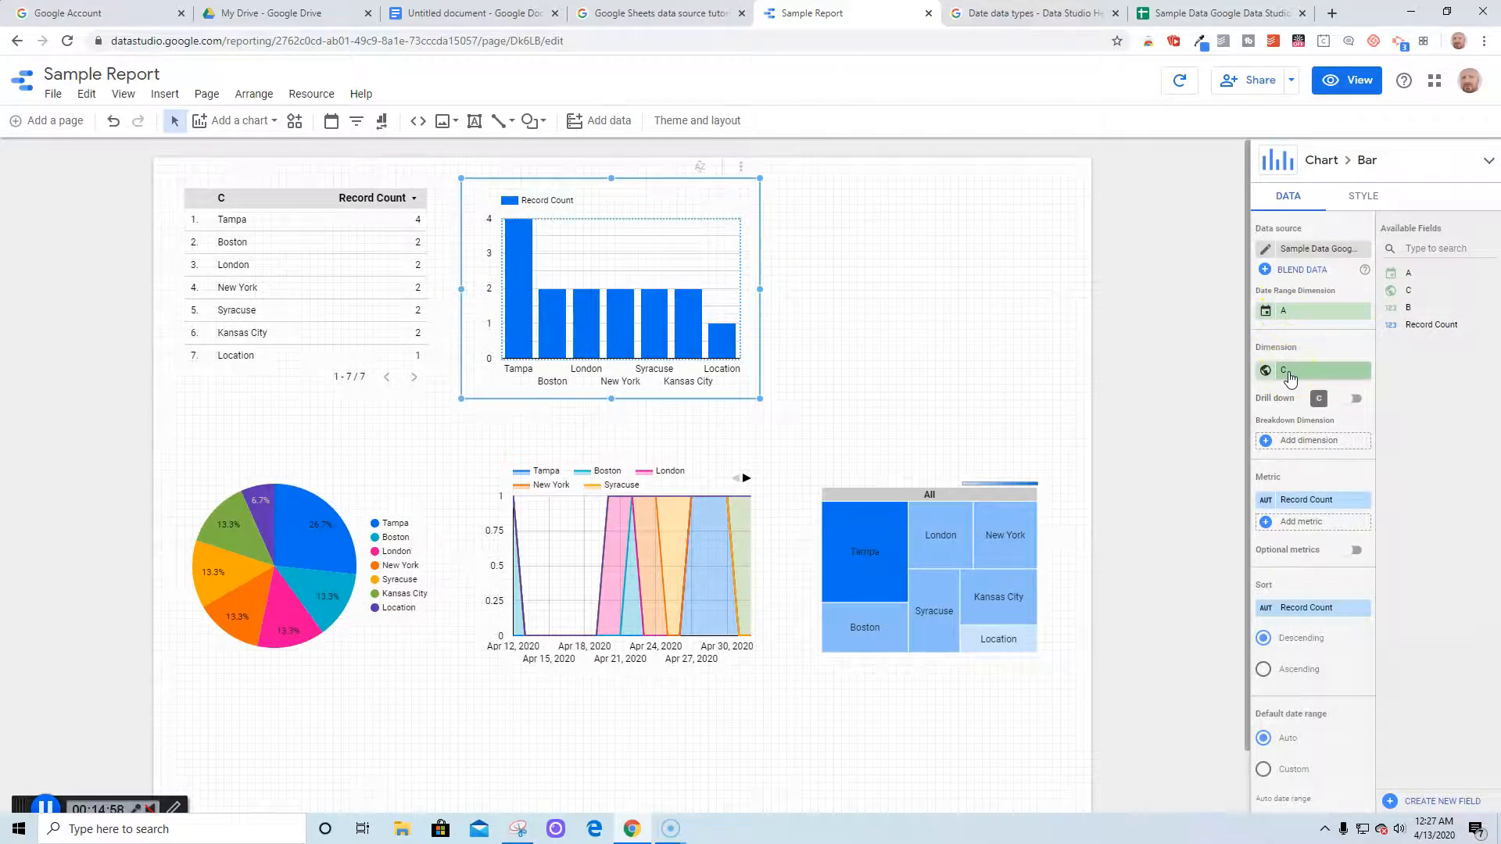
left_click(1287, 441)
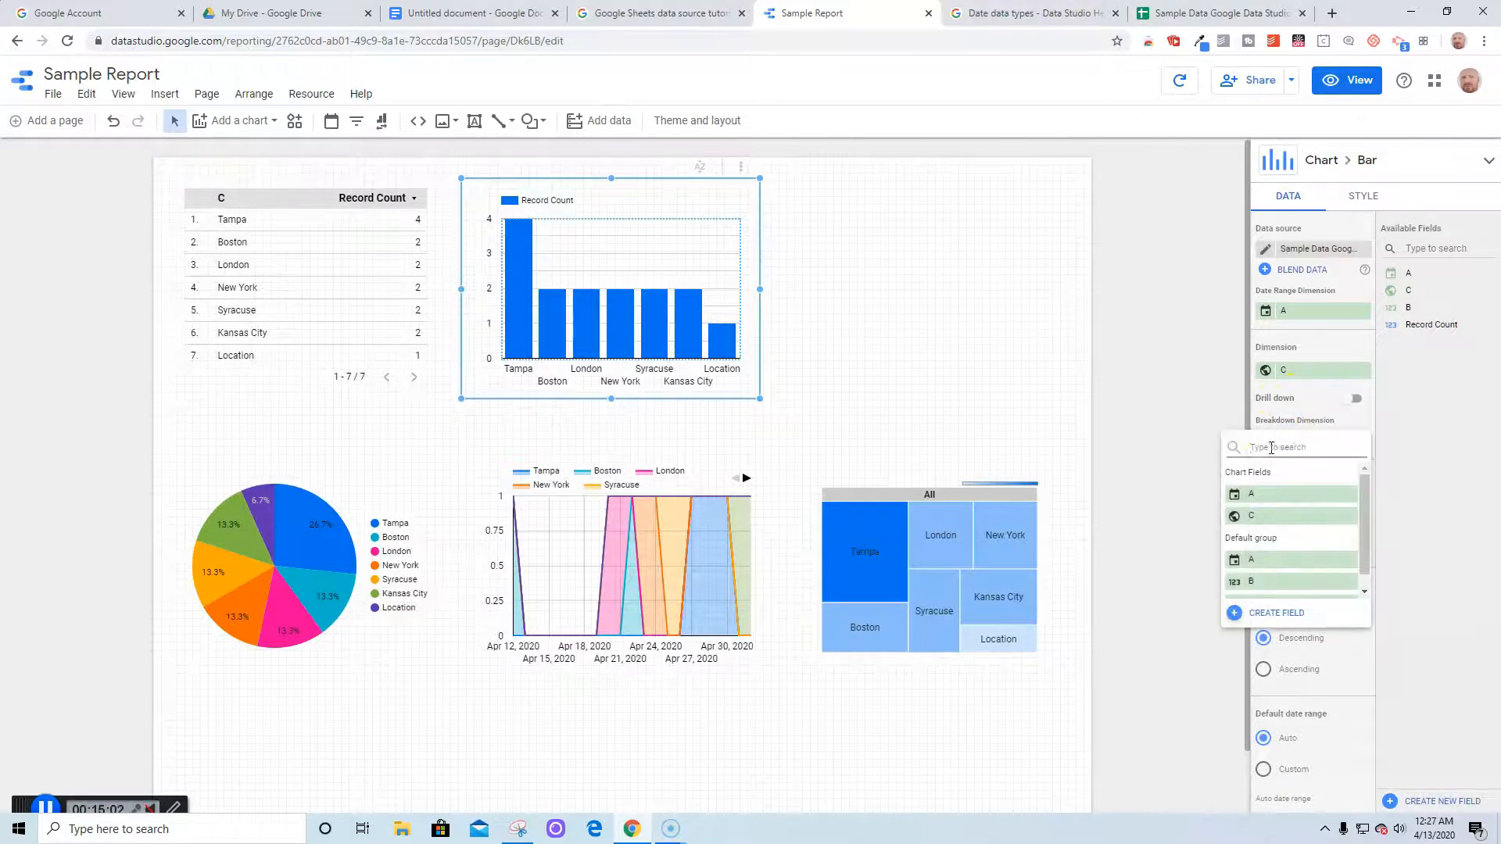
left_click(1268, 560)
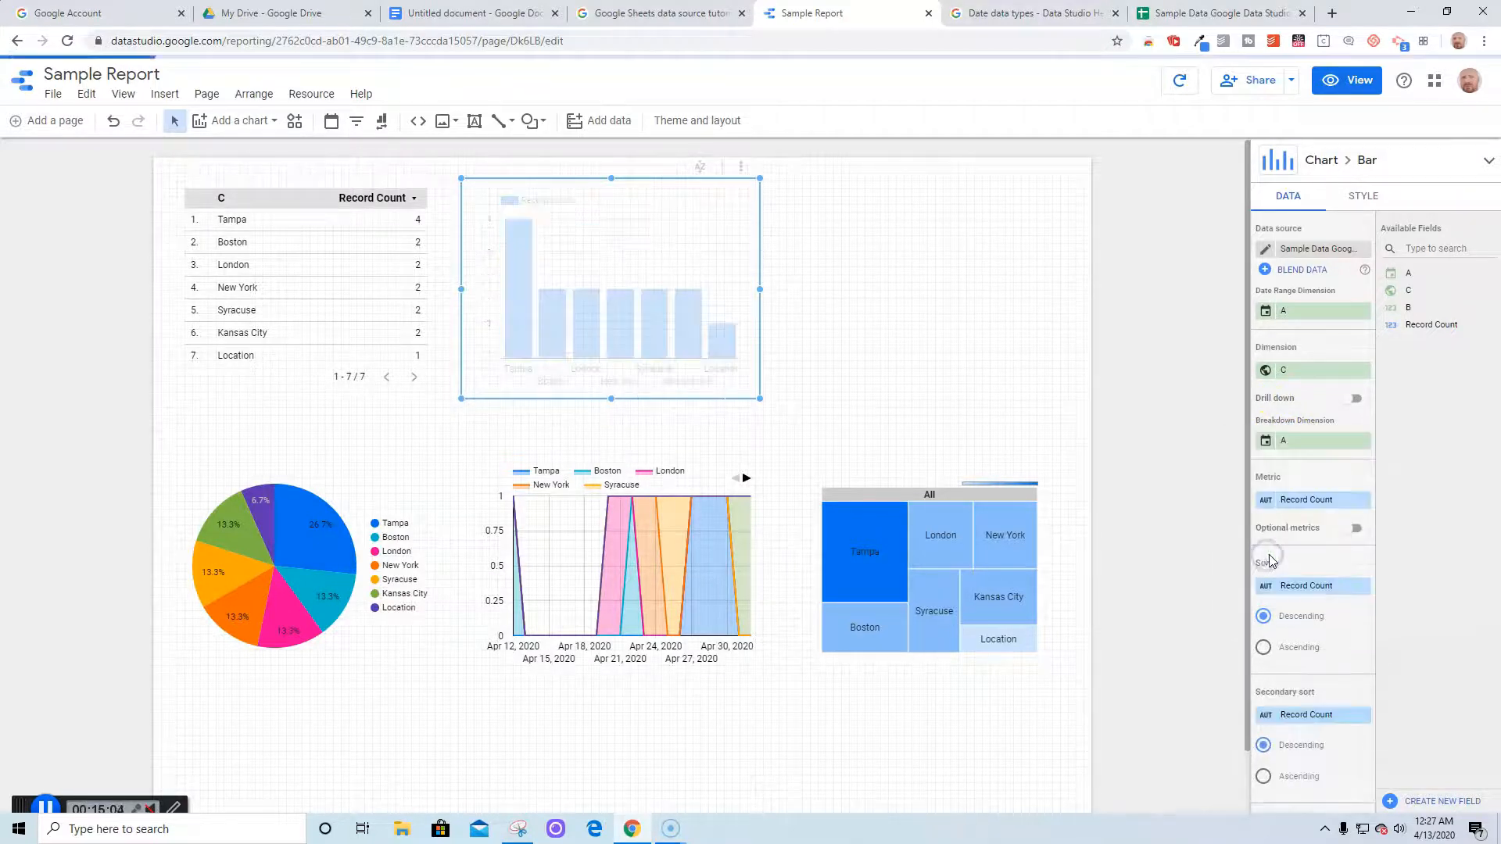
left_click(1298, 450)
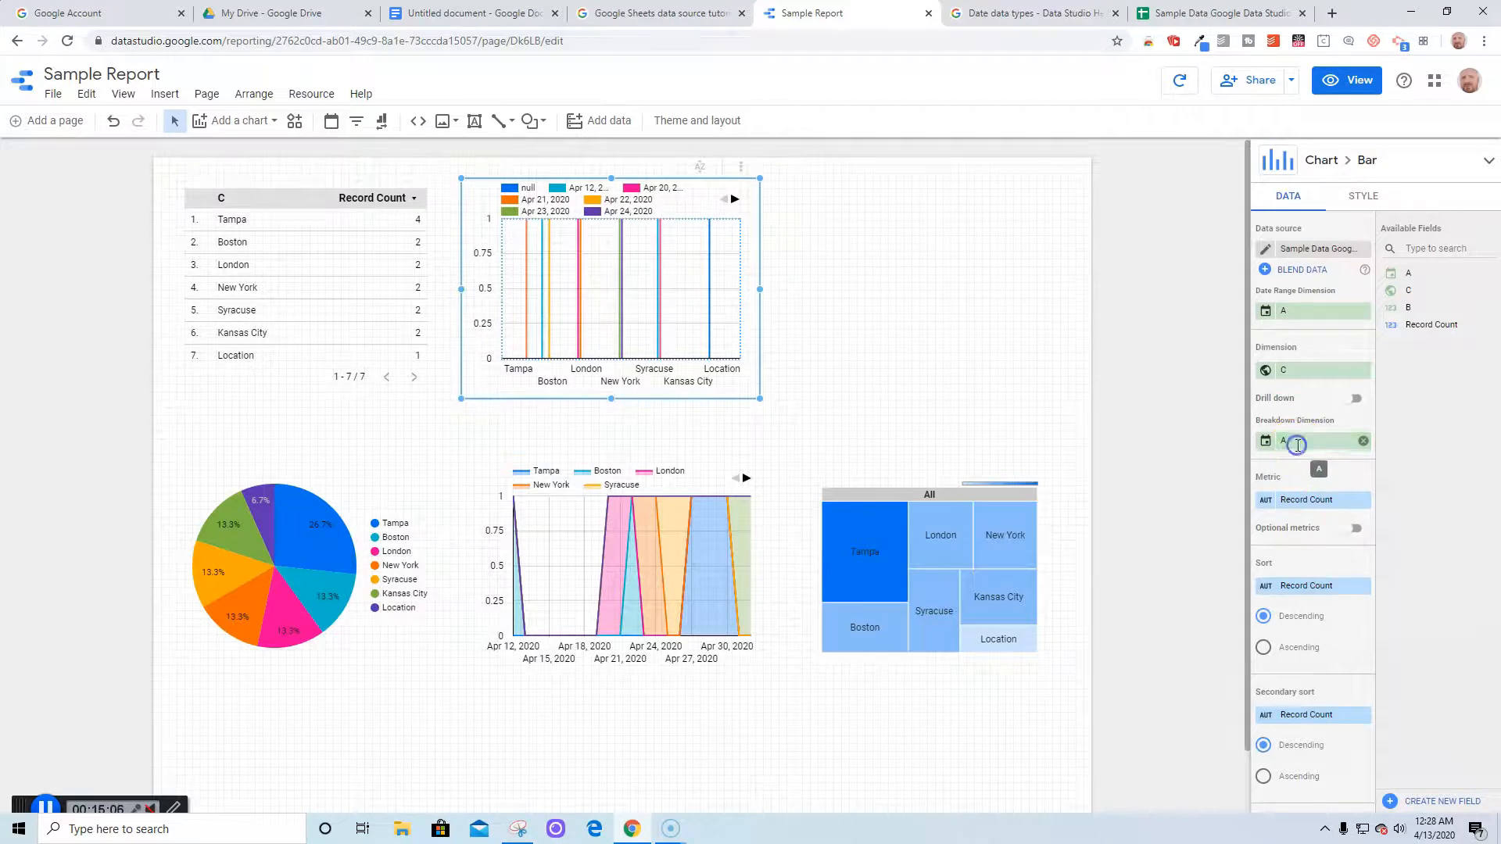
left_click(1185, 399)
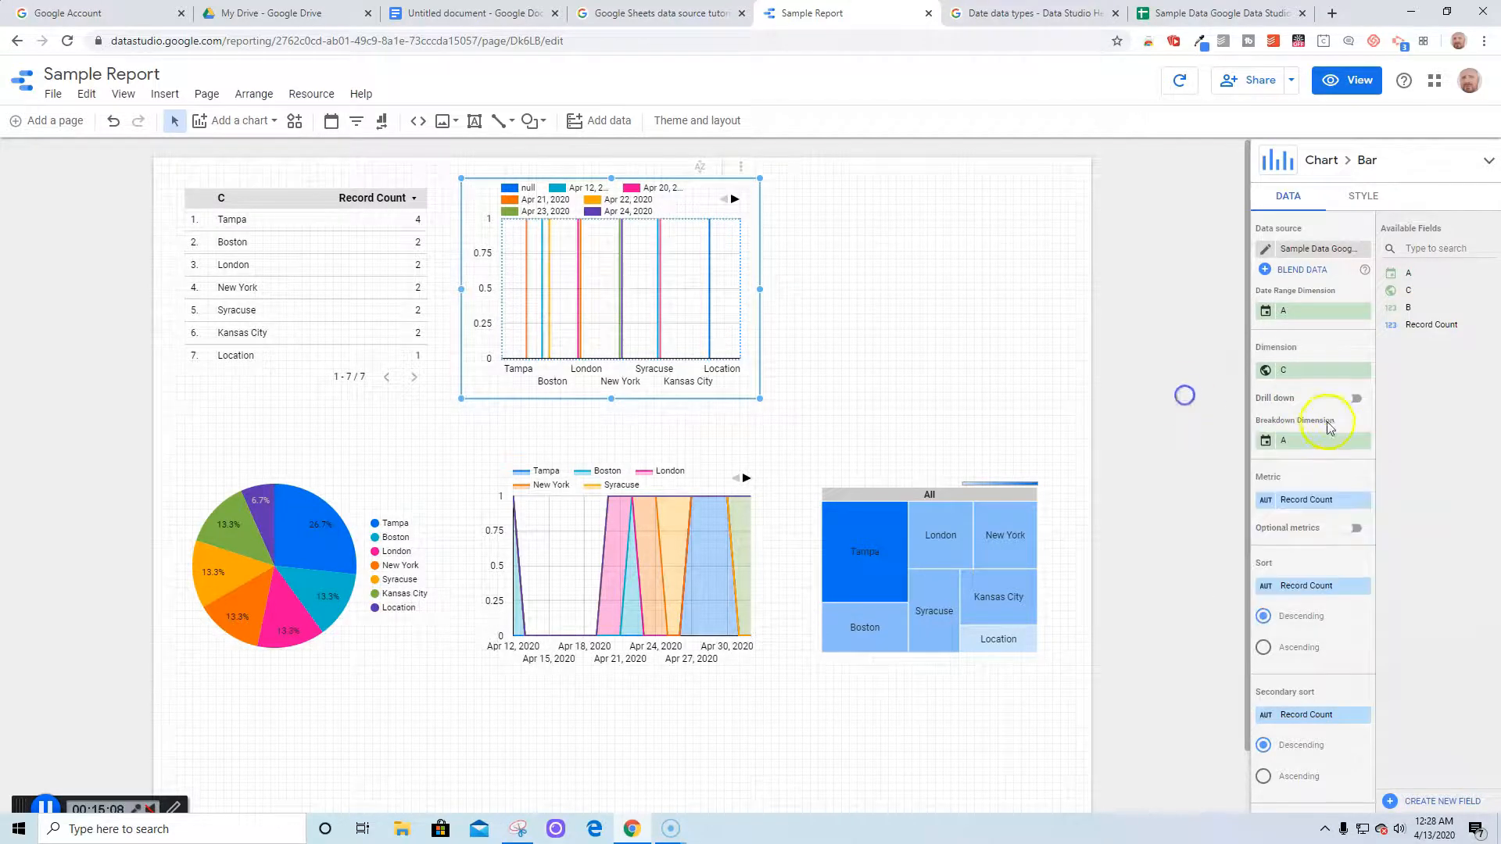
left_click(1364, 440)
left_click(1325, 442)
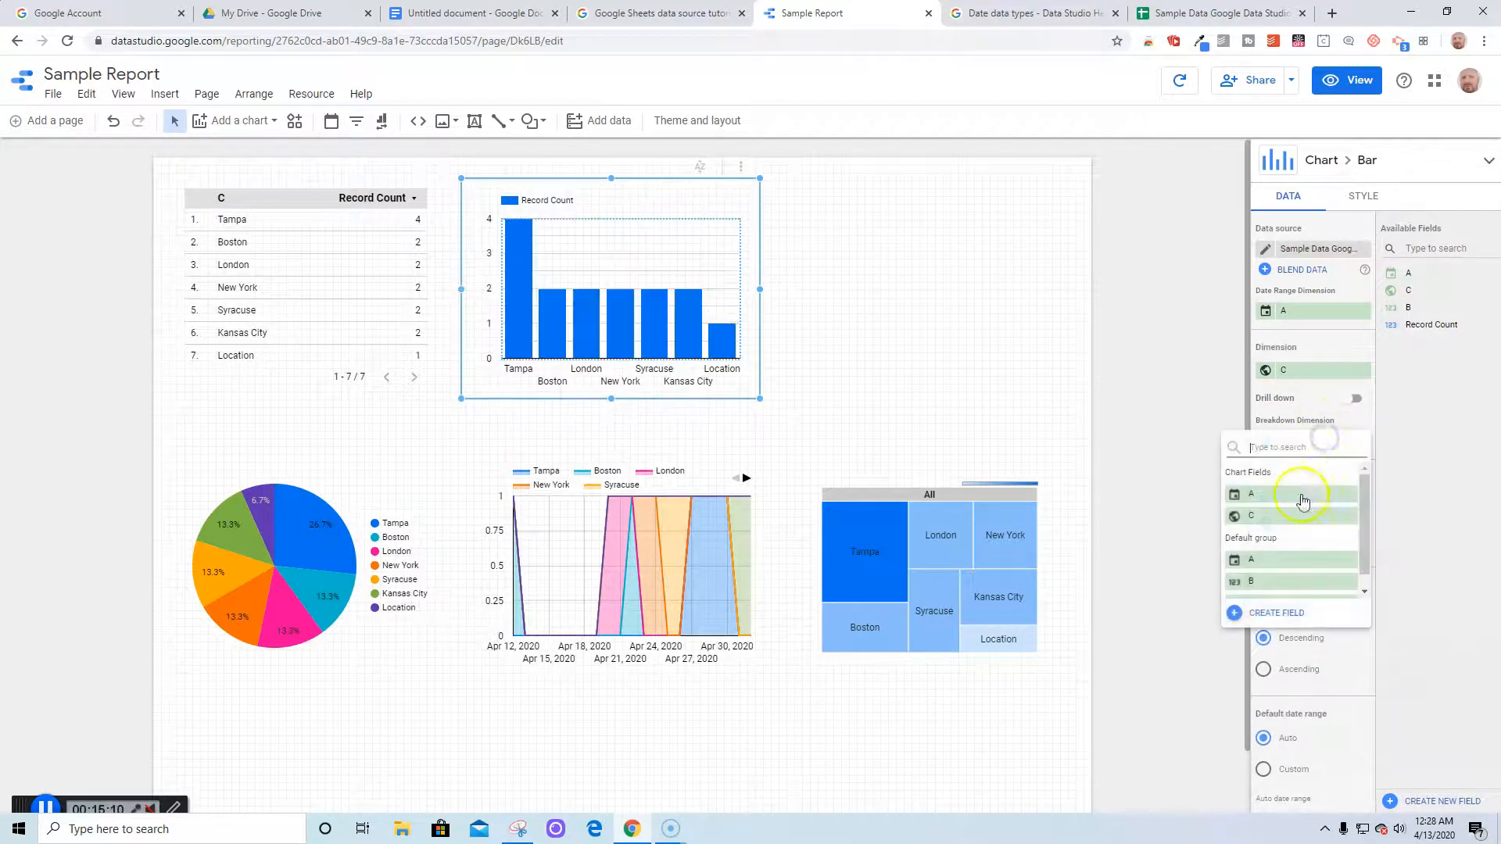
left_click(1265, 588)
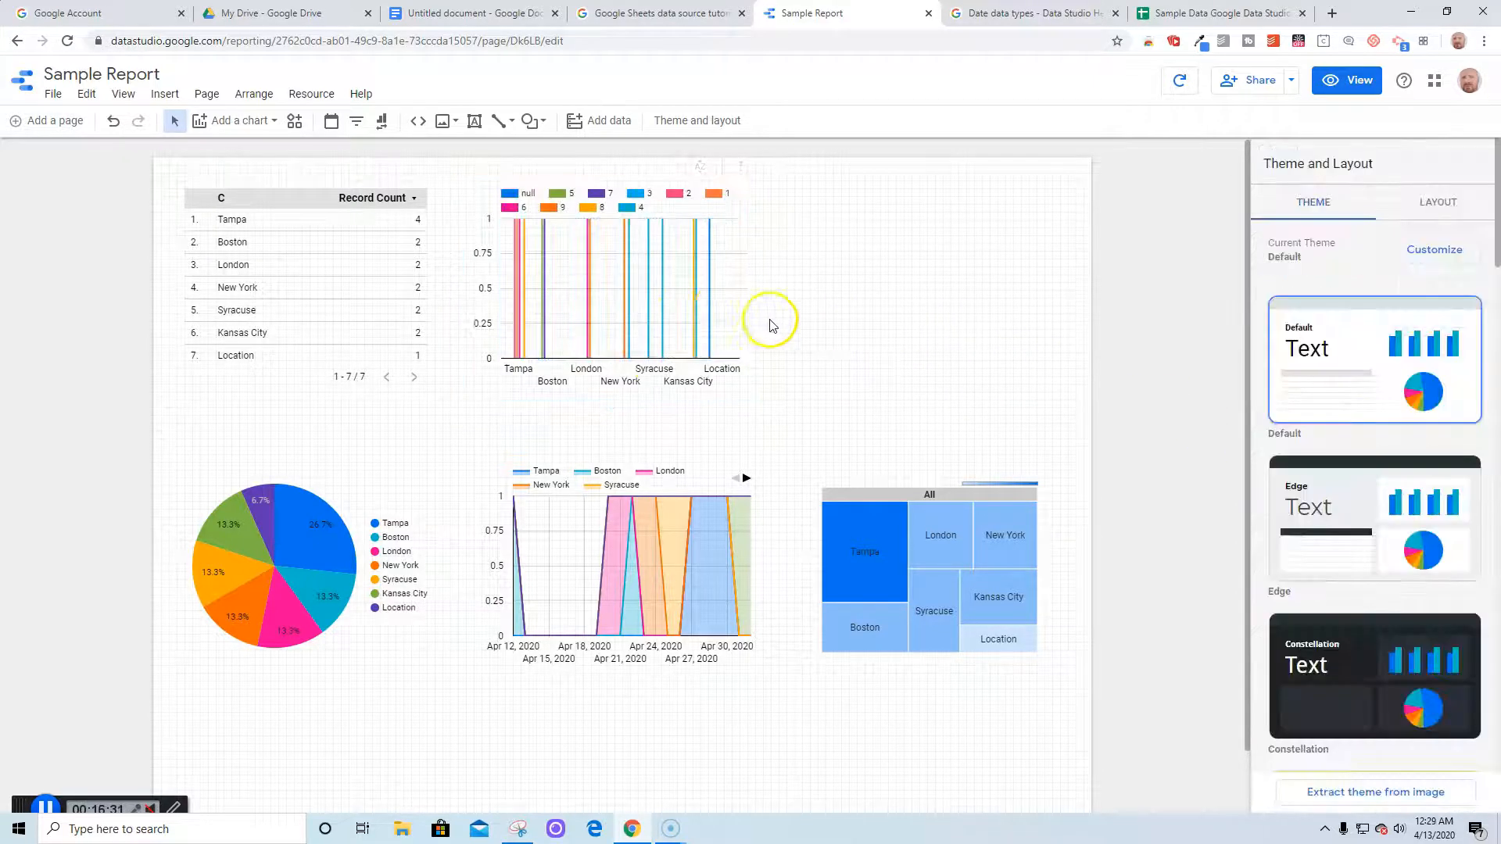
Switch the bar chart's secondary sort to ascending
left_click(707, 305)
left_click(859, 538)
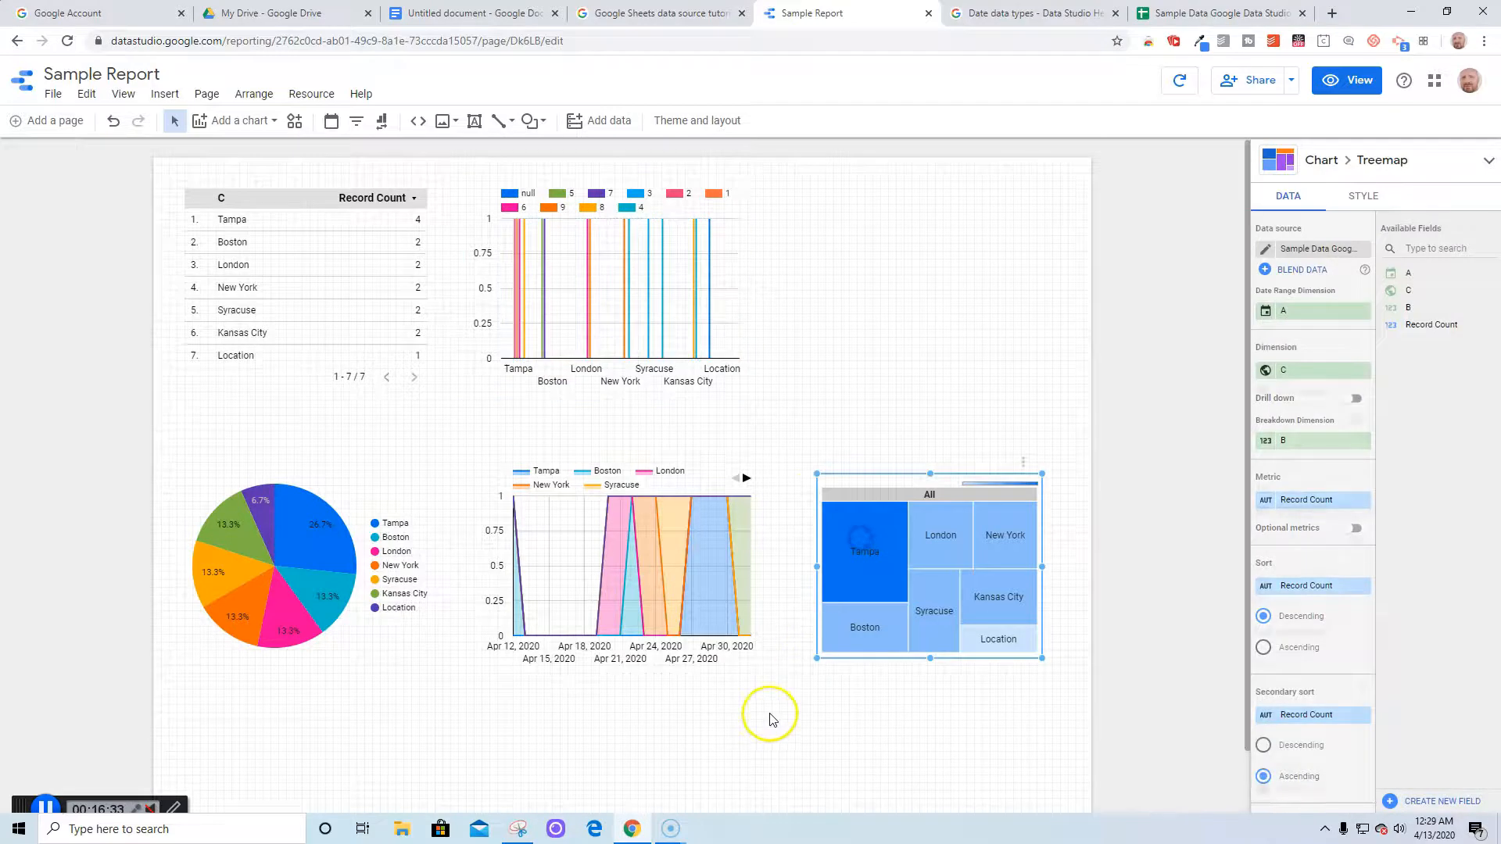
left_click(769, 715)
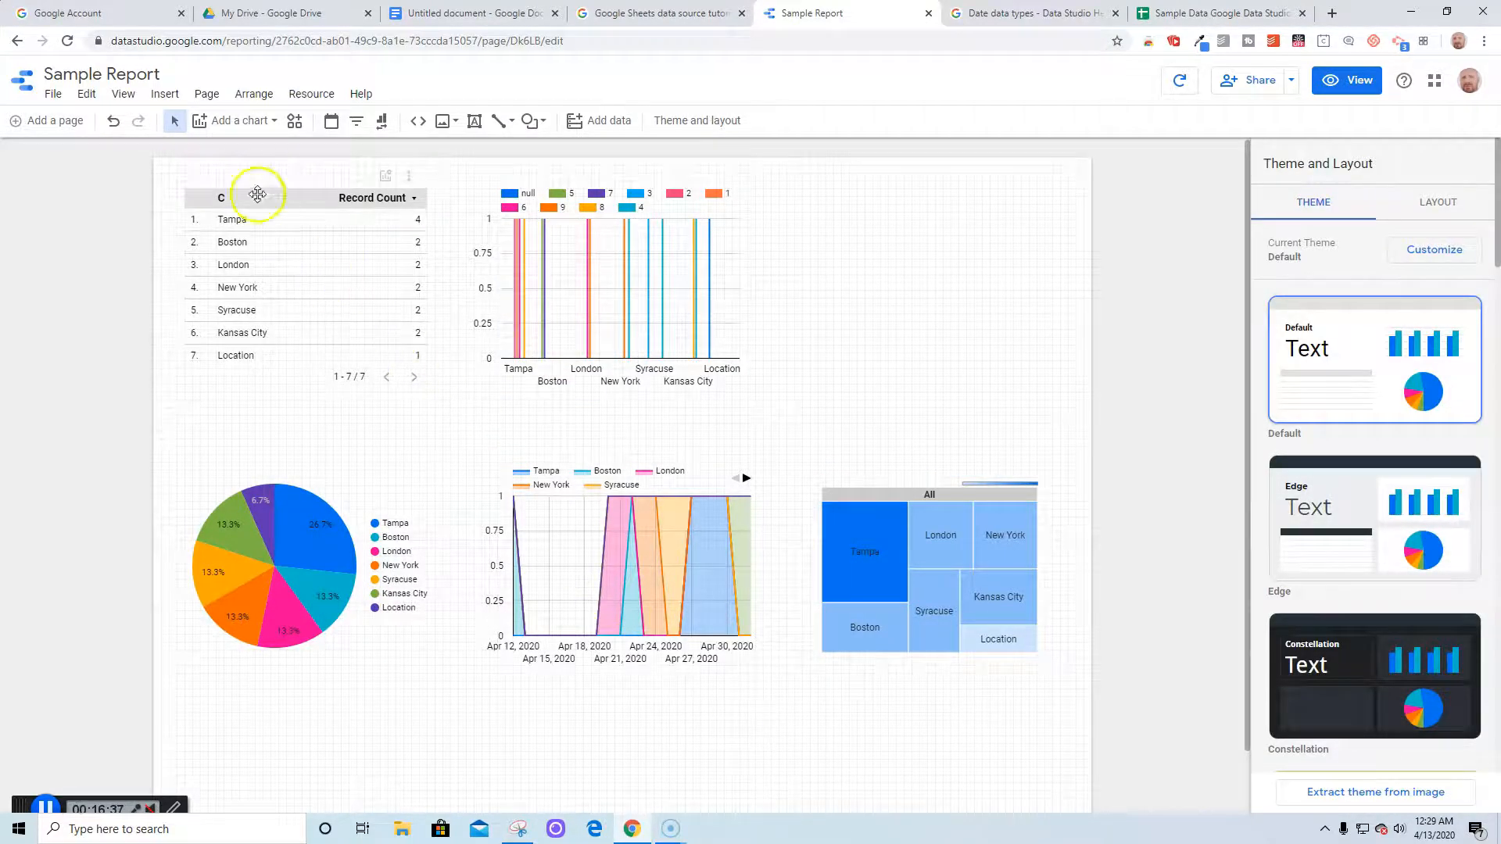
left_click(274, 120)
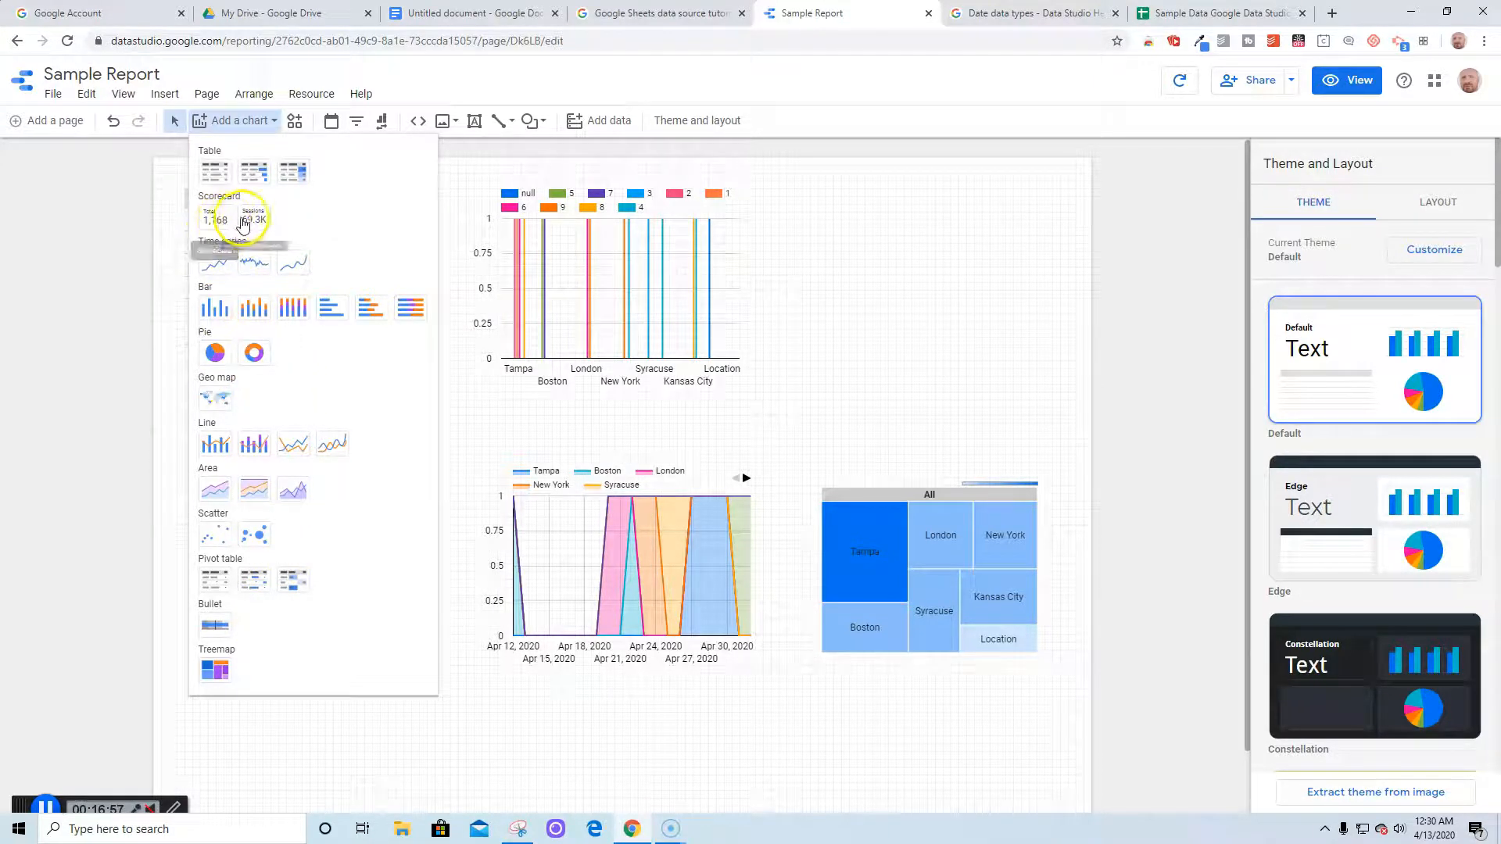
Add a Record Count scorecard (15) right of the bar chart and a scatter chart below it
left_click(215, 215)
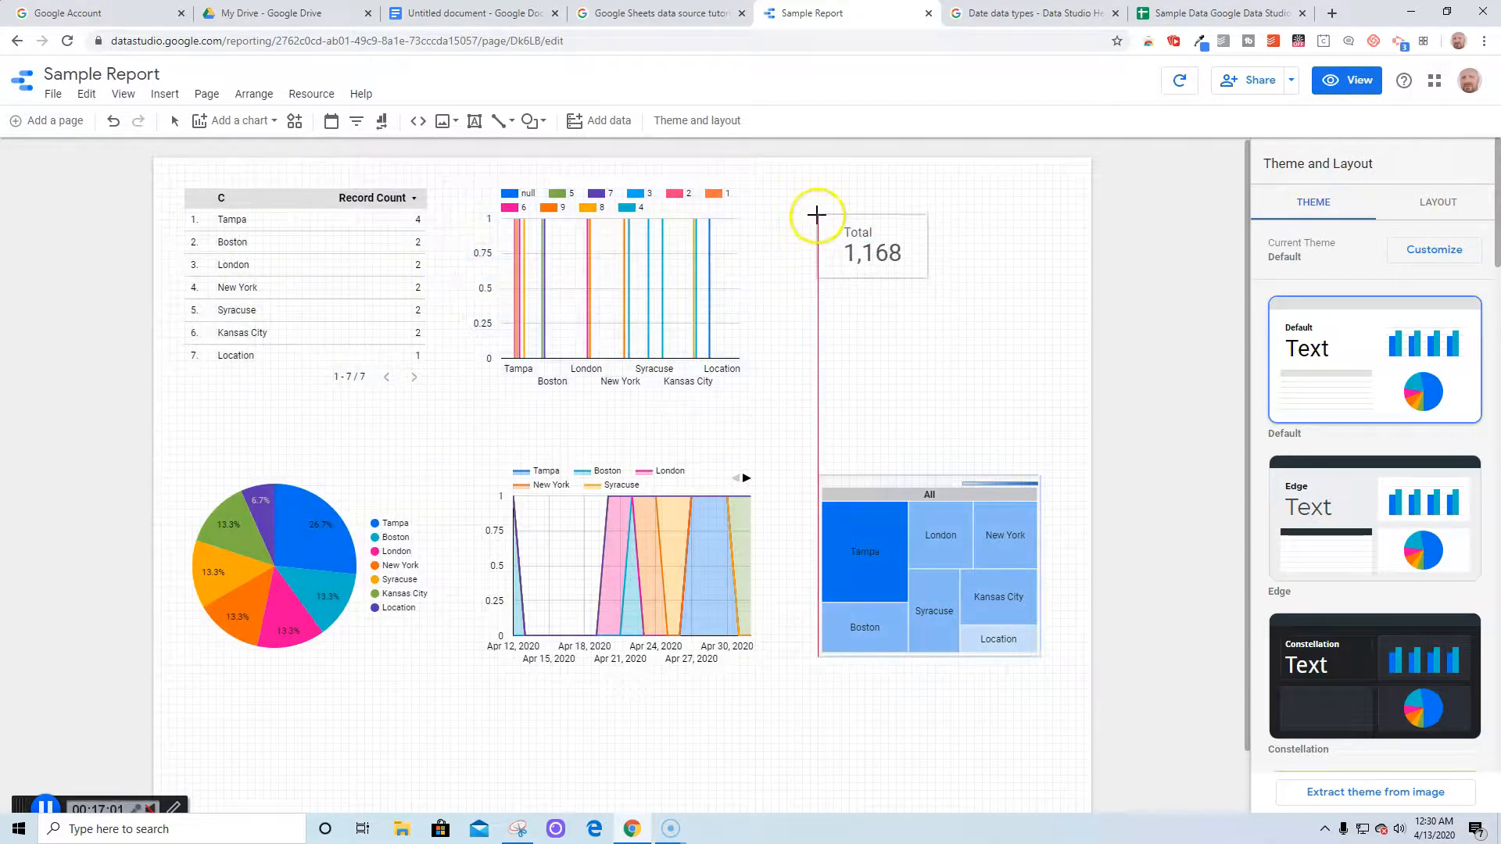
left_click(808, 205)
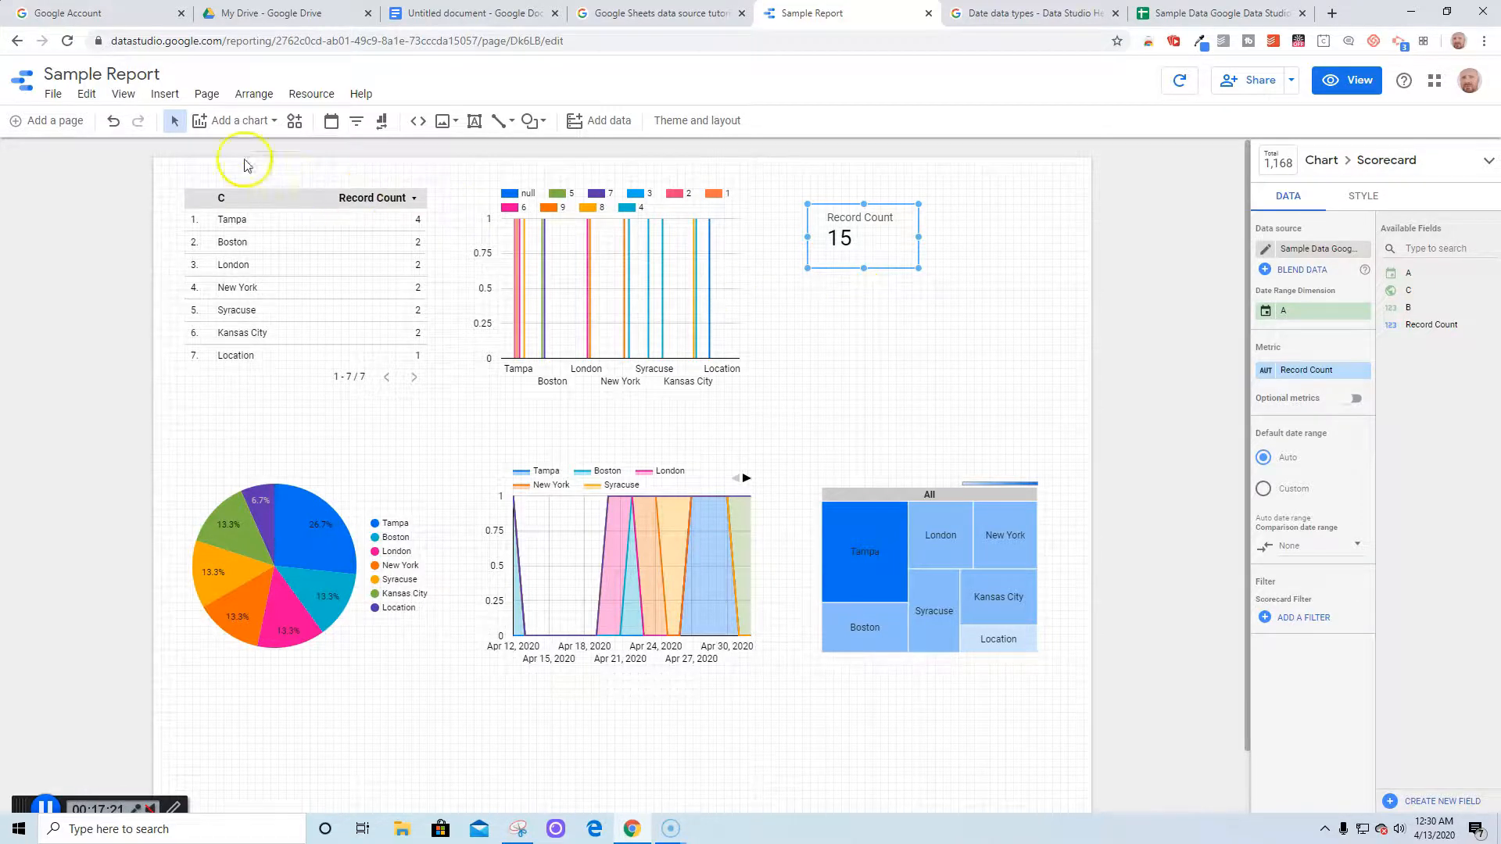
left_click(270, 121)
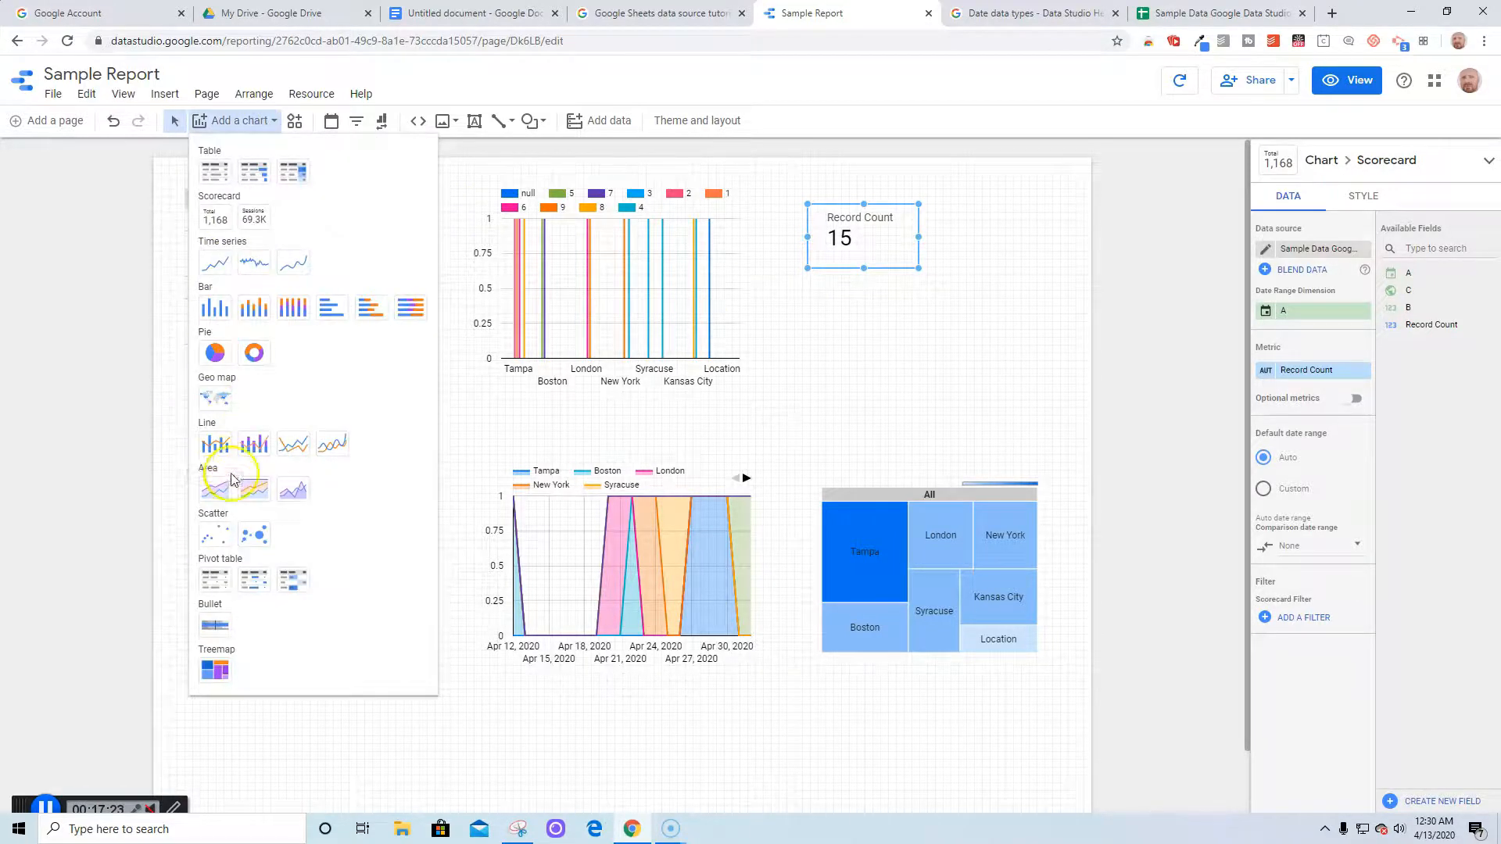
left_click(213, 535)
left_click(811, 296)
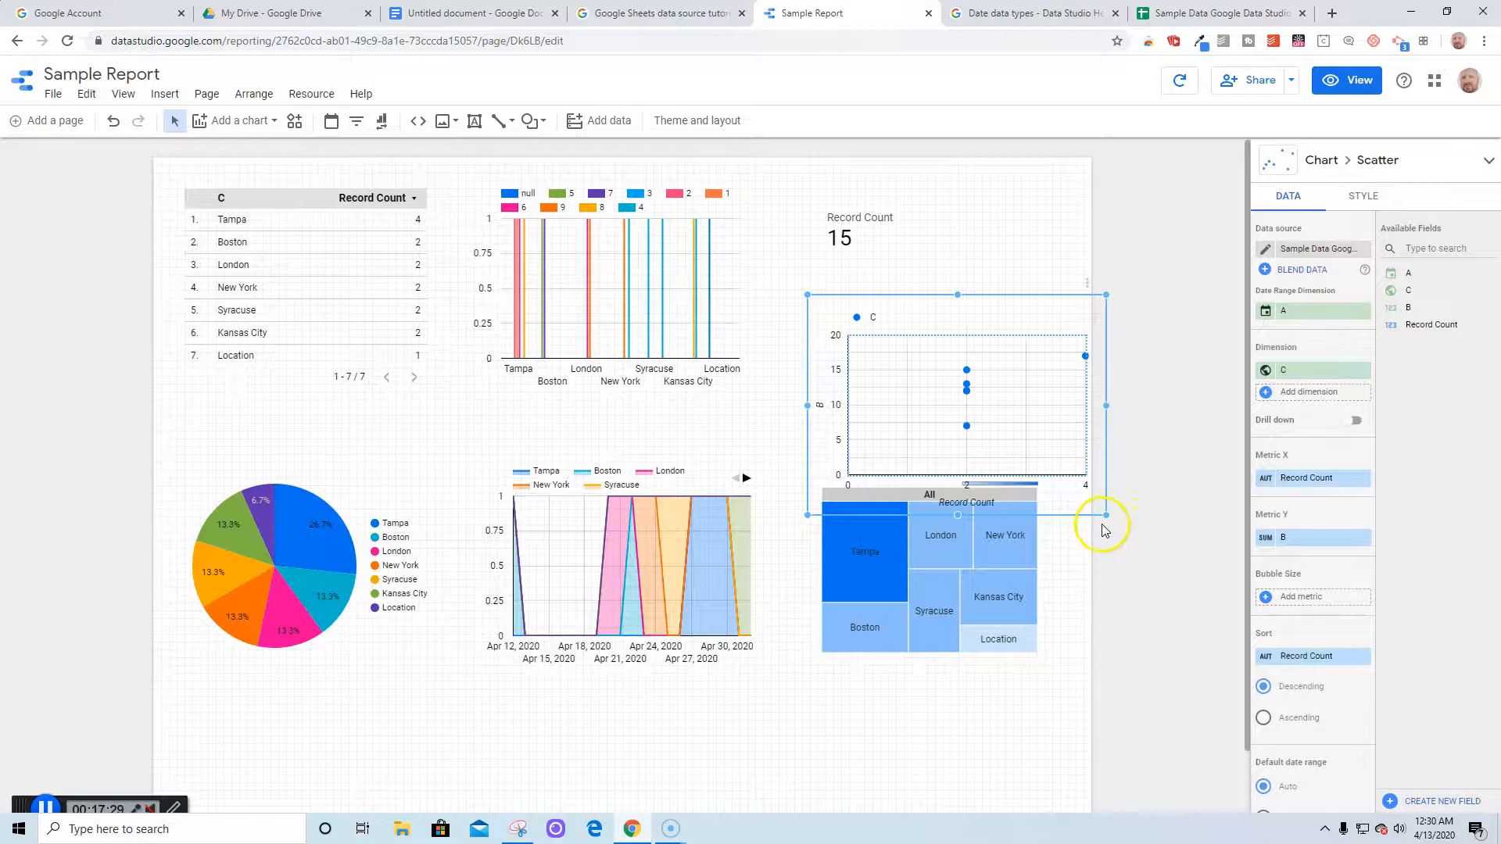
Delete the scatter chart, enlarge the Record Count scorecard, and select the city treemap
left_click_drag(1106, 513, 1023, 427)
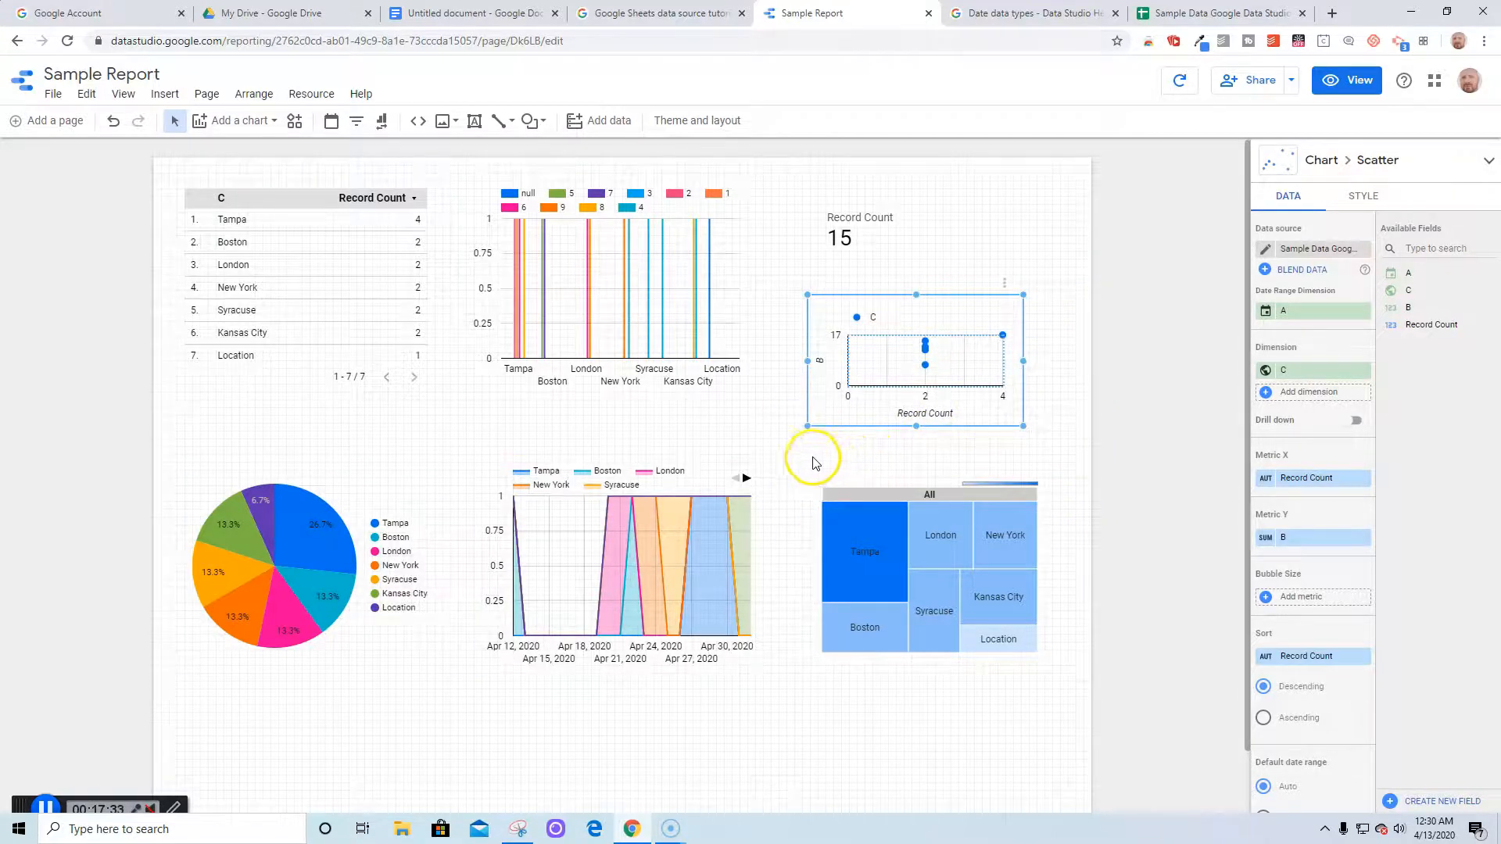
key("Delete")
left_click(850, 210)
left_click_drag(927, 286, 1044, 373)
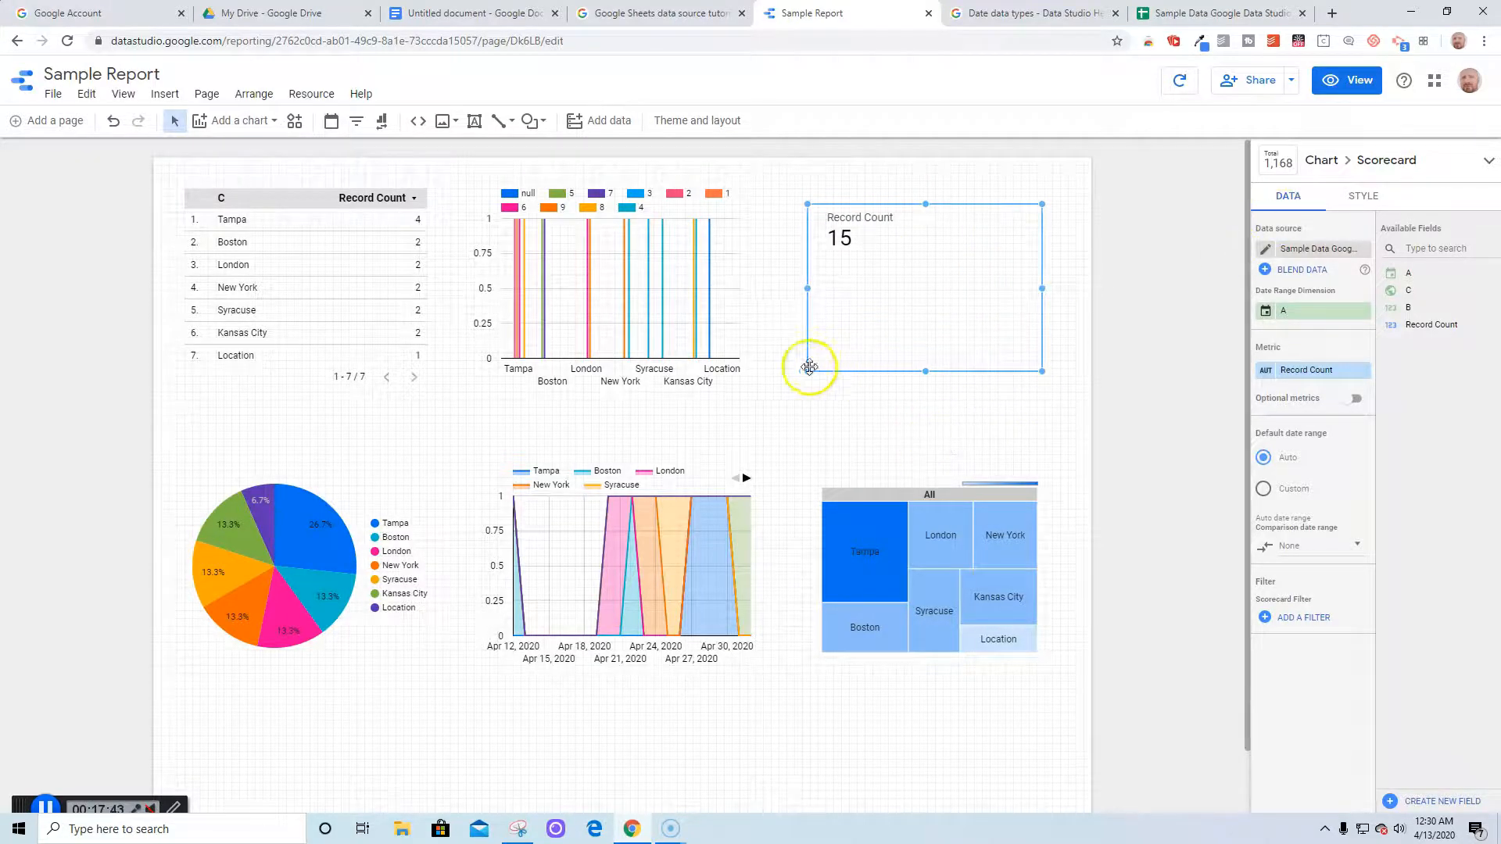
left_click(827, 427)
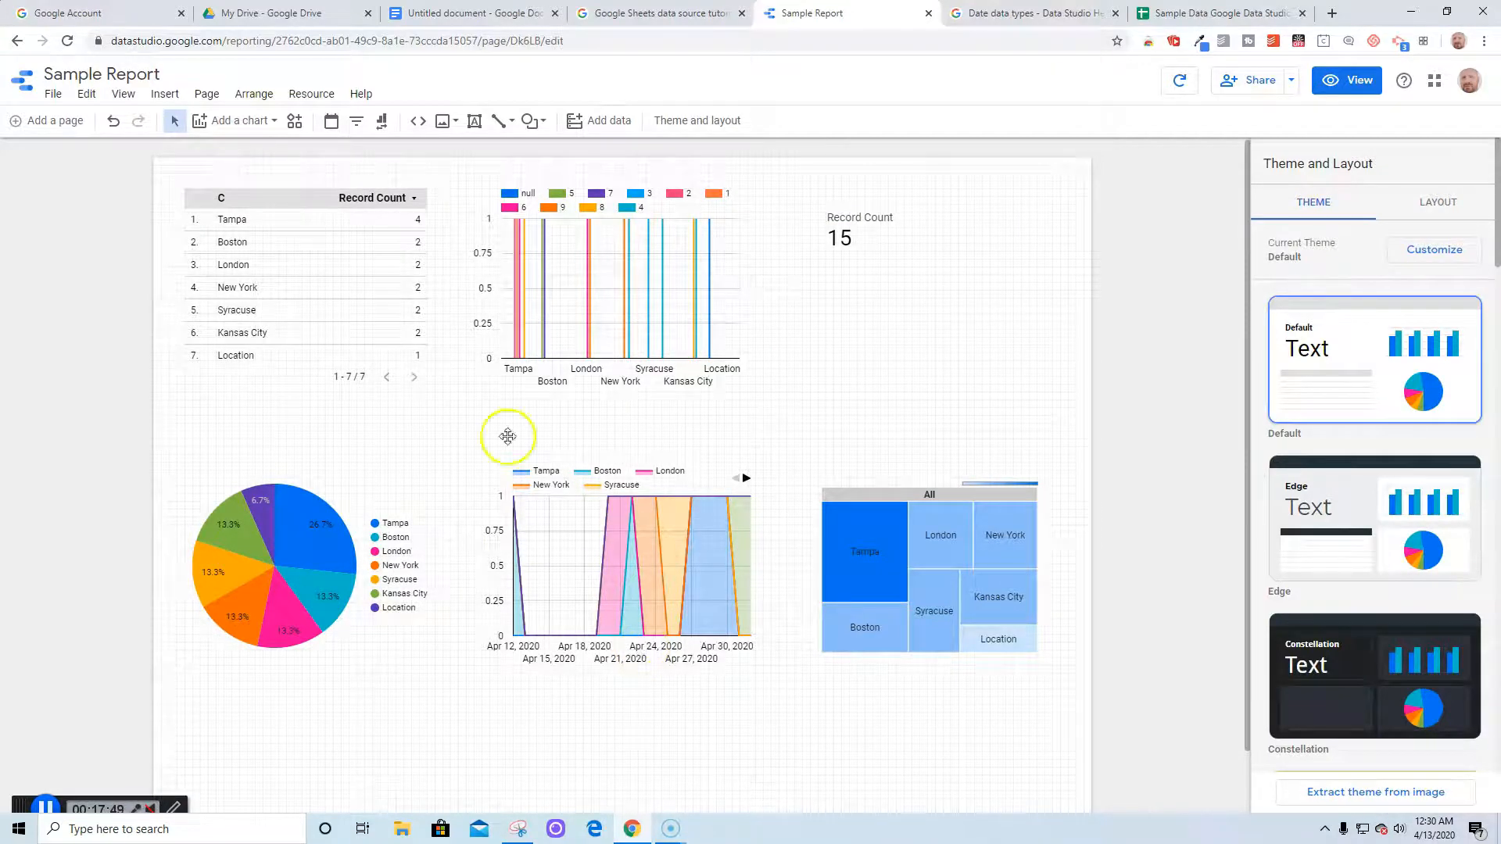
left_click(877, 579)
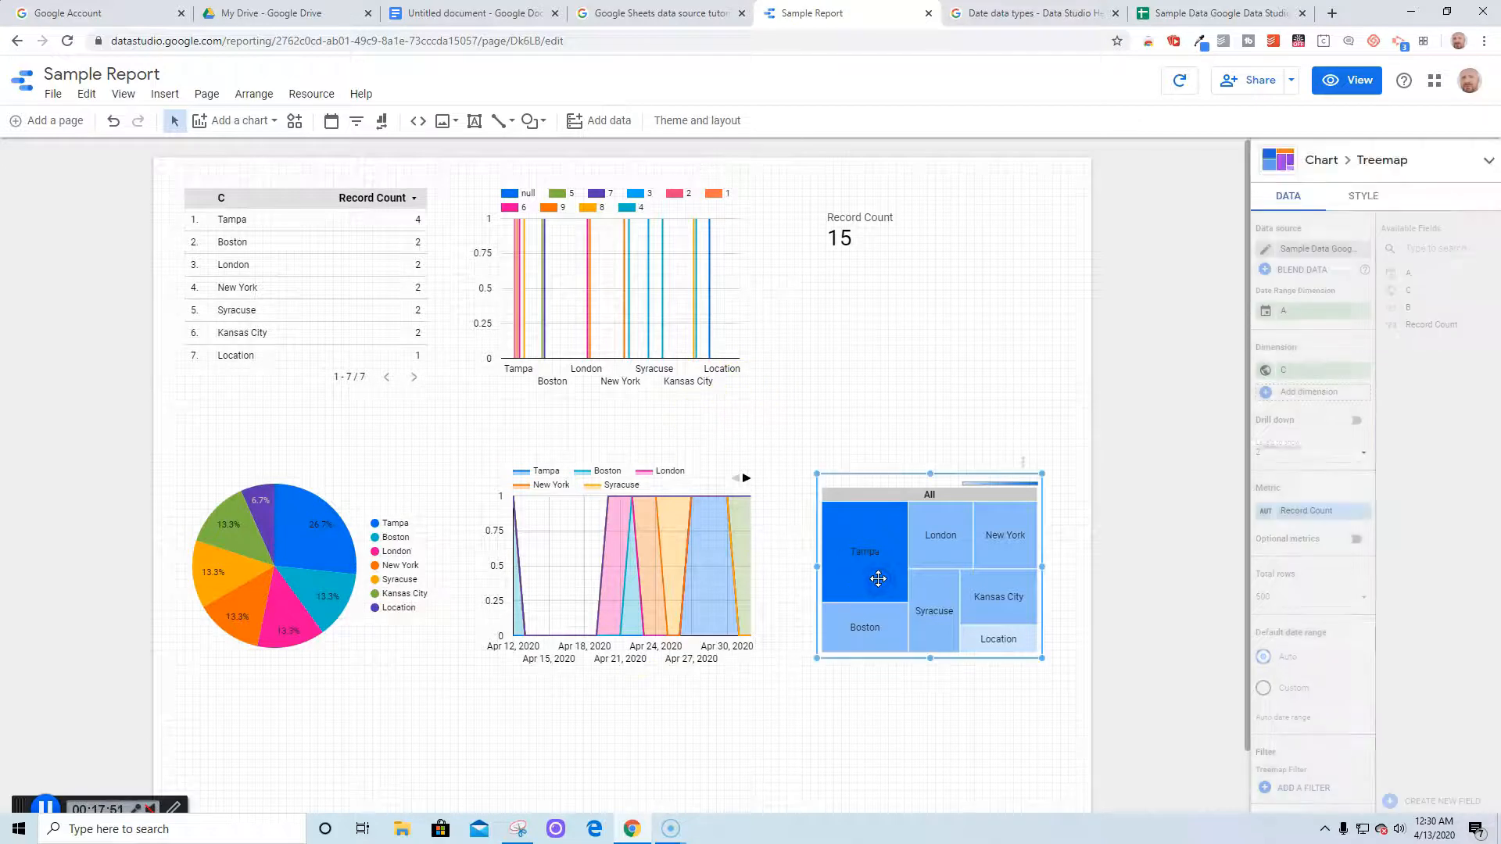
Give the treemap a black background and a dark custom border colour
left_click(1364, 196)
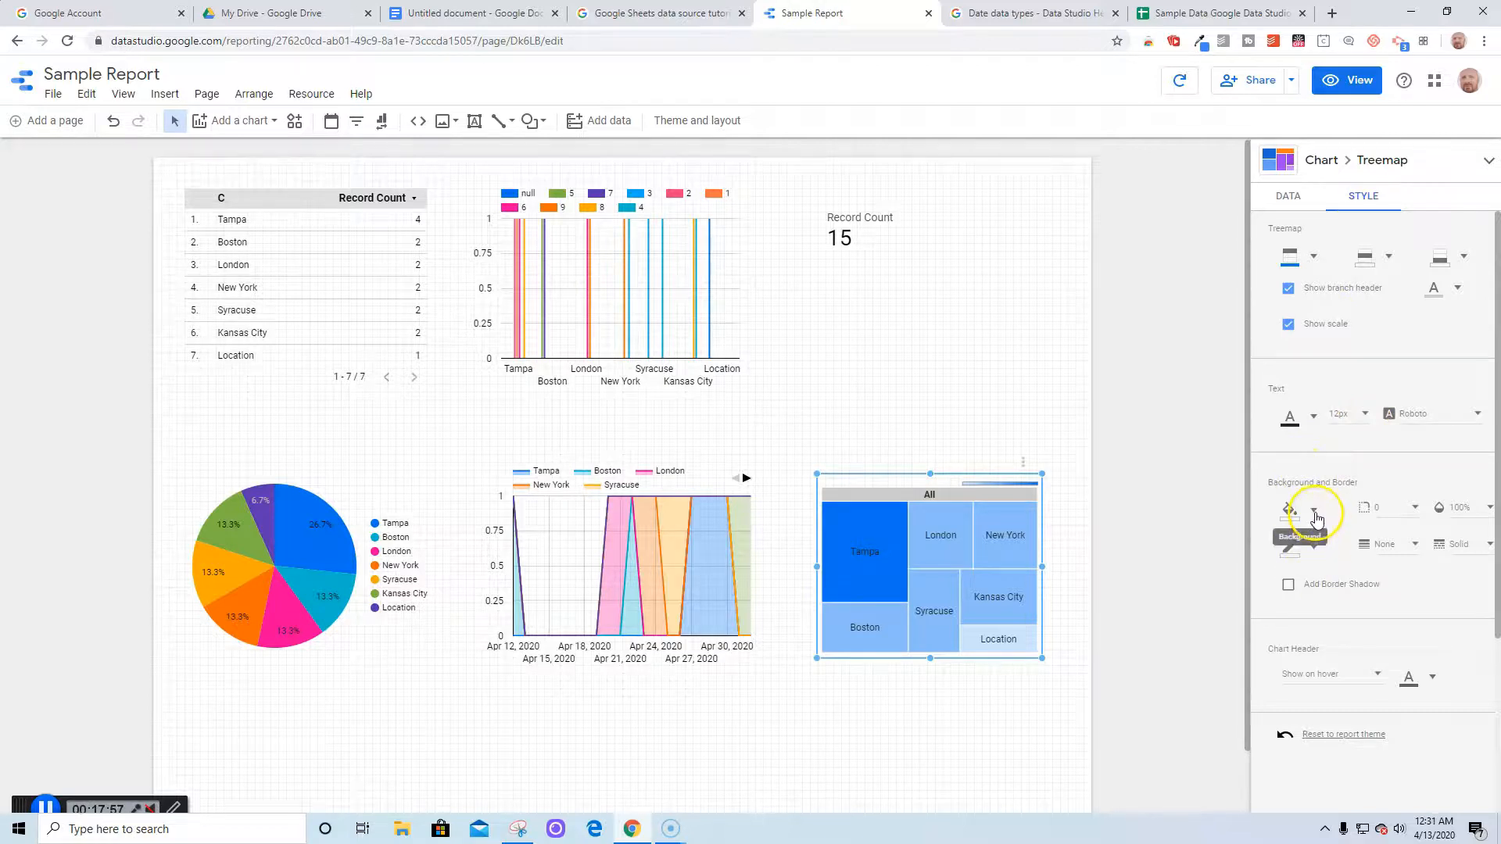
left_click(1316, 519)
left_click(1301, 395)
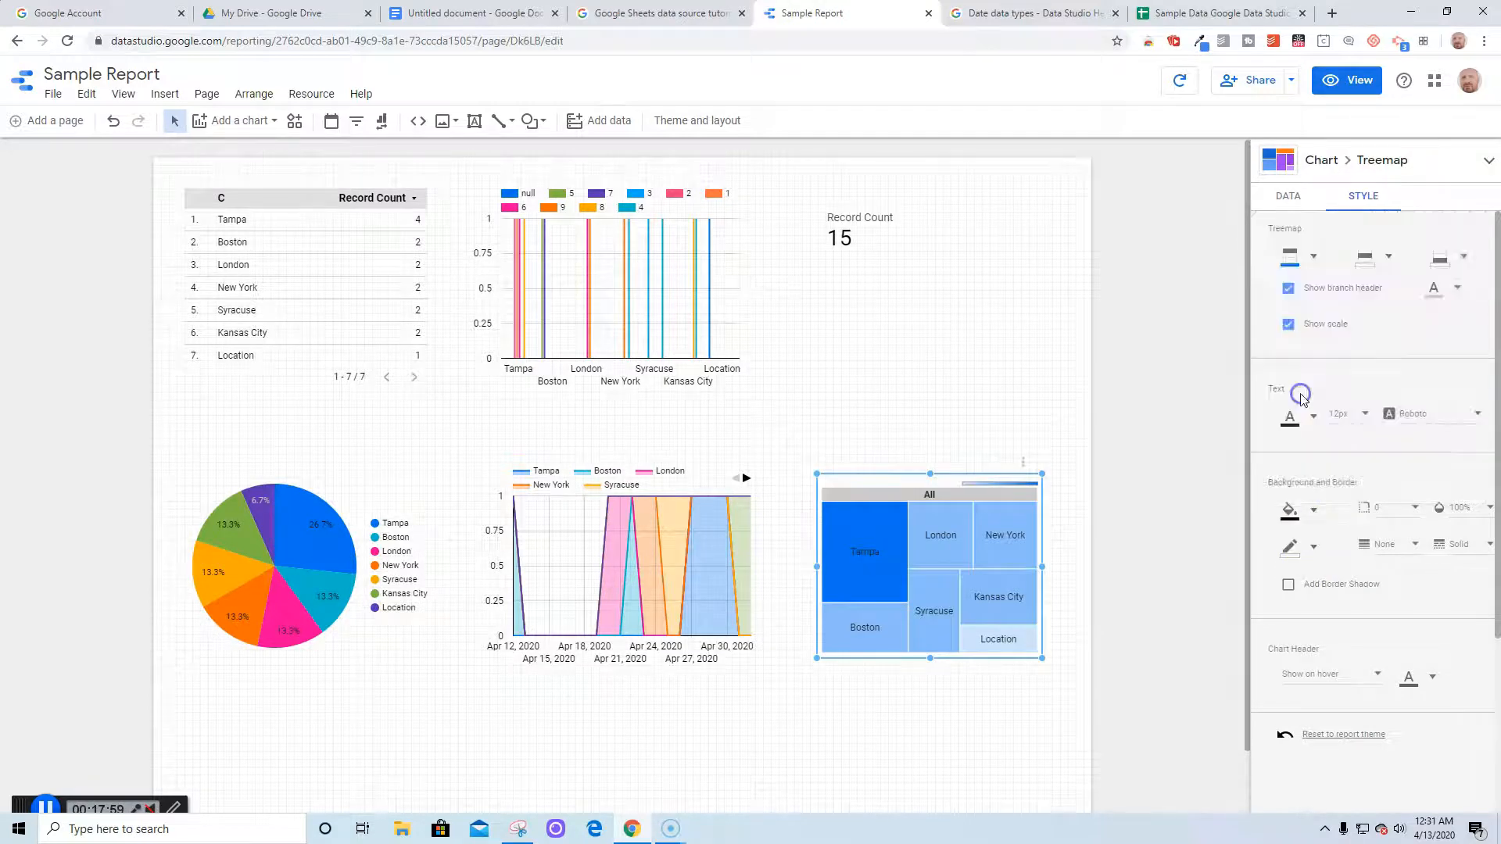
left_click(1310, 550)
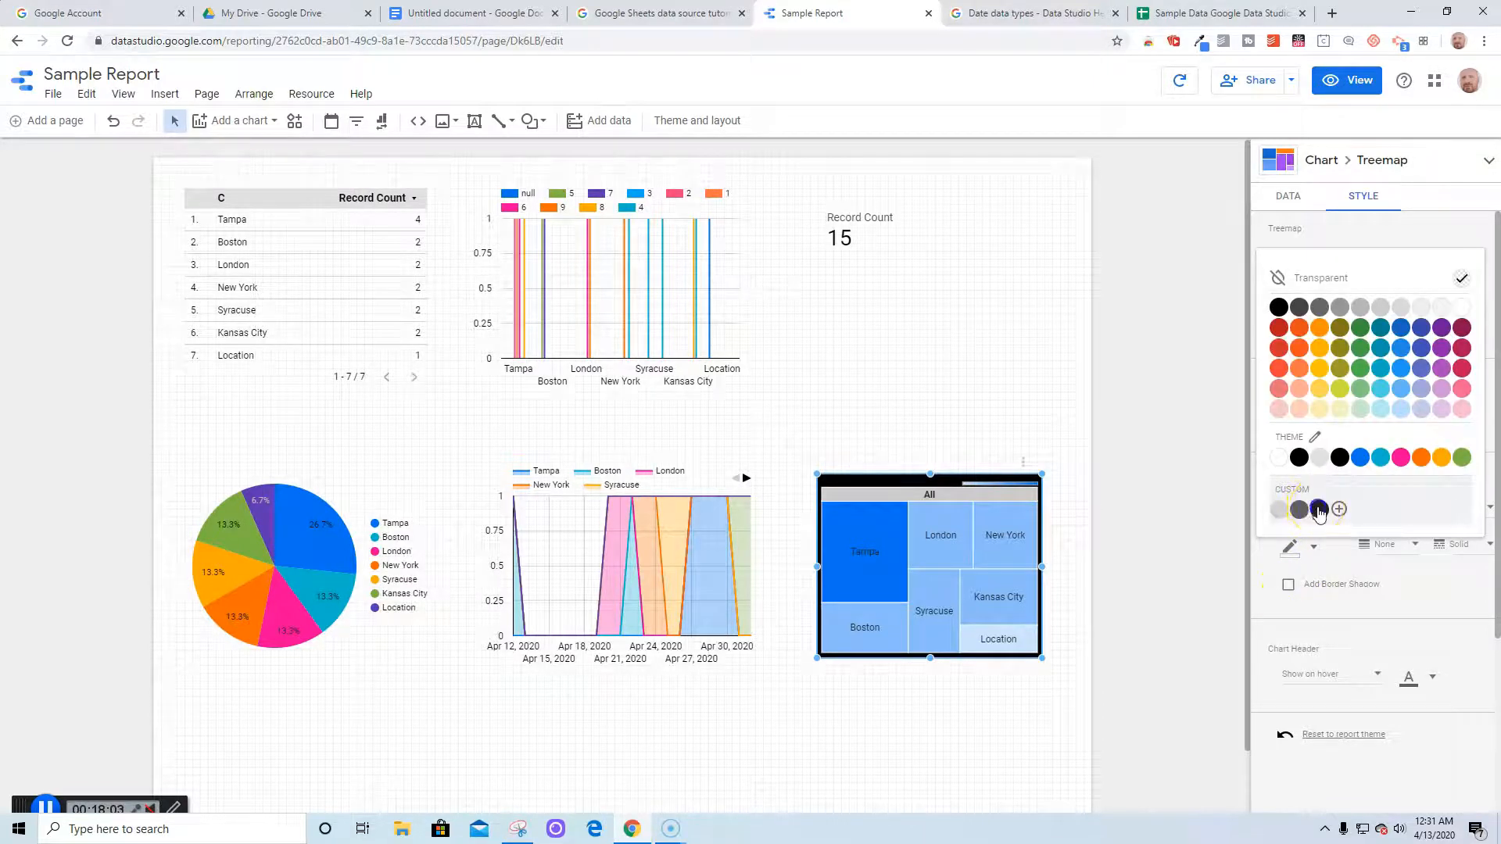
left_click(1319, 512)
left_click(1218, 626)
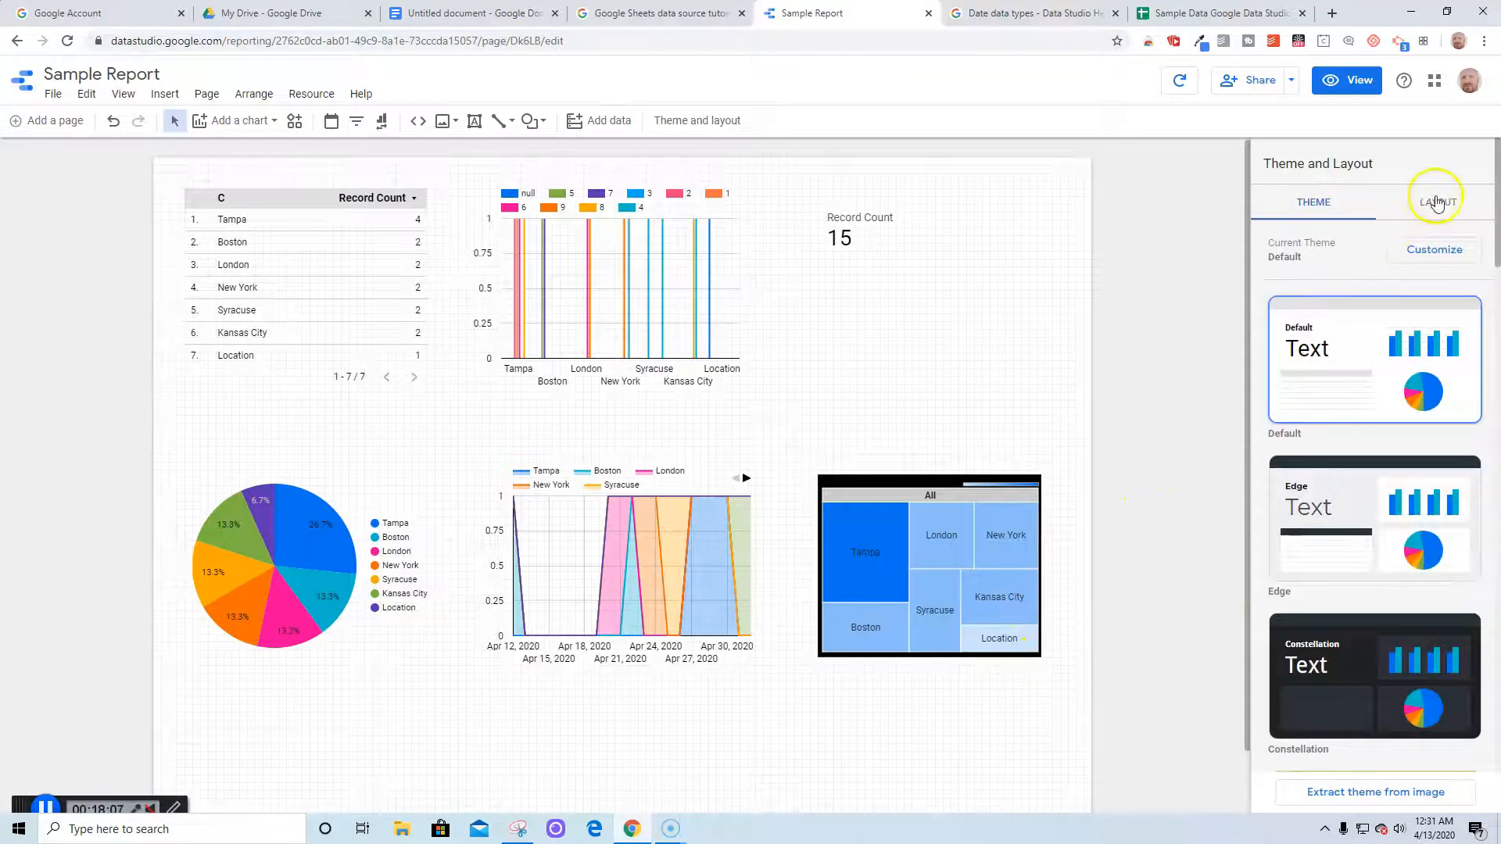
left_click(1437, 204)
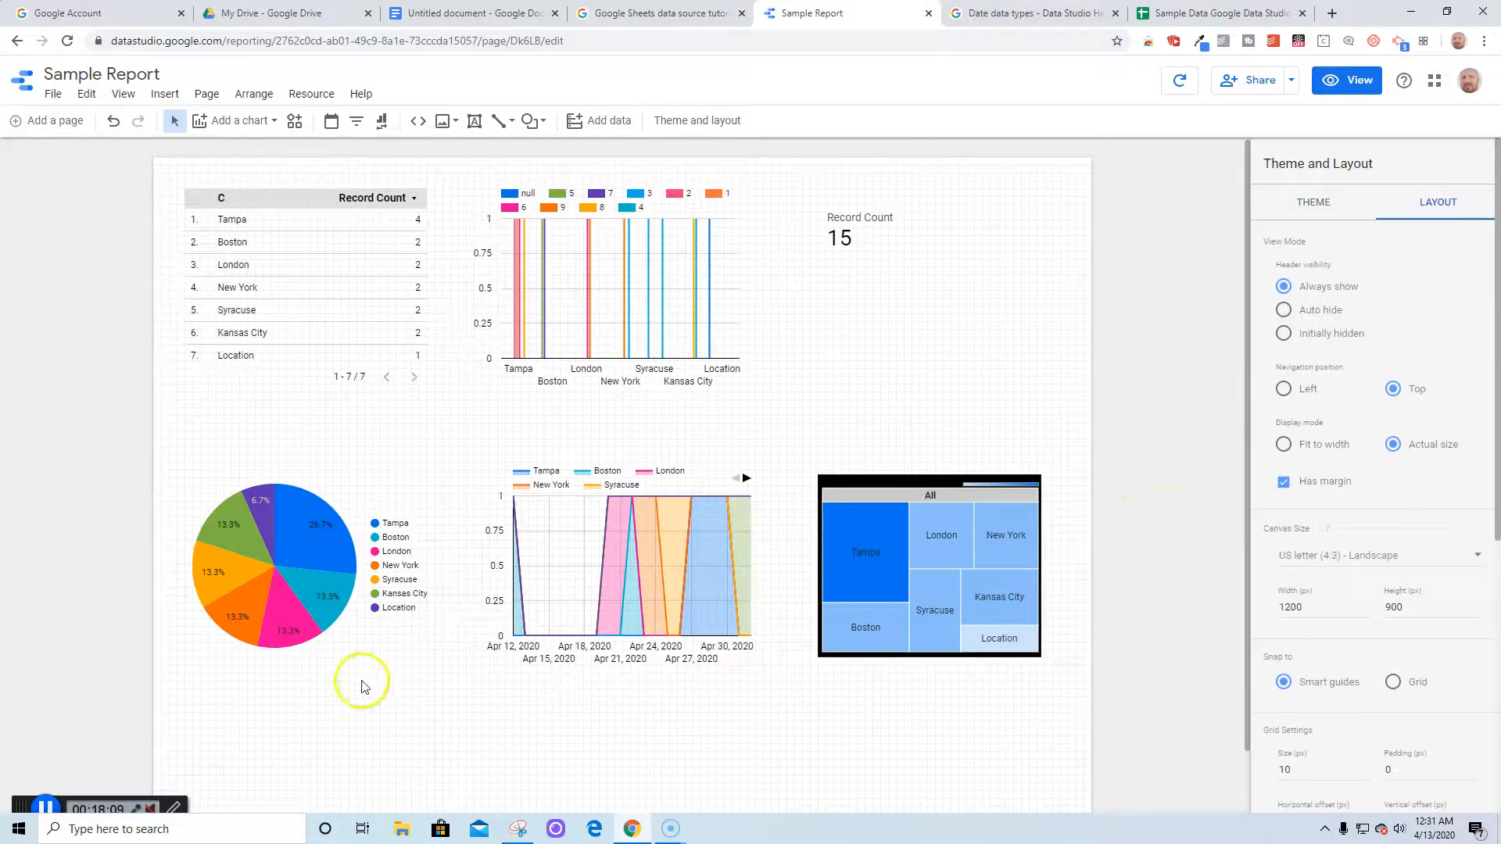
Set the city table's header font size to 18px and its label font to Roboto Condensed
left_click(297, 328)
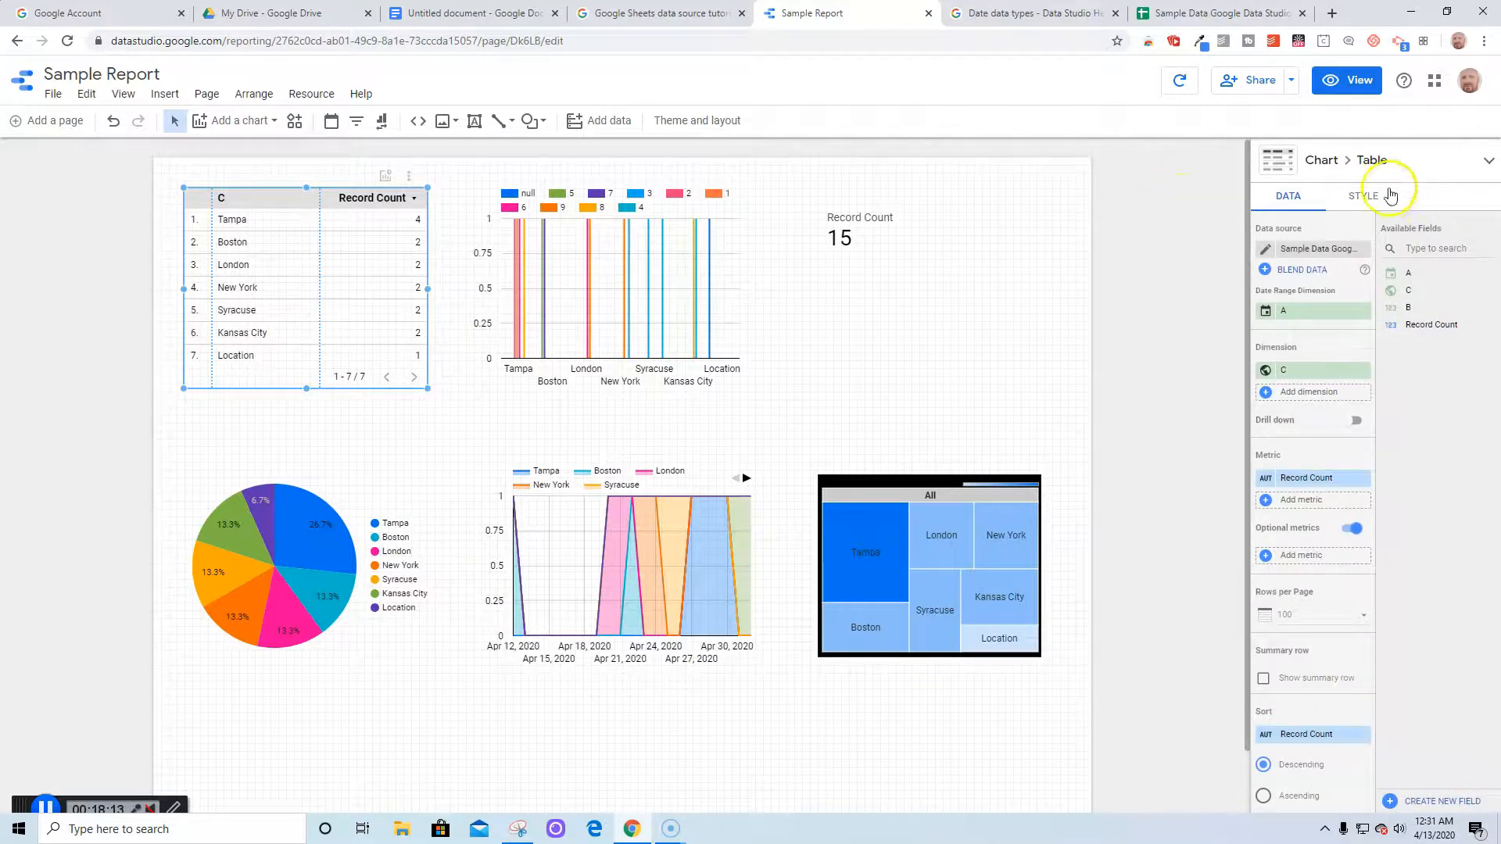
left_click(1376, 199)
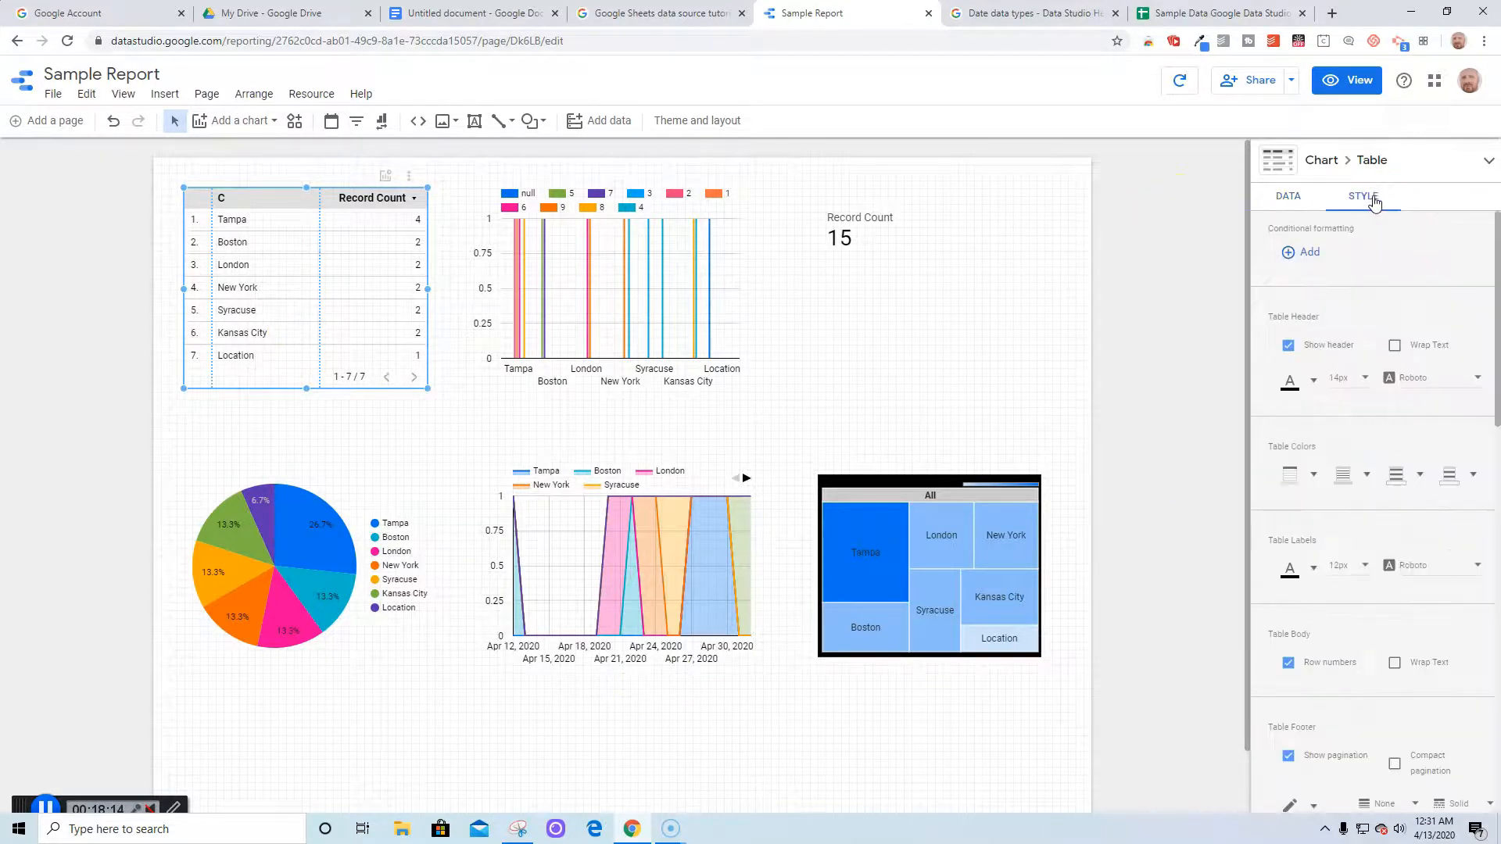
left_click(1370, 383)
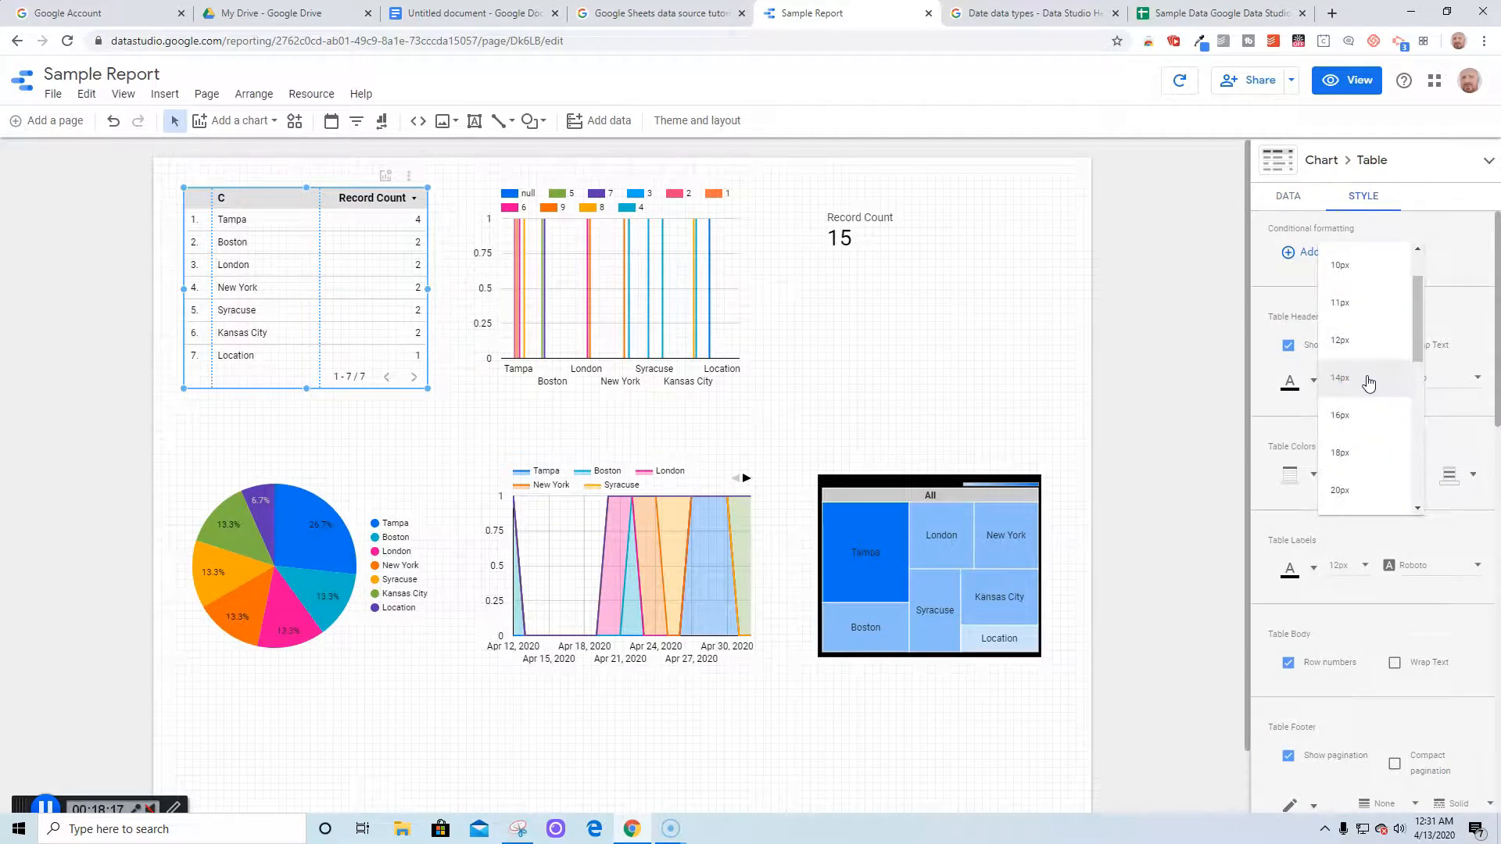
left_click(1344, 449)
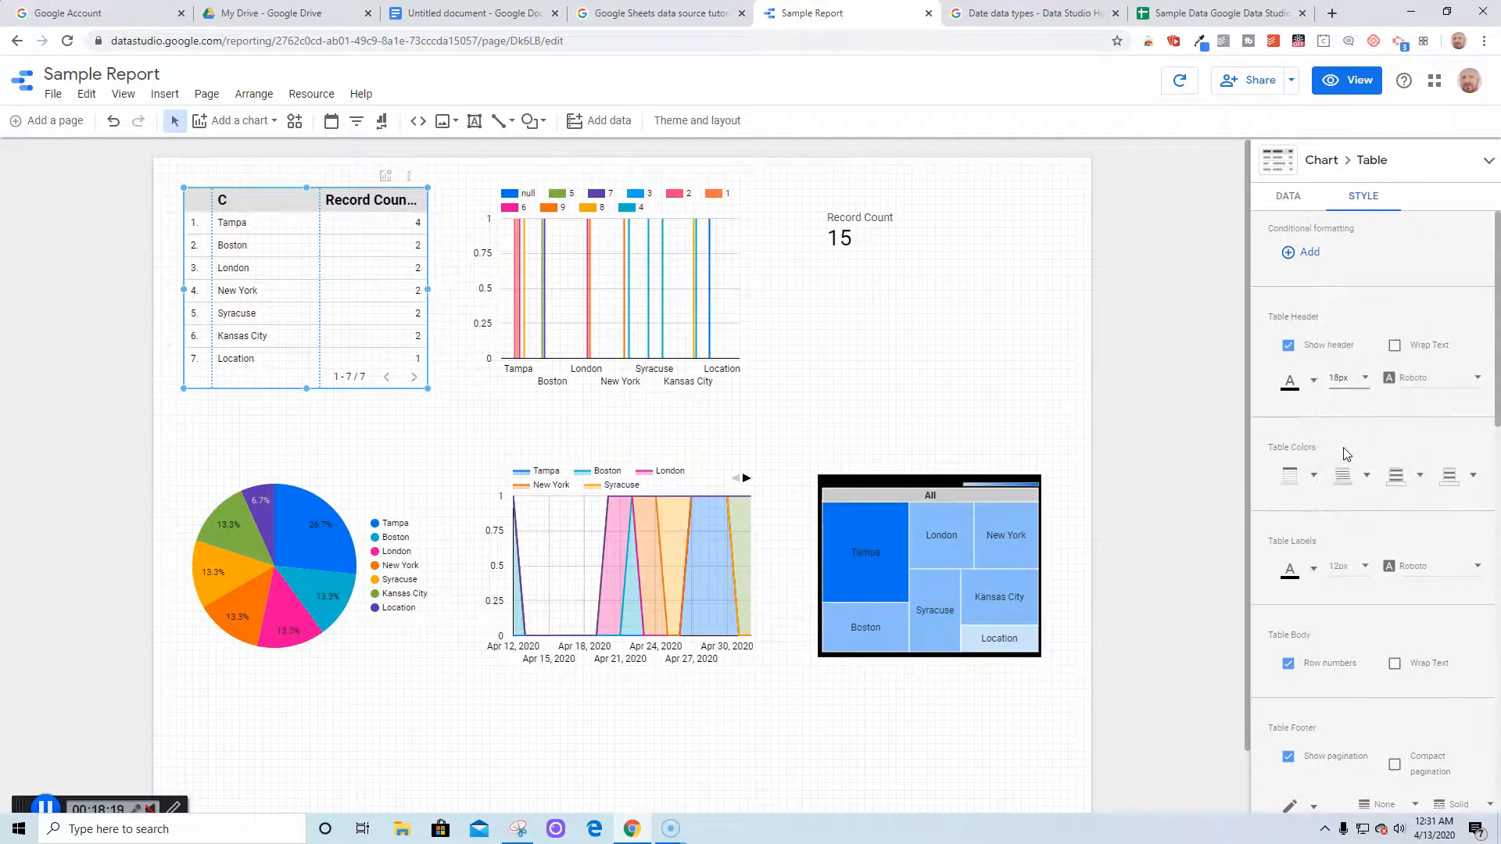
left_click(1478, 568)
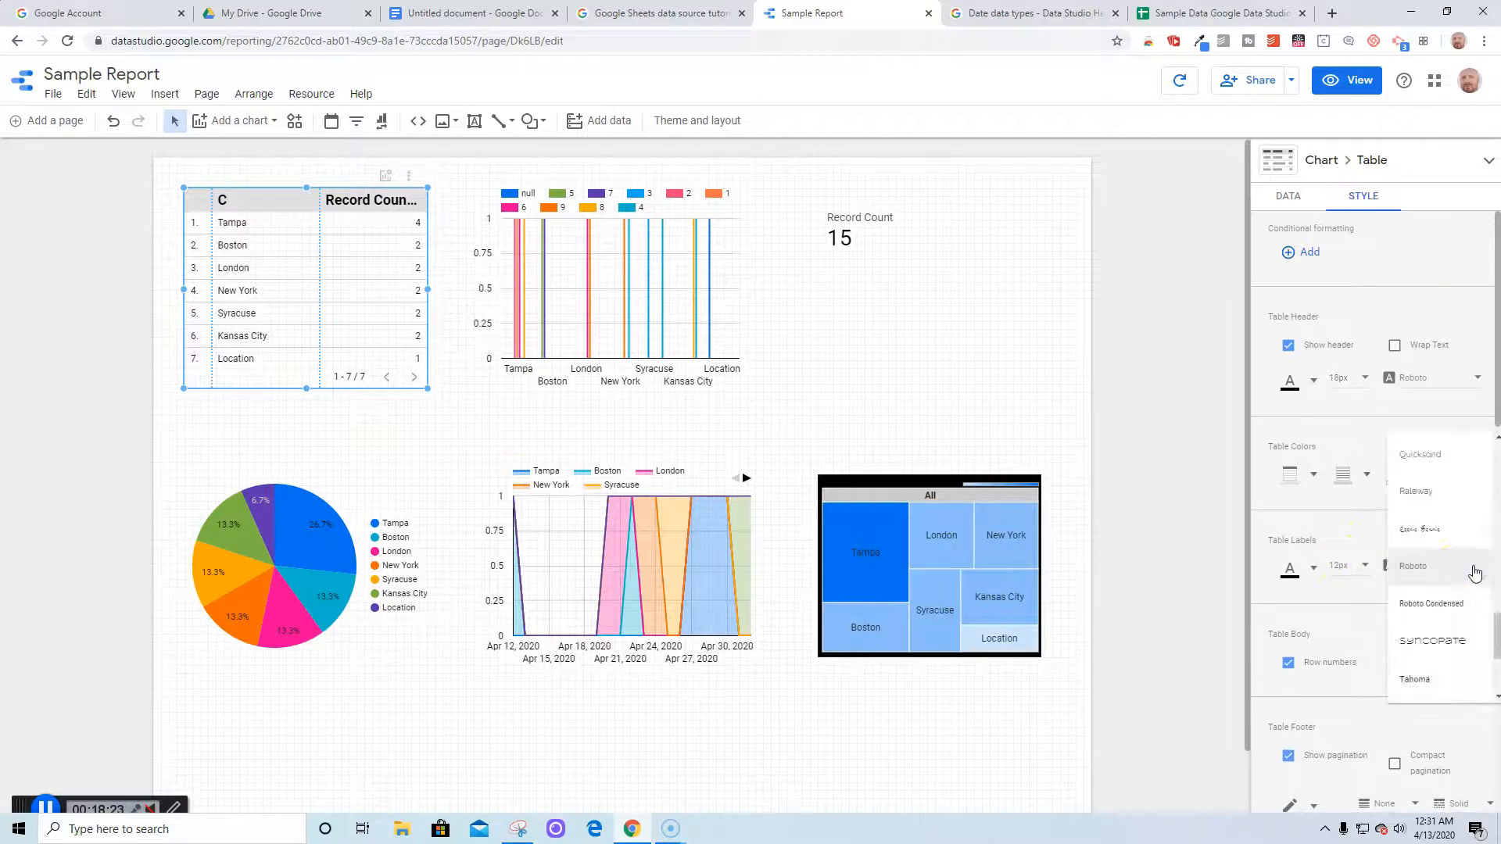
left_click(1422, 612)
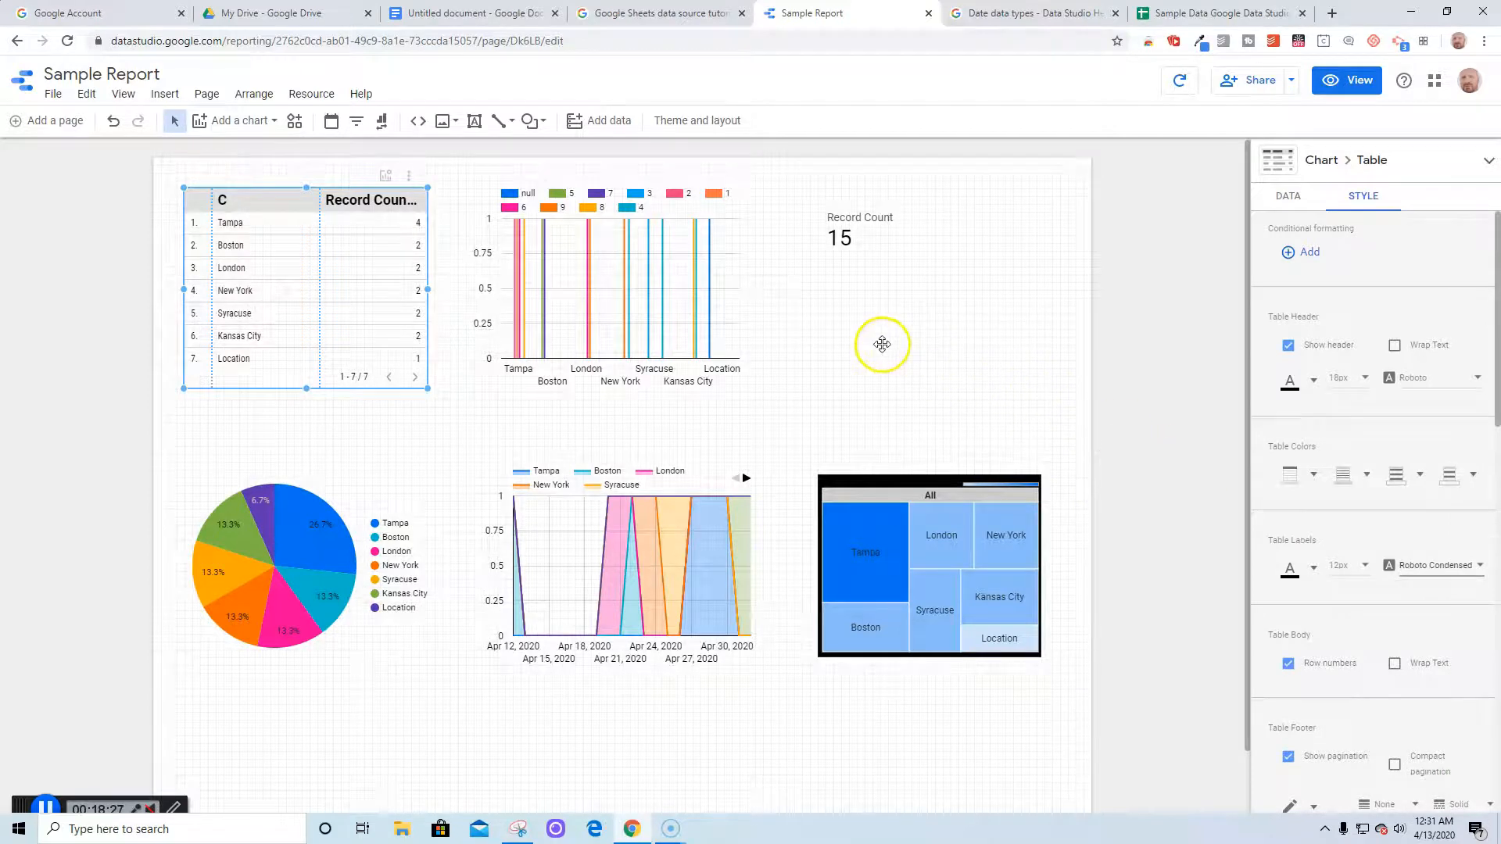
left_click(882, 344)
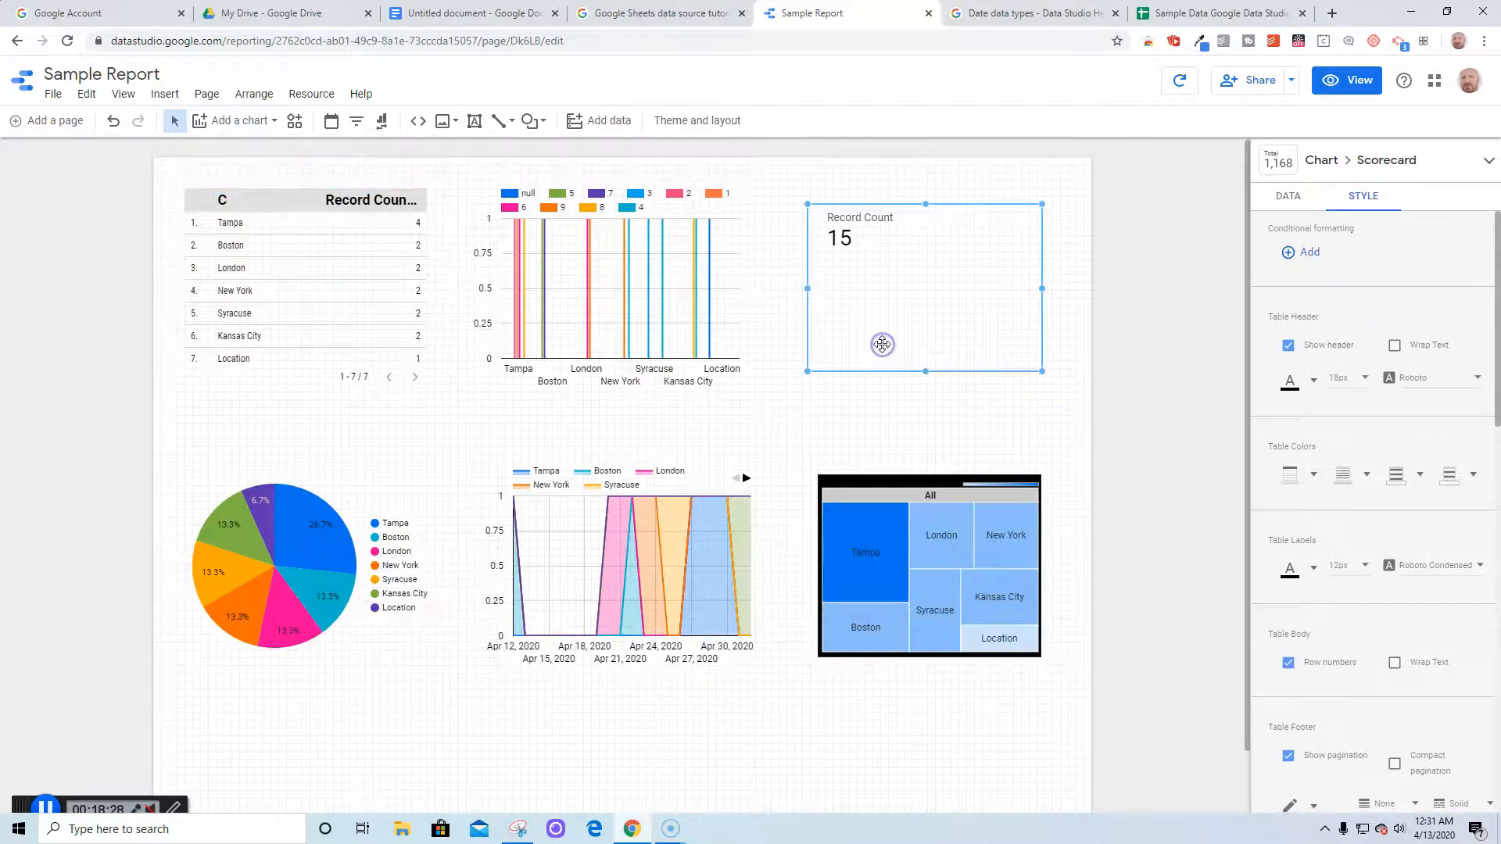
left_click(712, 435)
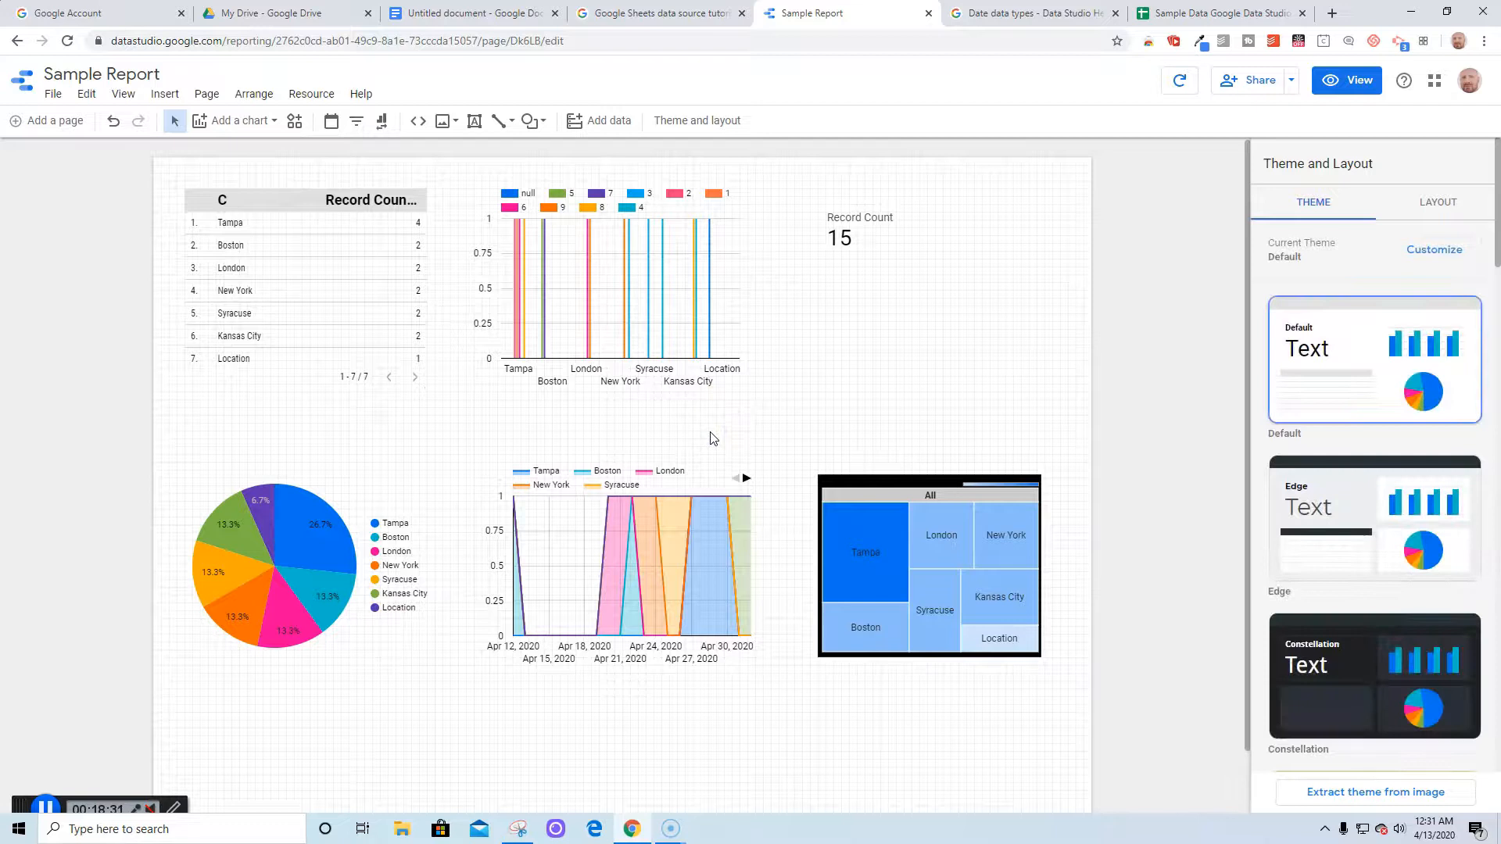
Review the report's layout settings, then return to the theme gallery with Default still applied
left_click(454, 215)
left_click(1430, 205)
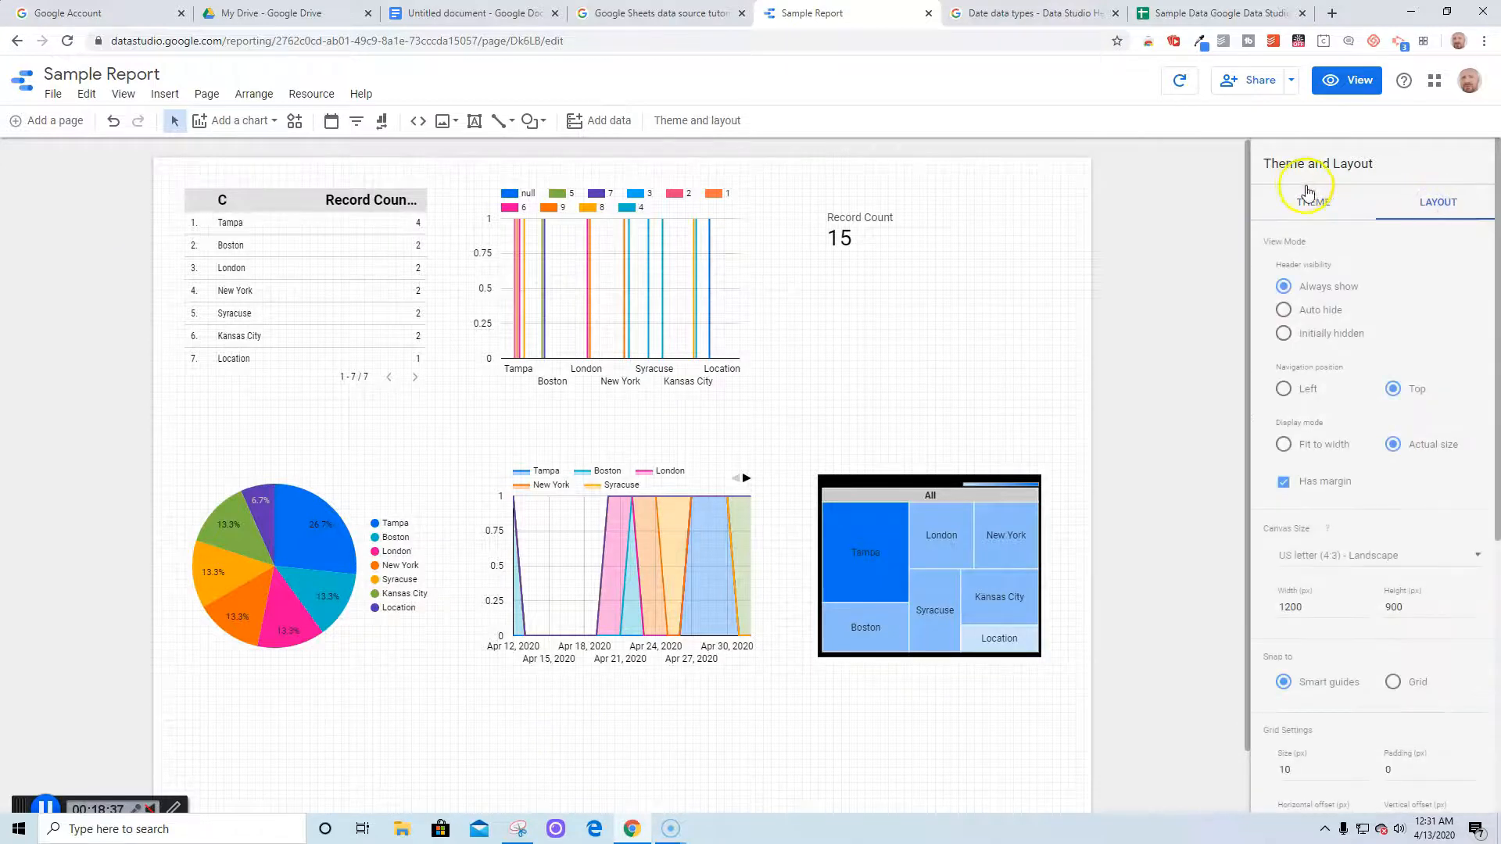
scroll(1264, 579, "down", 3)
scroll(1263, 587, "down", 2)
scroll(1263, 587, "up", 5)
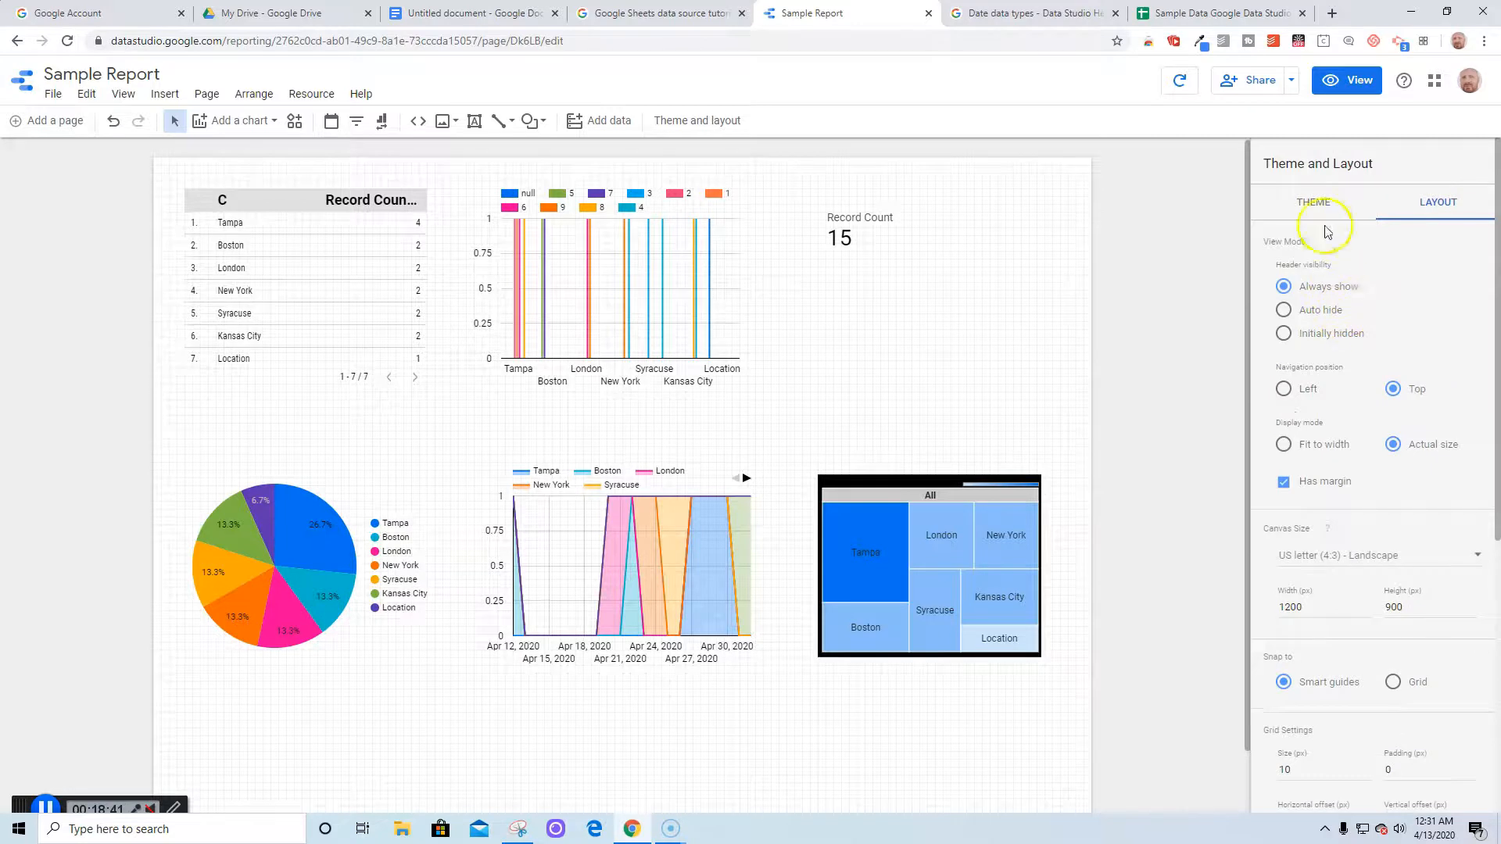
left_click(1322, 207)
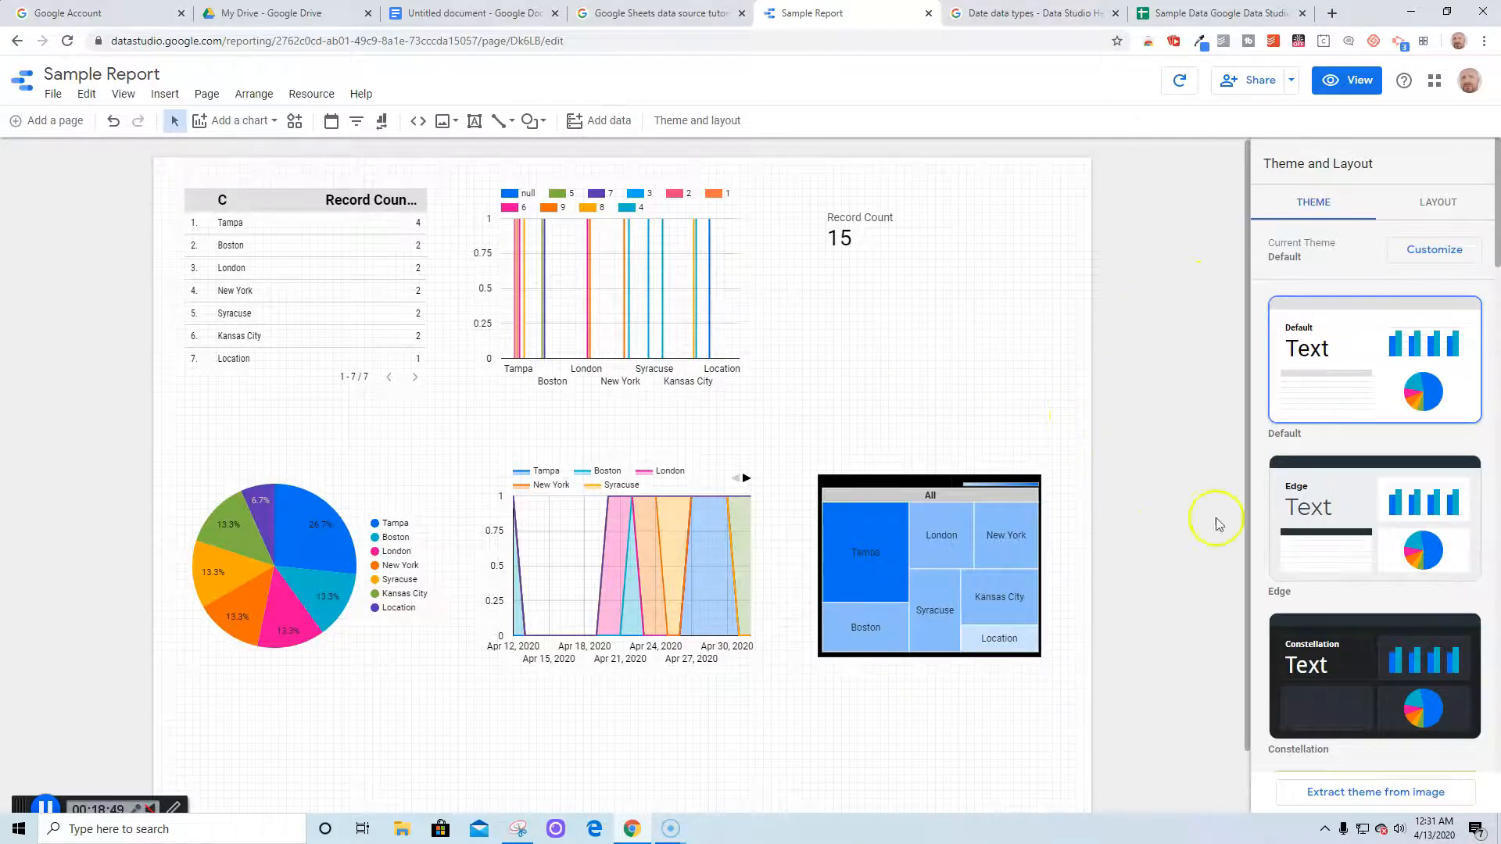
scroll(1347, 685, "down", 3)
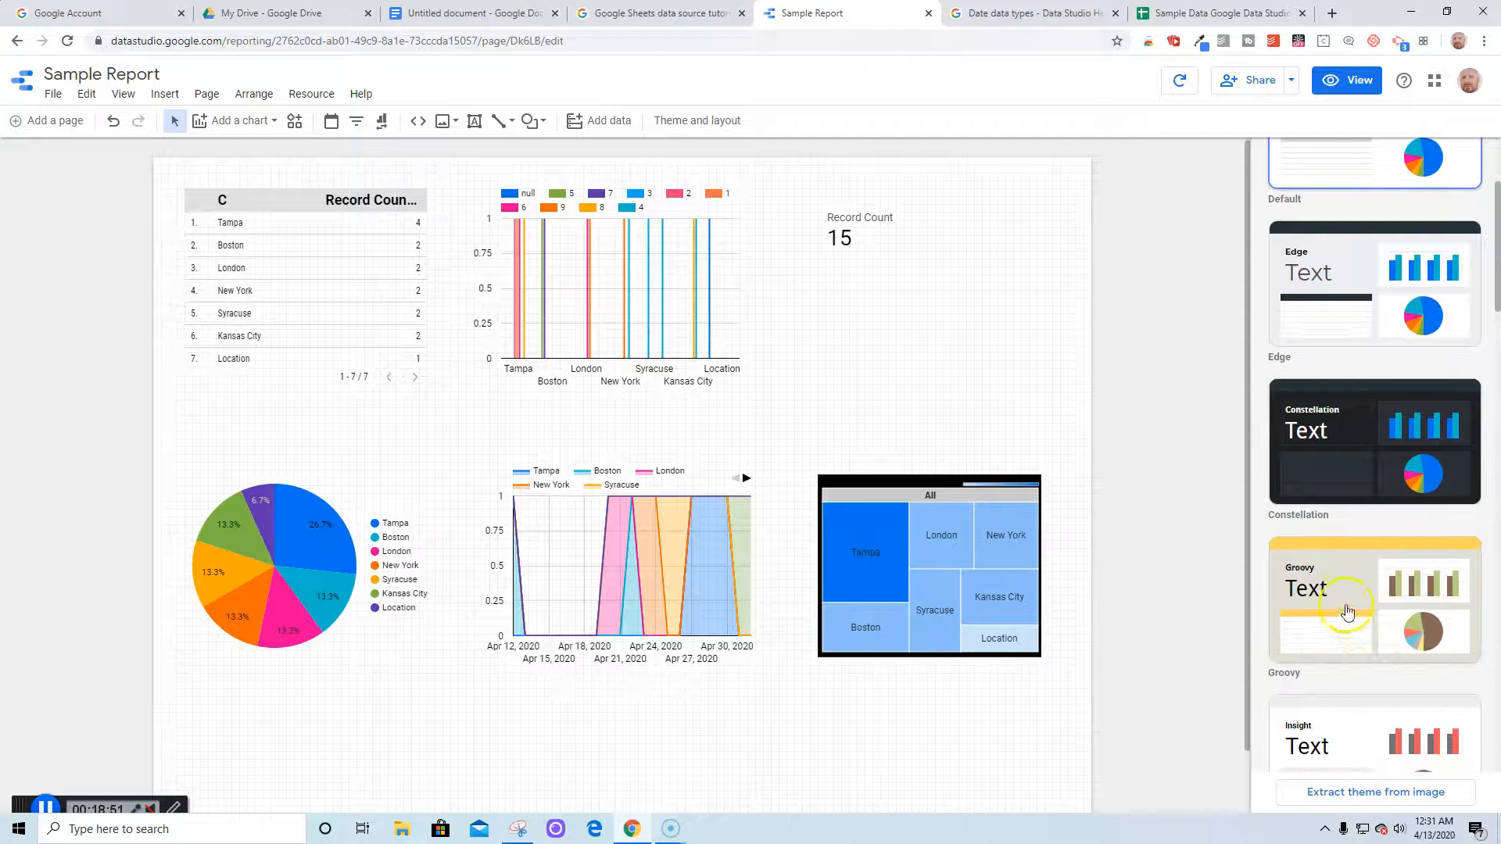
Preview the Groovy, Insight, Harvest and Pop! themes, then apply the dark Constellation theme
left_click(1374, 468)
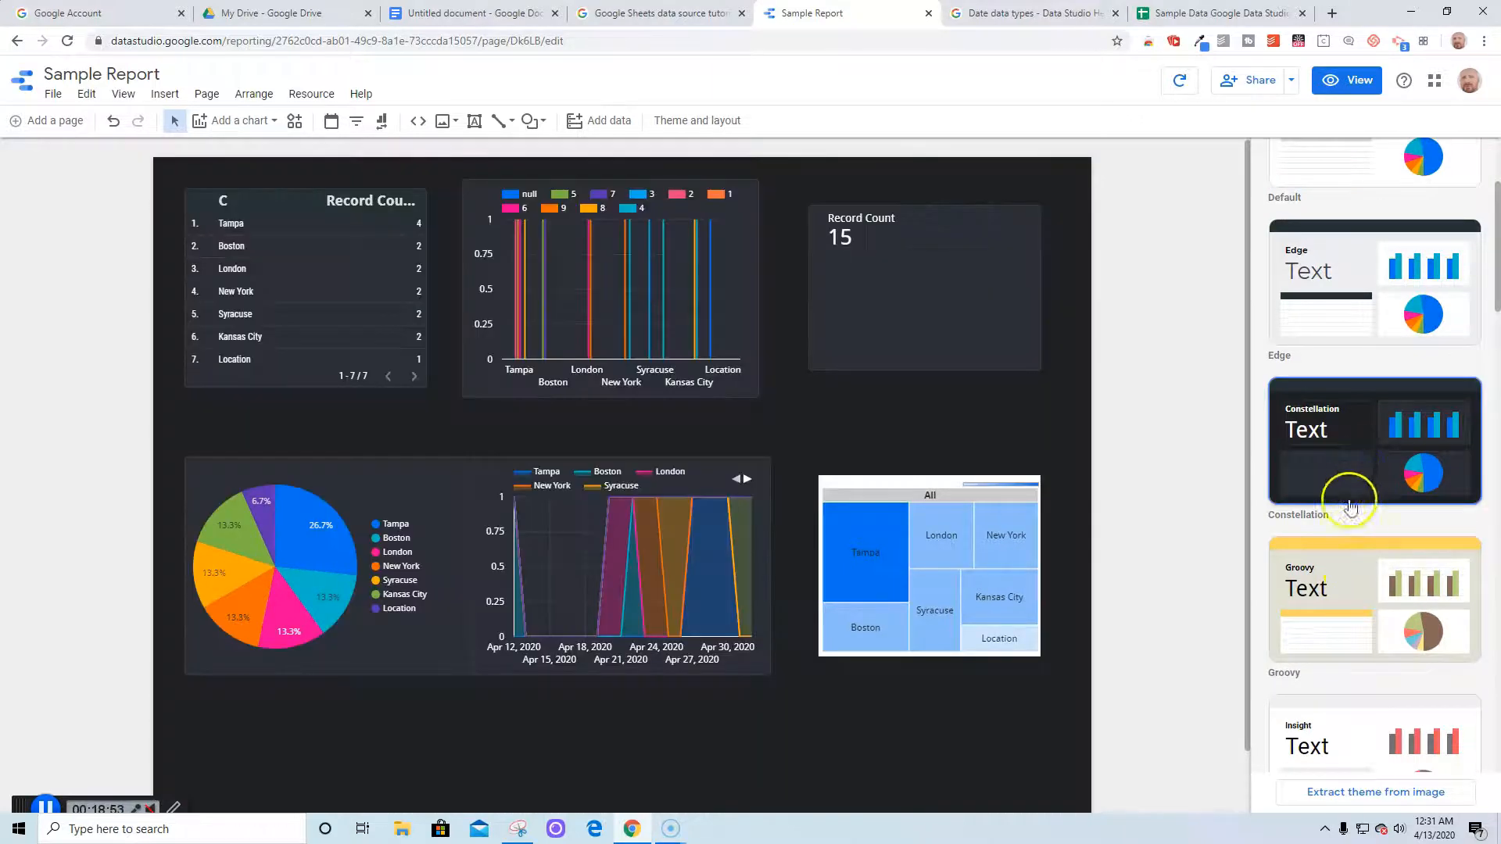
left_click(1340, 596)
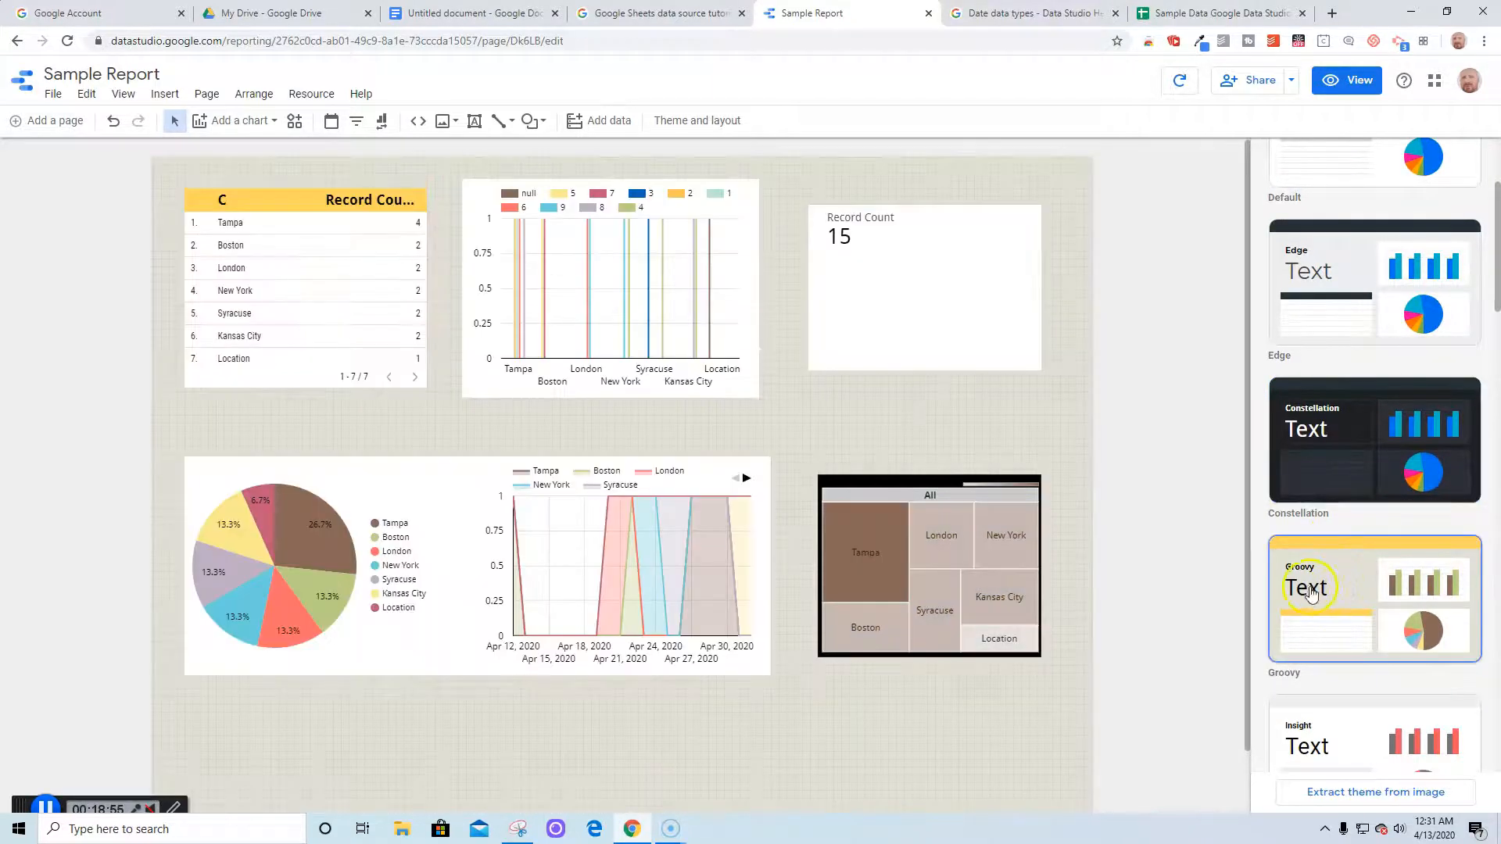
scroll(1312, 594, "down", 2)
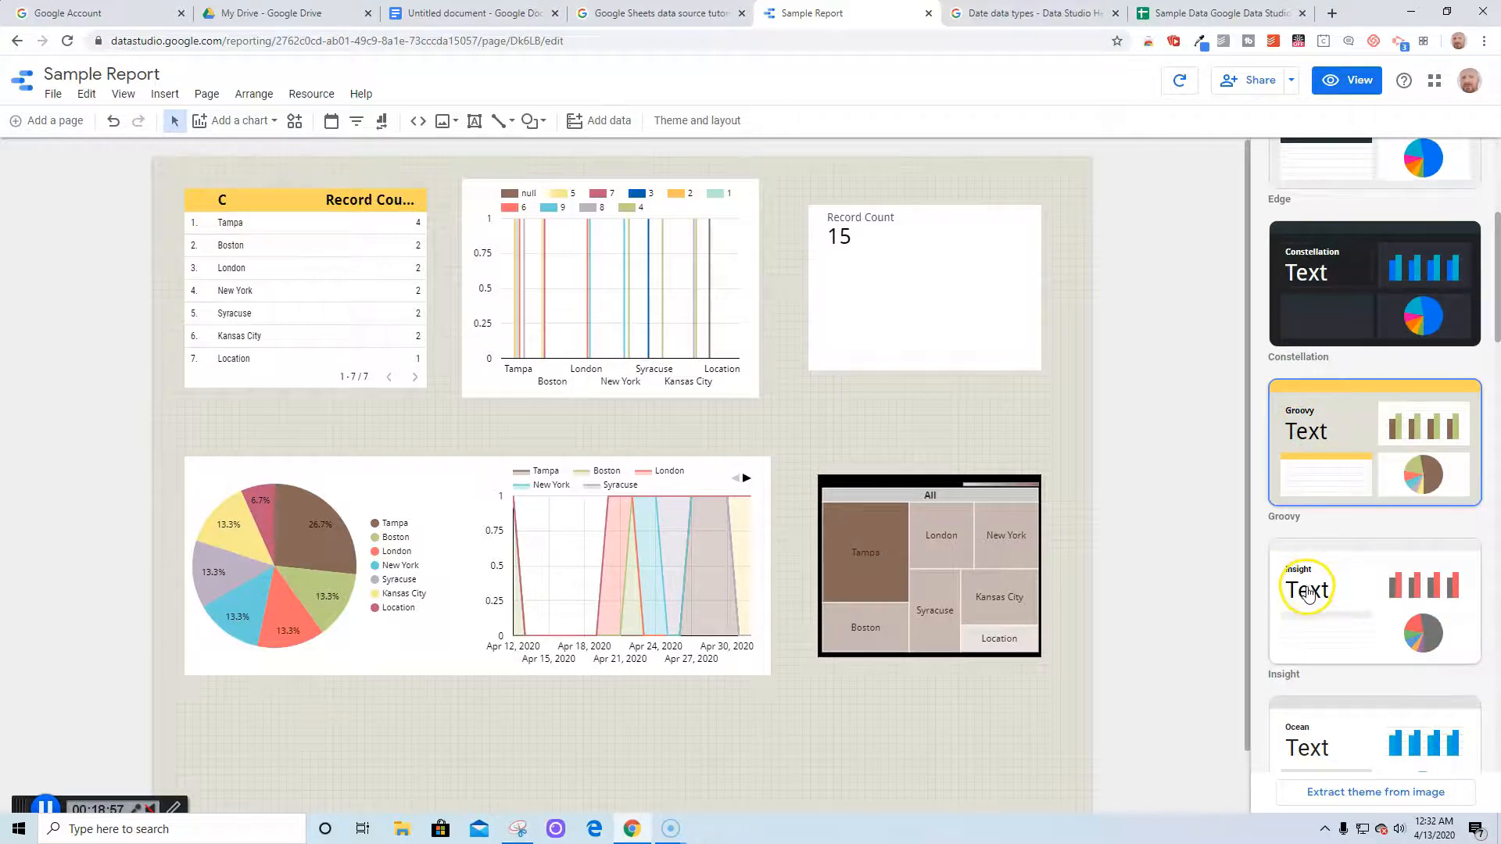
scroll(1307, 594, "down", 1)
left_click(1341, 528)
scroll(1342, 538, "down", 3)
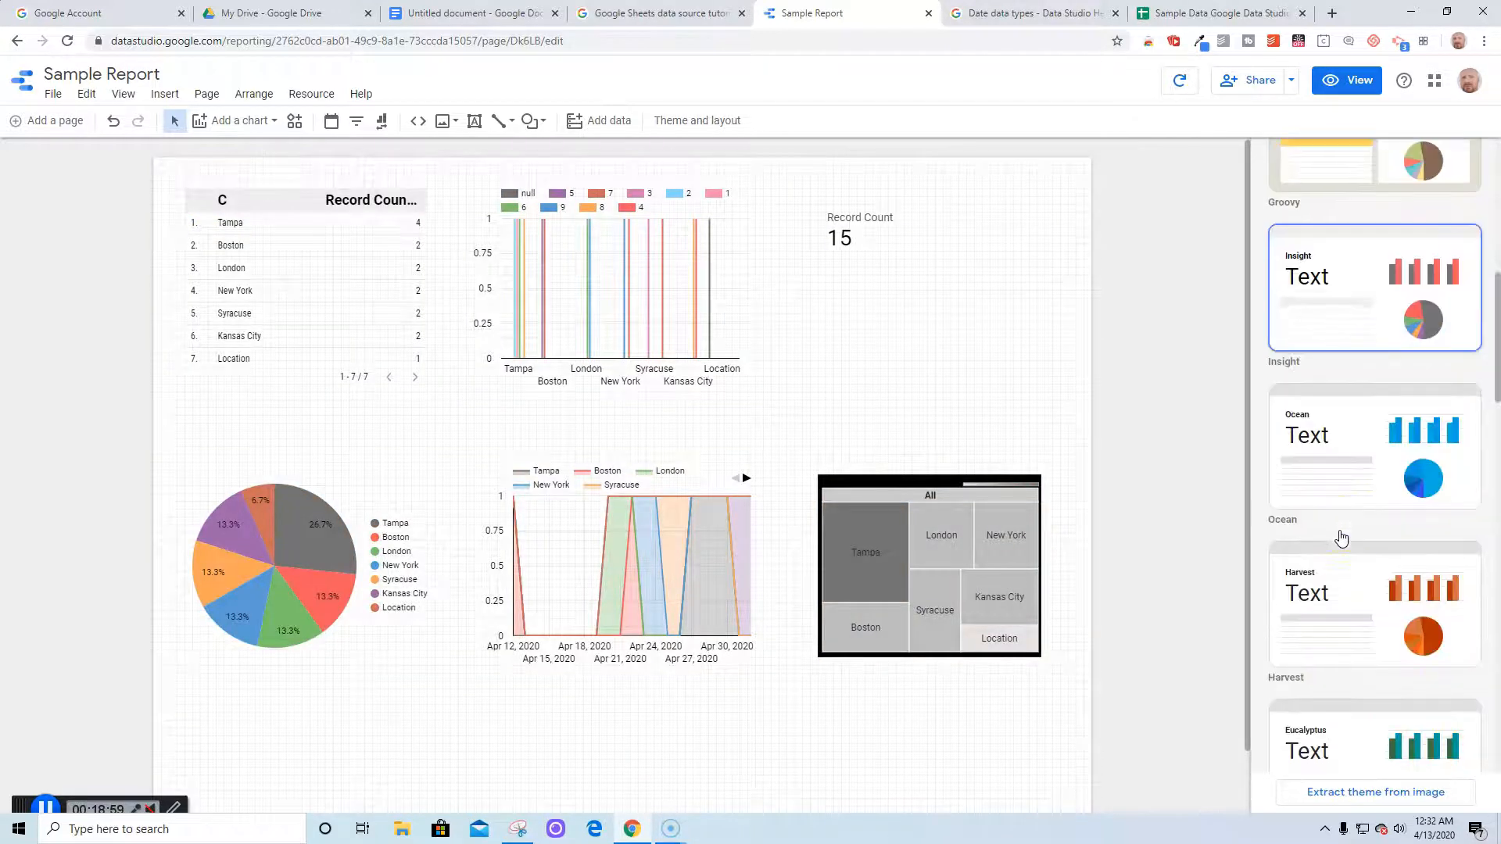
left_click(1337, 600)
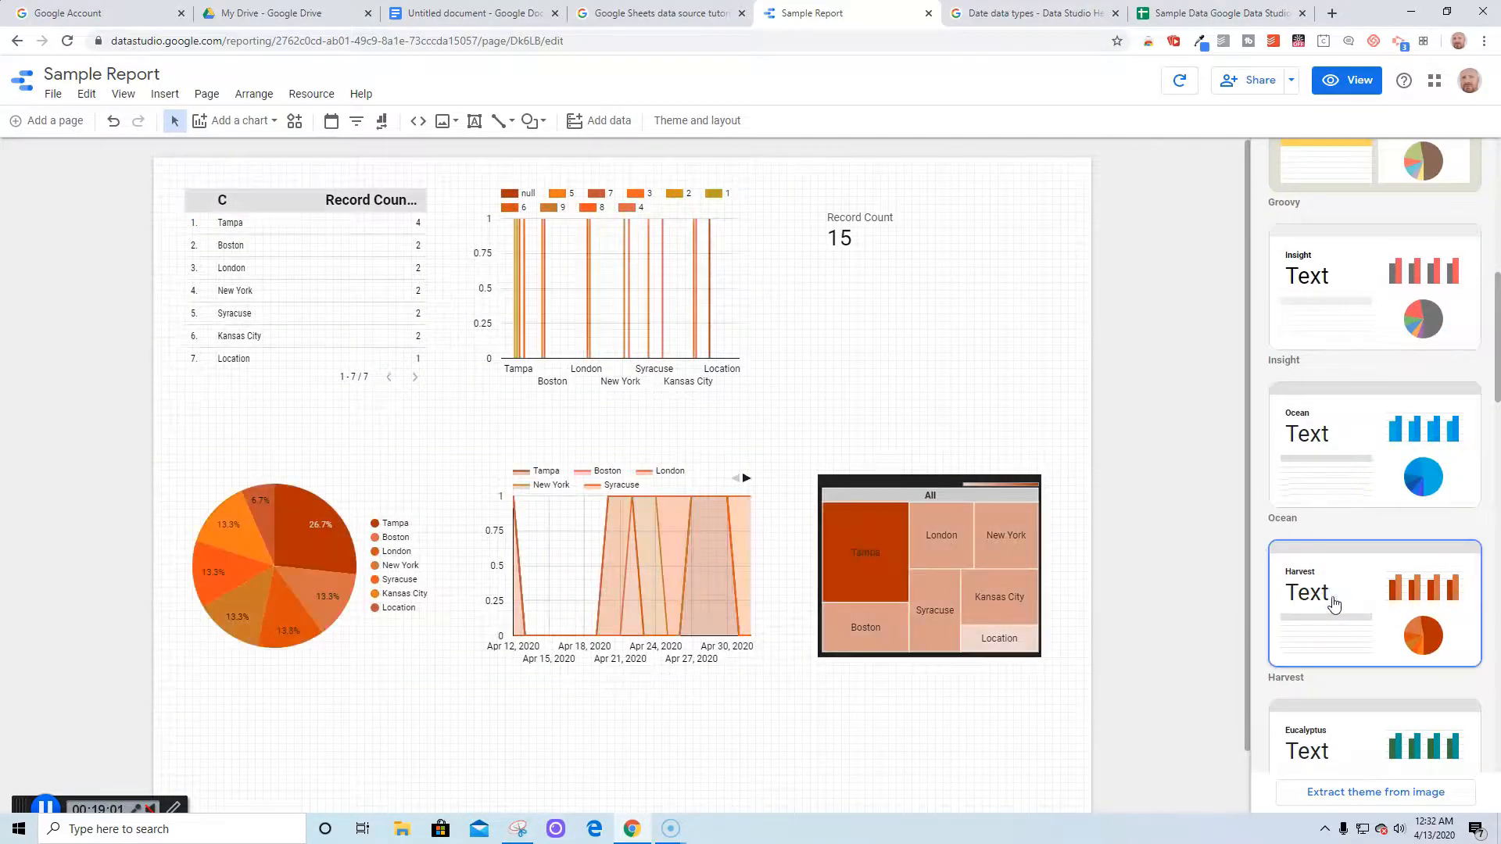
scroll(1335, 604, "down", 3)
left_click(1341, 677)
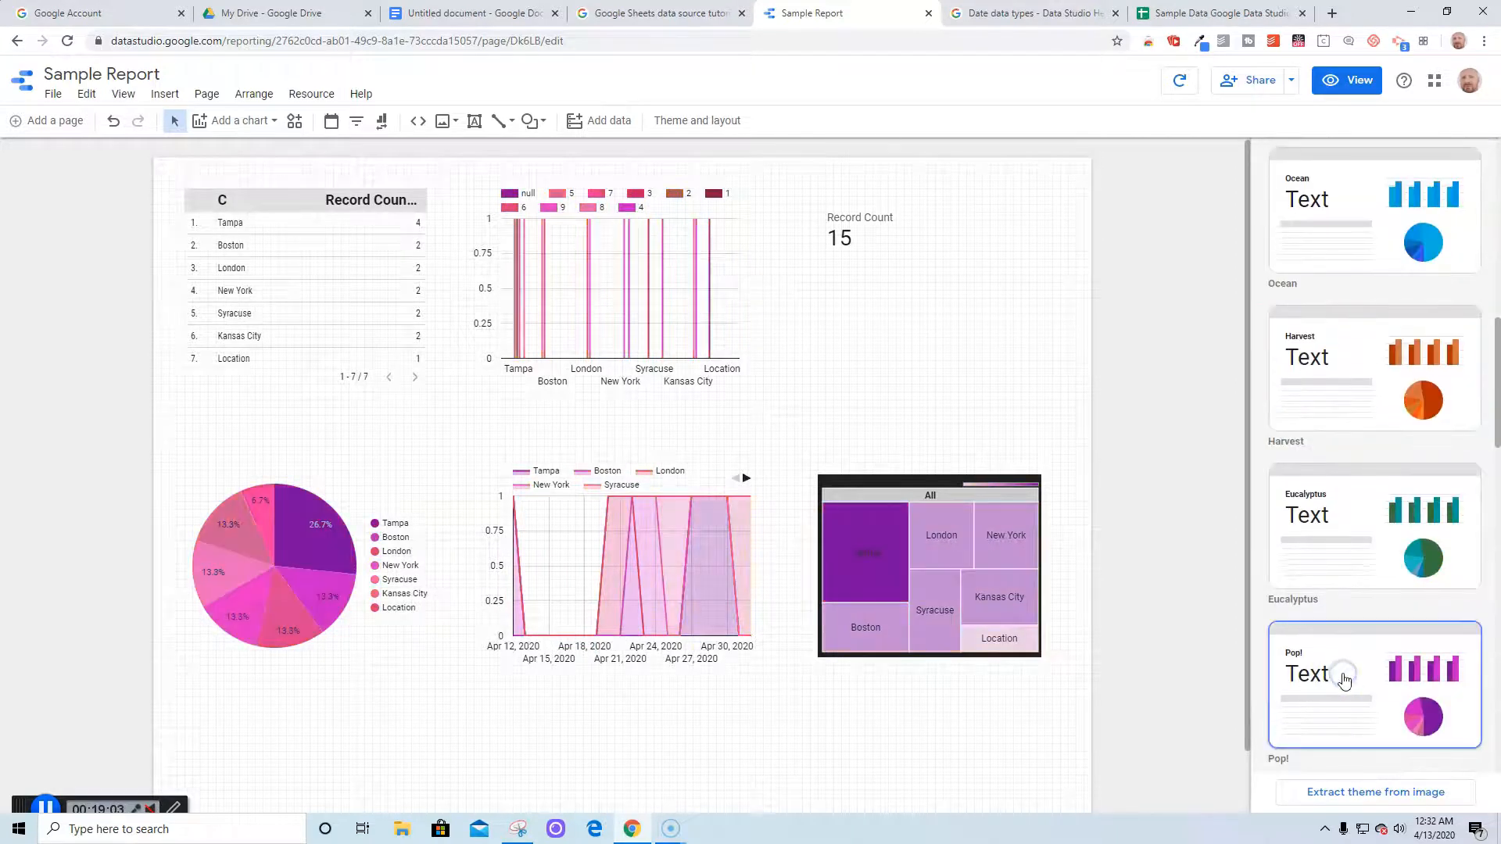
scroll(1349, 665, "up", 10)
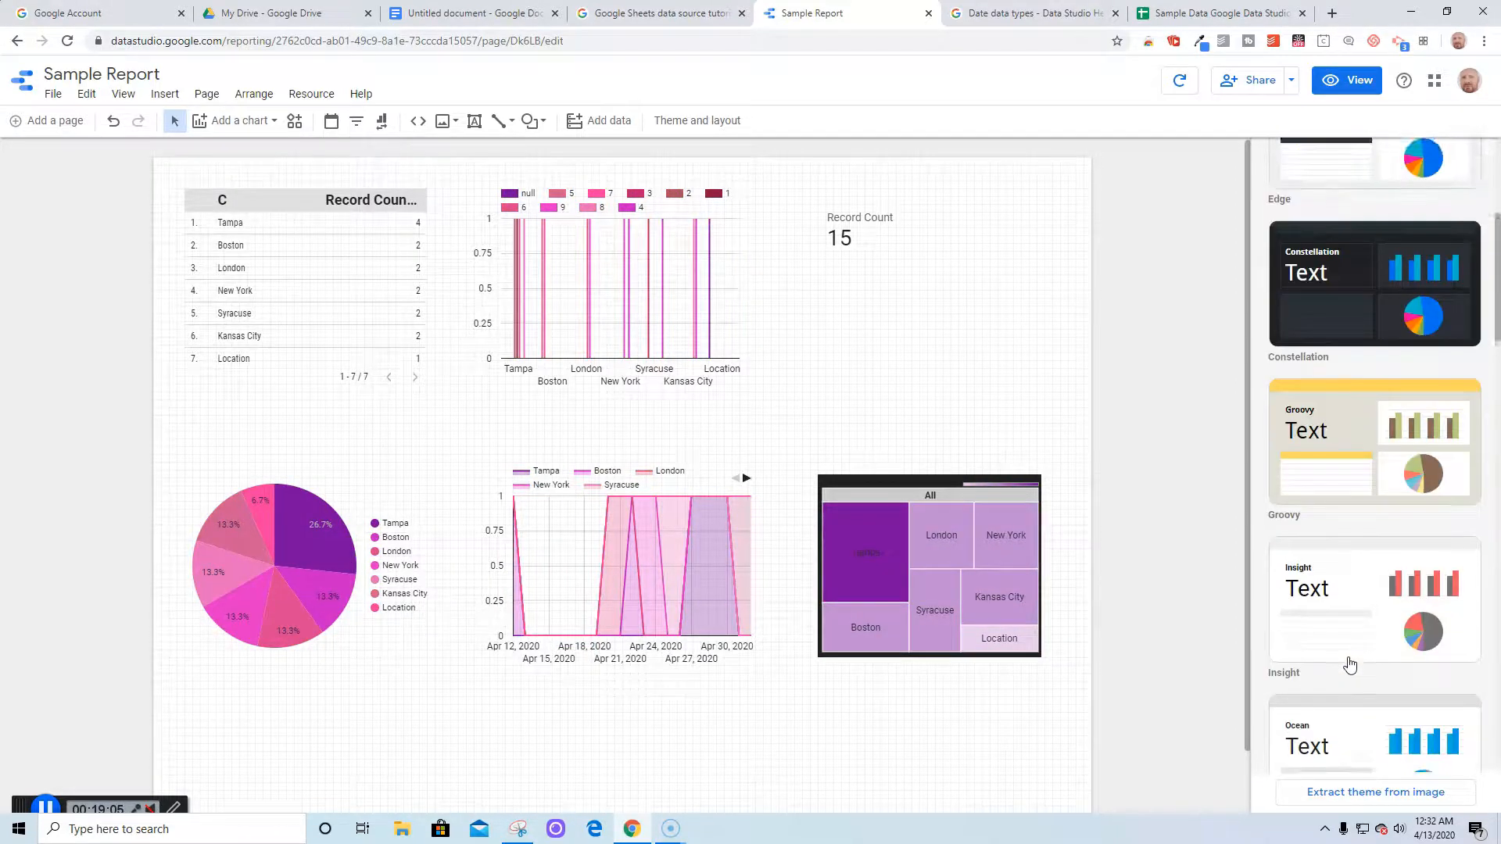
left_click(1361, 469)
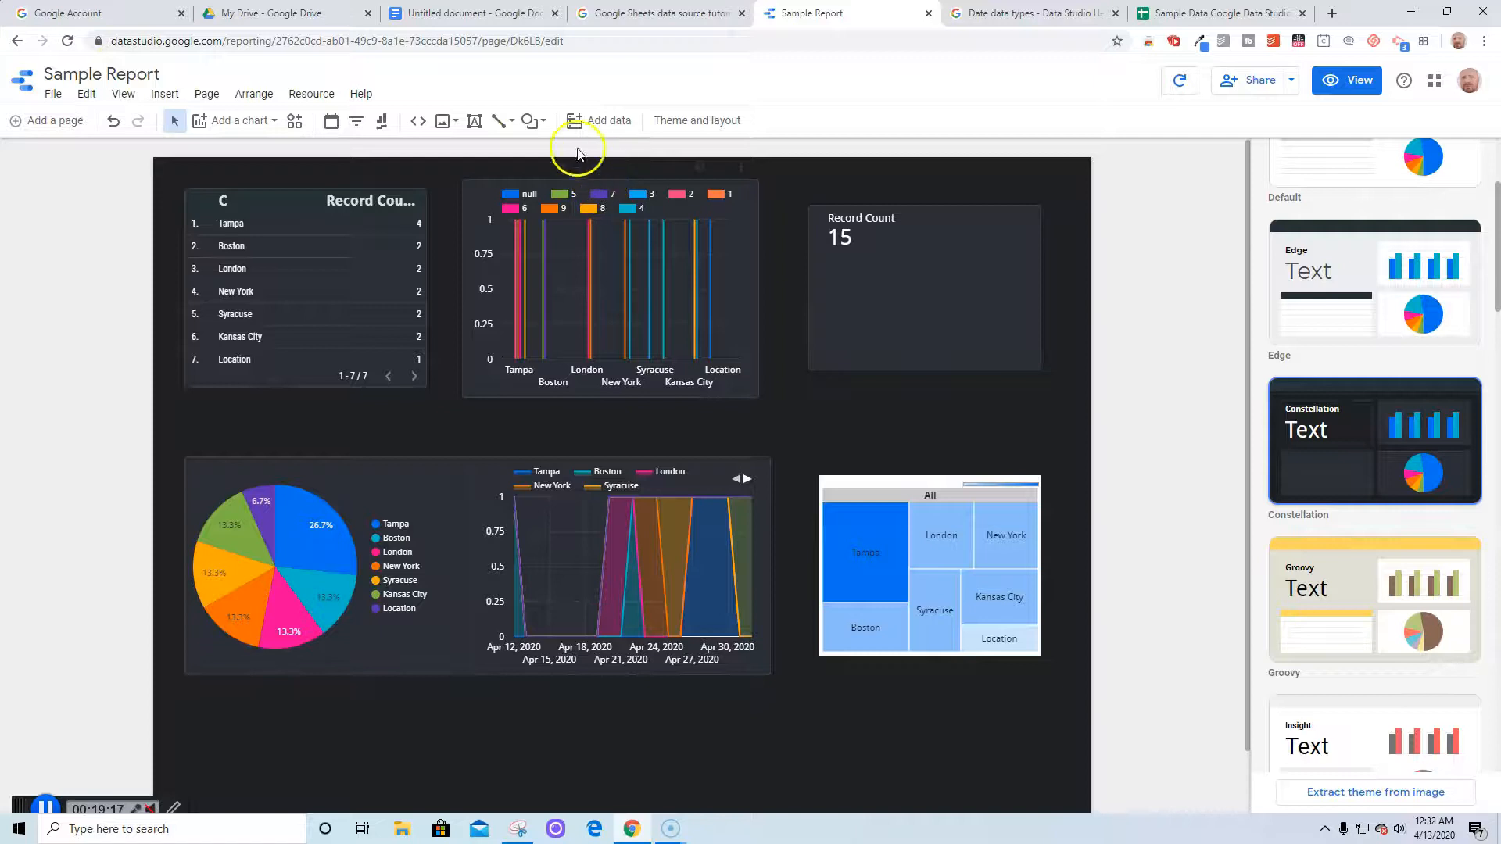
Draw a text box below the pie chart and select its 'Sample Report' text
left_click(474, 120)
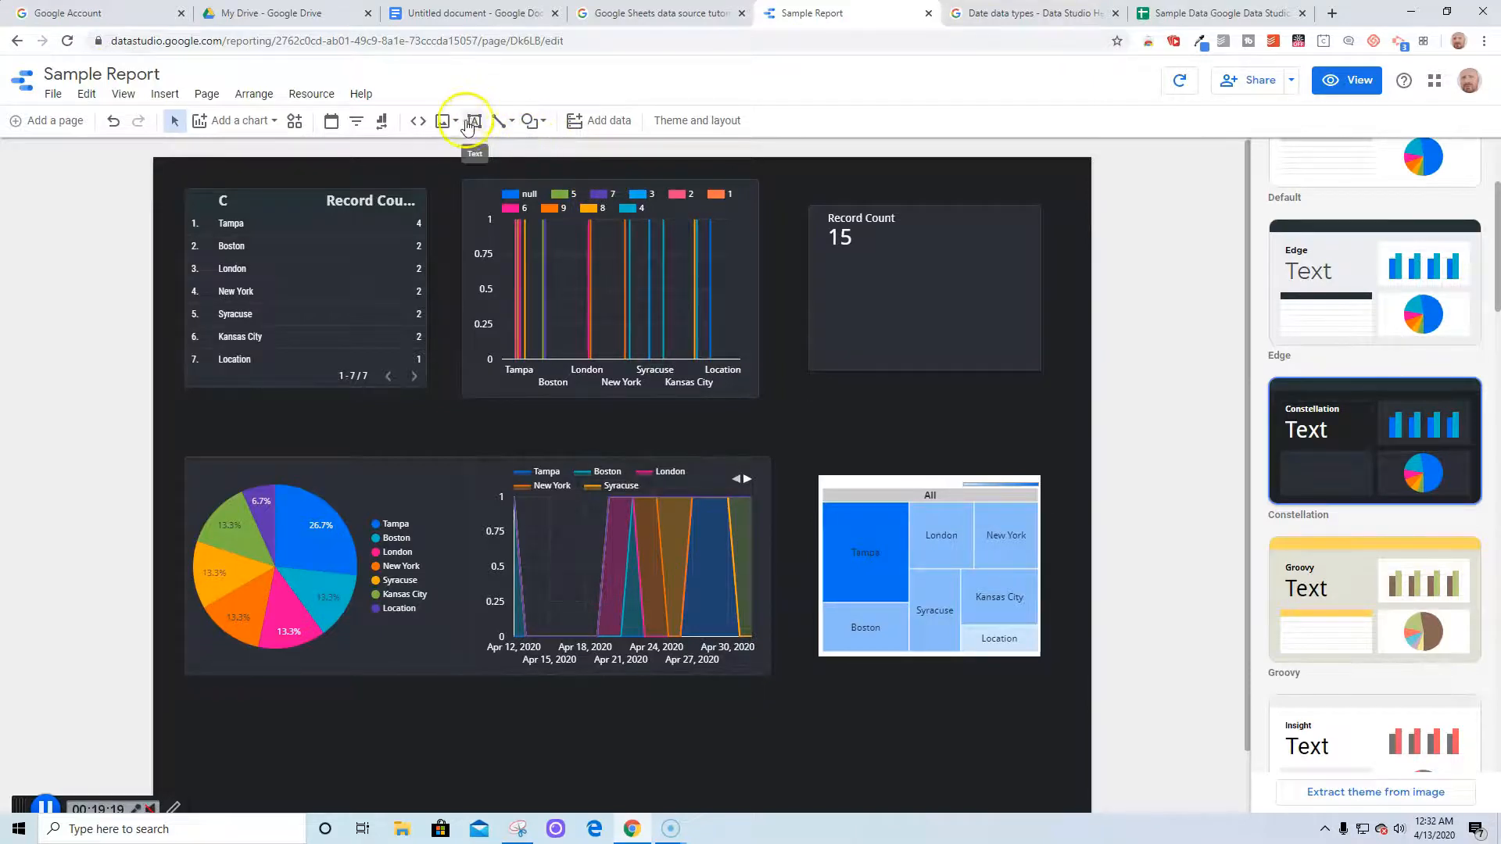
left_click_drag(190, 695, 652, 788)
left_click(576, 782)
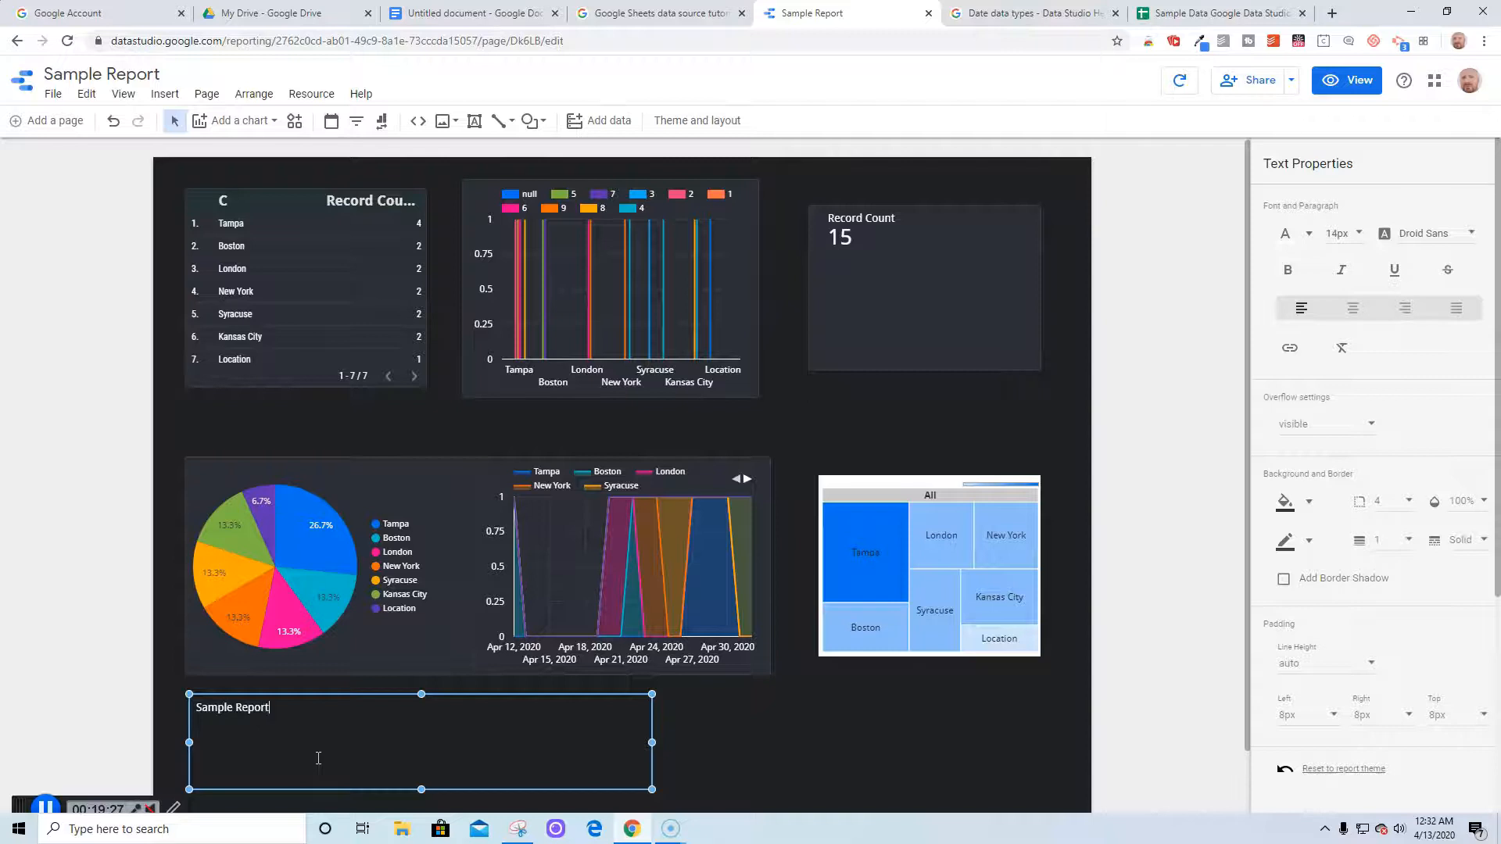
left_click_drag(289, 714, 191, 713)
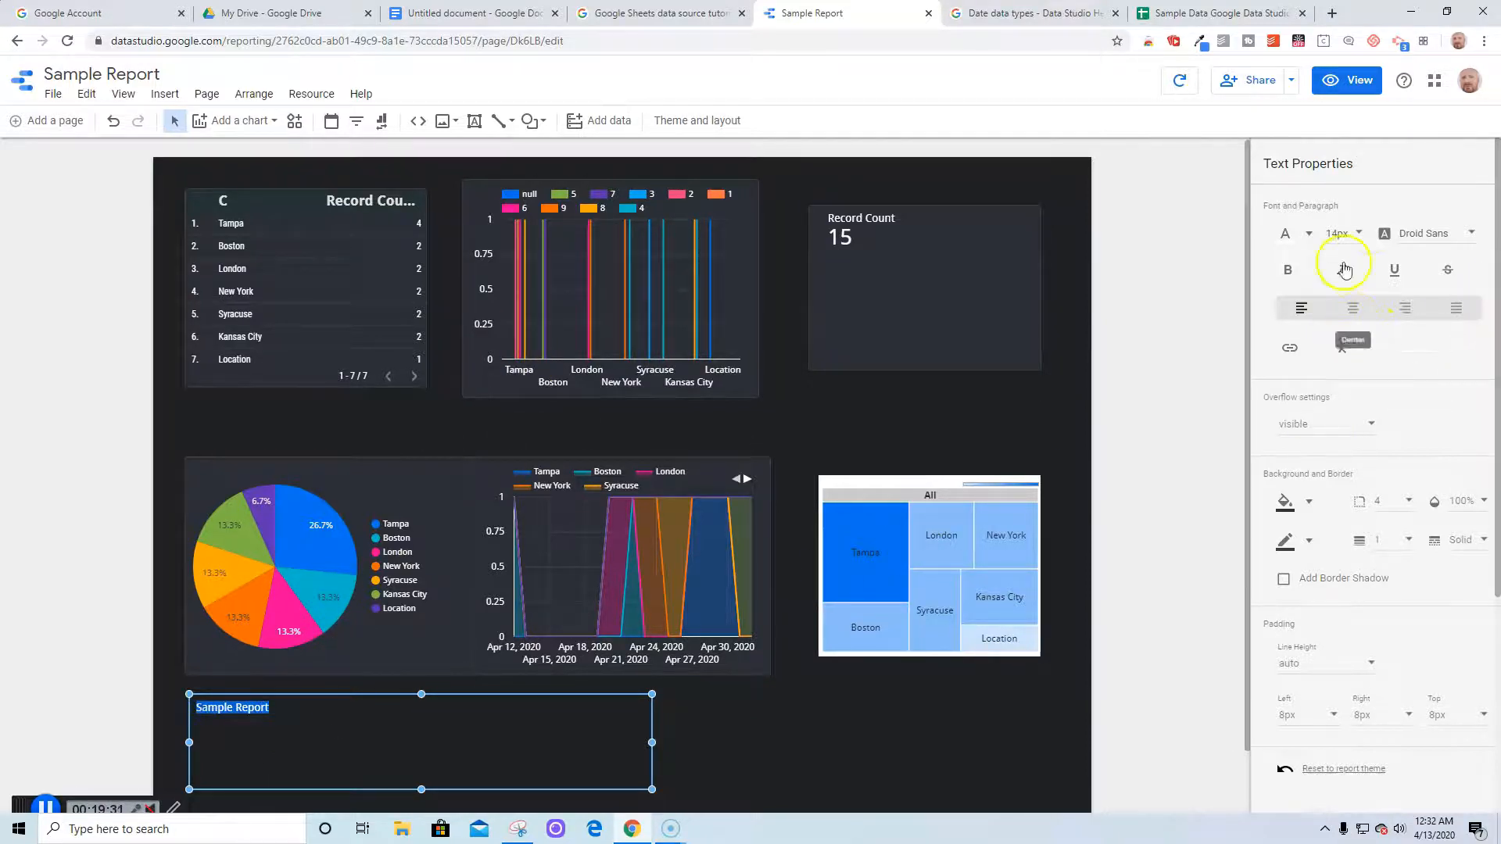
Set the title text to 96px and widen the box so it fits one line
left_click(1358, 231)
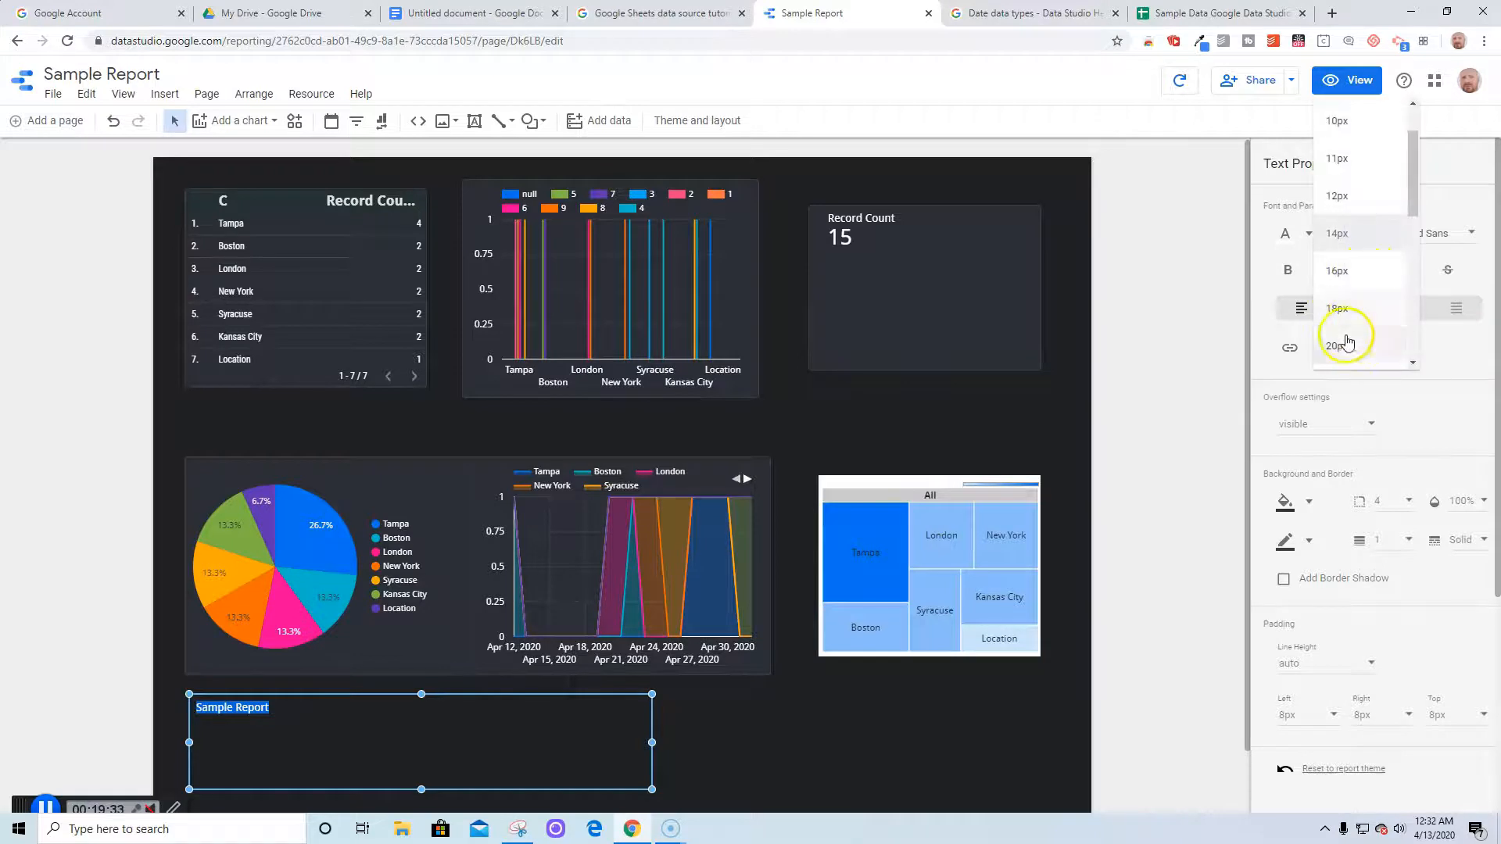
left_click(1345, 350)
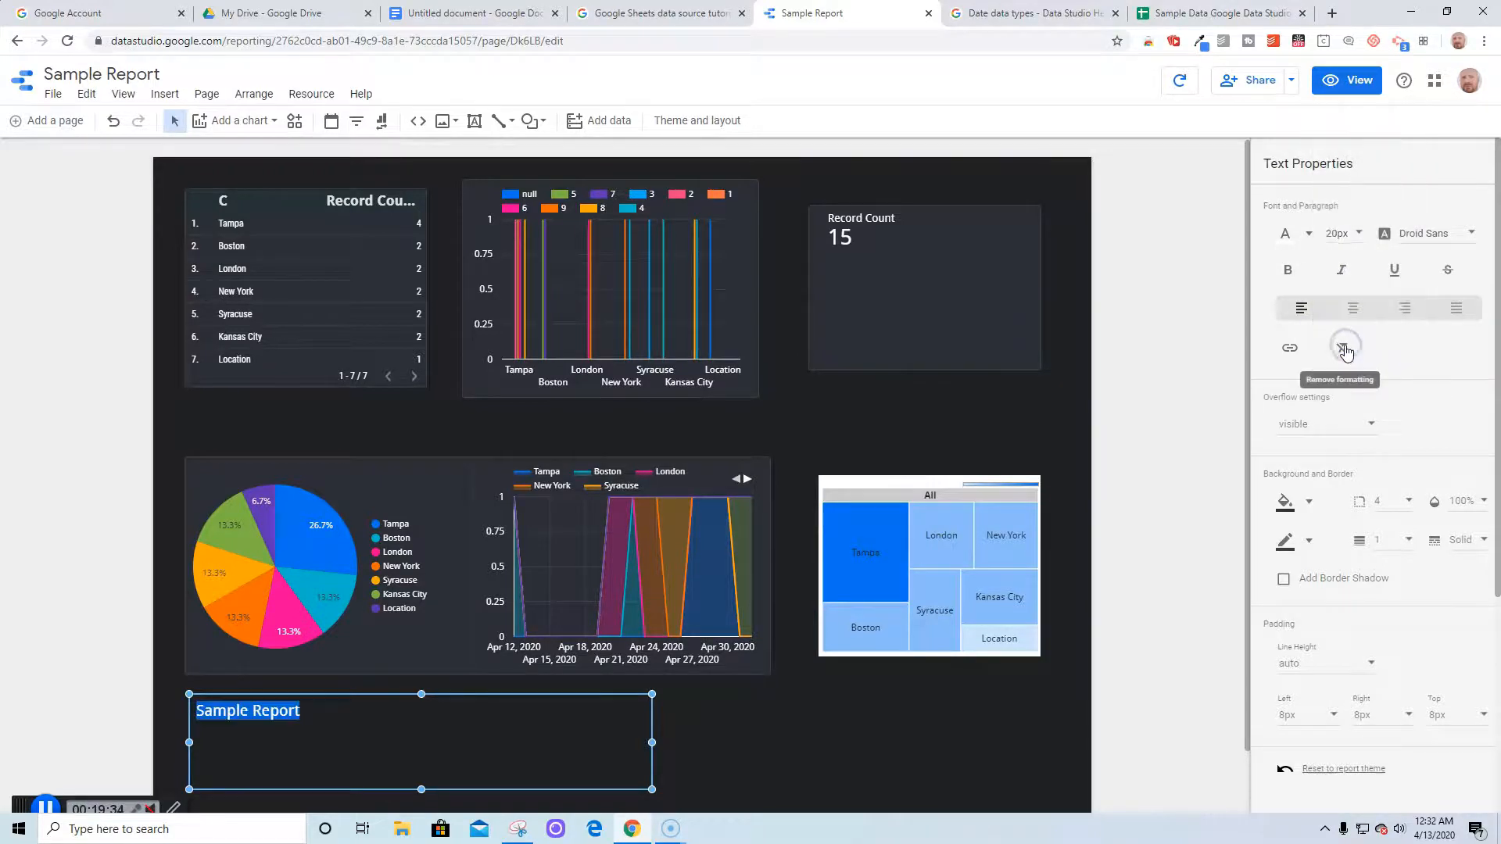
left_click(1351, 233)
scroll(1363, 315, "down", 3)
scroll(1361, 313, "down", 3)
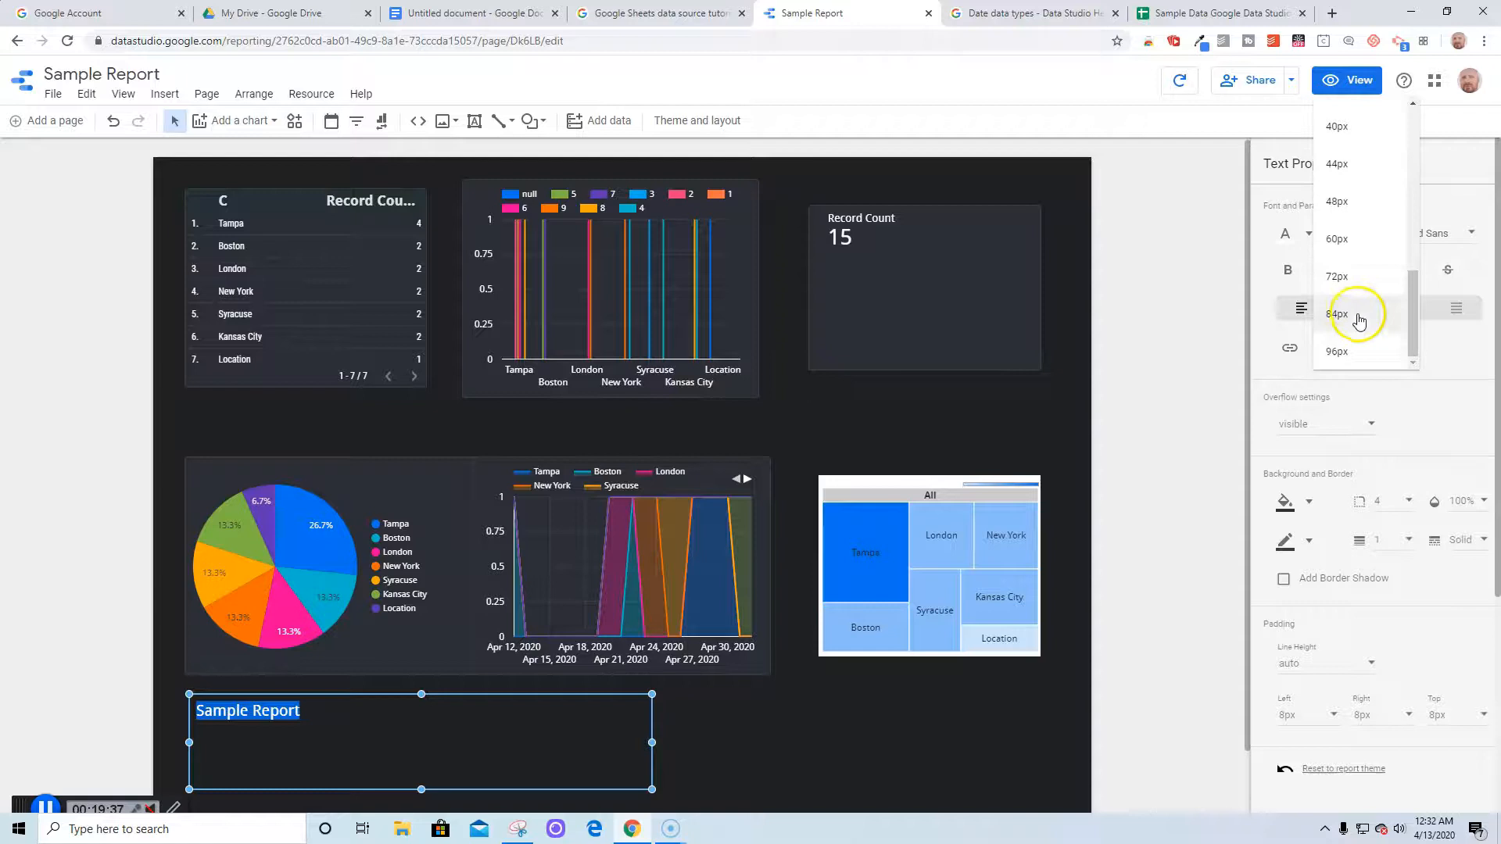
left_click(1333, 349)
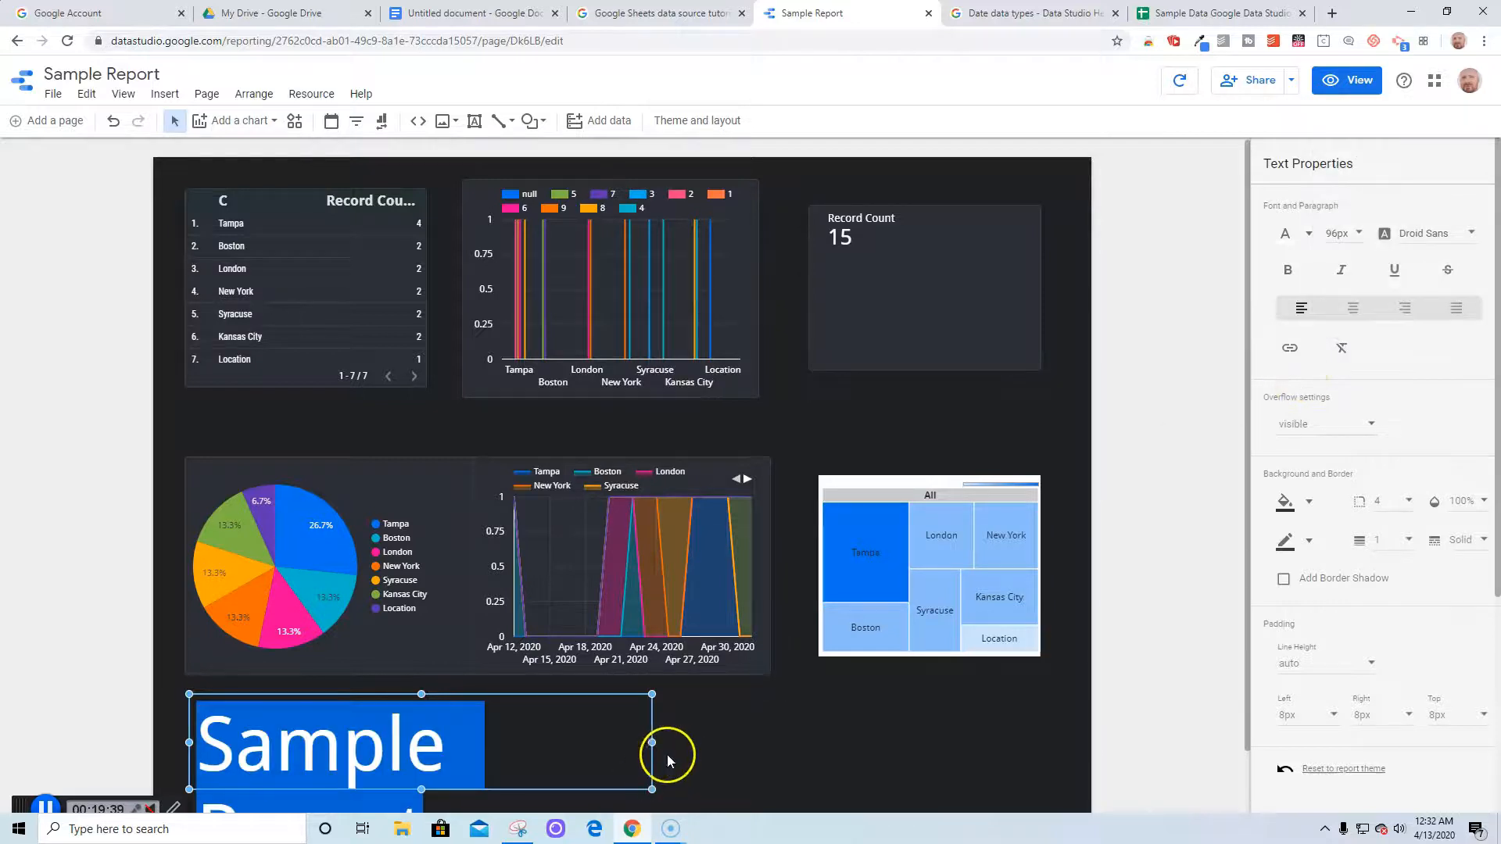
left_click_drag(653, 742, 827, 742)
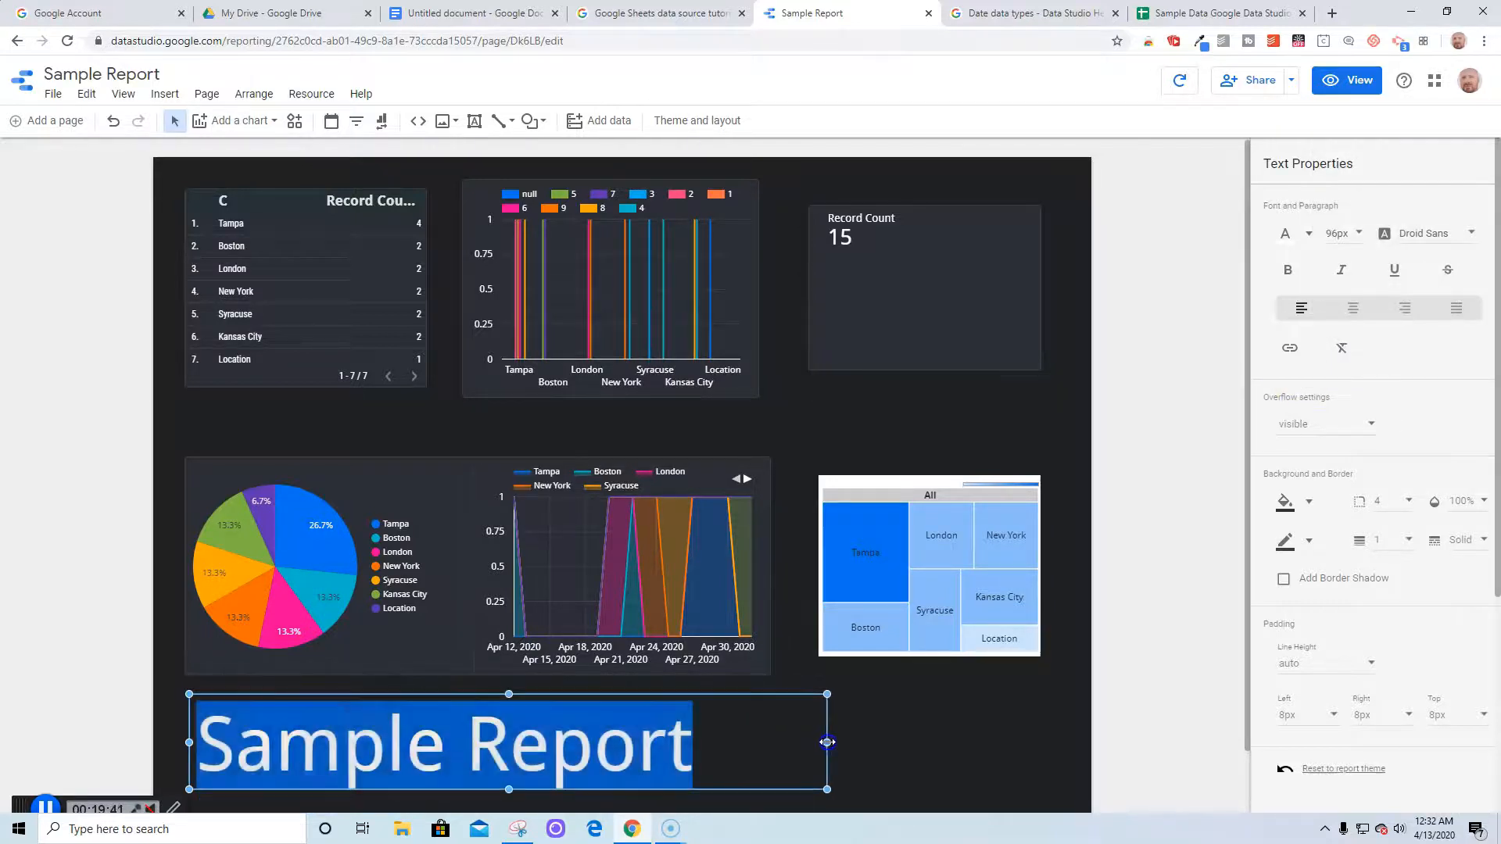
Give the title box a white border and white background fill
left_click(1287, 541)
left_click(1302, 451)
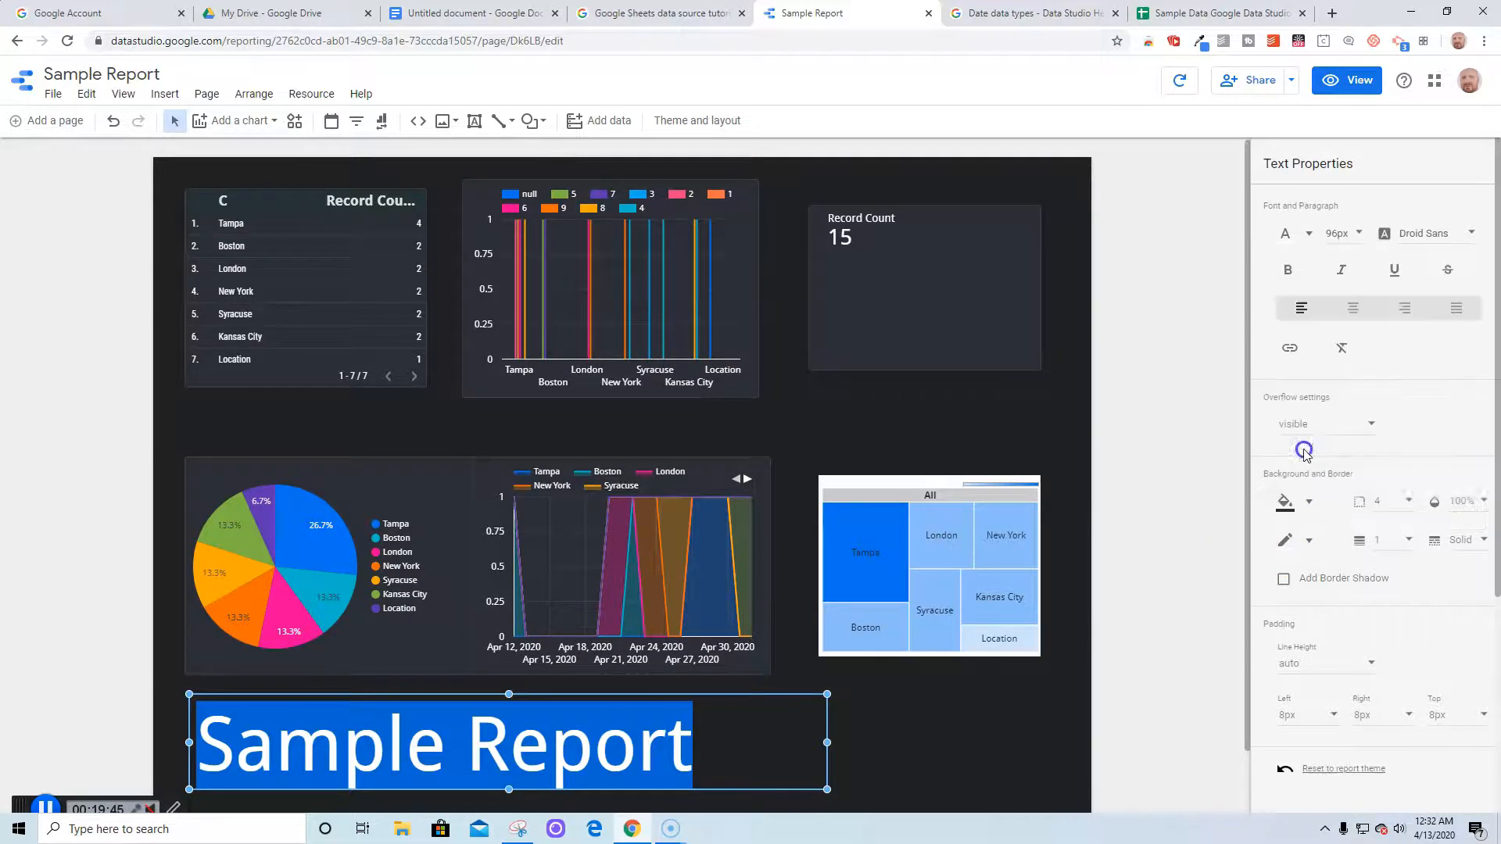
left_click(985, 719)
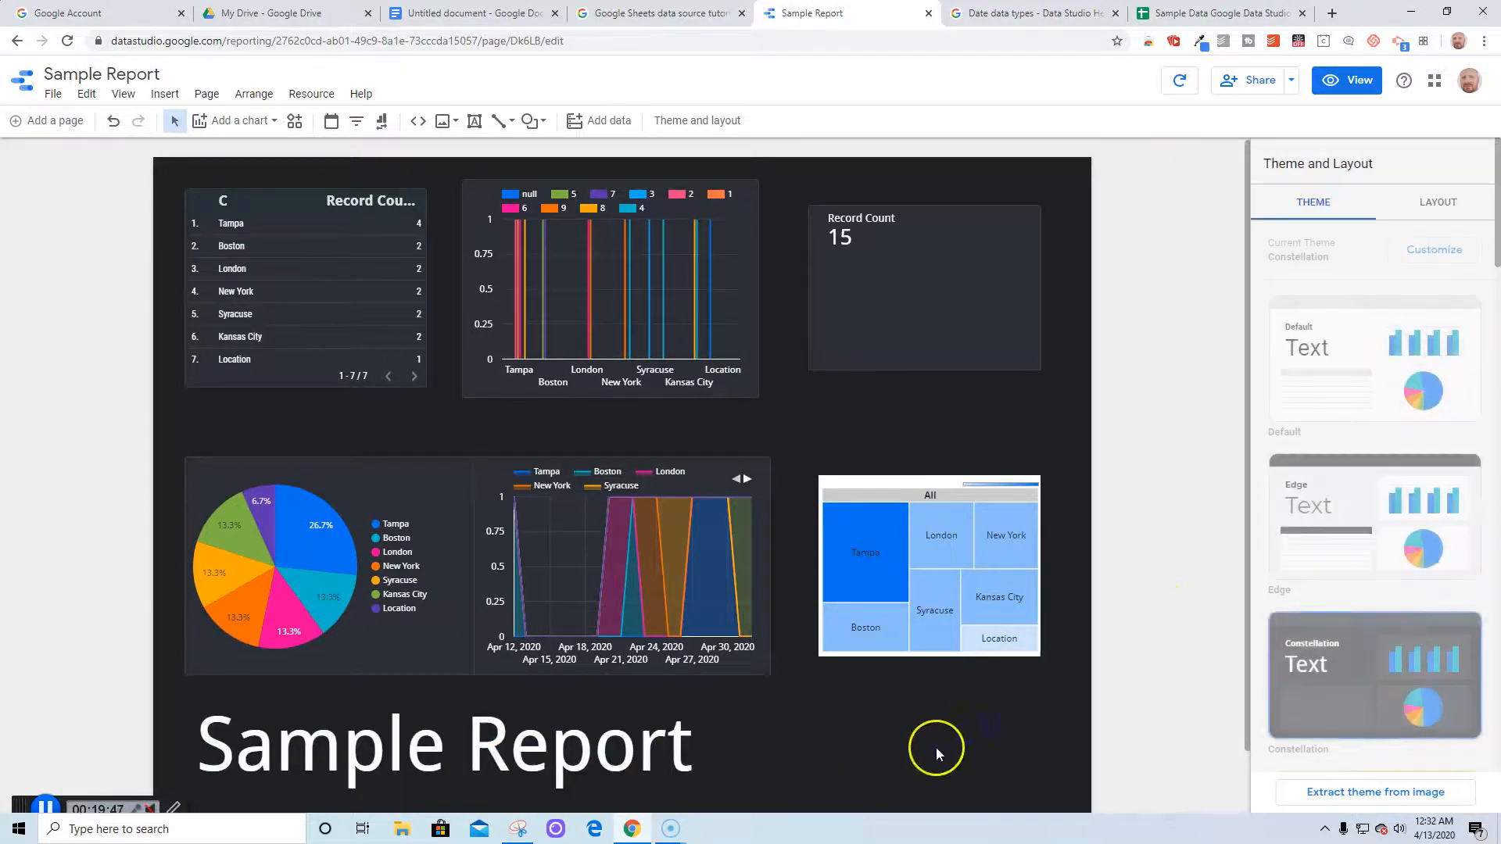
left_click(618, 765)
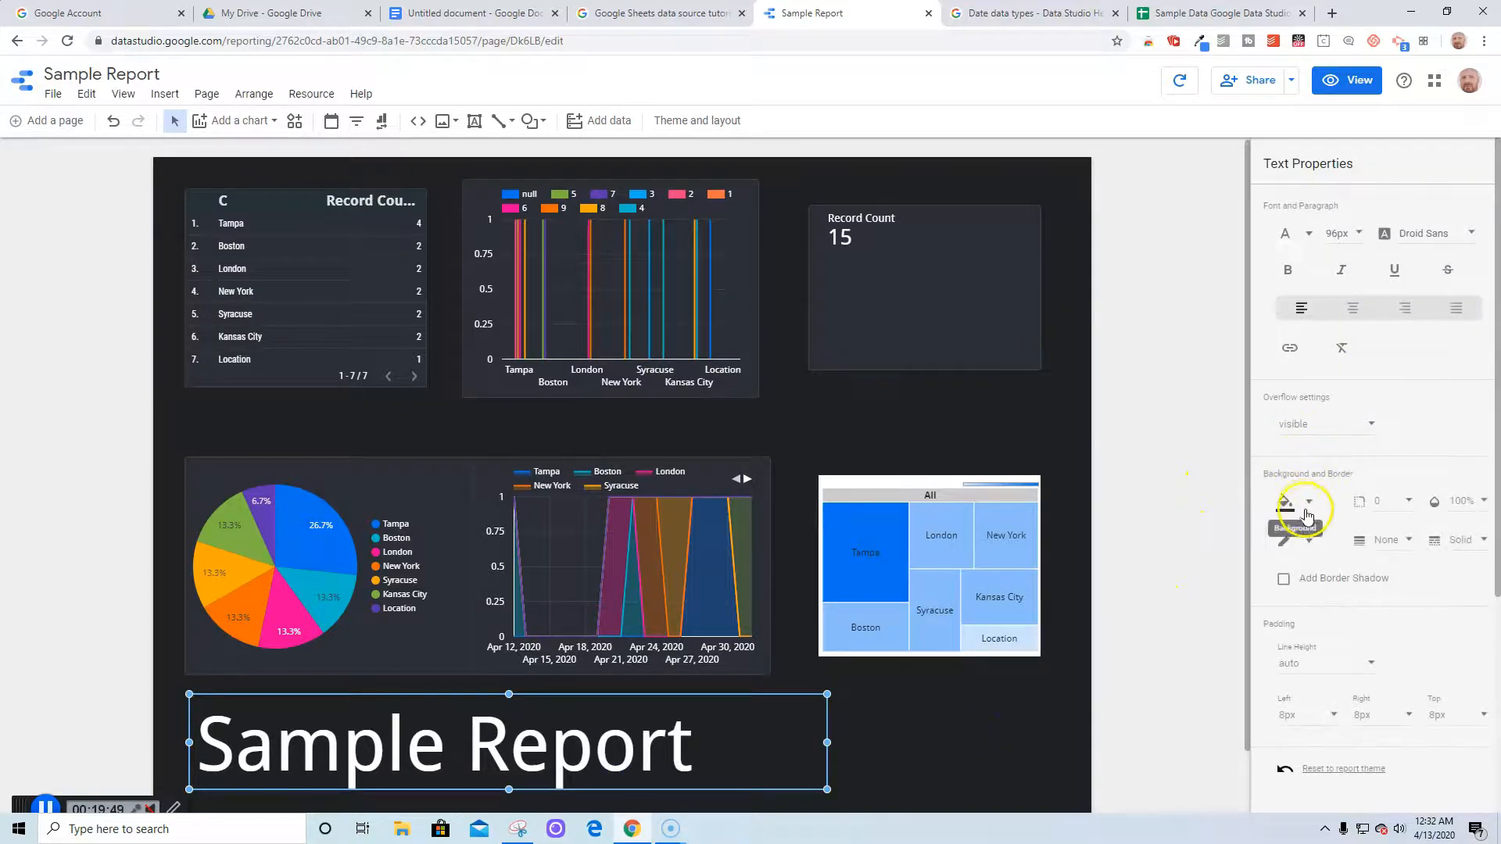
left_click(1311, 512)
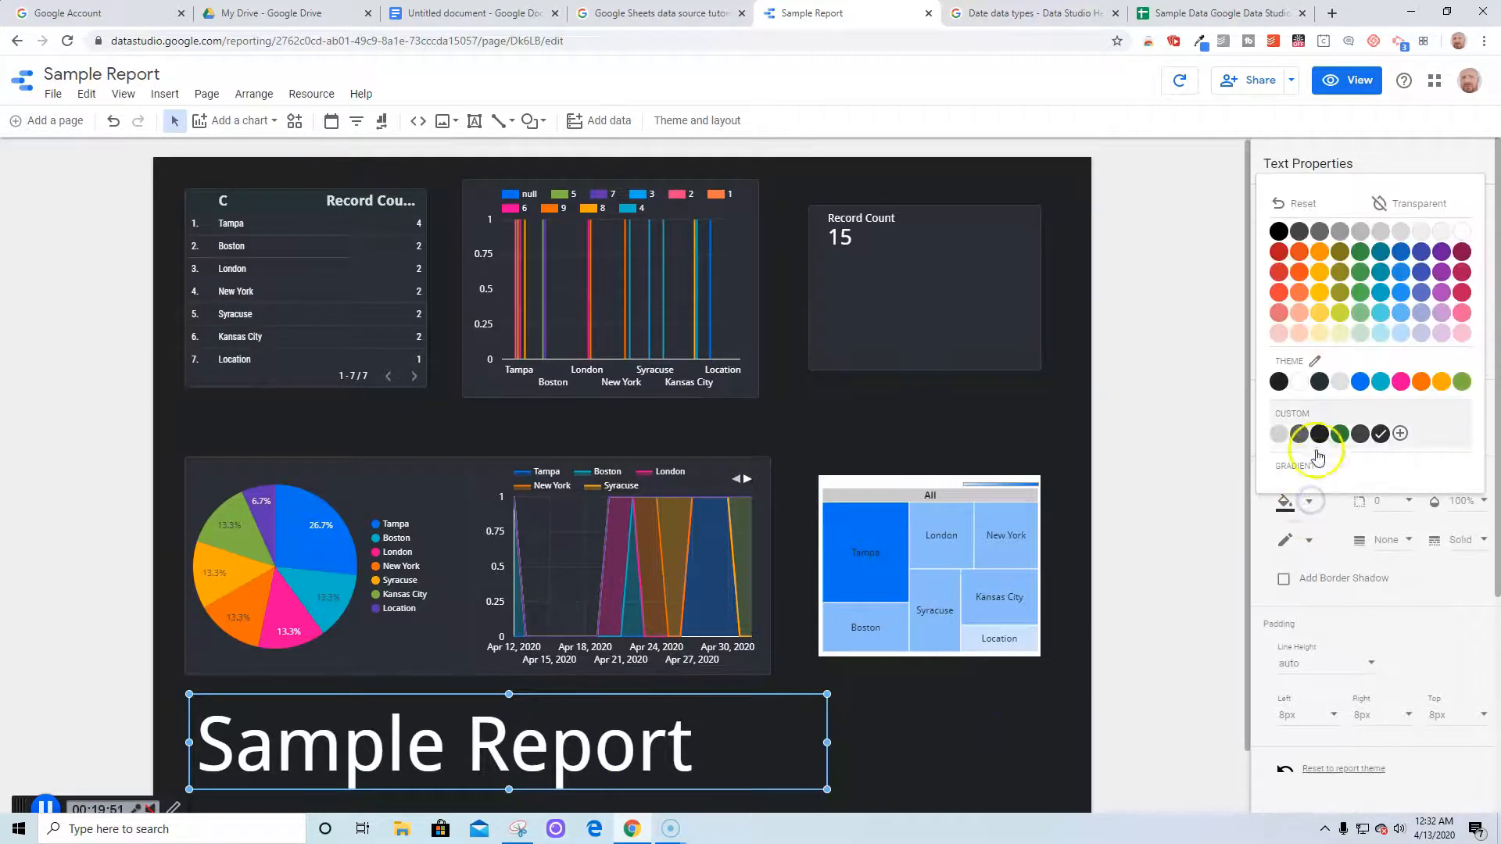
left_click(1305, 386)
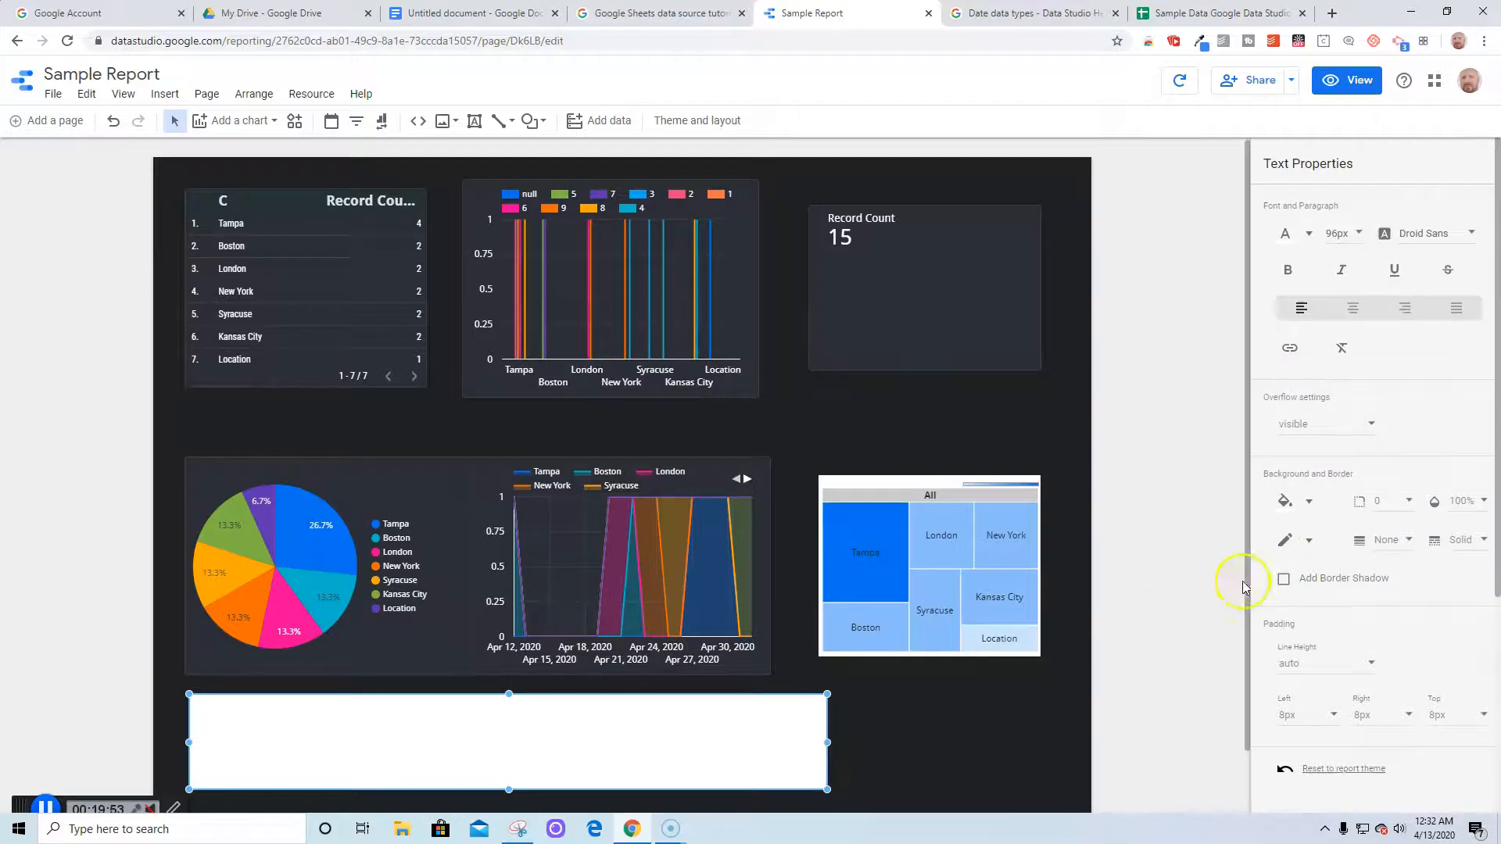
Make the title text black and change the box border to teal
left_click(1309, 235)
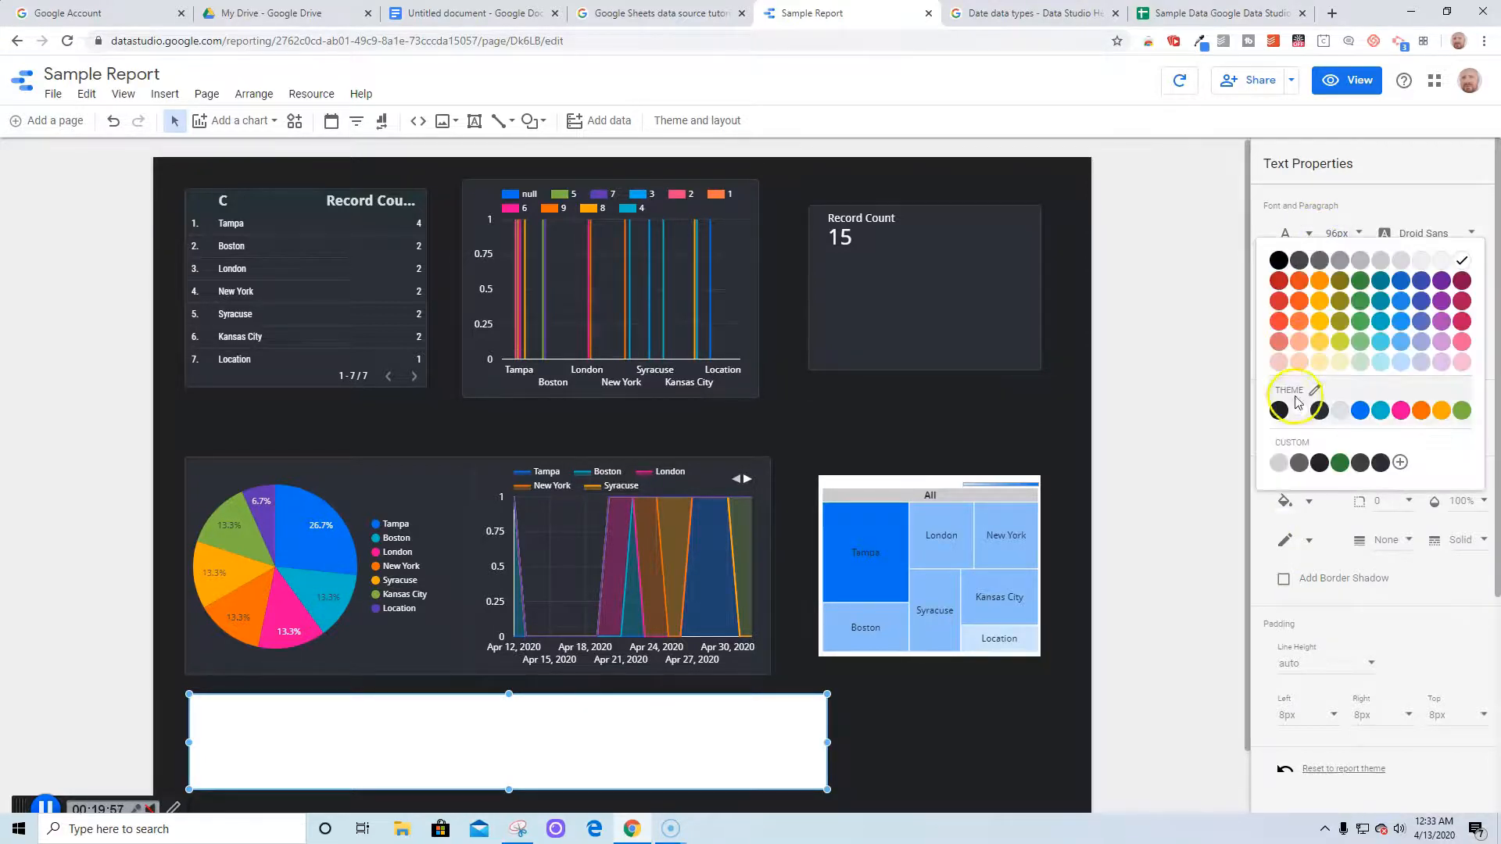
left_click(1280, 259)
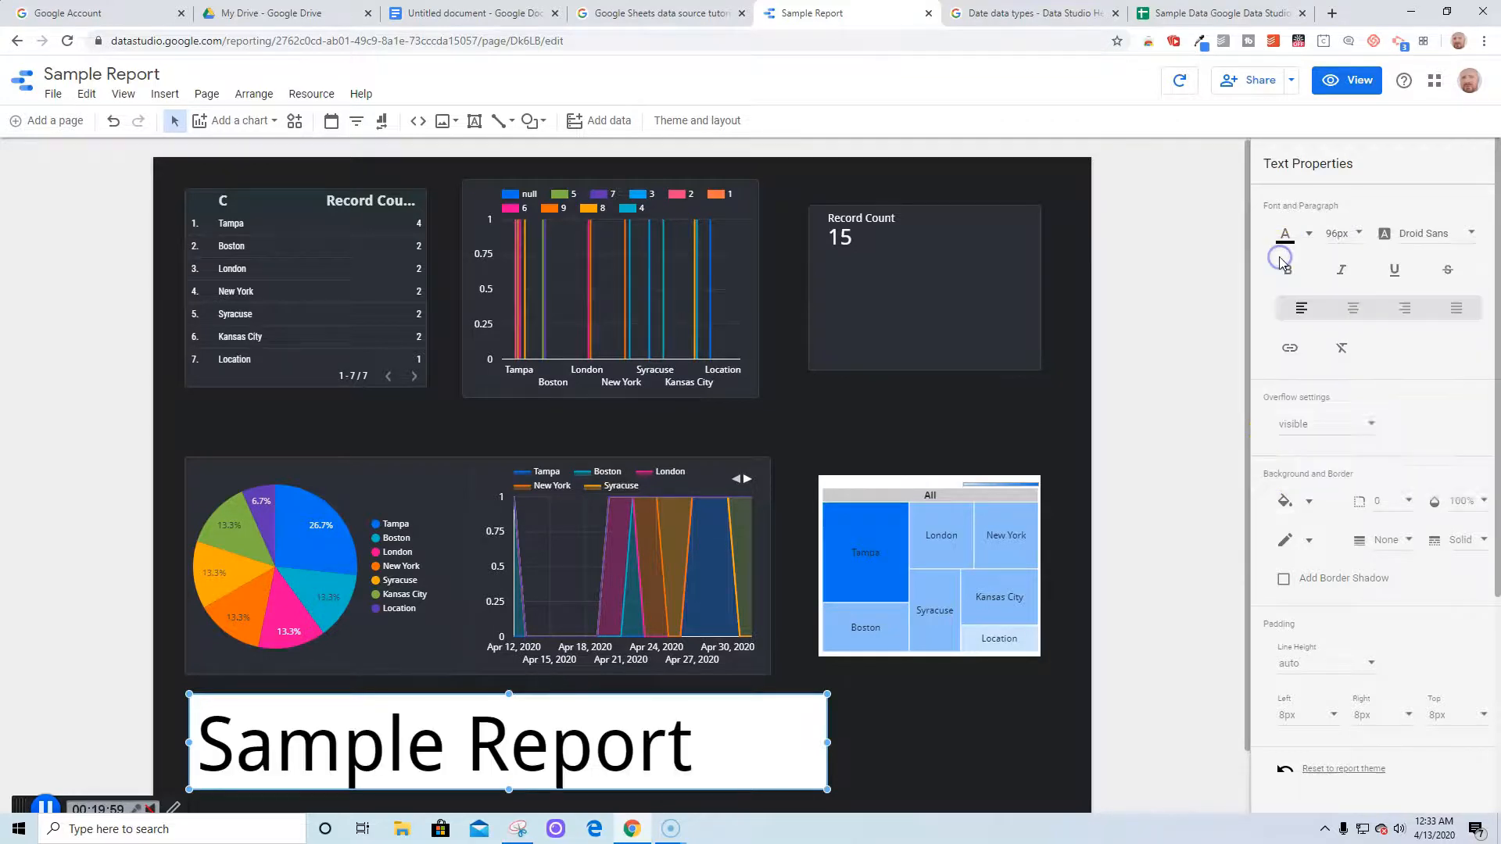
left_click(1304, 550)
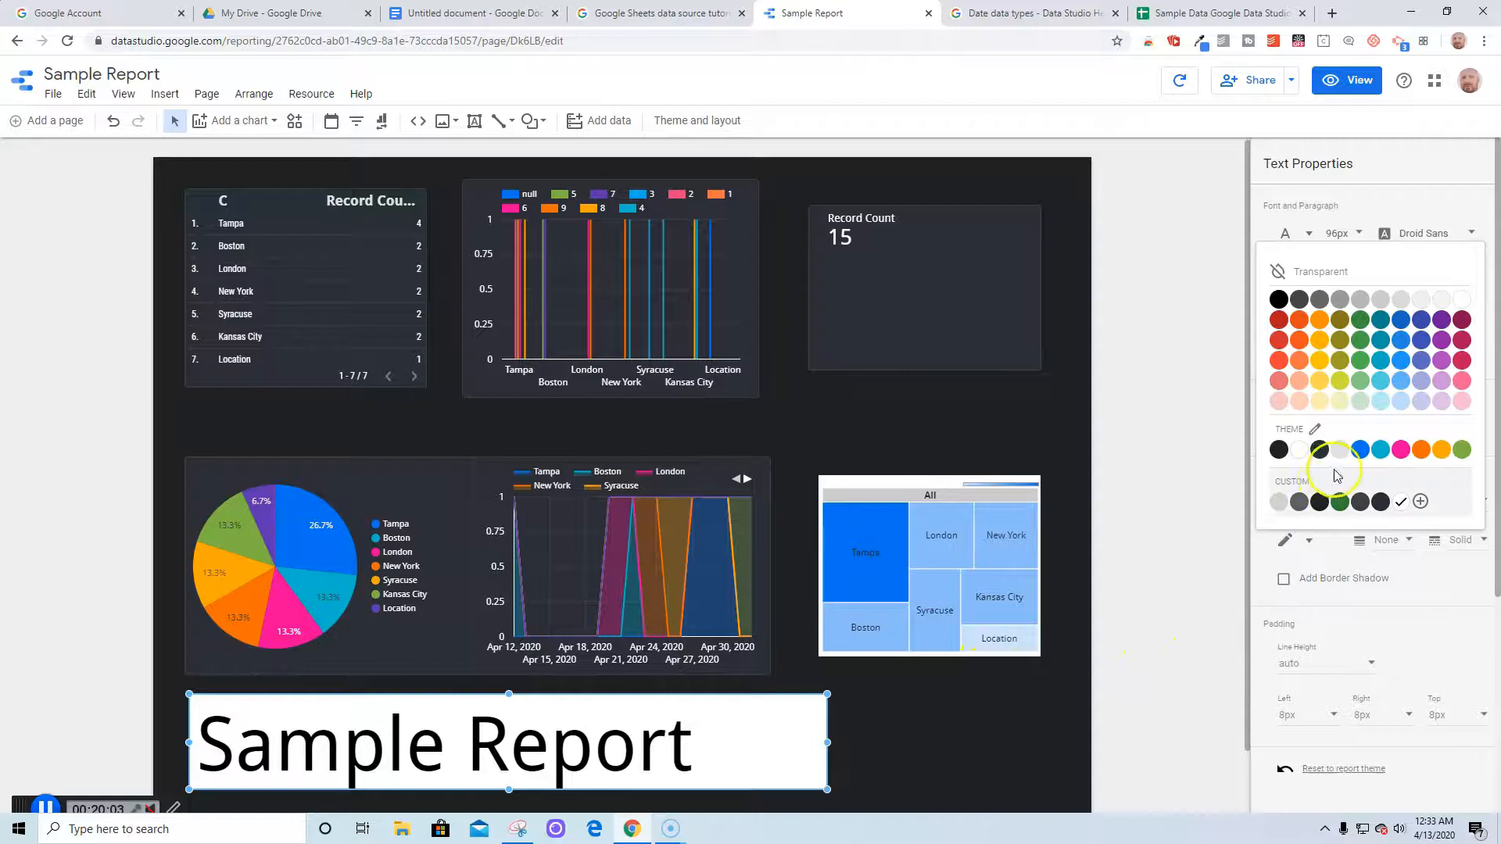
left_click(1381, 456)
left_click(1019, 727)
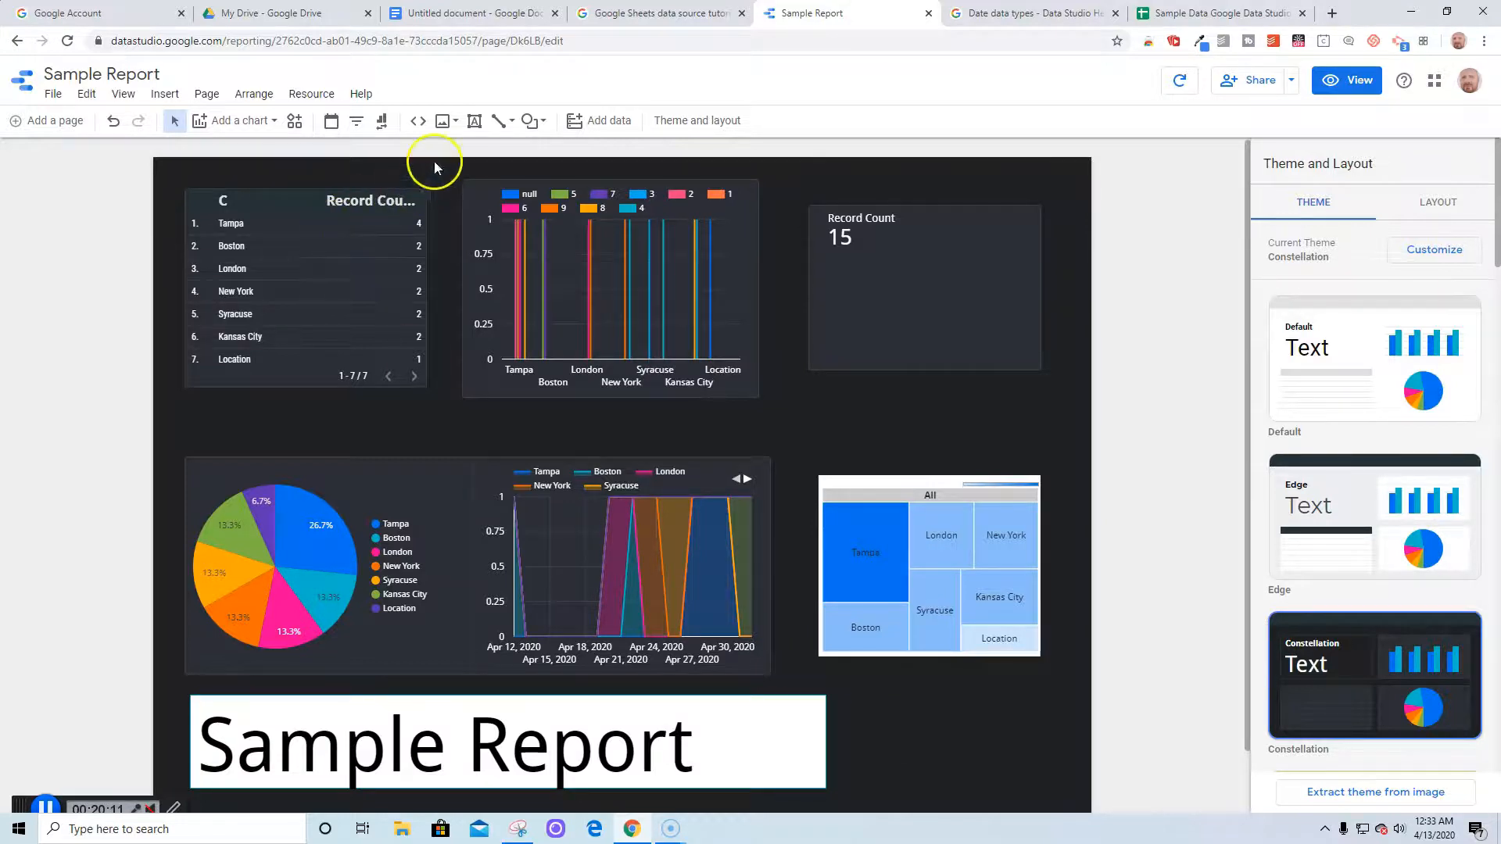
Insert a photo uploaded from the computer into the report
left_click(443, 123)
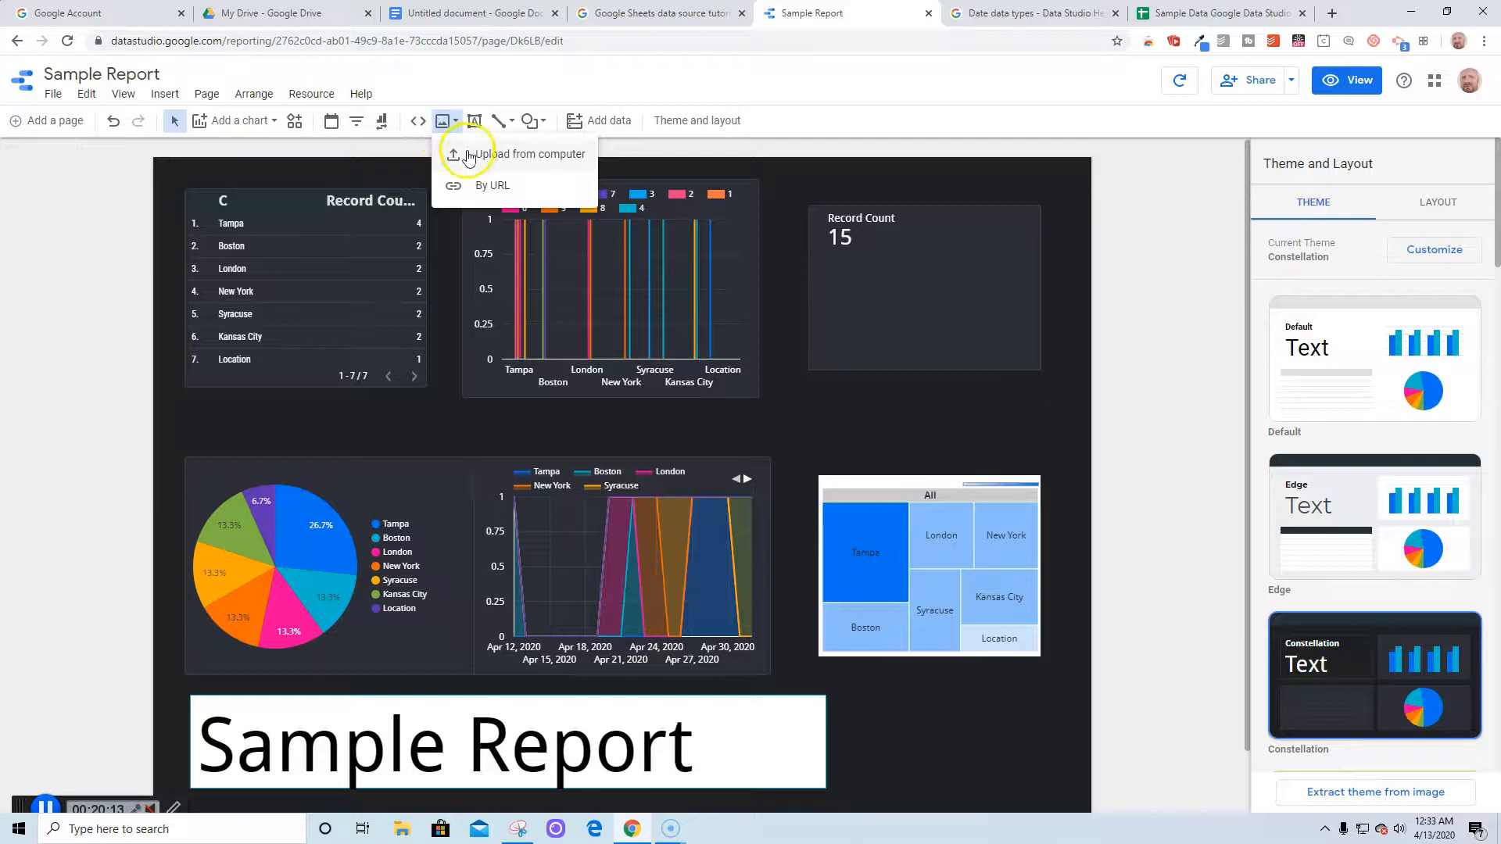
left_click(469, 155)
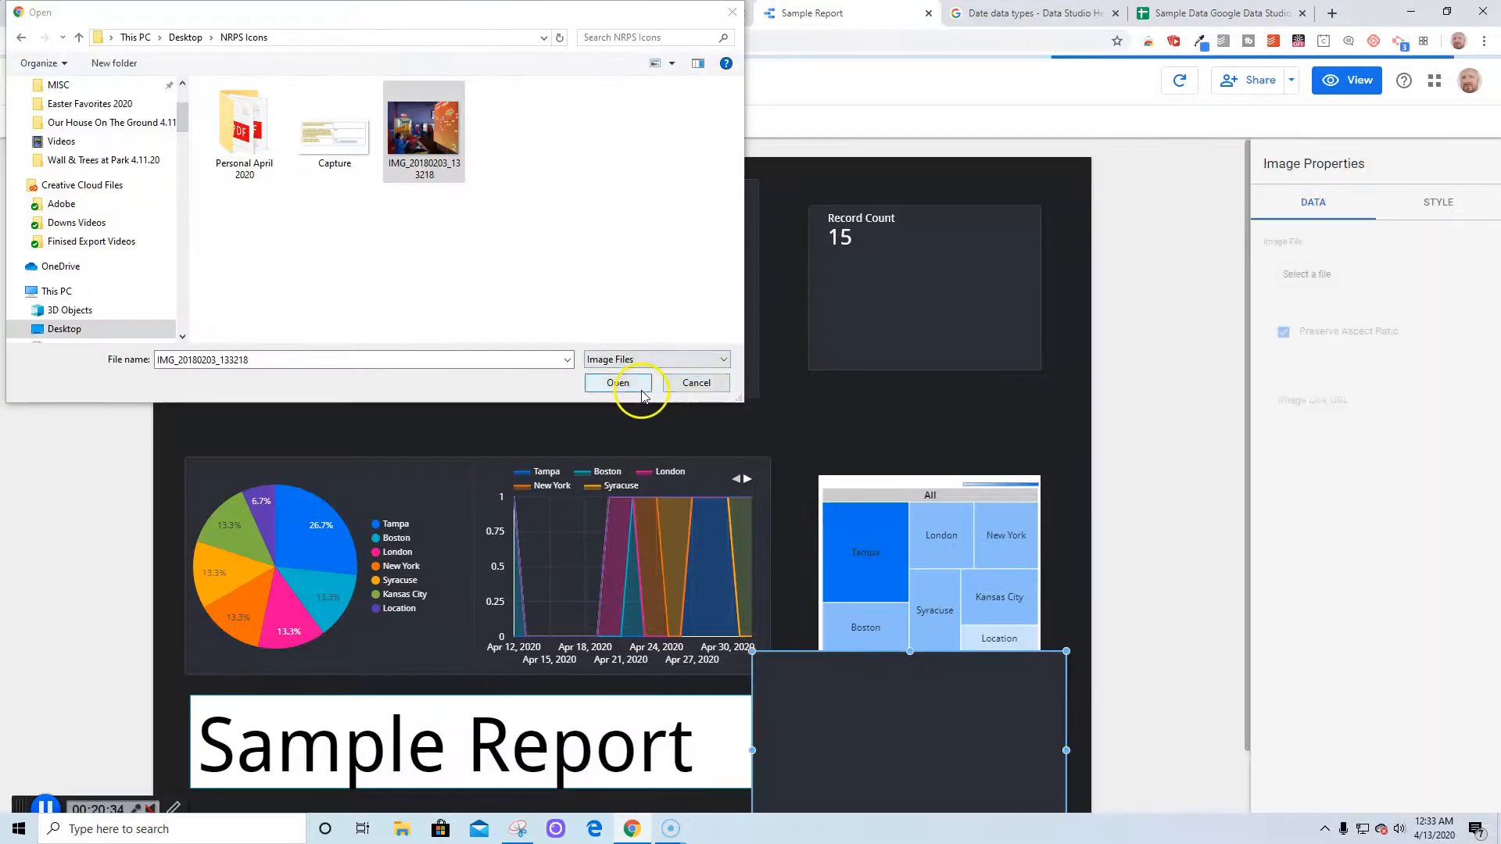
left_click(682, 382)
Resize the photo beside the title box to match its height
left_click_drag(753, 651, 897, 717)
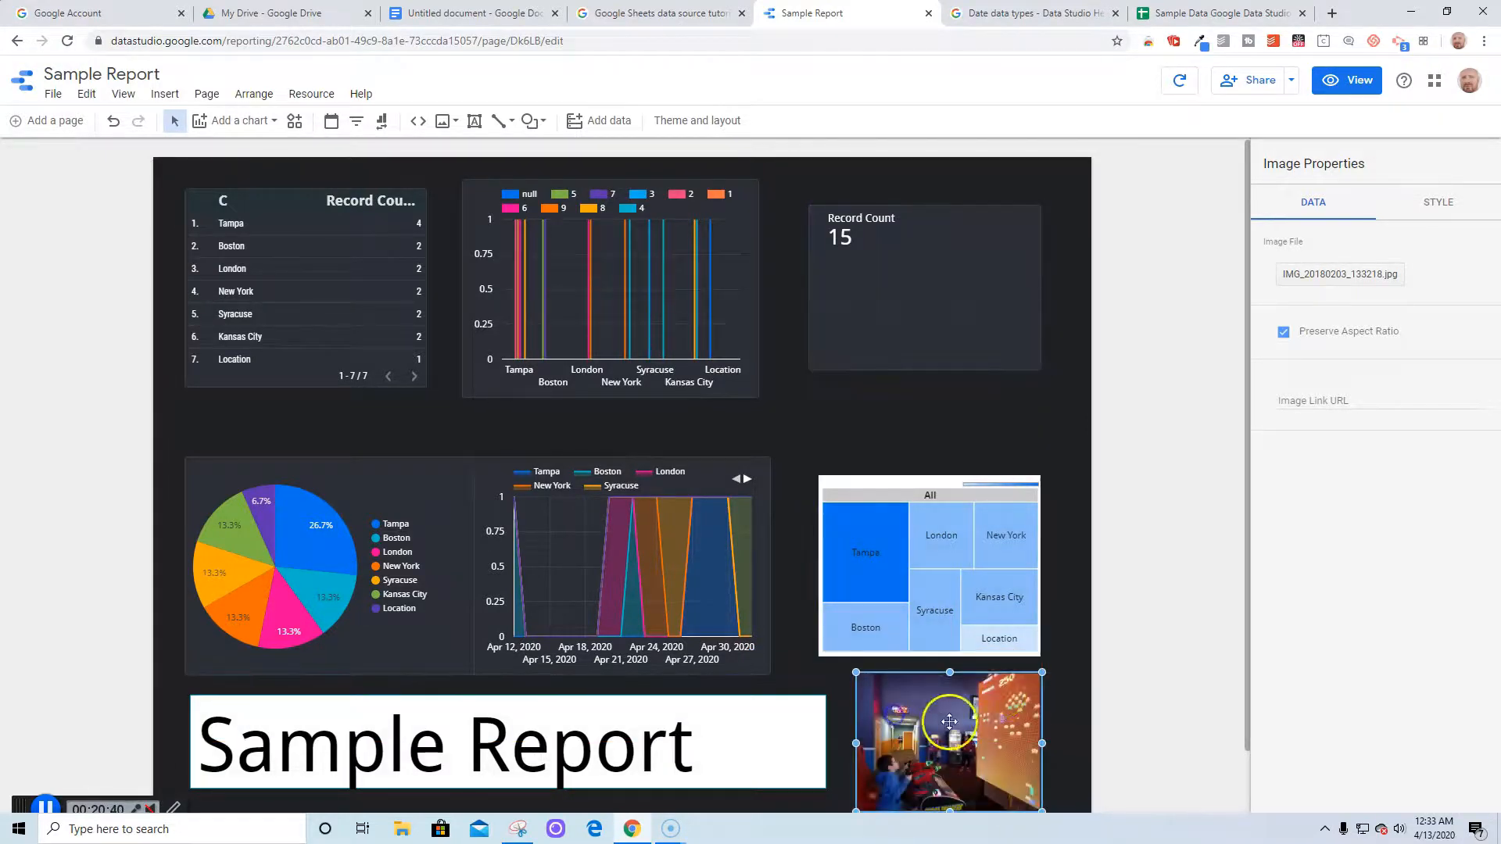
left_click_drag(1042, 674, 892, 736)
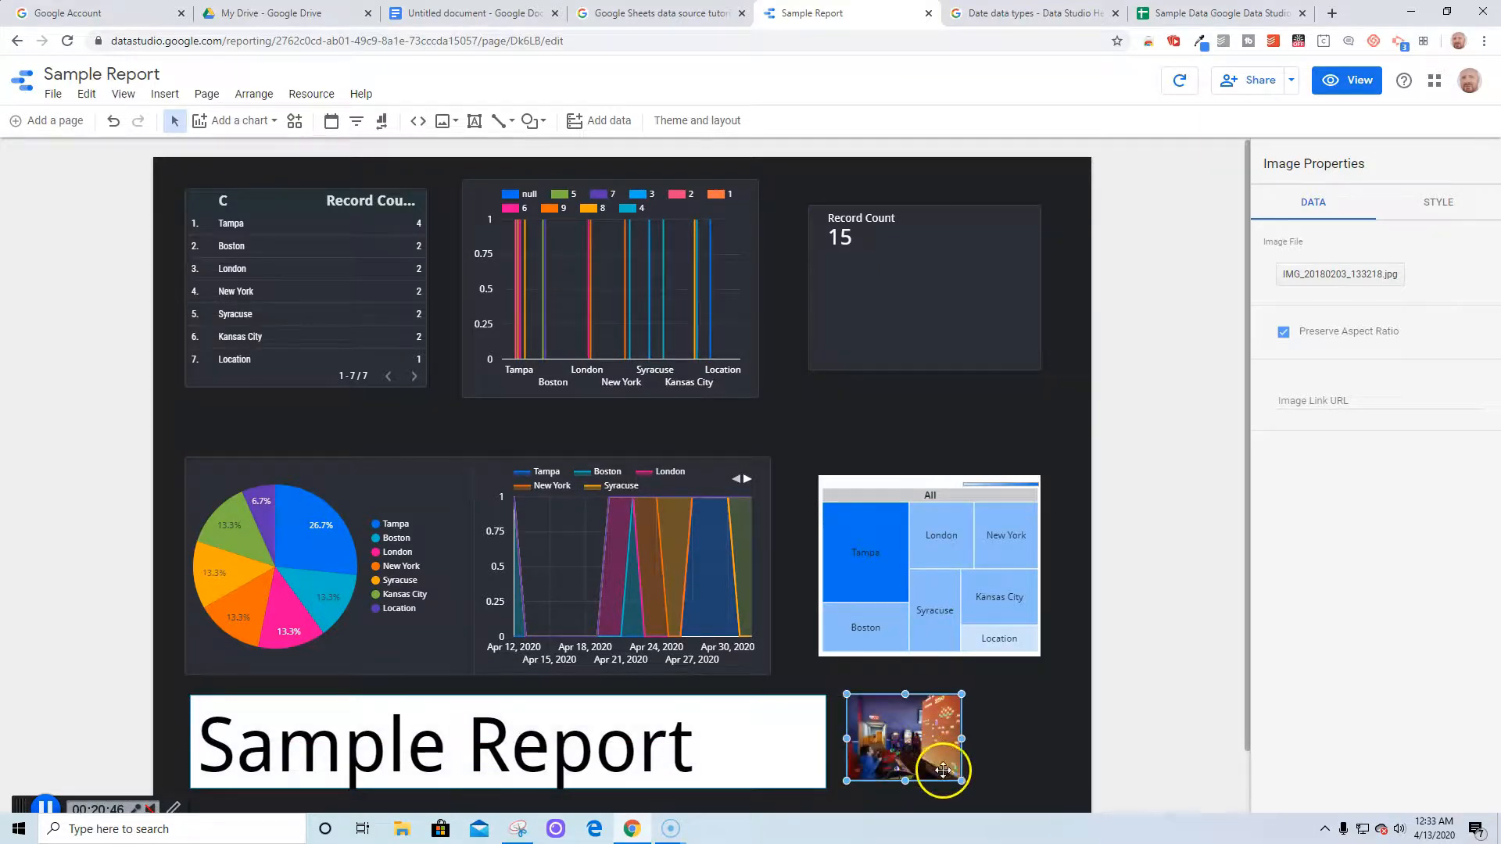
left_click_drag(961, 780, 971, 788)
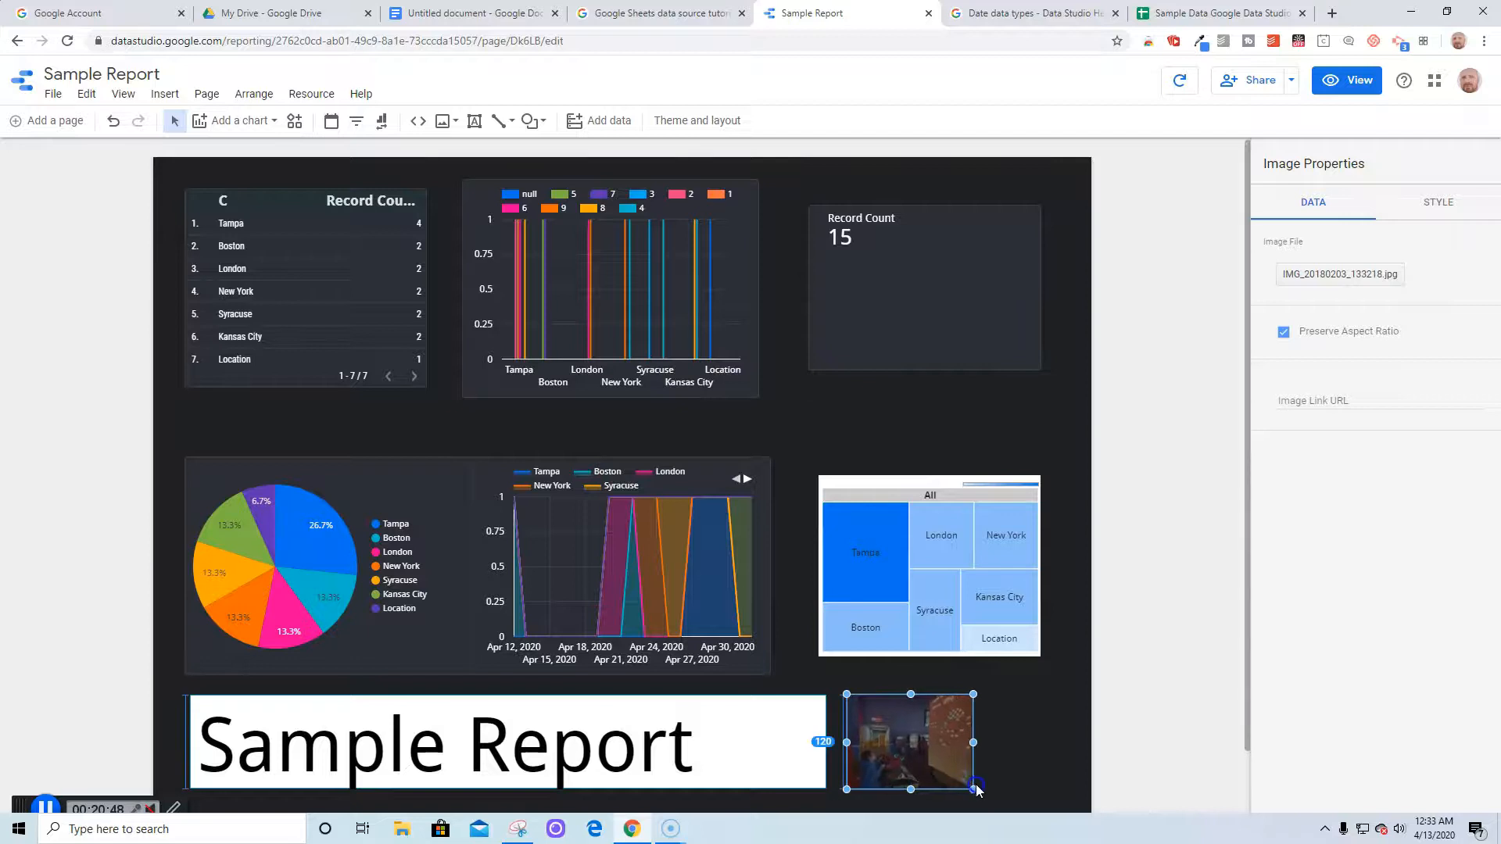
left_click(1001, 759)
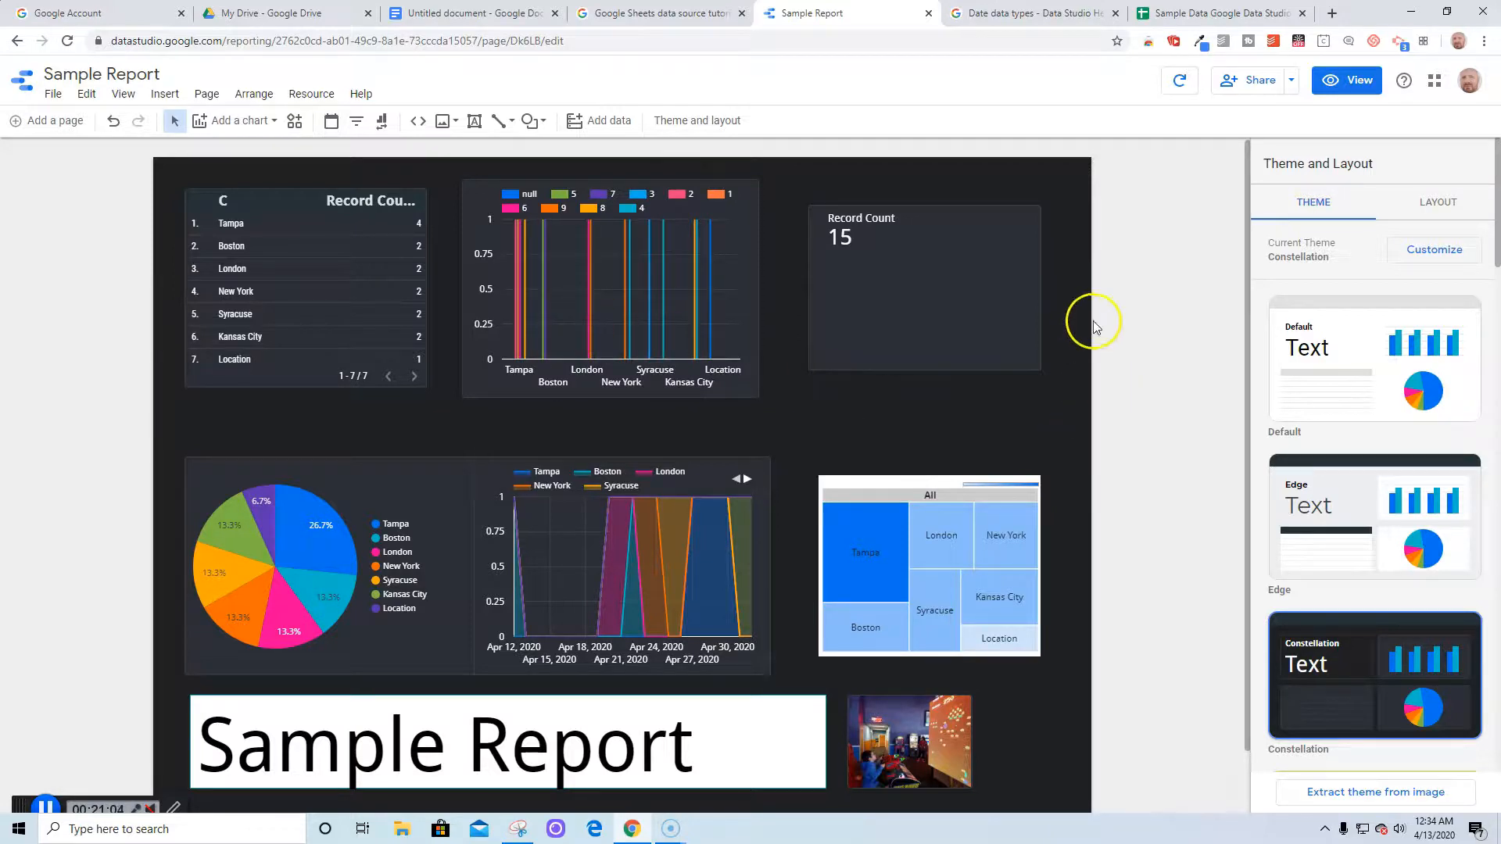
Review the report's link sharing and access settings, then close the sharing window
left_click(1249, 81)
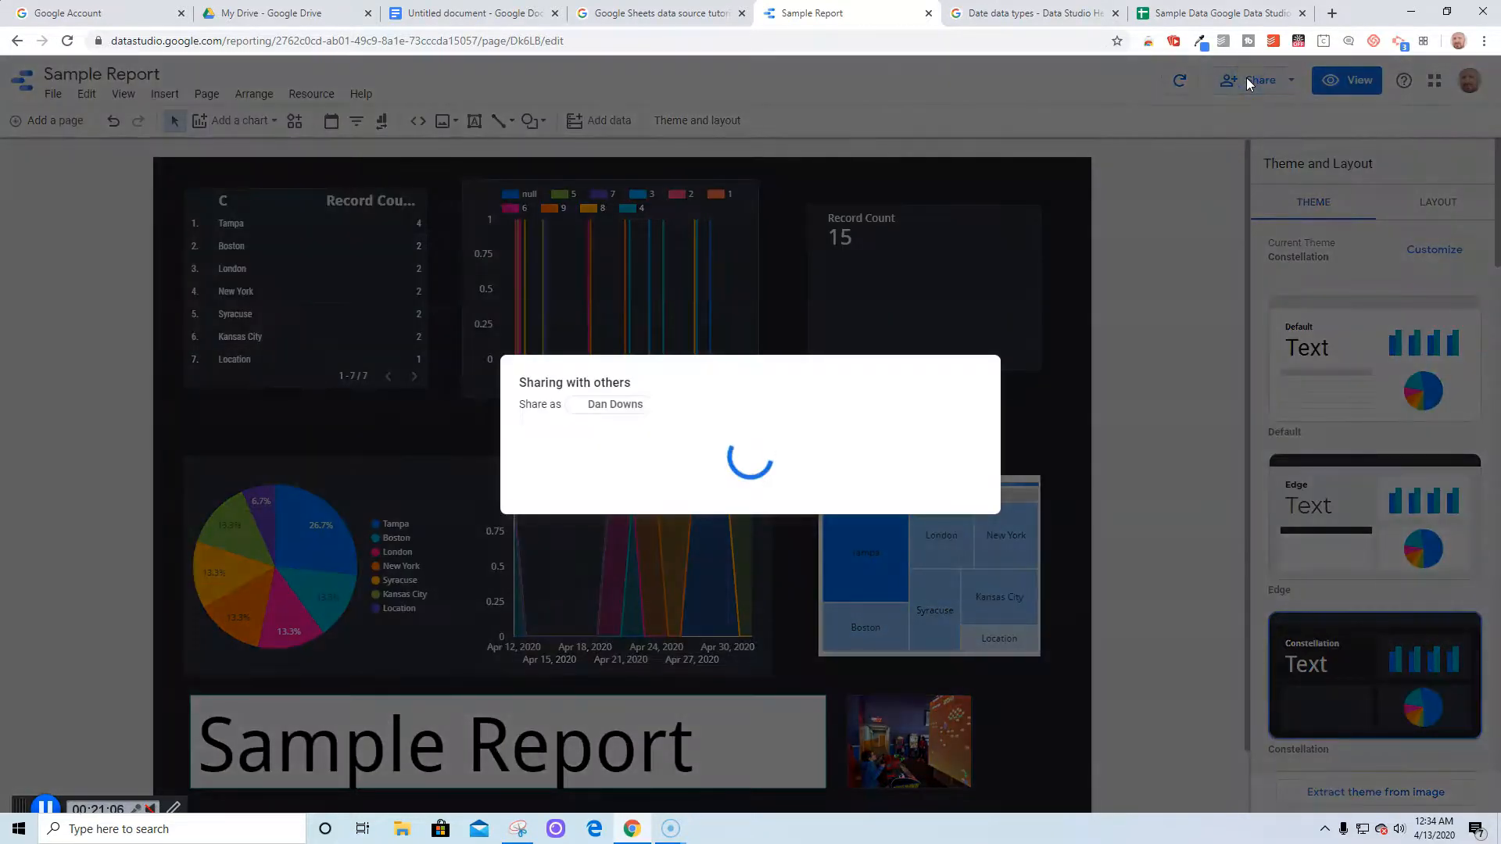
left_click(618, 429)
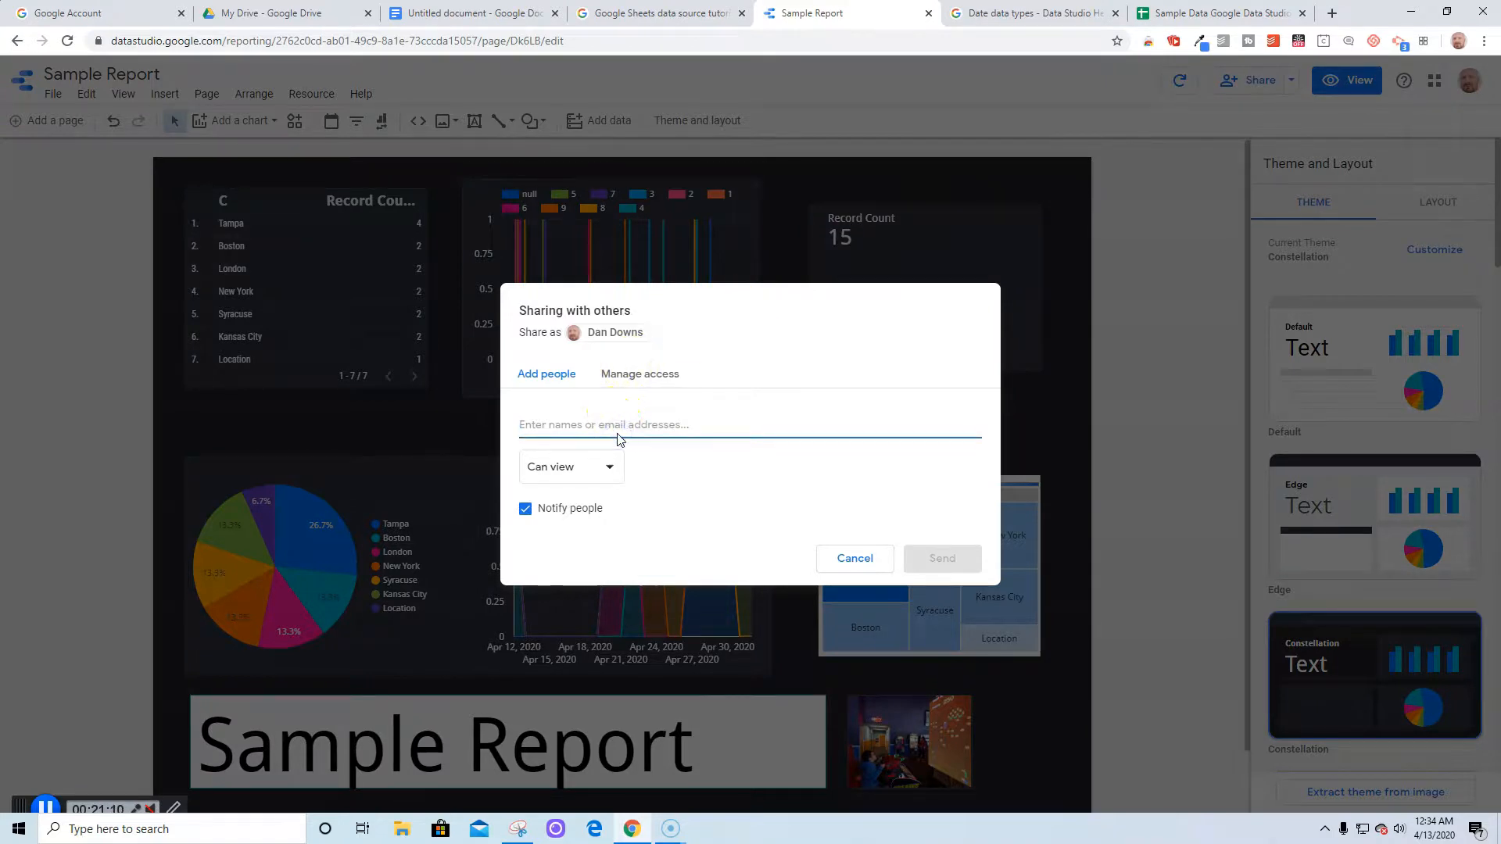
left_click(638, 374)
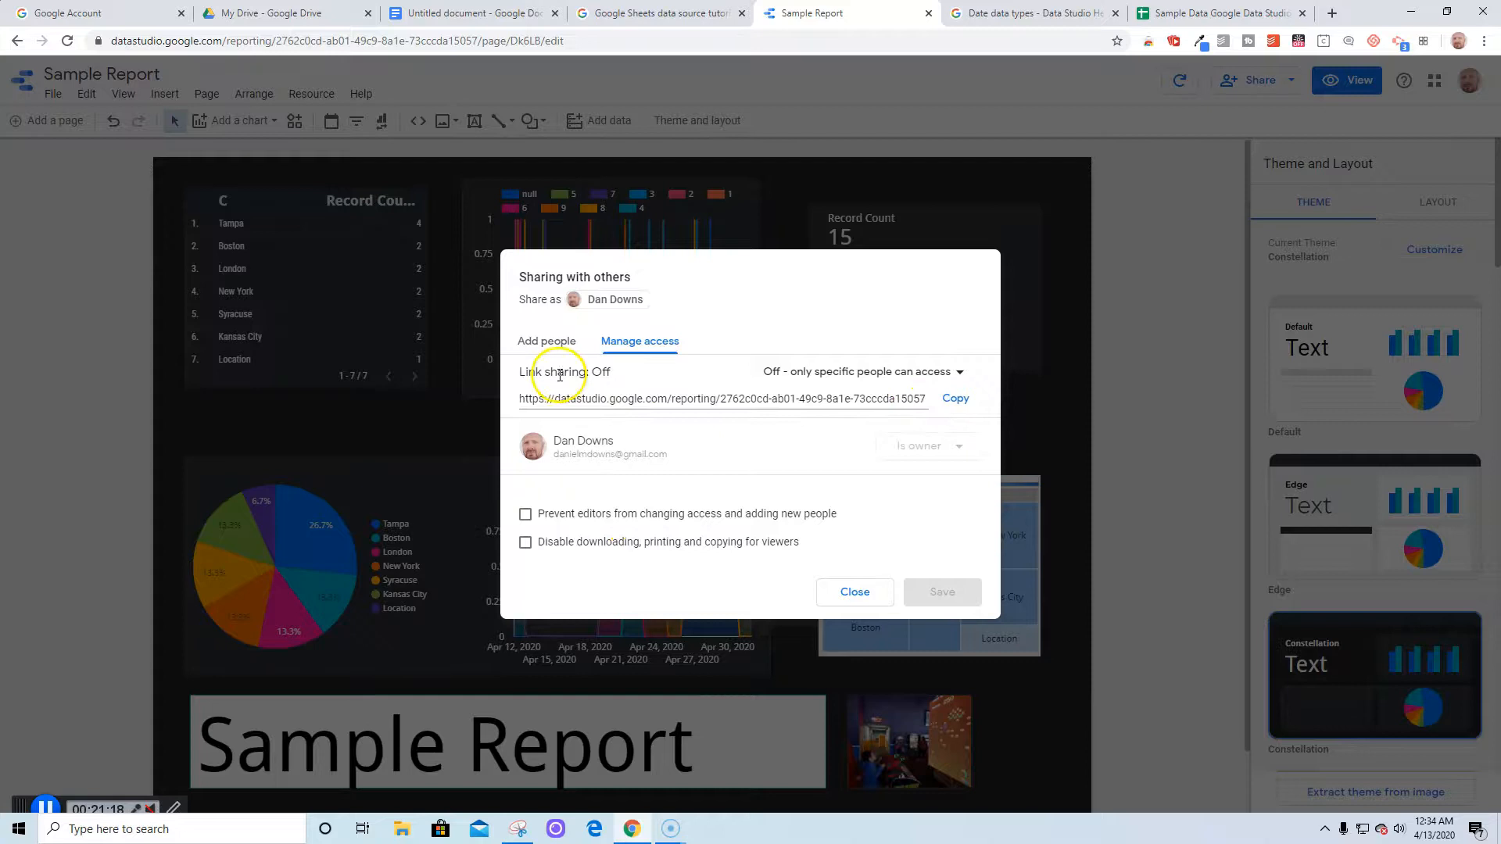
left_click(838, 595)
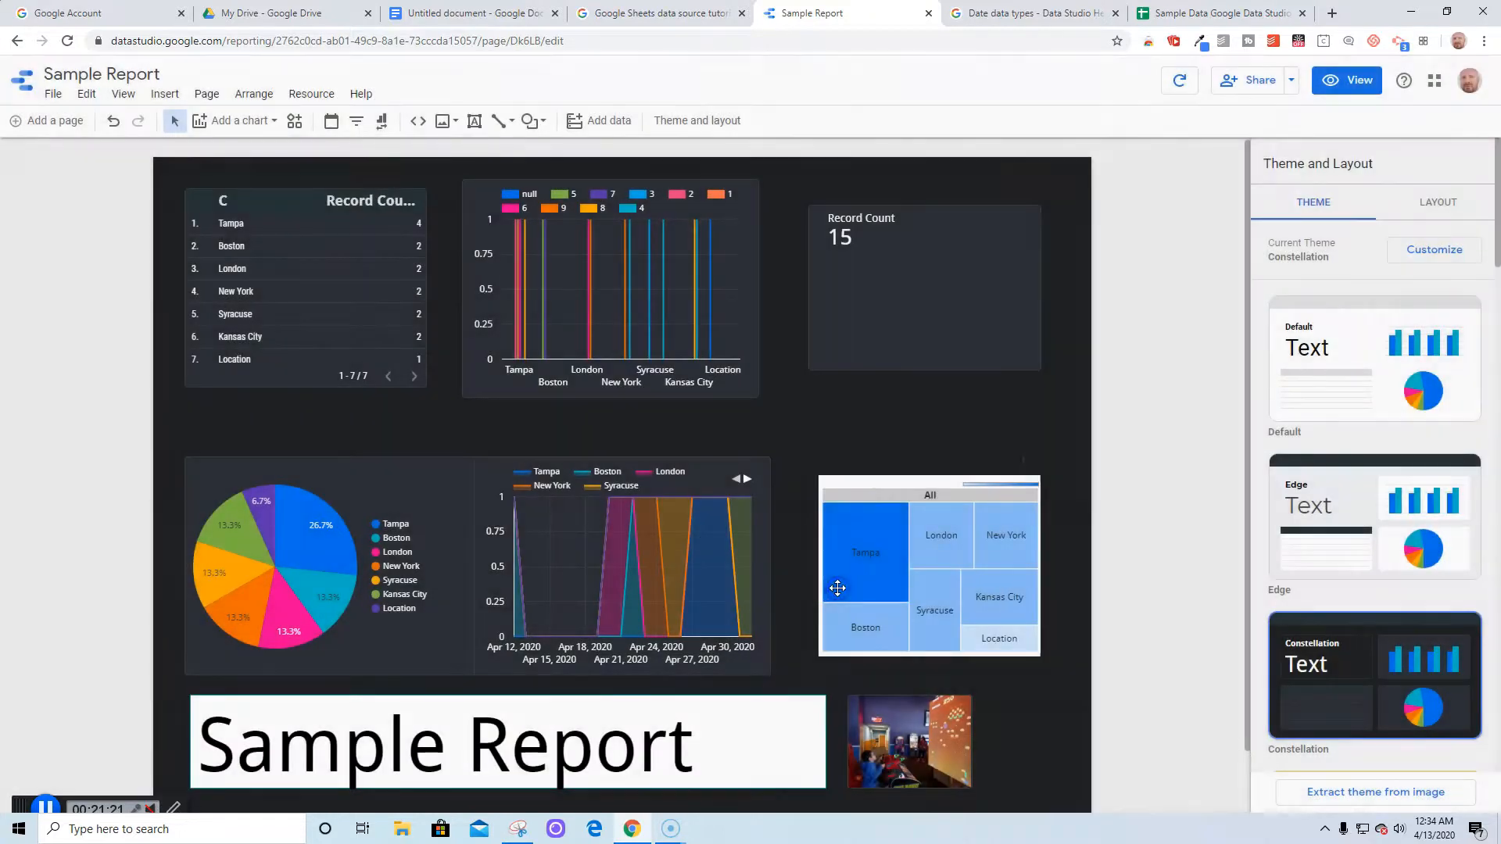
Invite the suggested contact with Can view access and send the invitation
left_click(1259, 83)
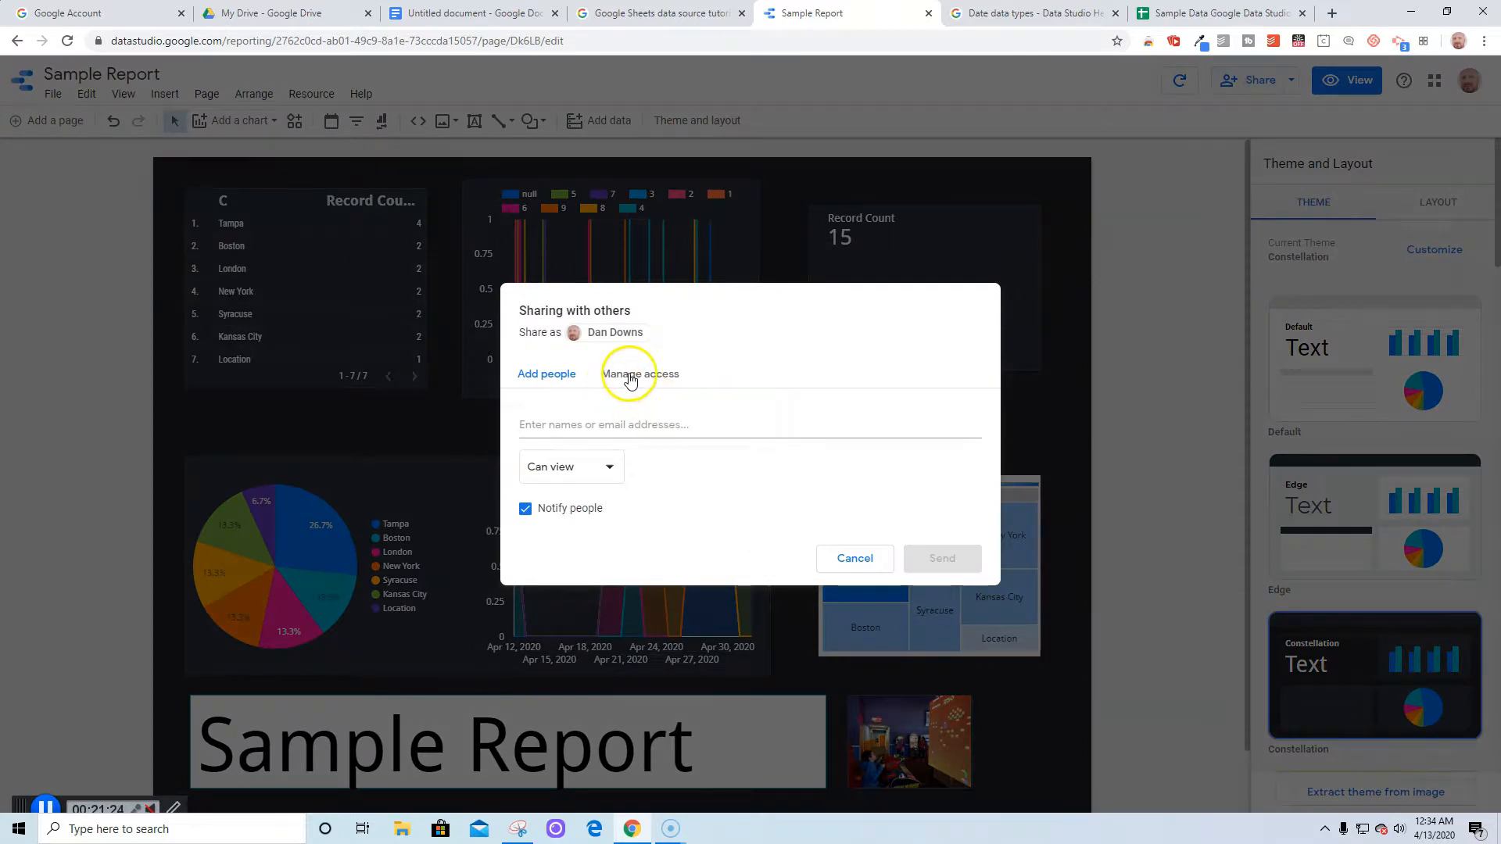
left_click(546, 374)
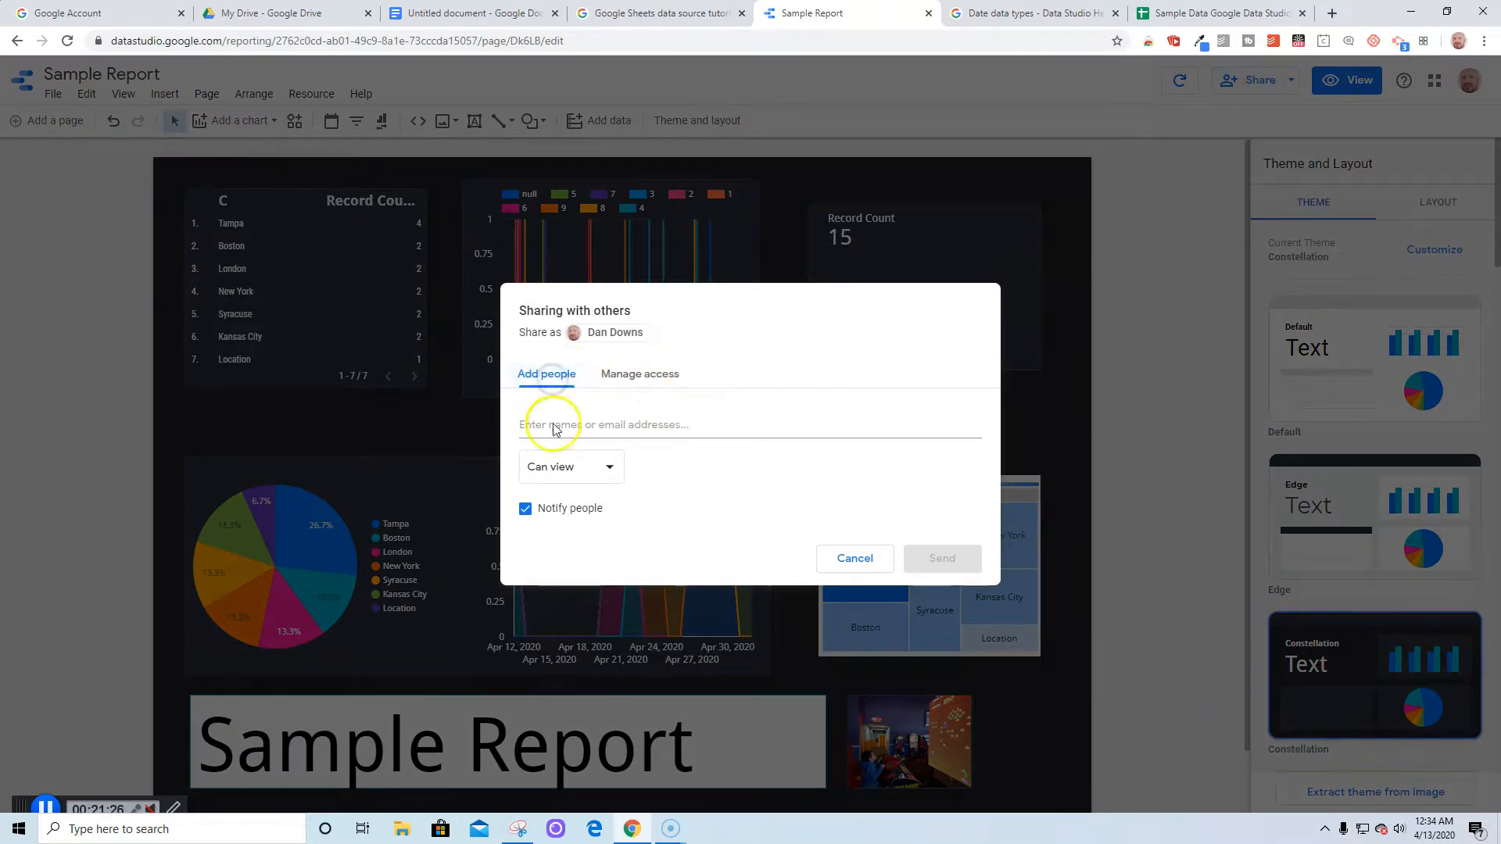
left_click(591, 473)
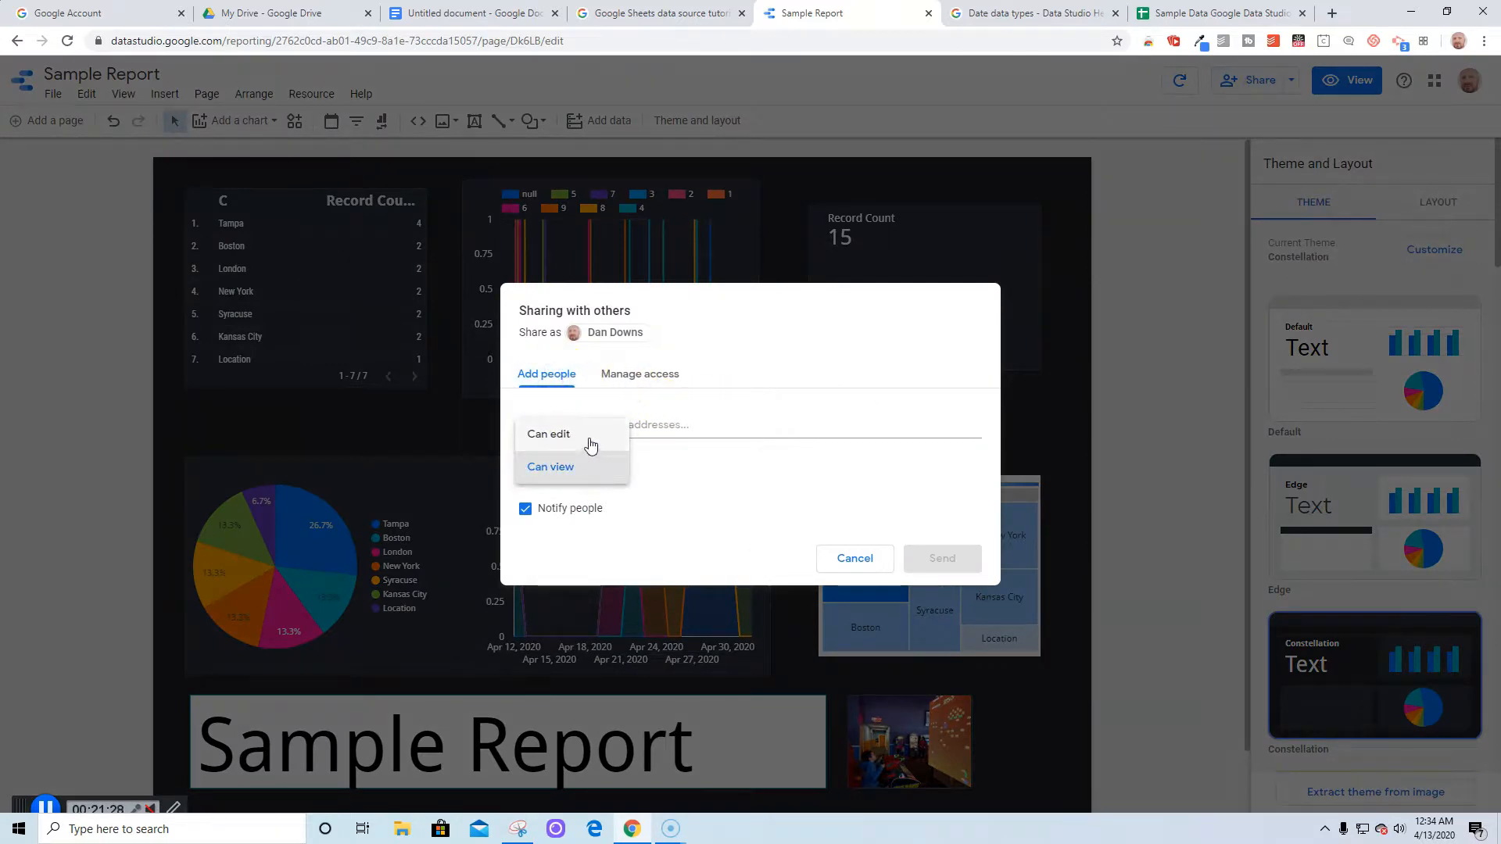
left_click(650, 501)
left_click(623, 426)
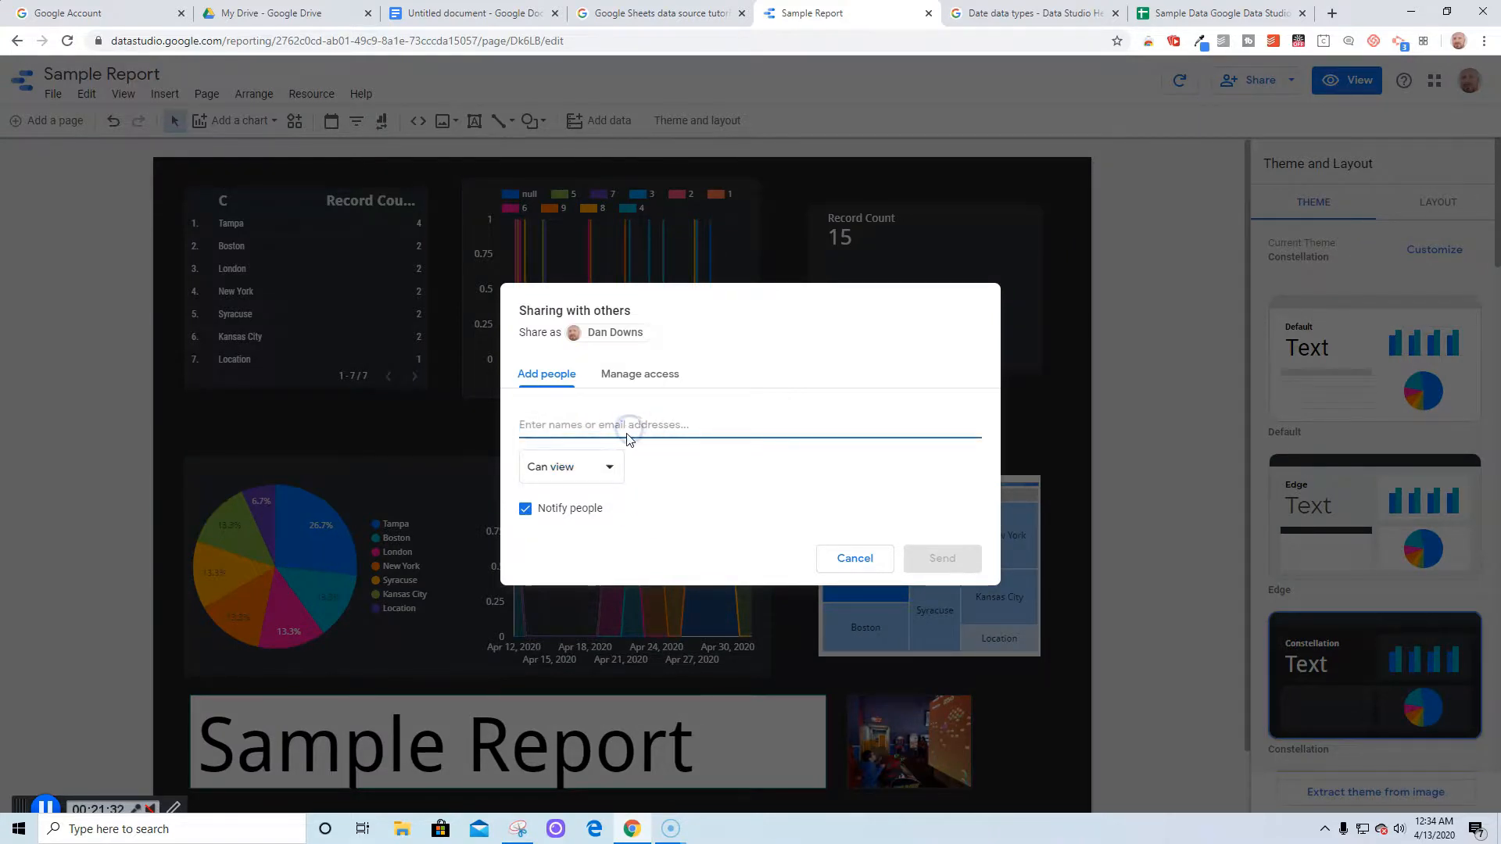
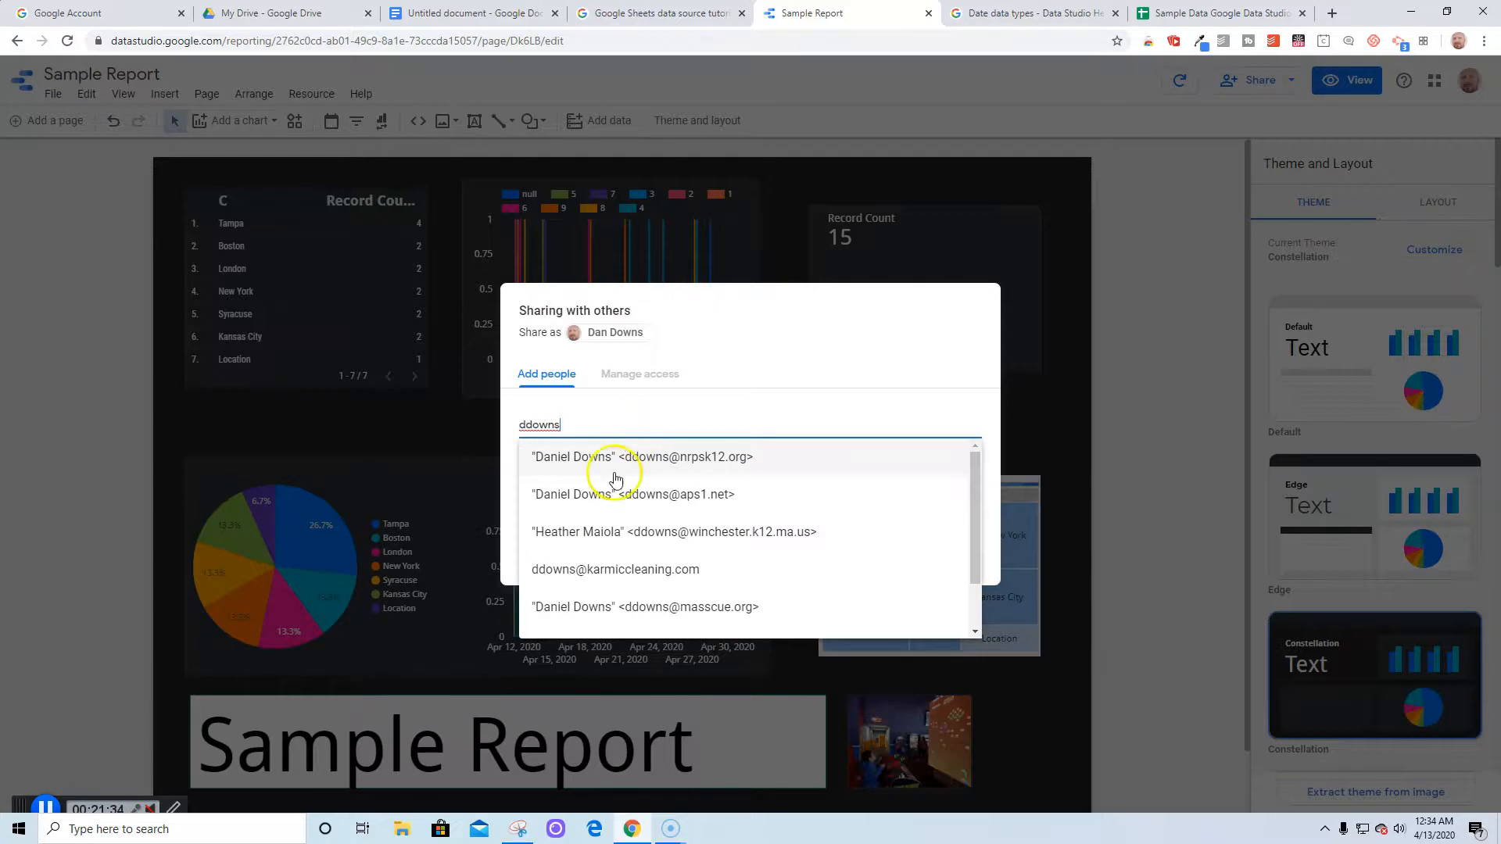
left_click(615, 474)
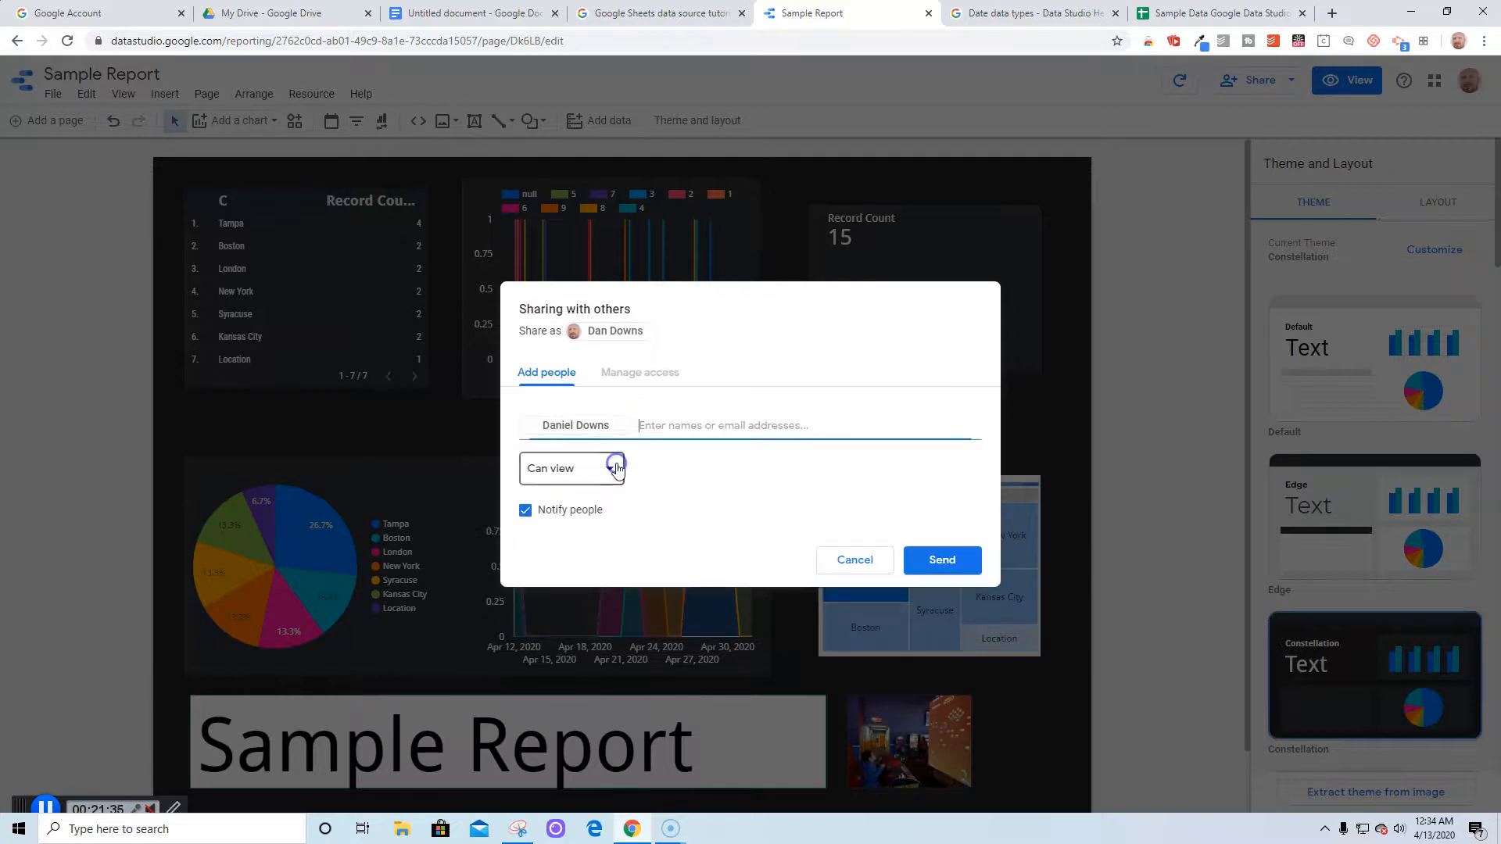
left_click(936, 561)
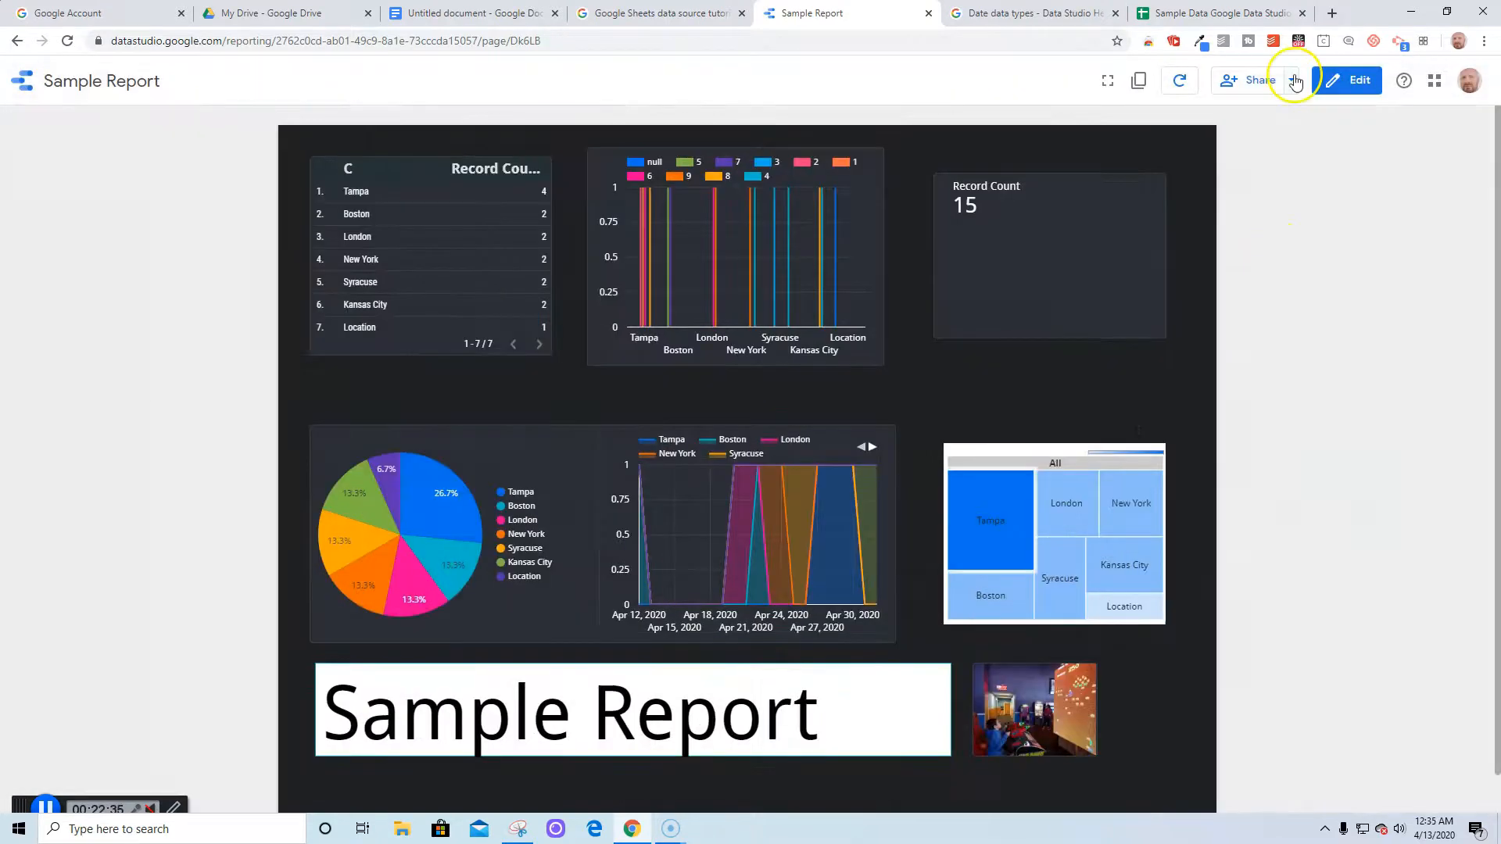
Copy the report's share link to the clipboard and open a new Chrome window
left_click(1291, 80)
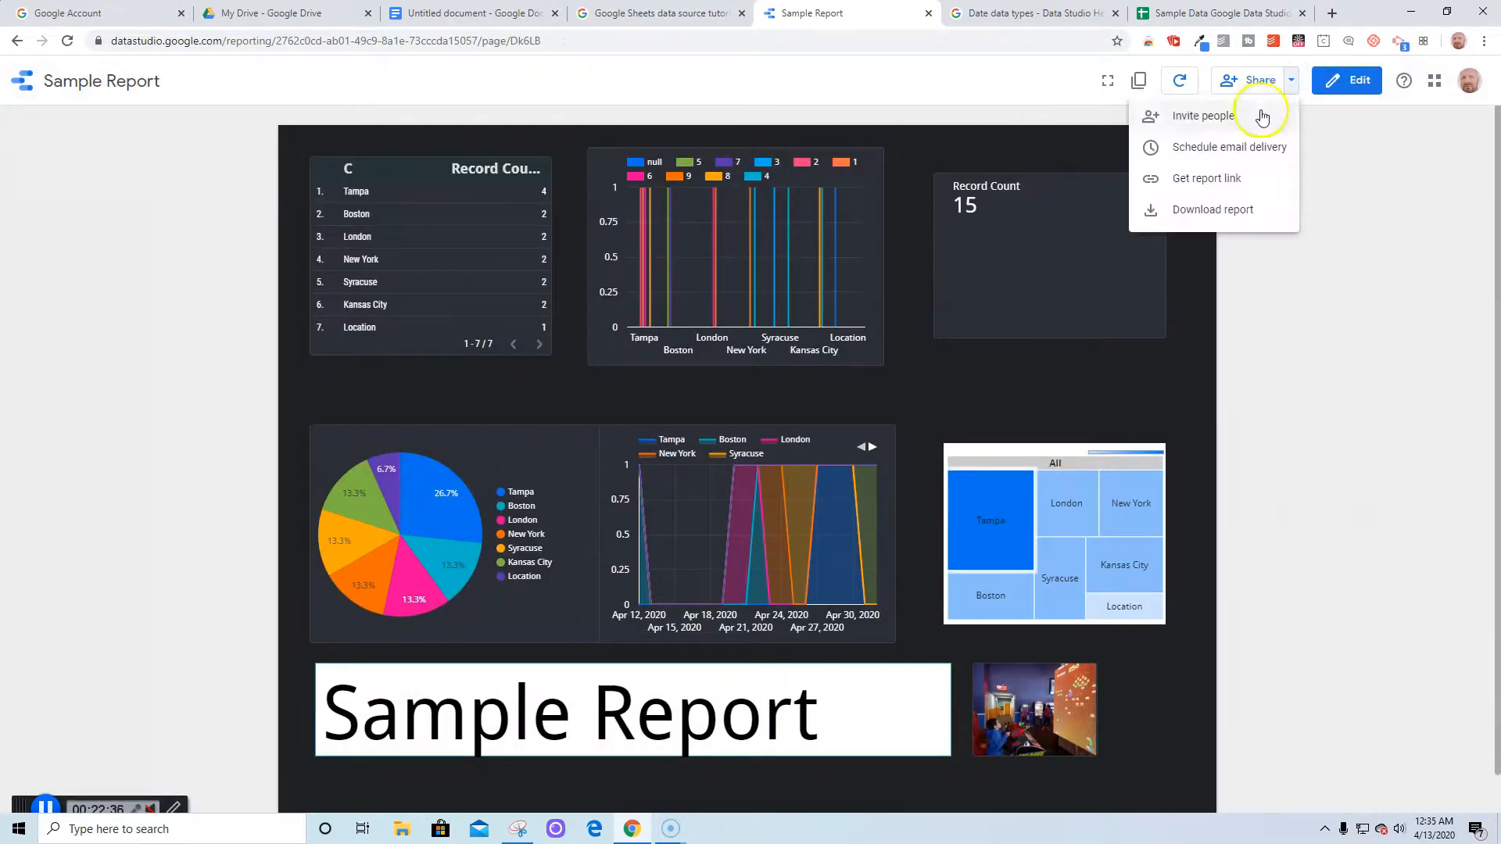
left_click(1224, 179)
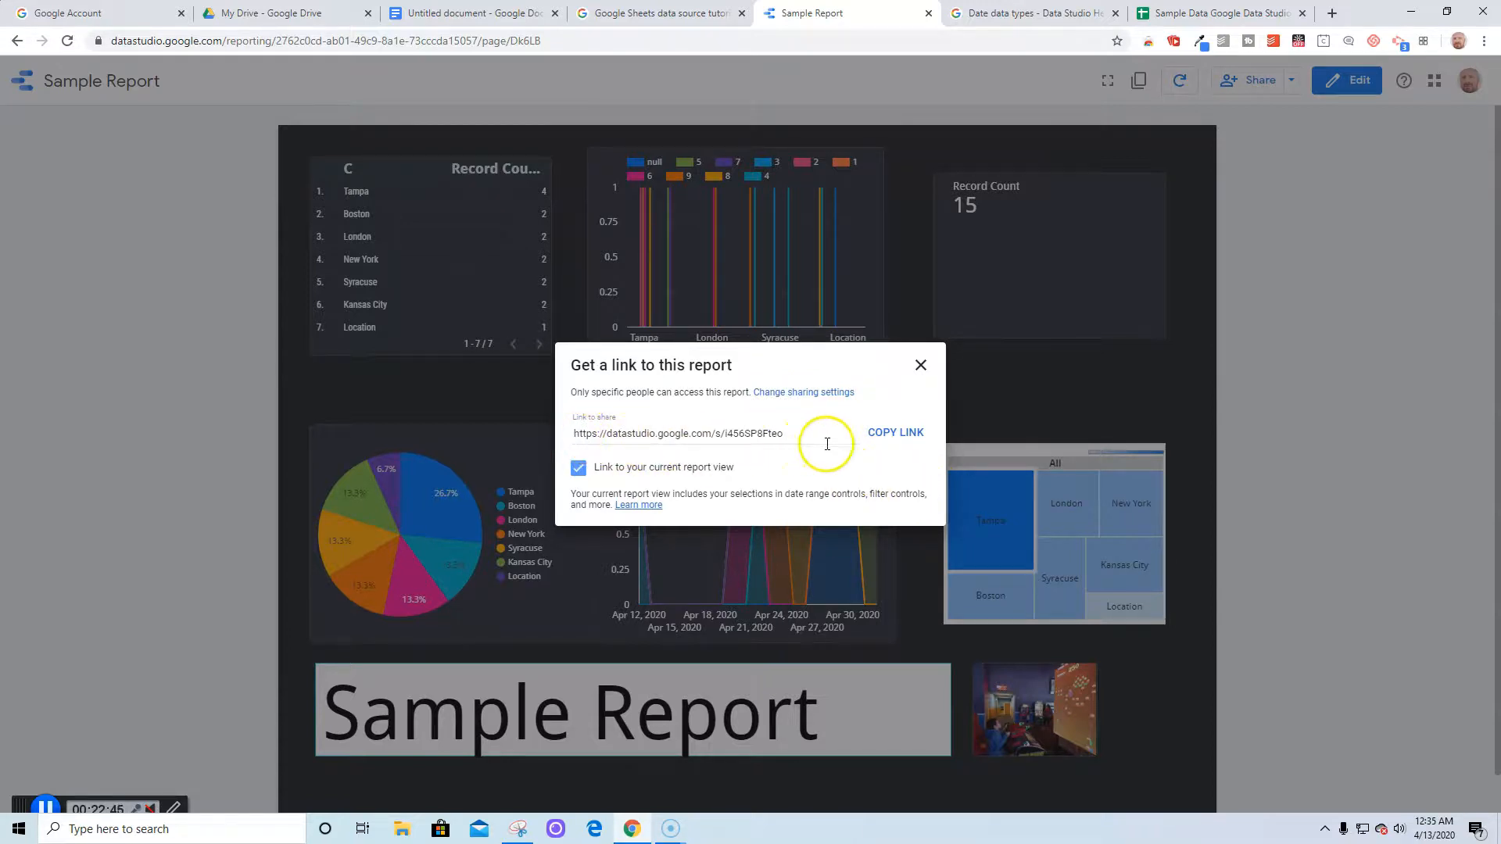
left_click(896, 432)
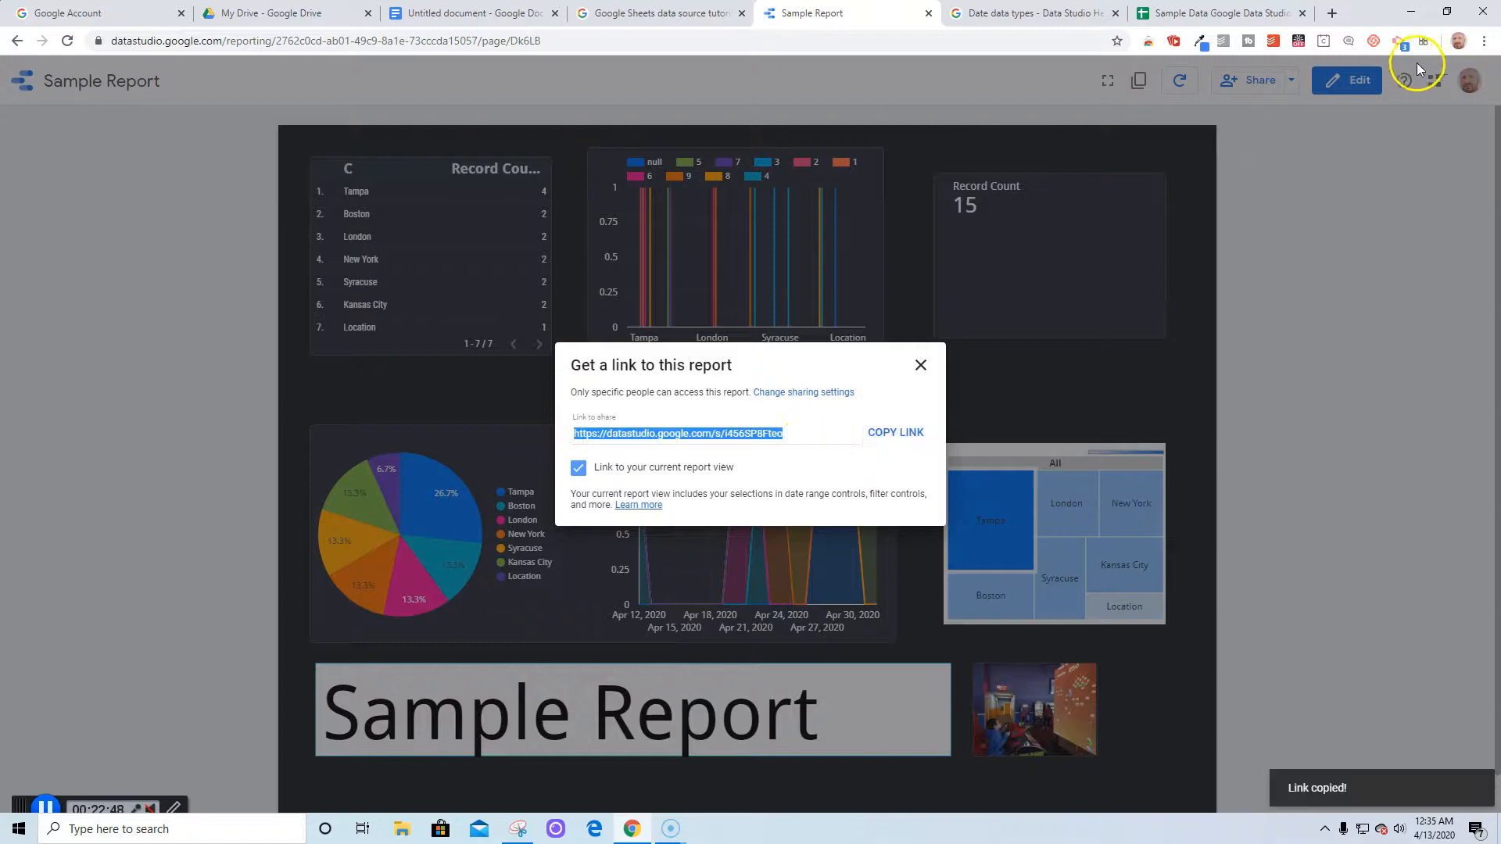
left_click(1484, 41)
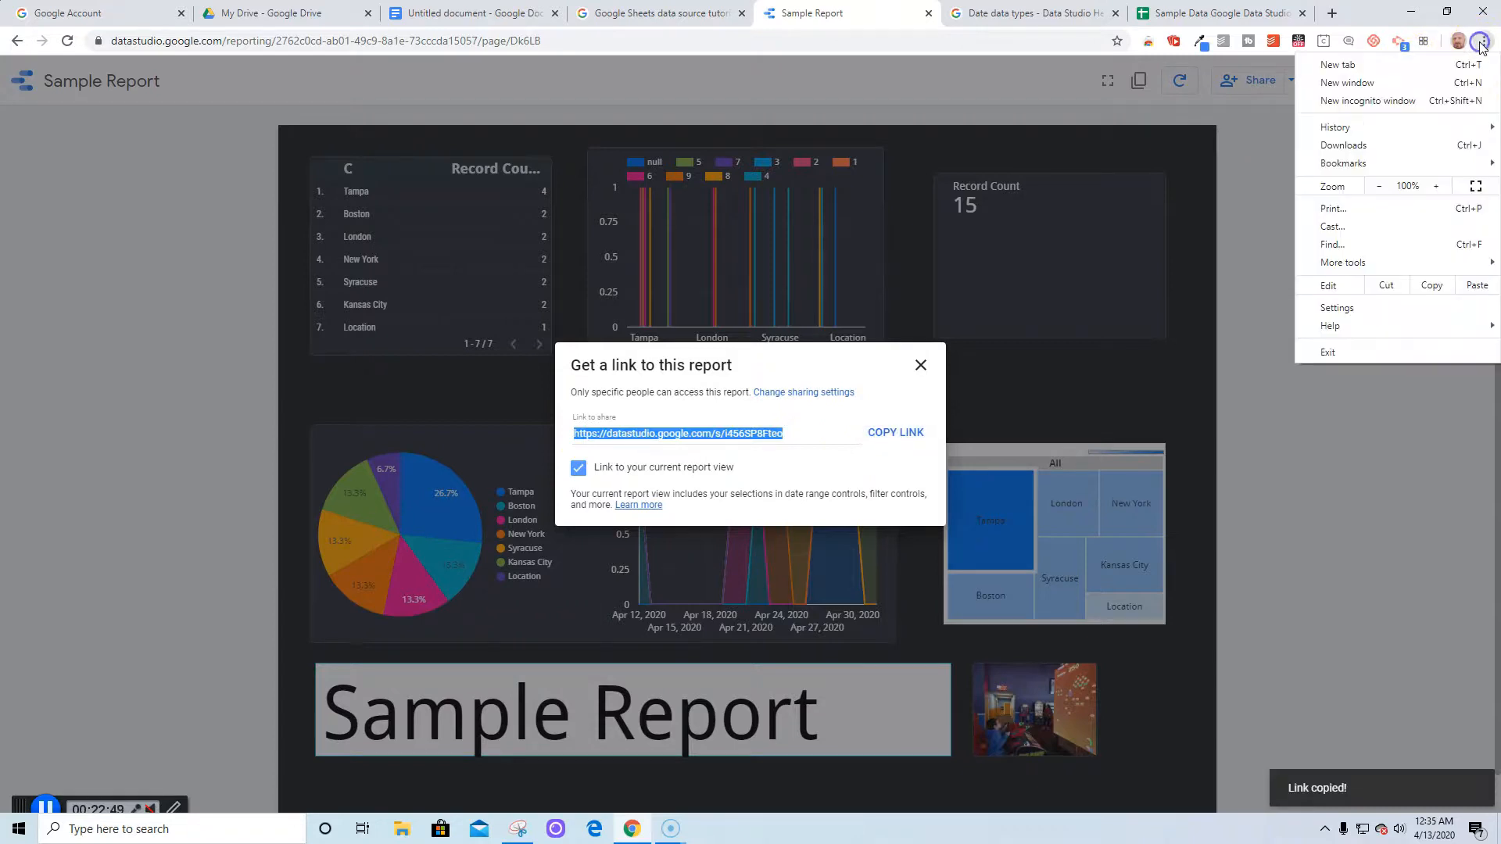
left_click(1388, 82)
Paste the copied datastudio.google.com report link into the address bar and load it
right_click(371, 37)
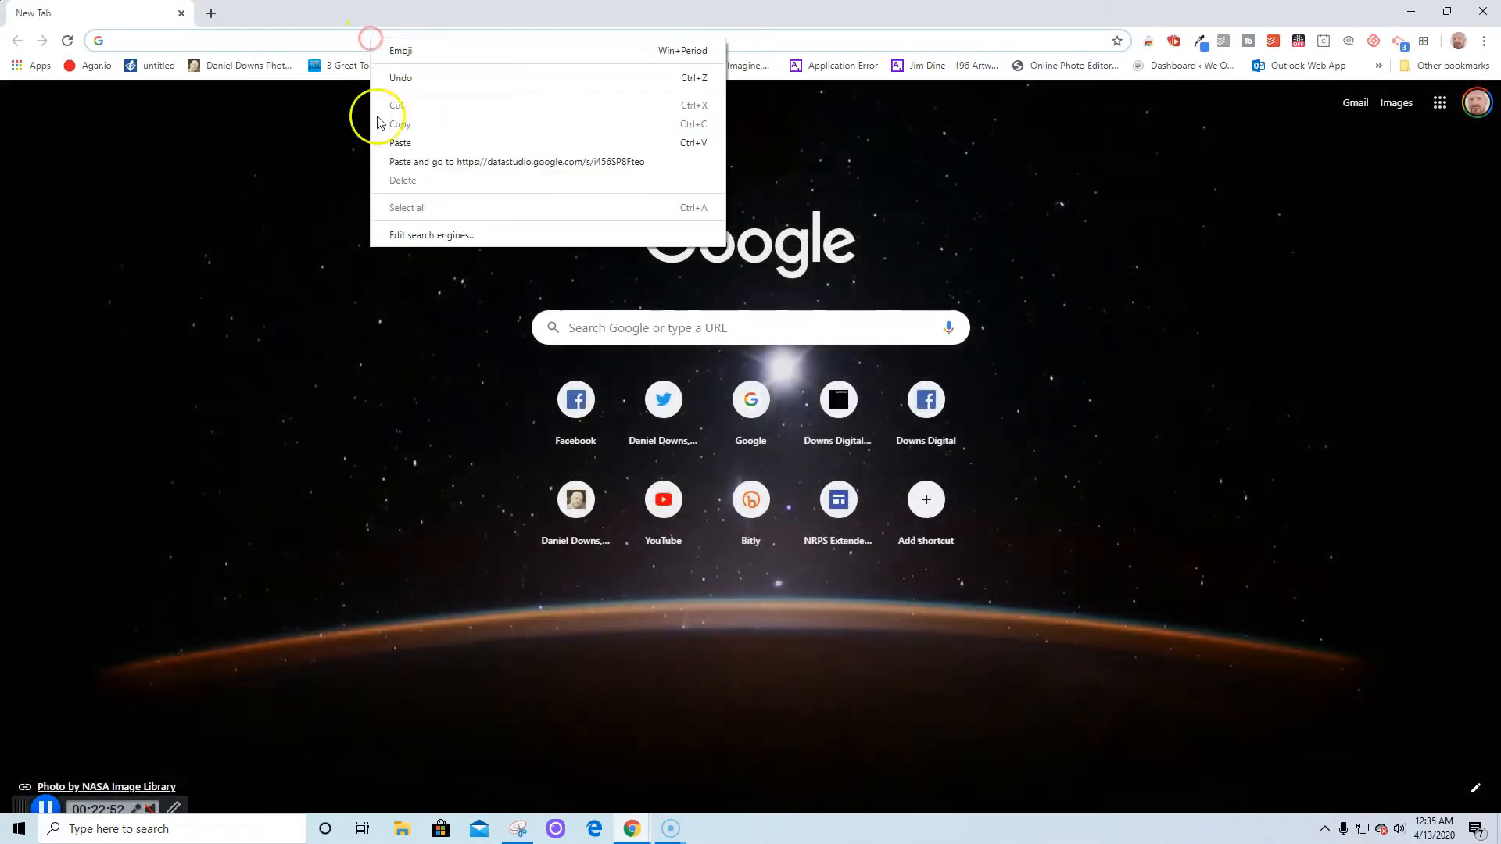
left_click(399, 143)
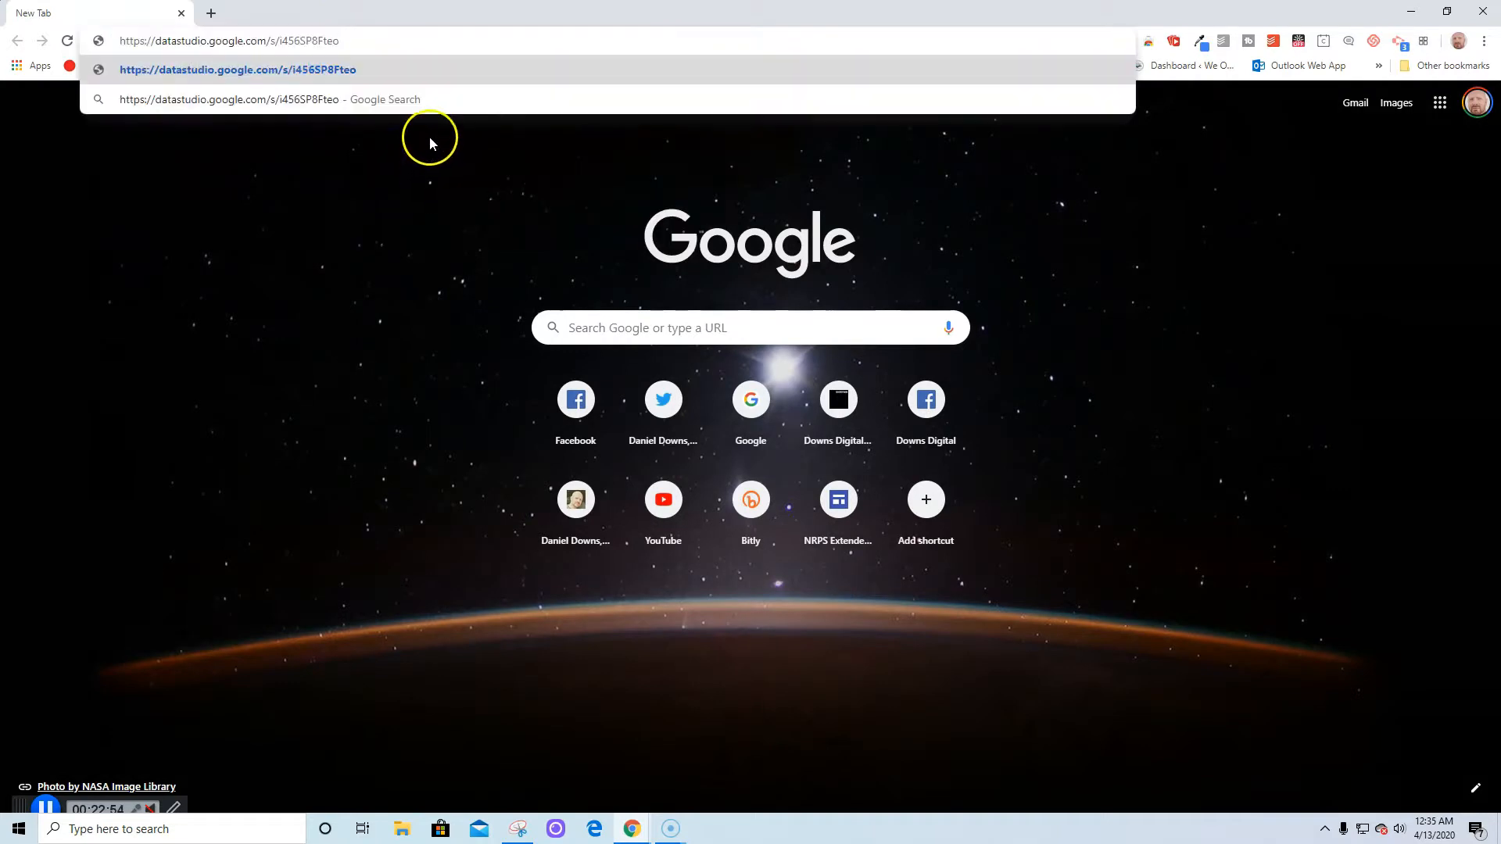
key("Return")
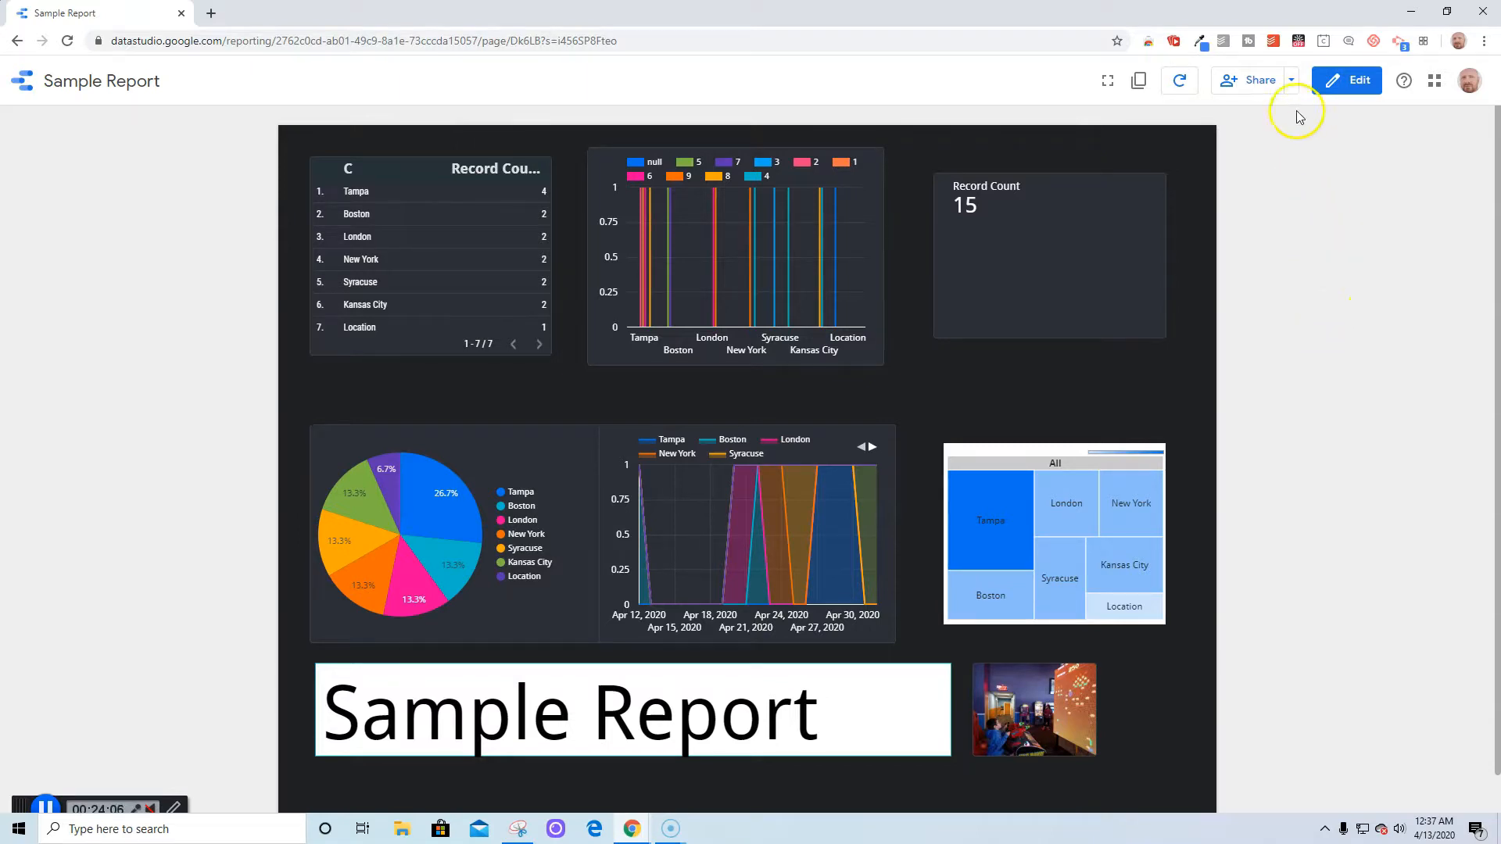
Return to edit mode, enable embedding, and select the 600×450 iframe embed code
left_click(1345, 81)
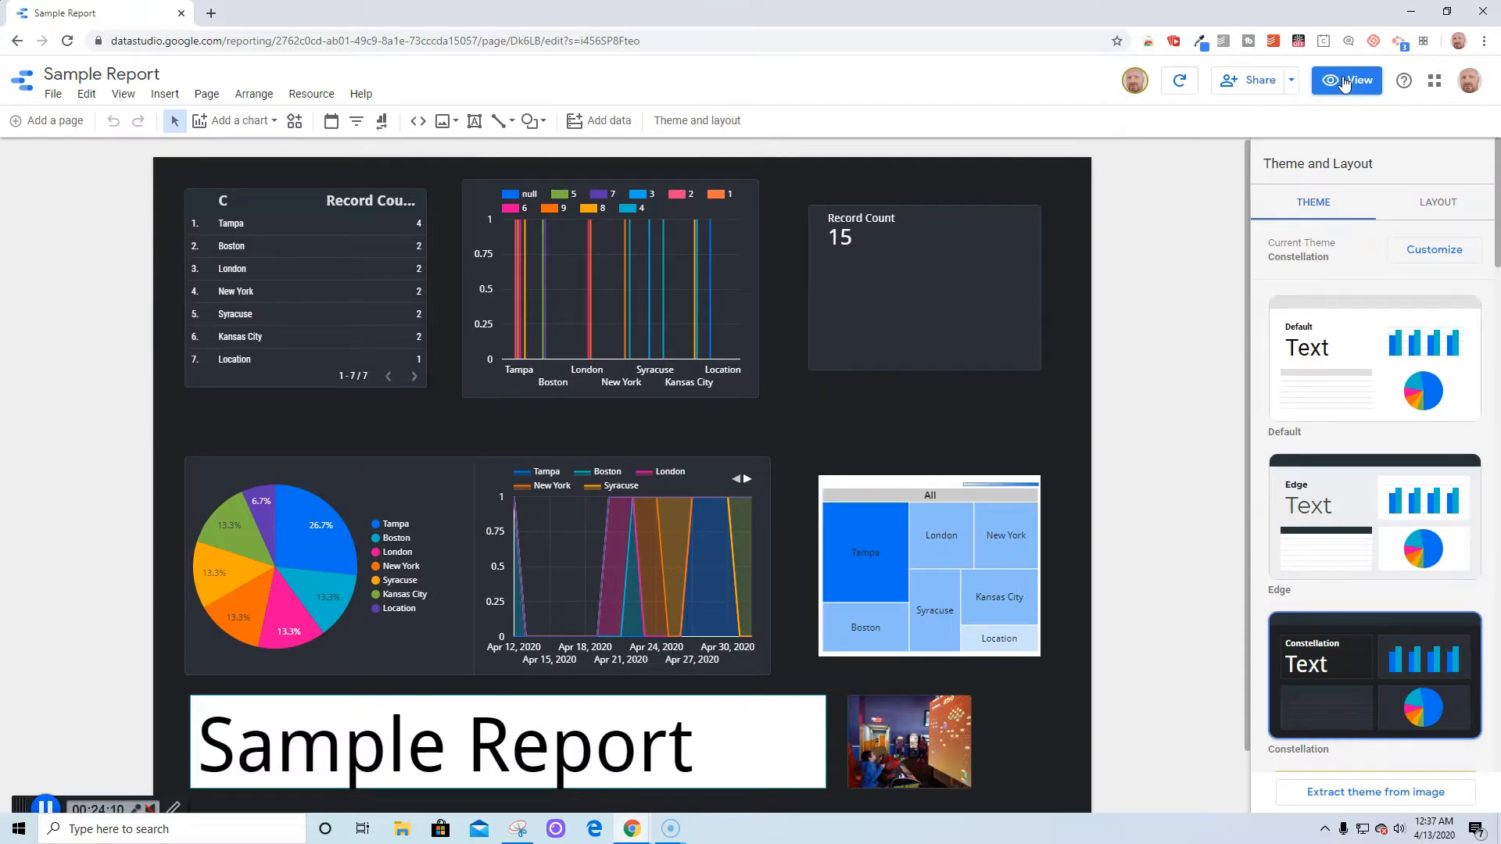
left_click(1297, 83)
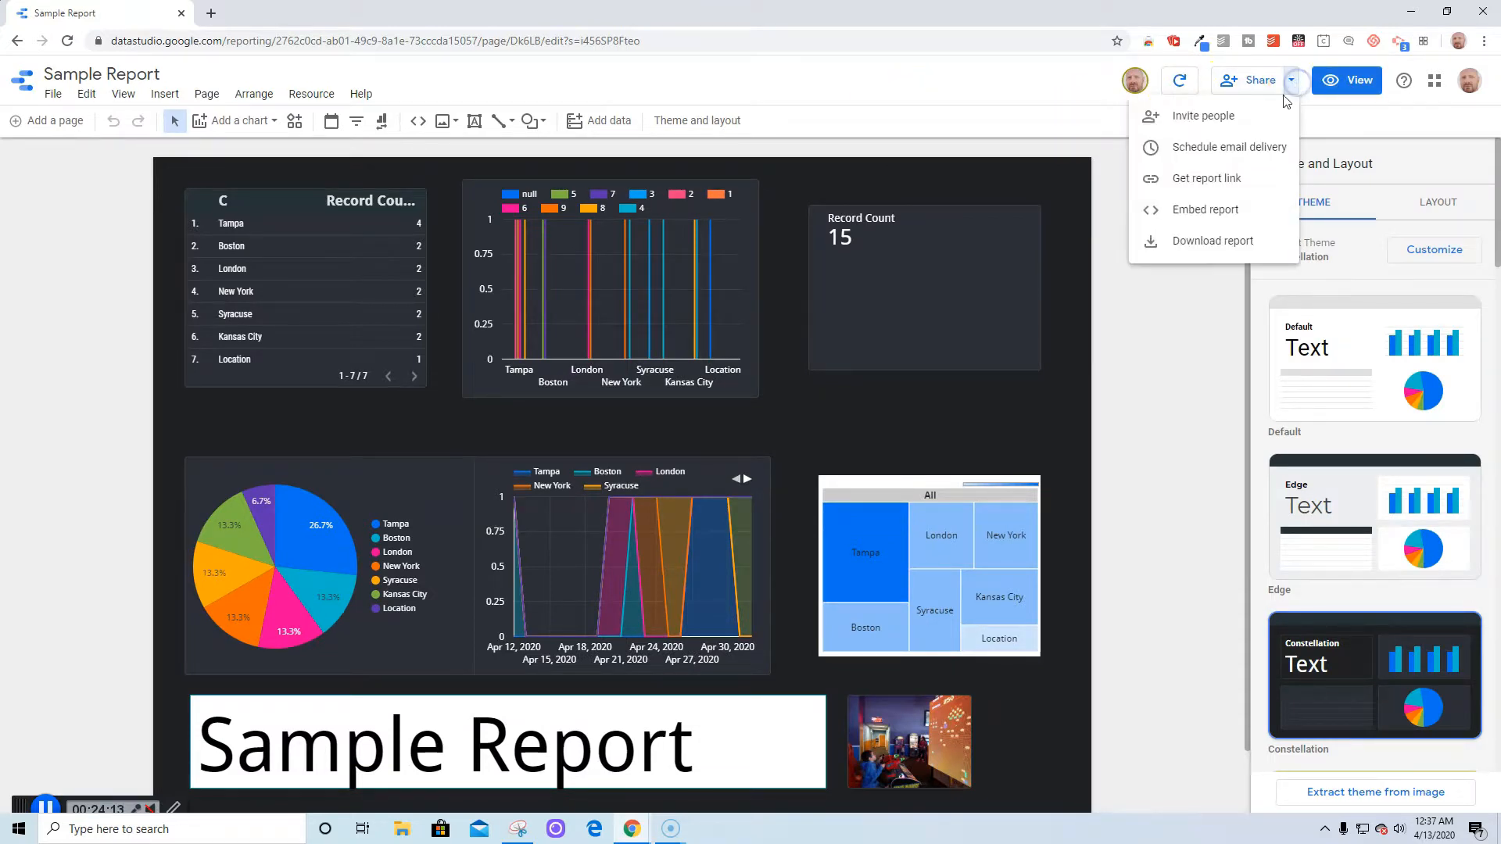
left_click(1221, 210)
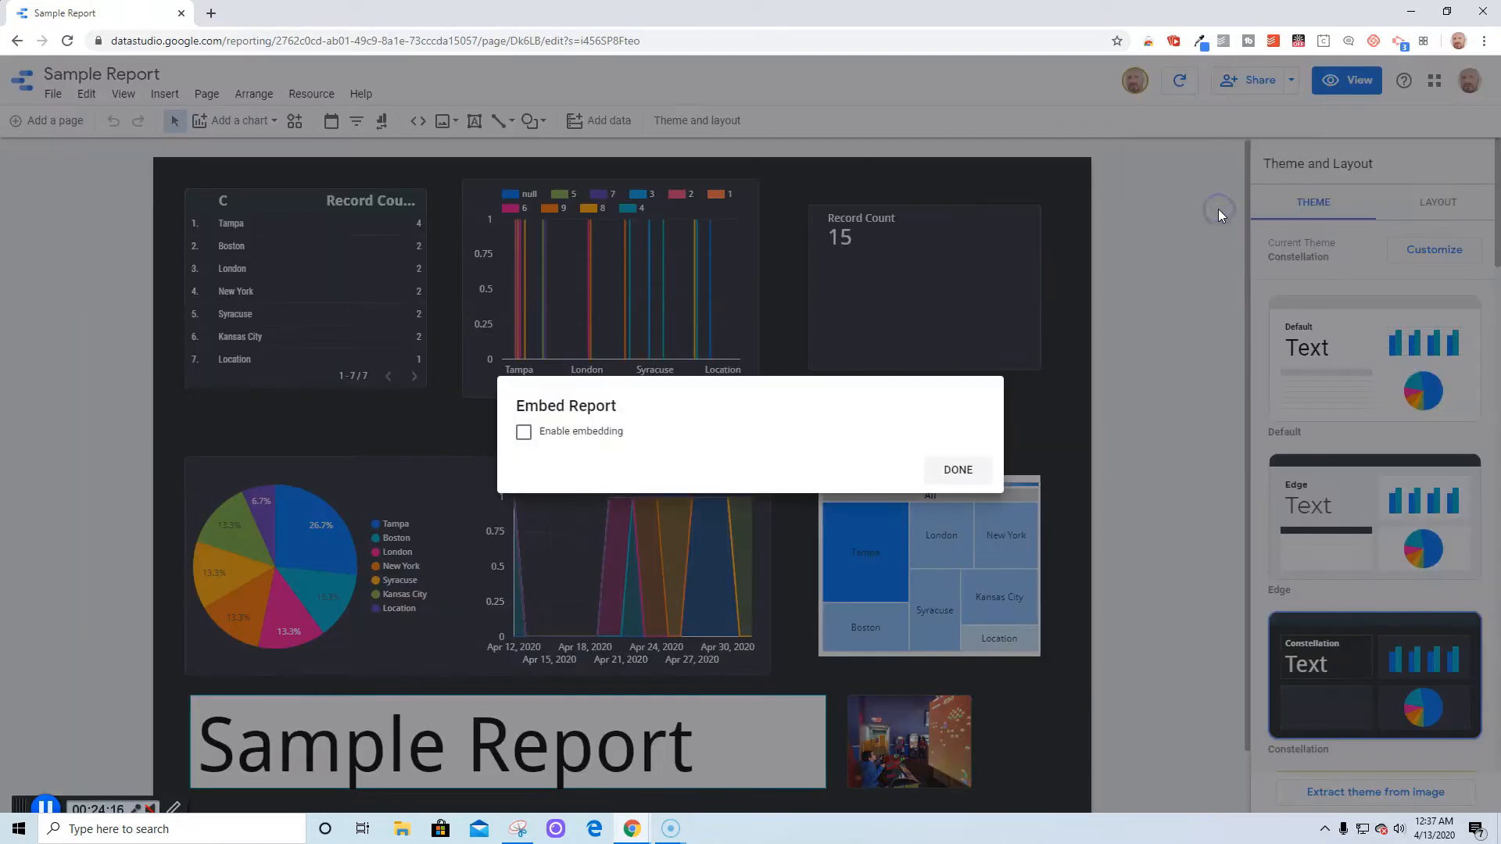
left_click(524, 432)
left_click(608, 425)
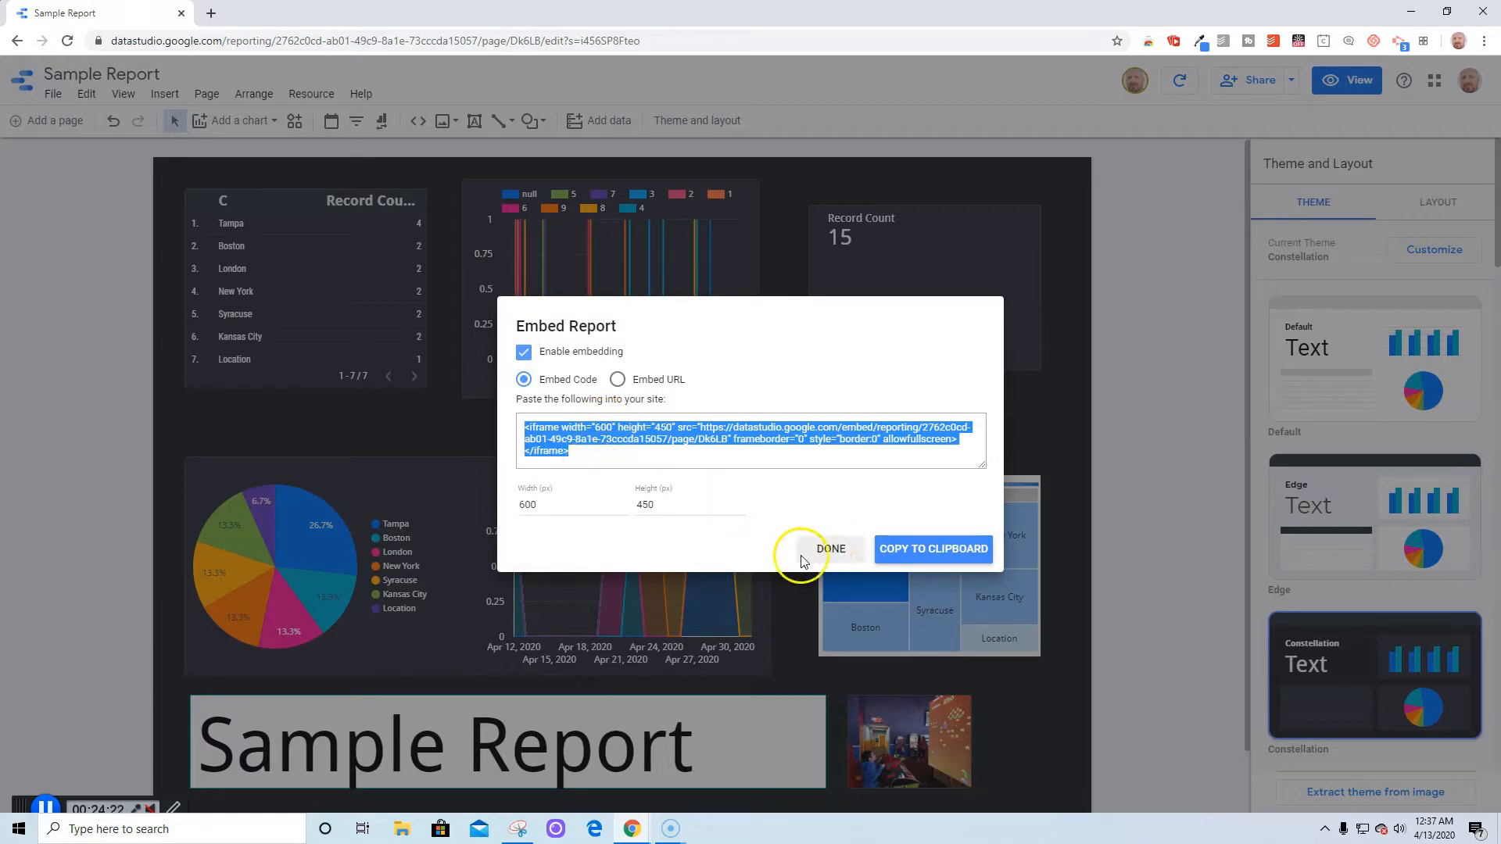
left_click(832, 548)
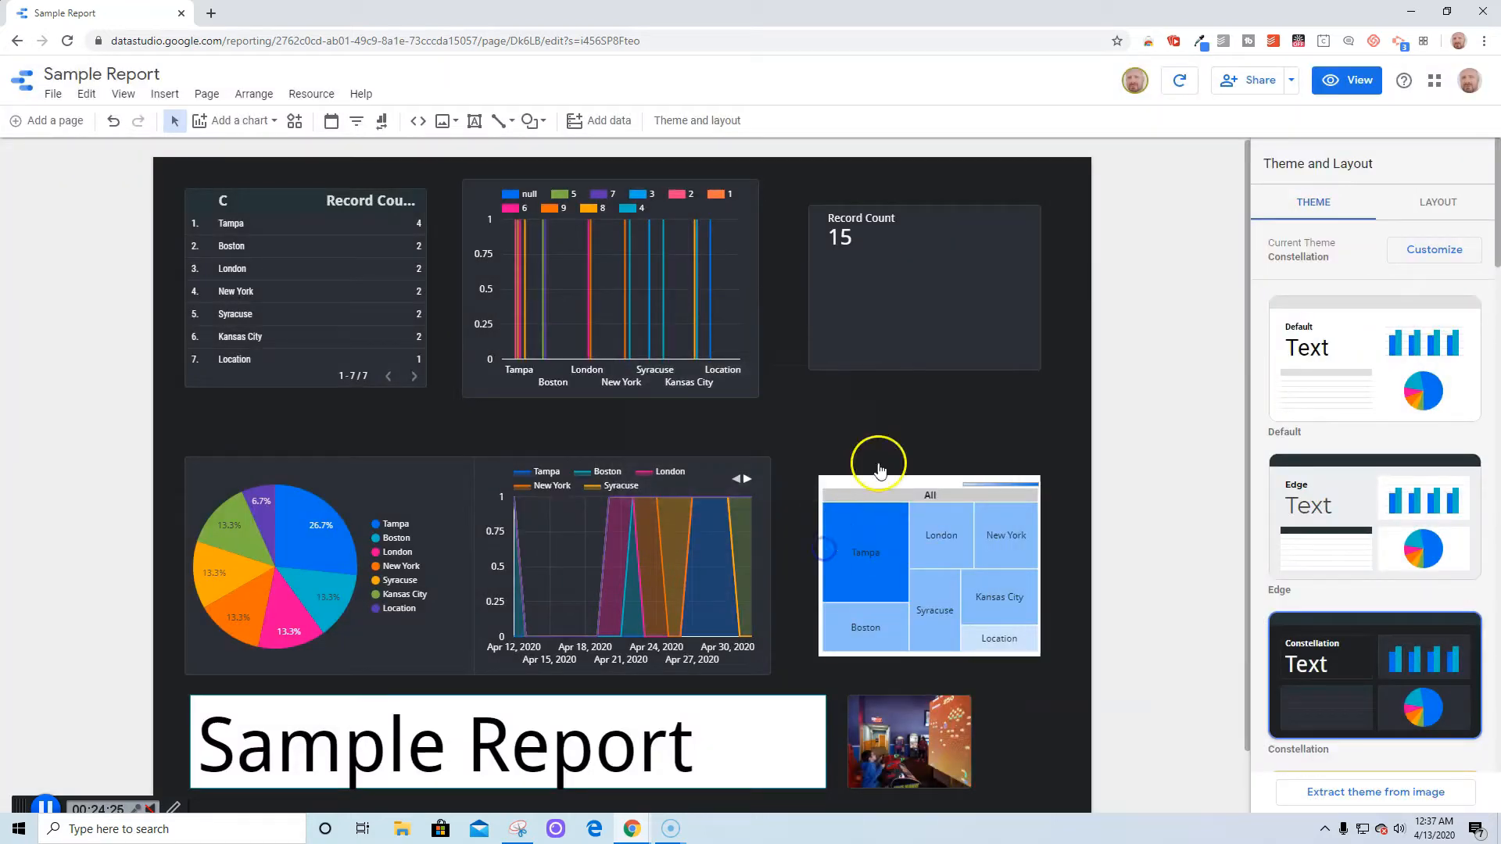
Download the report as PDF and save Sample_Report-Sample to the Desktop
left_click(1291, 80)
left_click(1235, 239)
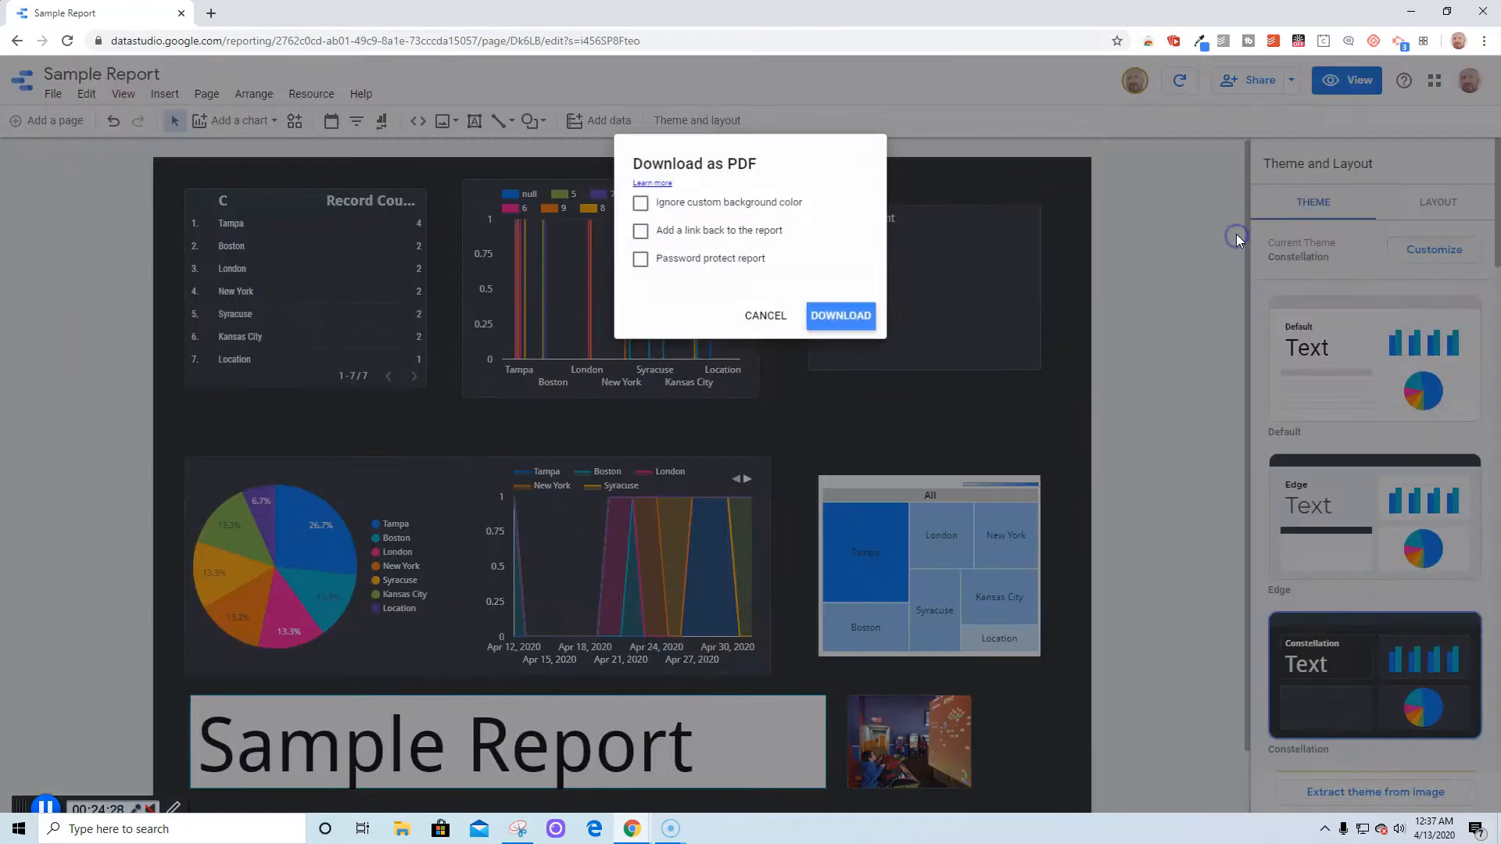
left_click(839, 317)
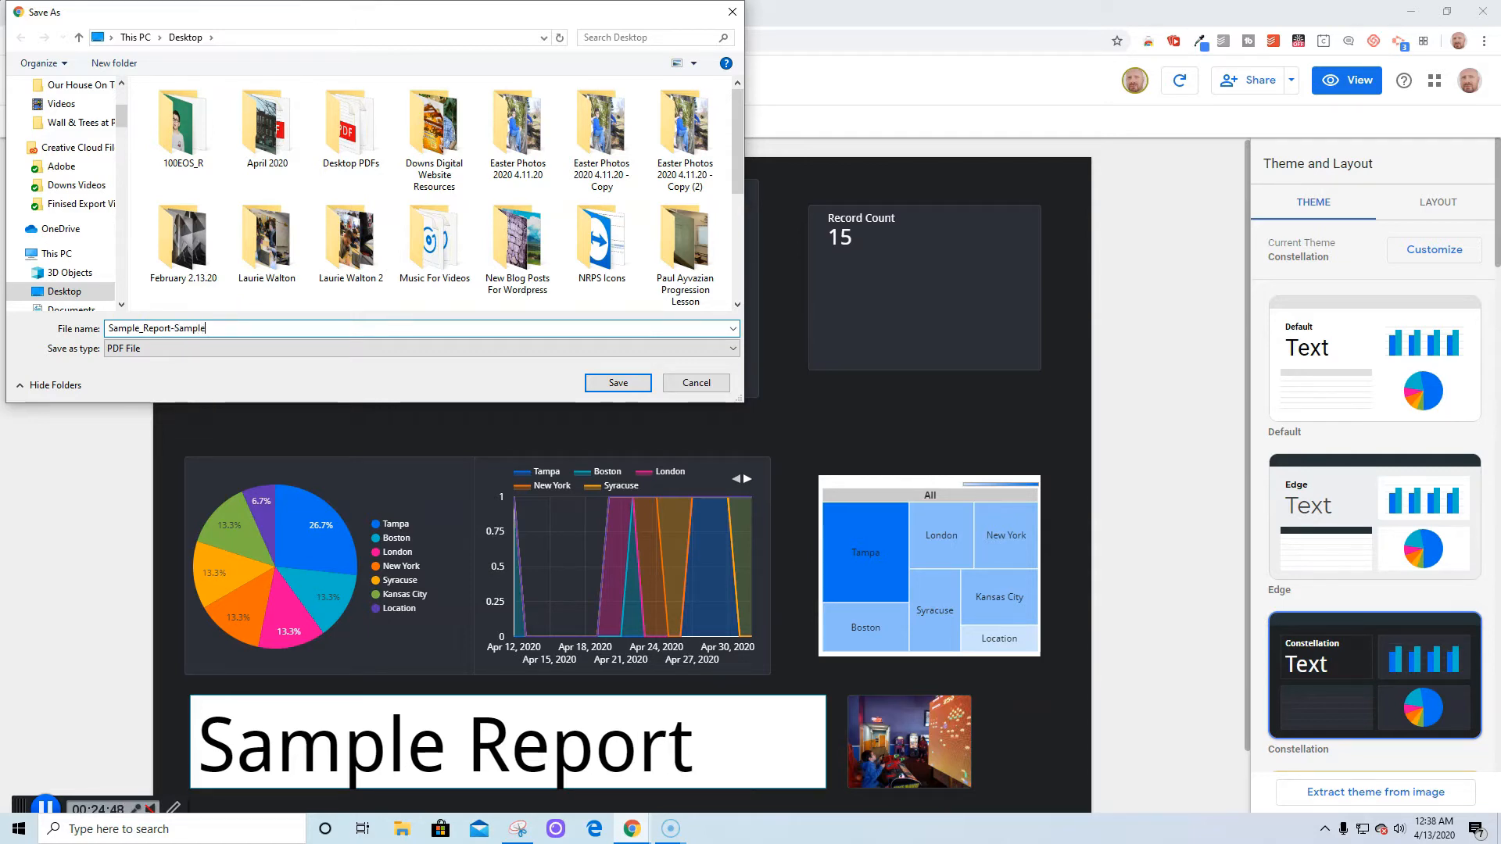
left_click(613, 383)
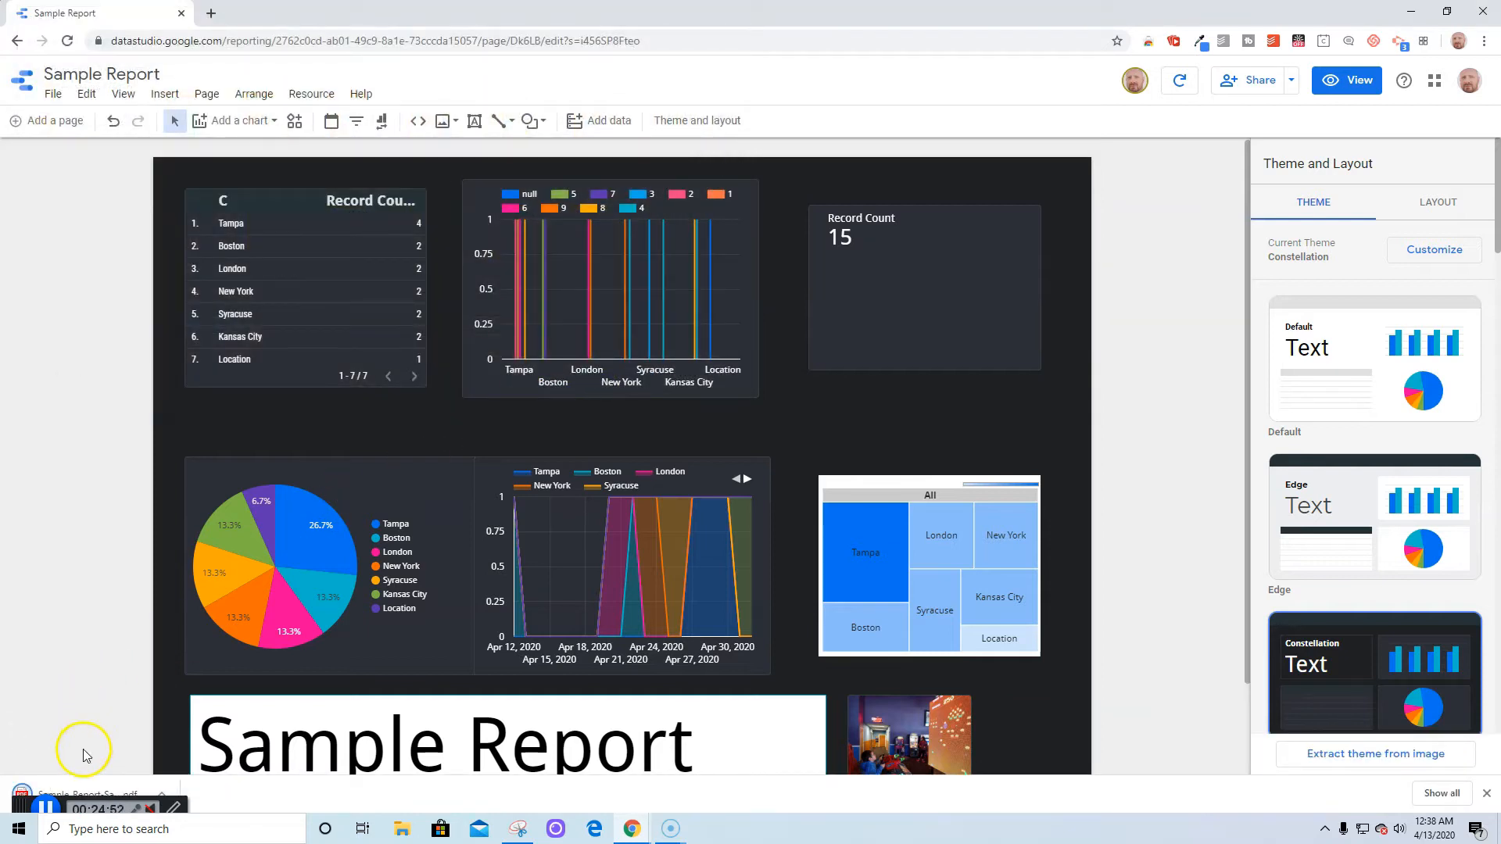
Open Sample_Report-Sample.pdf from the download bar and scroll through the one-page report
left_click(73, 799)
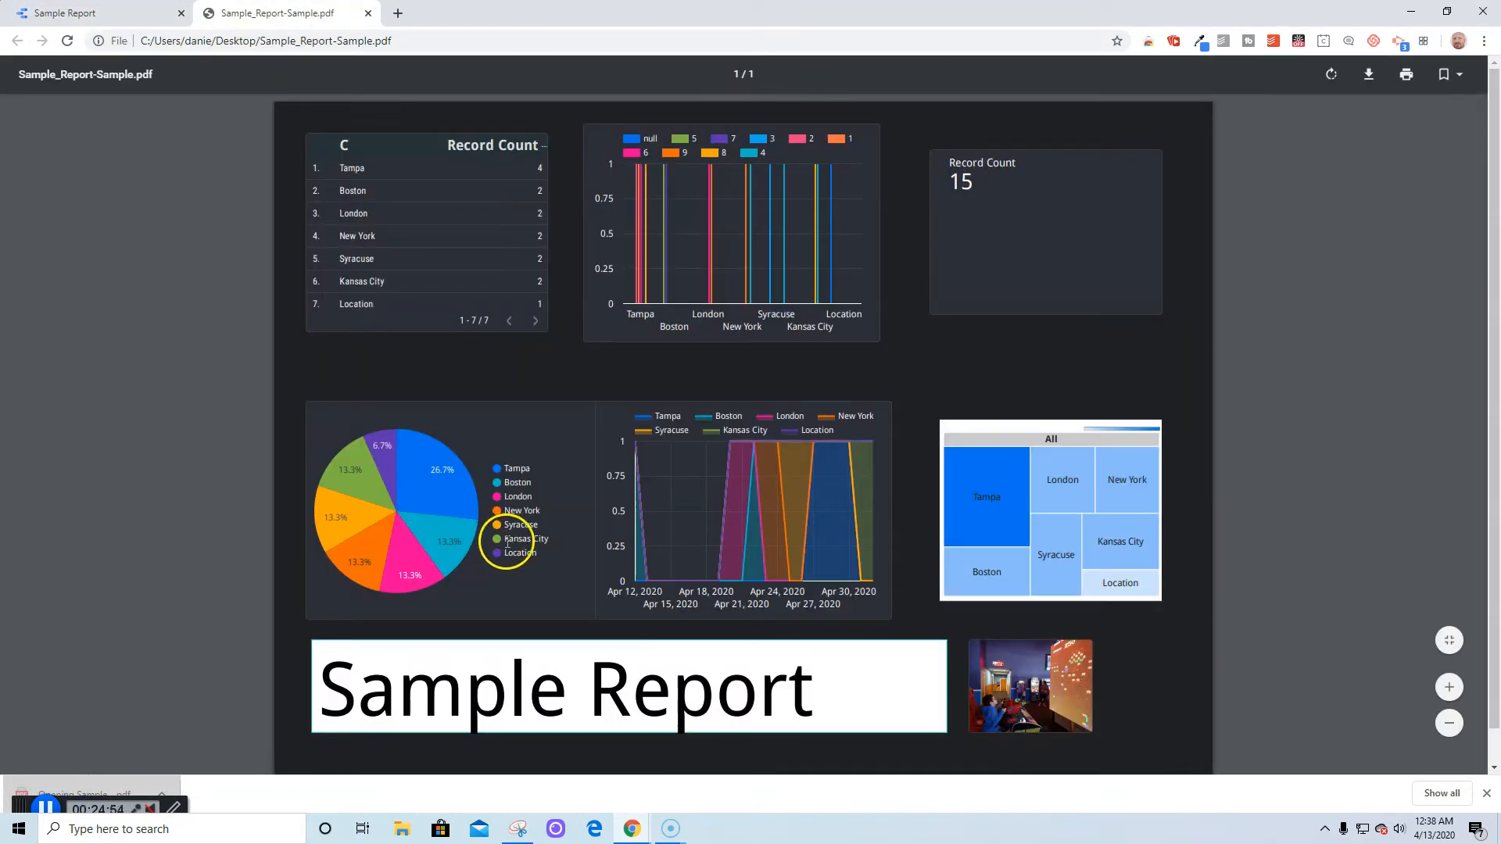
scroll(1021, 507, "down", 1)
scroll(1020, 506, "up", 1)
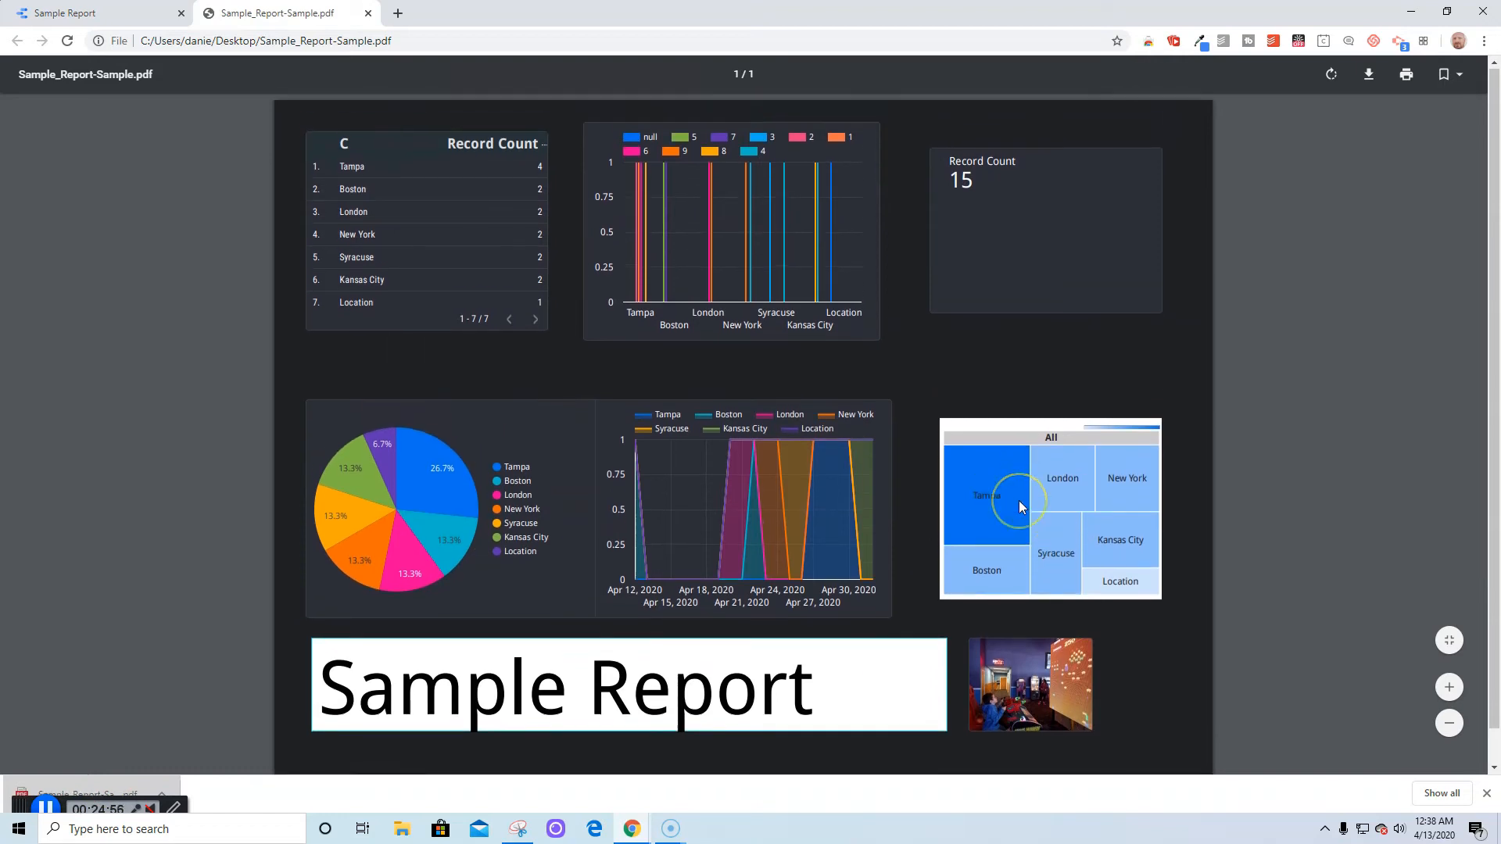